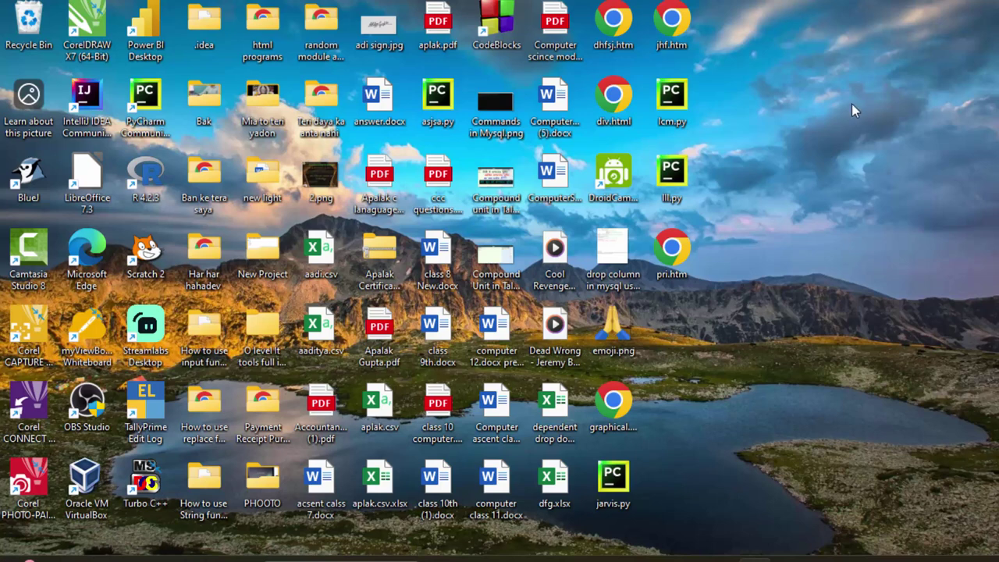
# Step: Refresh the desktop three times from its context menu
pyautogui.rightClick(851, 77)
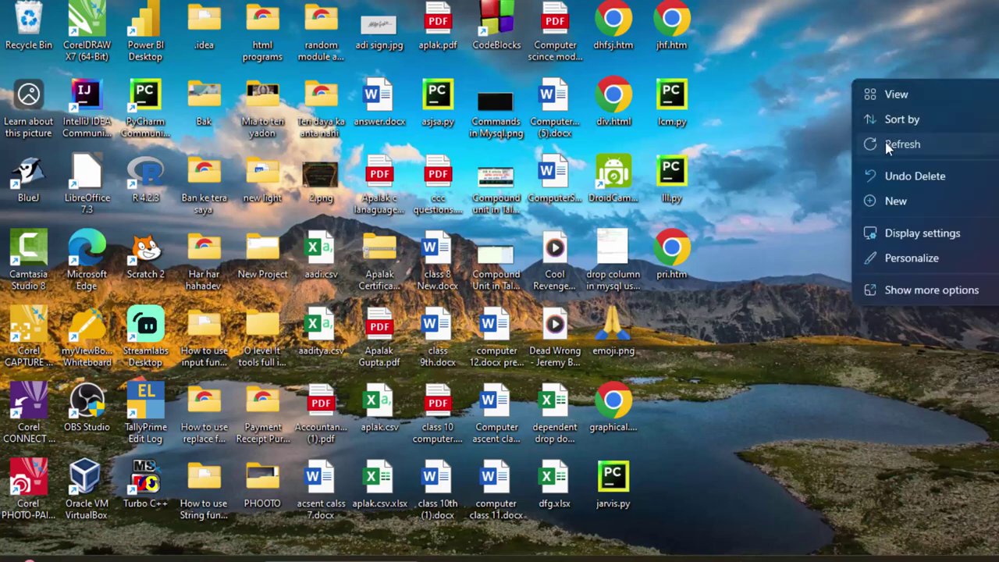
pyautogui.click(883, 140)
pyautogui.rightClick(822, 91)
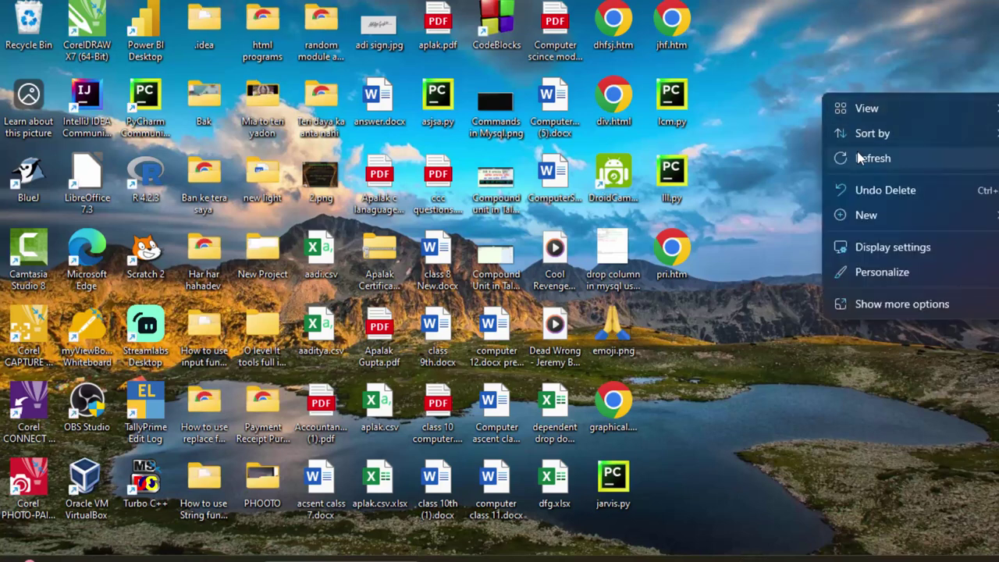
pyautogui.click(854, 159)
pyautogui.rightClick(846, 90)
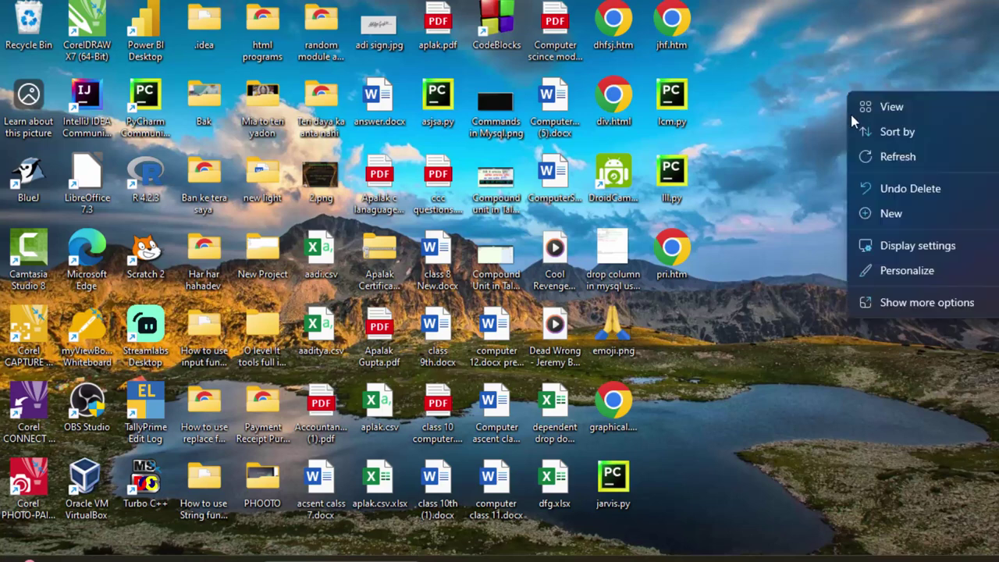
pyautogui.click(879, 156)
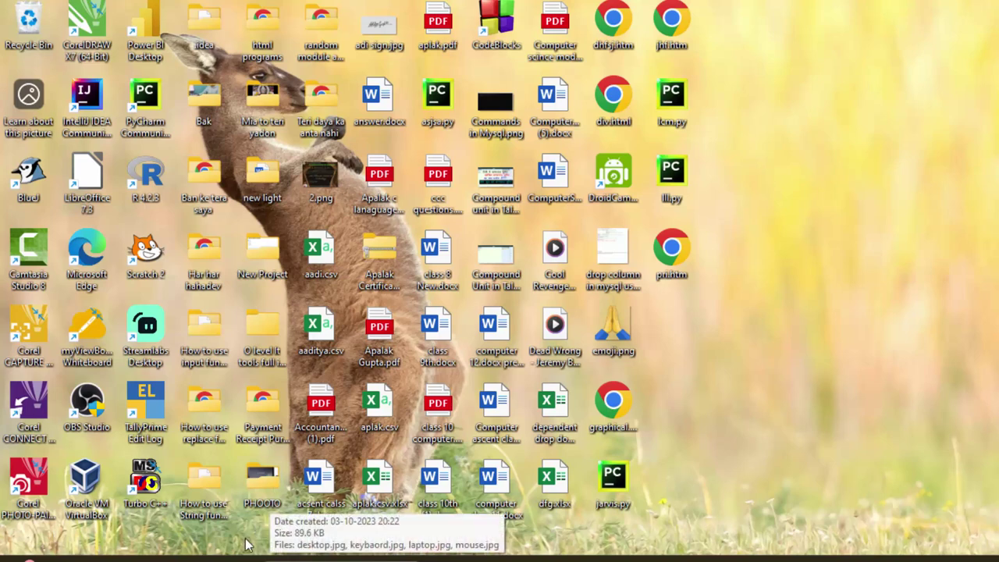
# Step: Search the Start menu for access and launch Microsoft Office Access 2007
pyautogui.press('super')
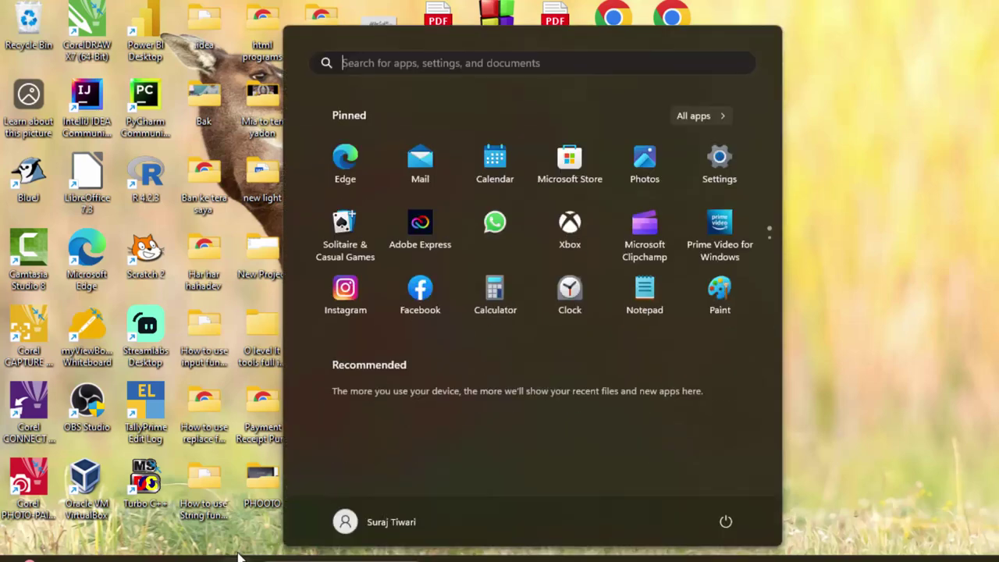
pyautogui.write('access')
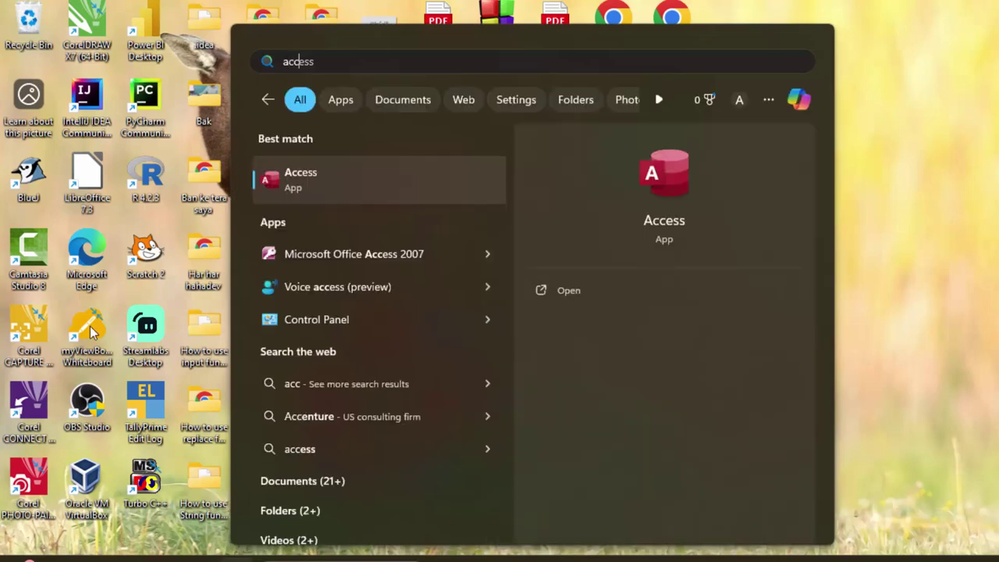
pyautogui.click(309, 248)
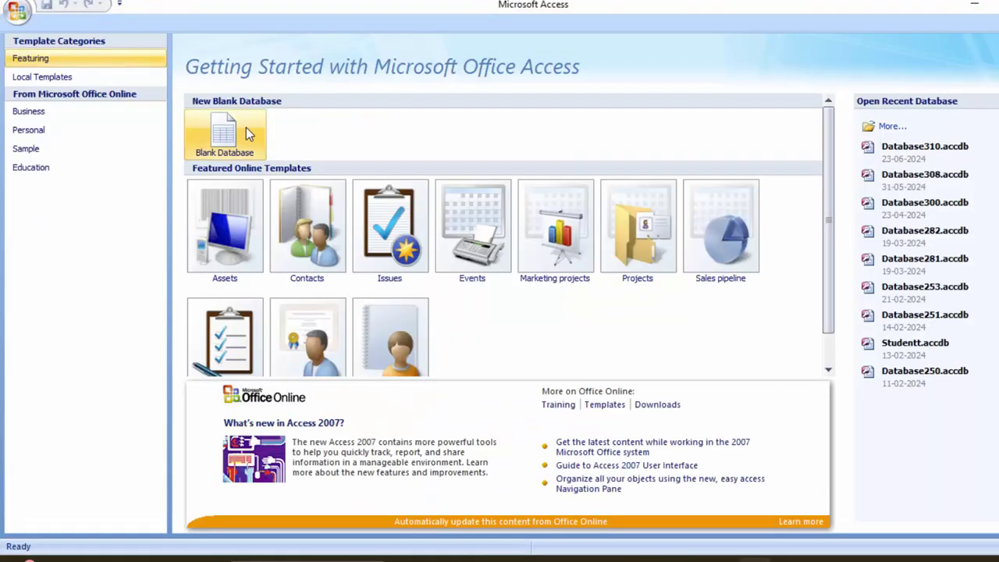
# Step: Create a new blank database named Grocessary.accdb
pyautogui.click(246, 131)
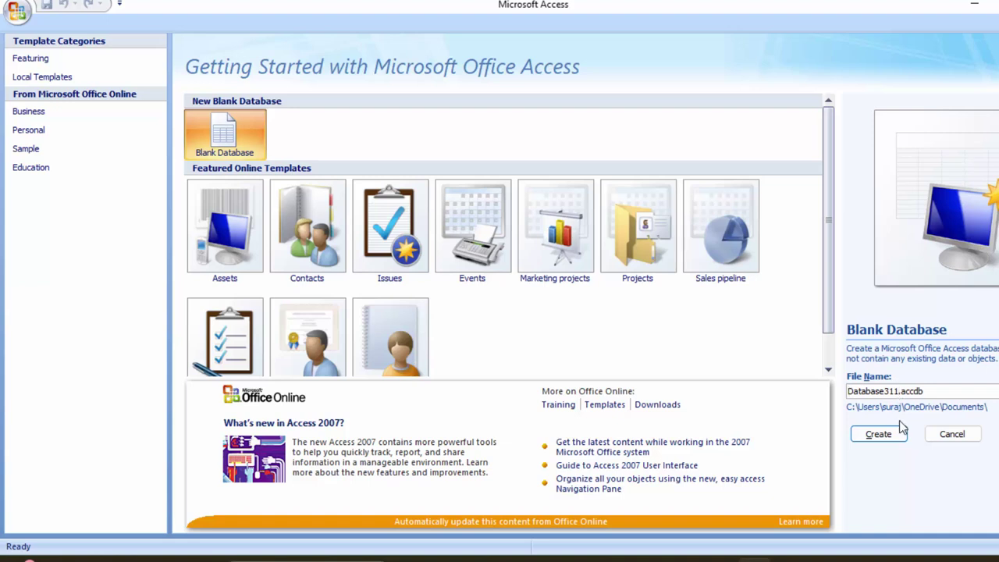
pyautogui.press('BackSpace')
pyautogui.press('BackSpace')
pyautogui.press('BackSpace')
pyautogui.press('BackSpace')
pyautogui.press('BackSpace')
pyautogui.press('BackSpace')
pyautogui.press('BackSpace')
pyautogui.write('Groc')
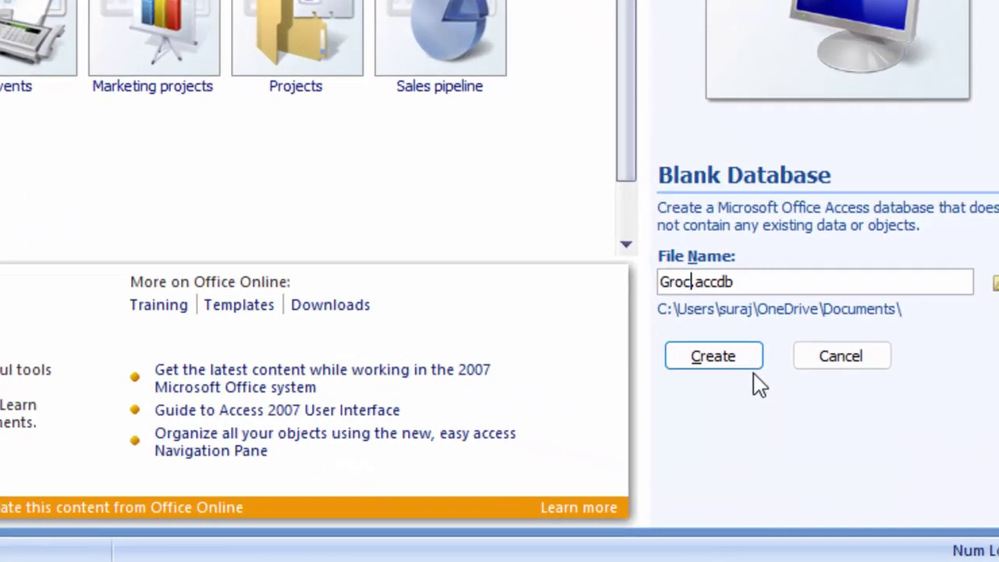
pyautogui.write('essary')
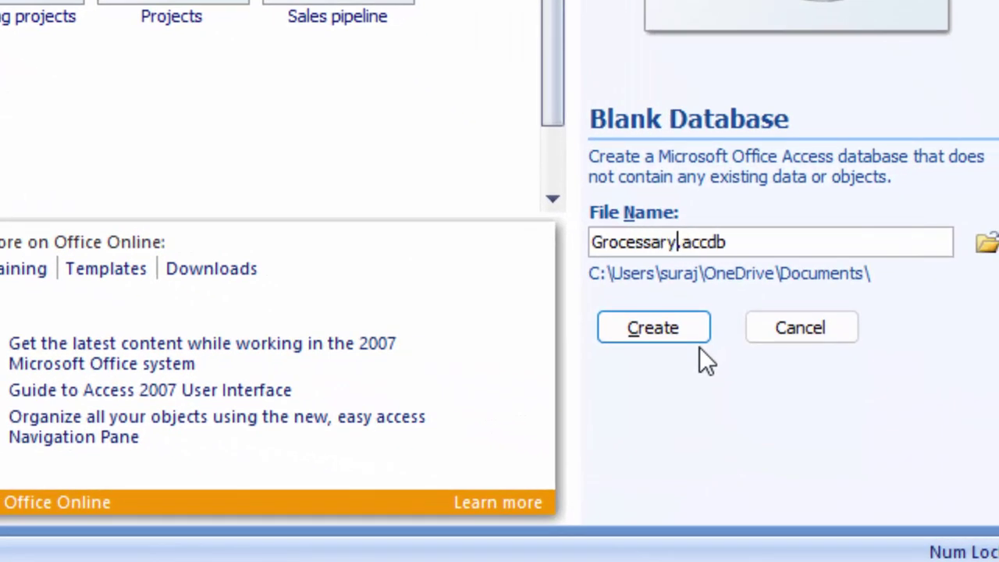
pyautogui.press('Return')
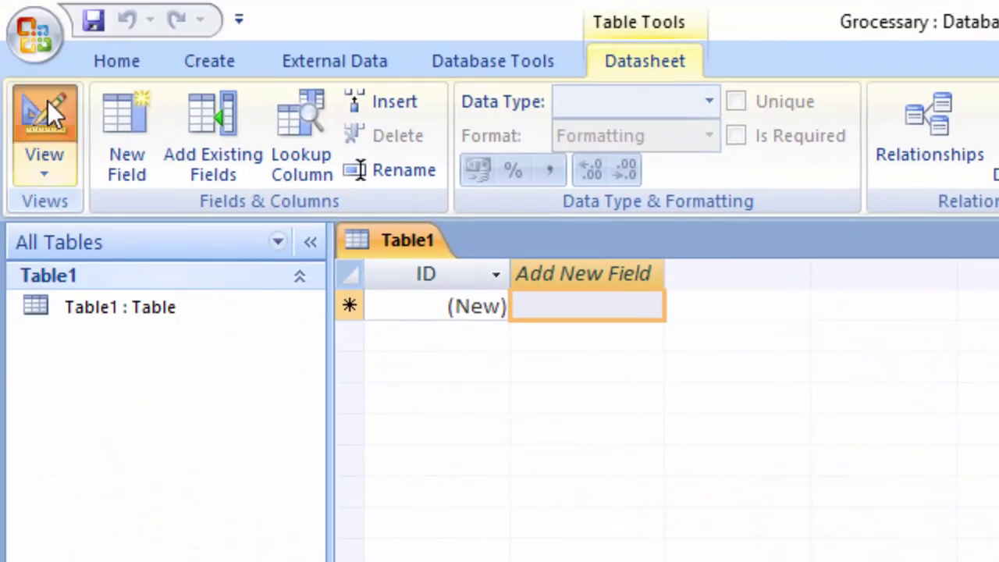
# Step: Switch Table1 to Design View, saving it as GrocessaryT
pyautogui.click(48, 111)
pyautogui.press('BackSpace')
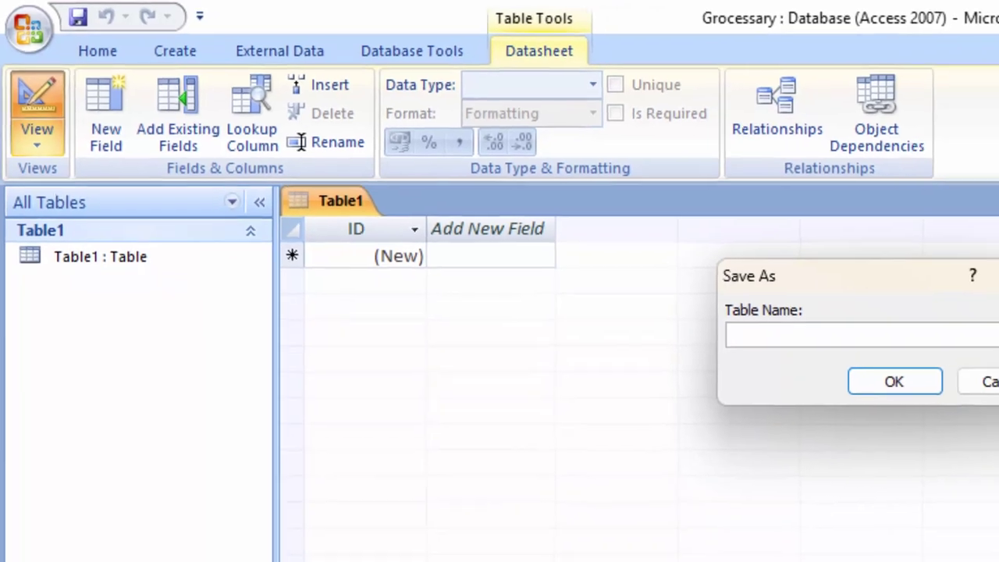
pyautogui.write('GrocessaryT')
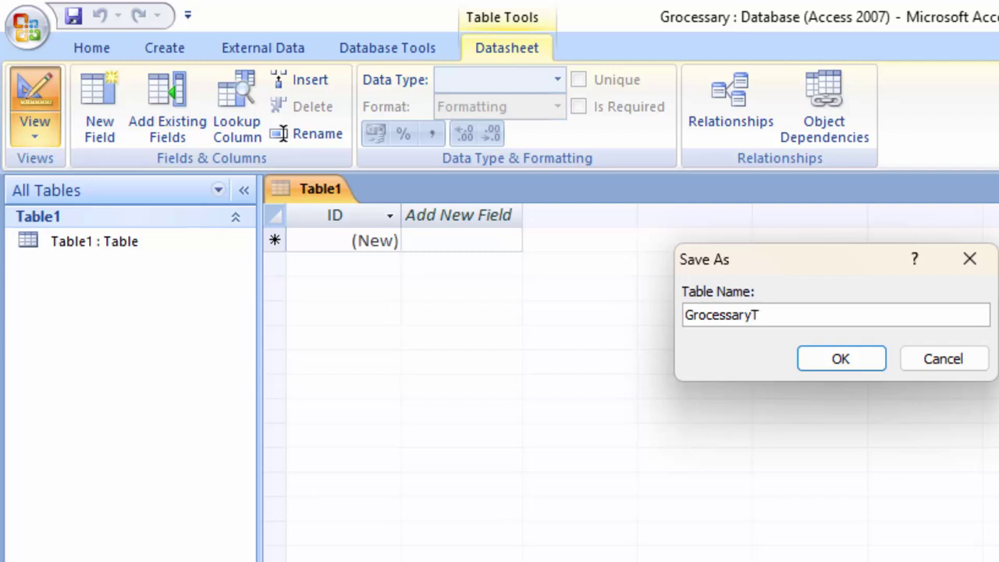
pyautogui.press('Return')
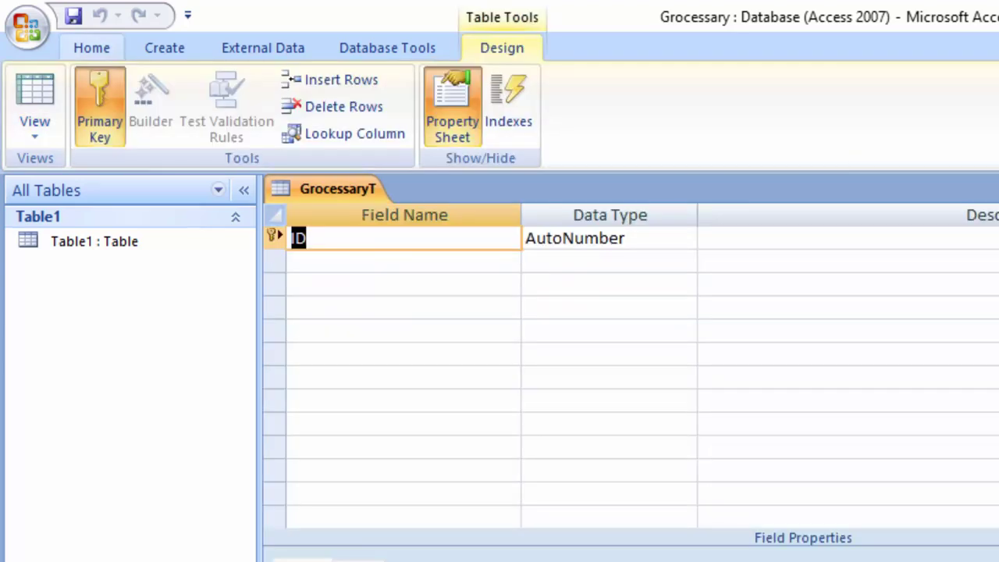
# Step: Rename the ID field to Customer_id and add a Name_of_customer field
pyautogui.click(325, 241)
pyautogui.moveTo(307, 231); pyautogui.dragTo(278, 230)
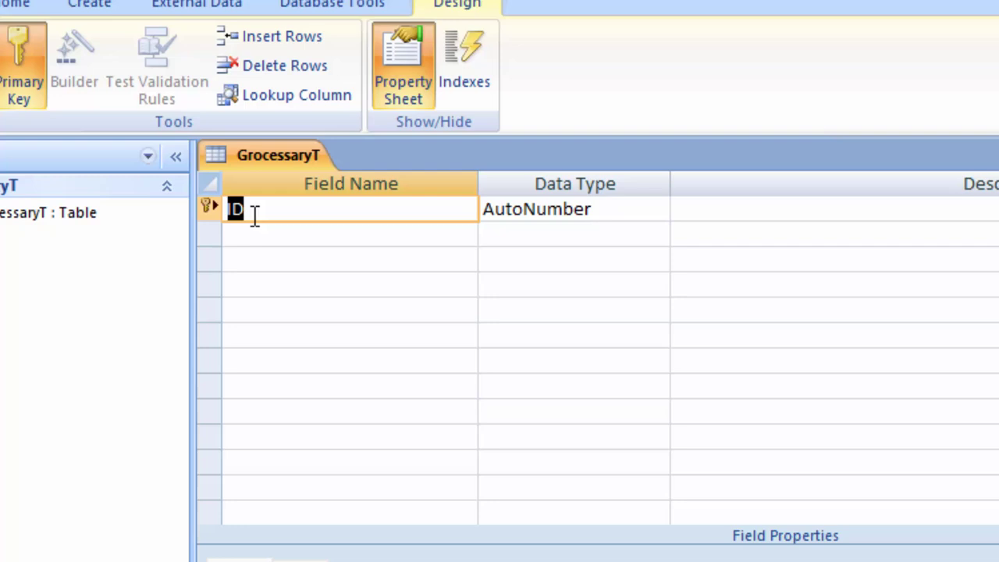
pyautogui.press('BackSpace')
pyautogui.write('C')
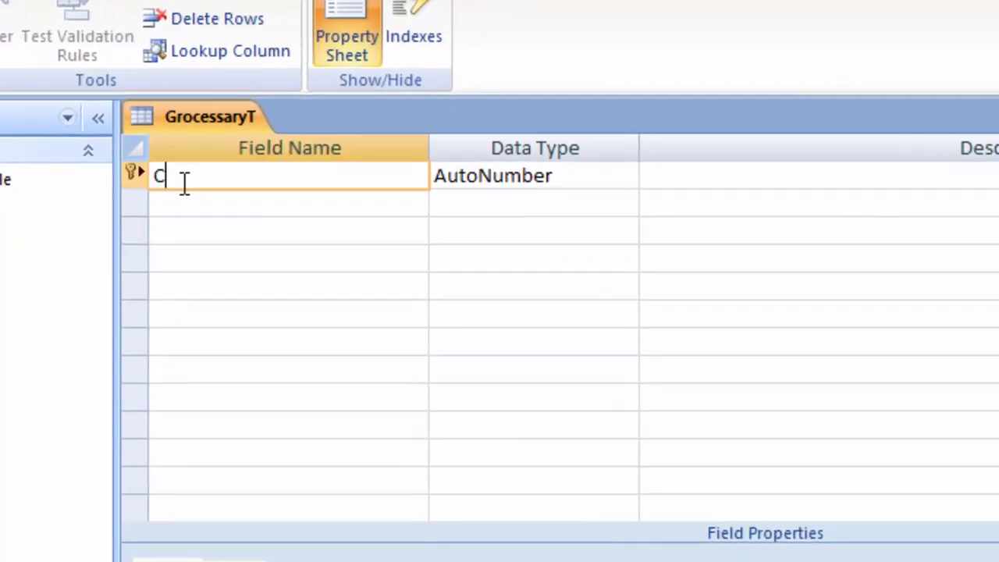
pyautogui.write('ustome')
pyautogui.write('r_id')
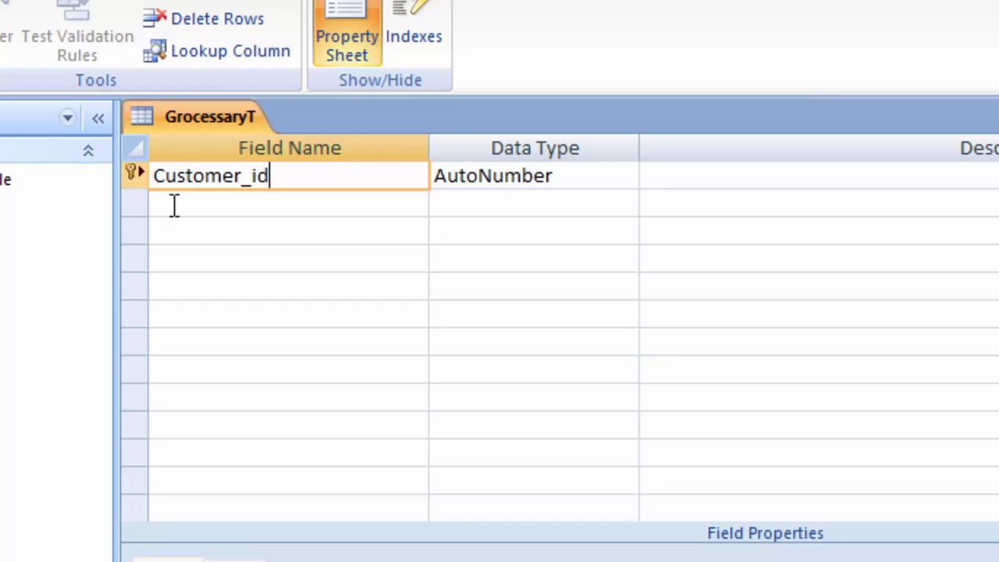
pyautogui.click(174, 205)
pyautogui.write('N')
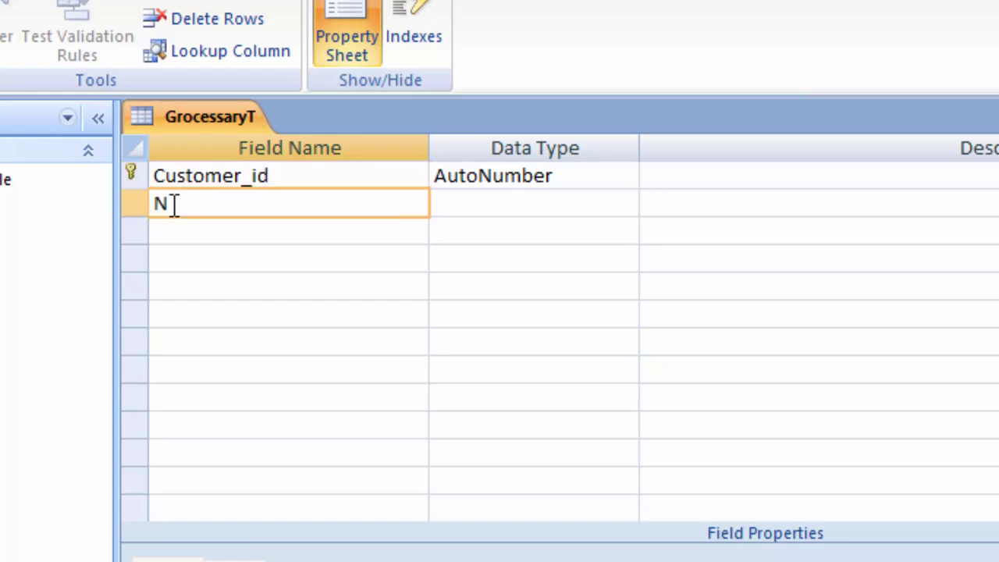
pyautogui.write('ame_o')
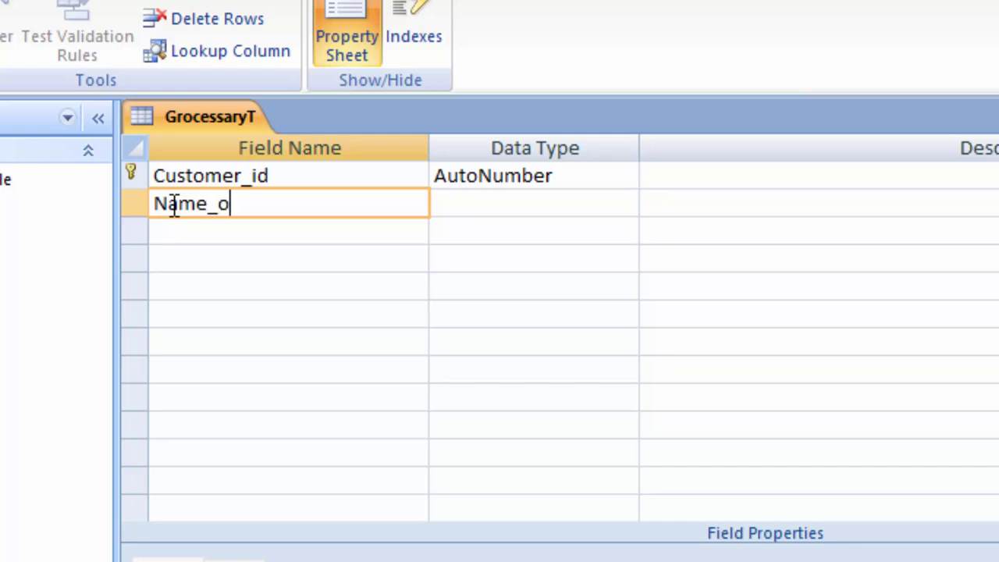
pyautogui.write('f_cust')
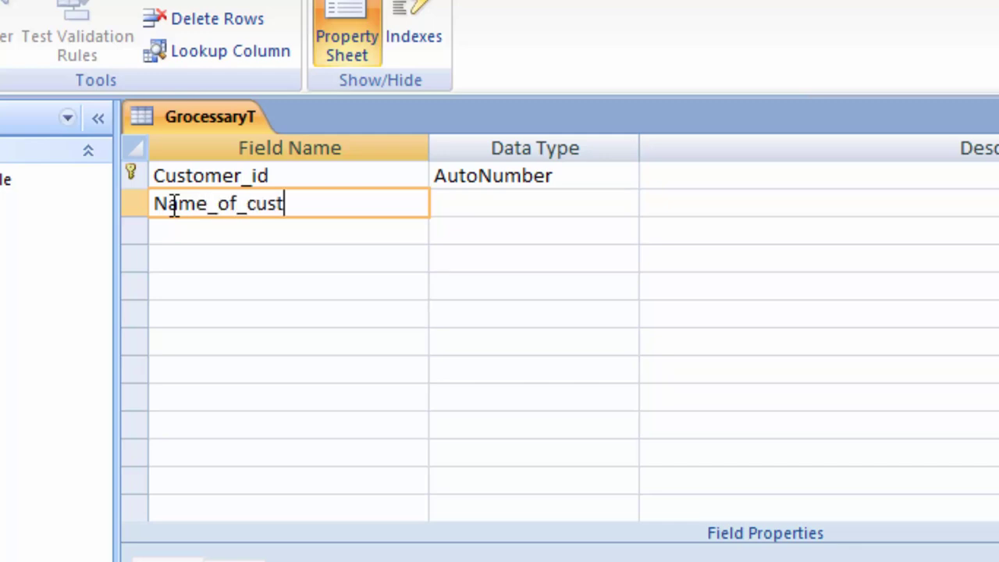
pyautogui.write('omer')
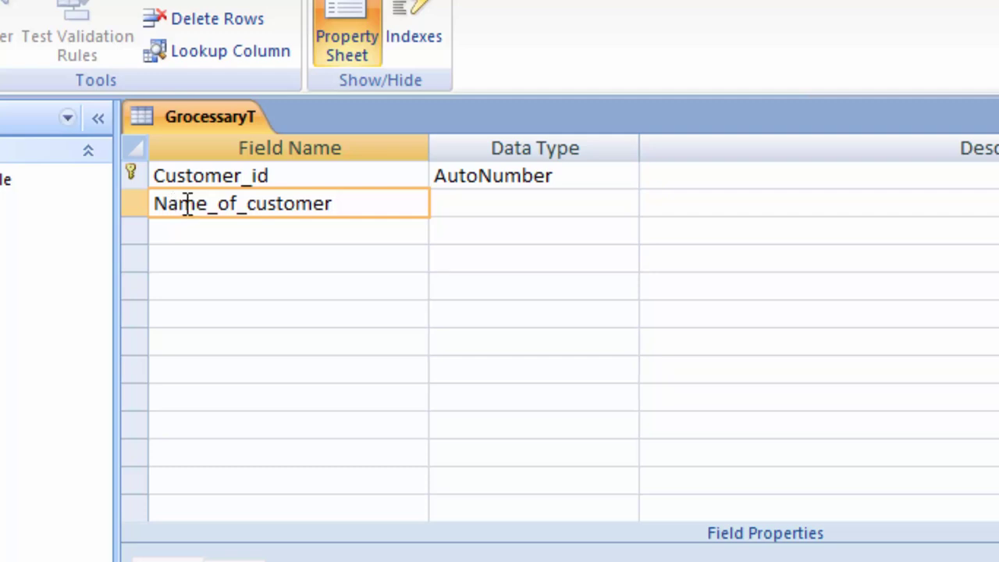
pyautogui.click(471, 208)
# Step: Add Address and City Text fields, bringing up City's data type choices
pyautogui.click(269, 236)
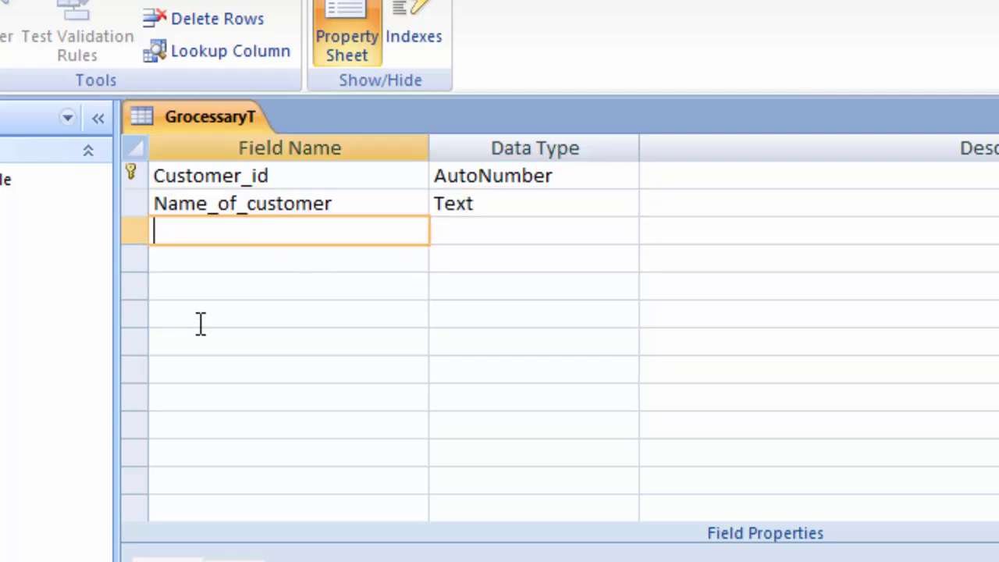
pyautogui.write('Address')
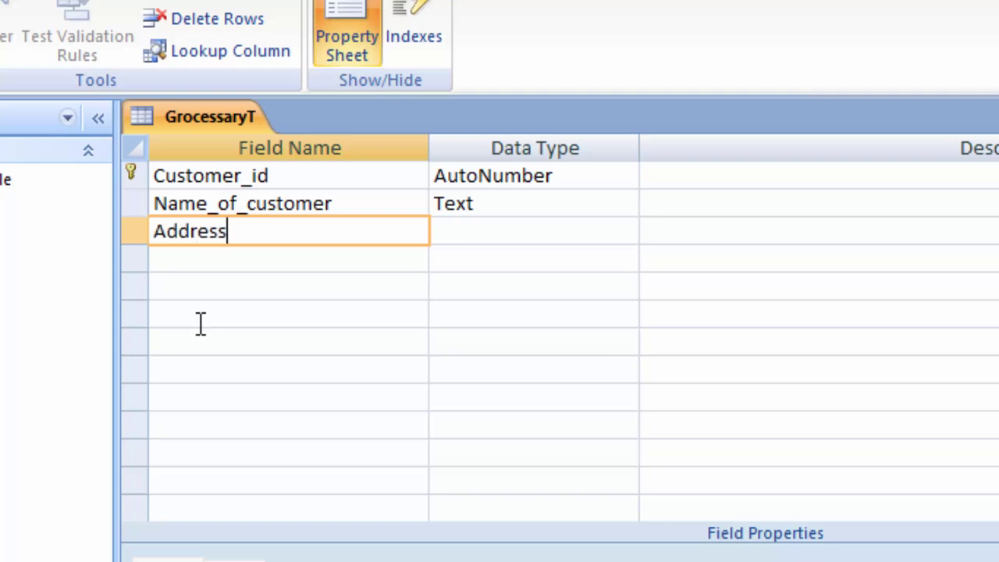
pyautogui.click(521, 210)
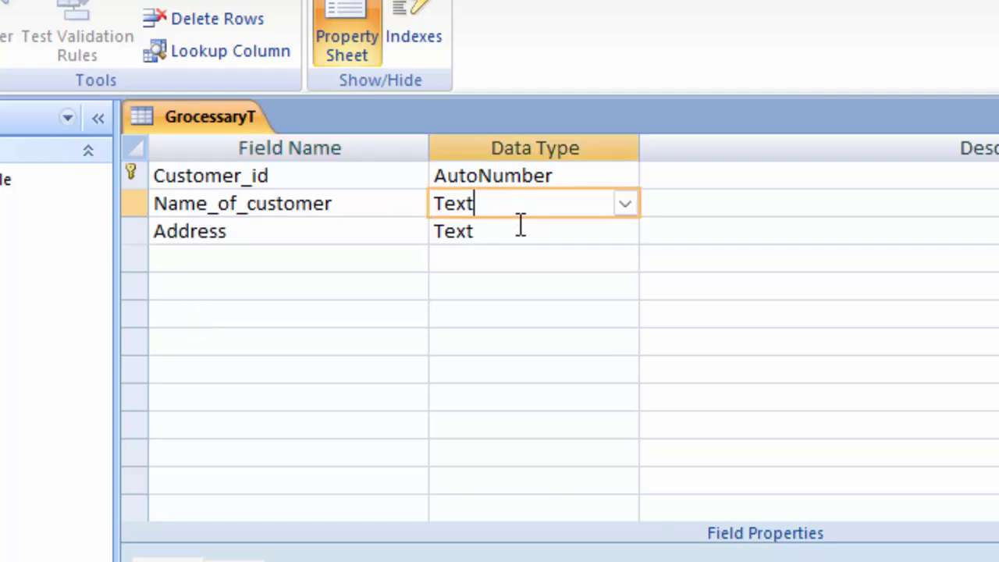
pyautogui.click(199, 259)
pyautogui.write('C')
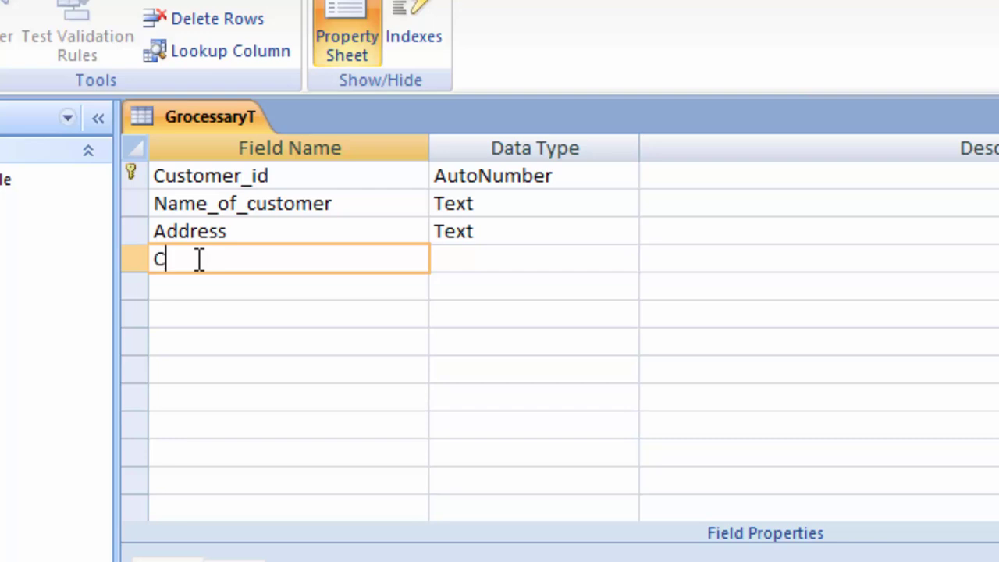
pyautogui.write('ity')
pyautogui.click(499, 258)
pyautogui.click(624, 259)
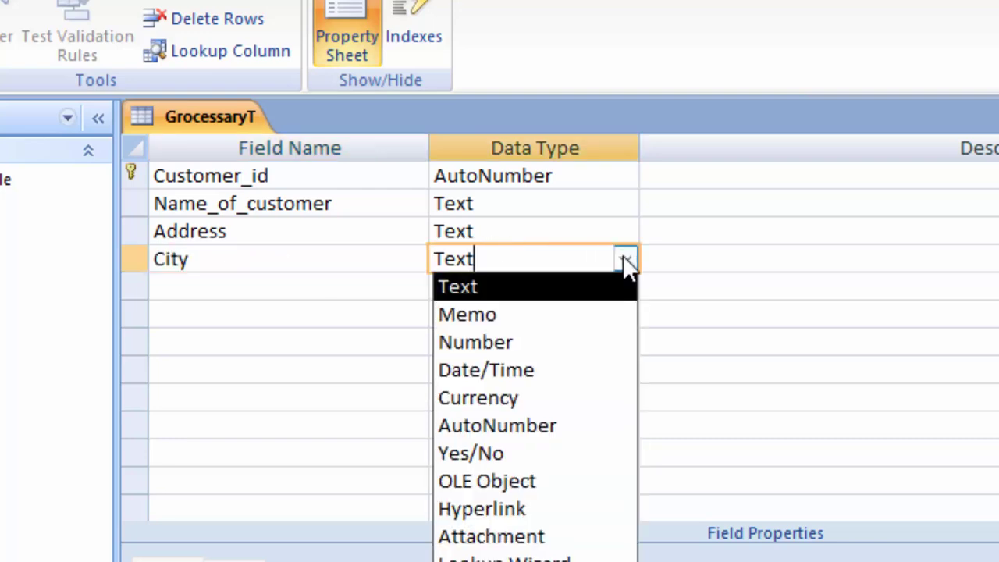
# Step: Make City a lookup of typed values Deoria, Gorakhpur and Lucknow, keeping the City label
pyautogui.click(593, 557)
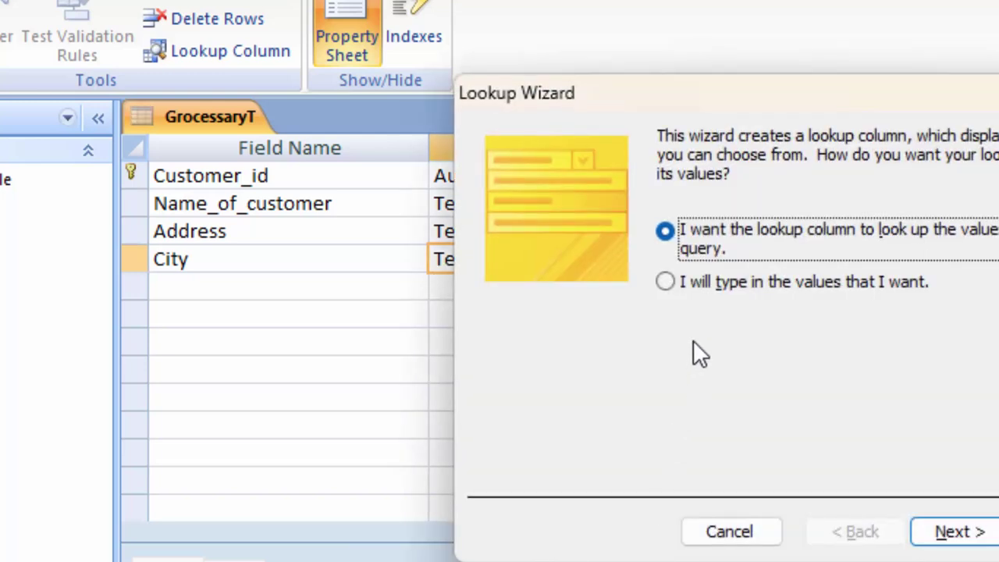
pyautogui.click(694, 282)
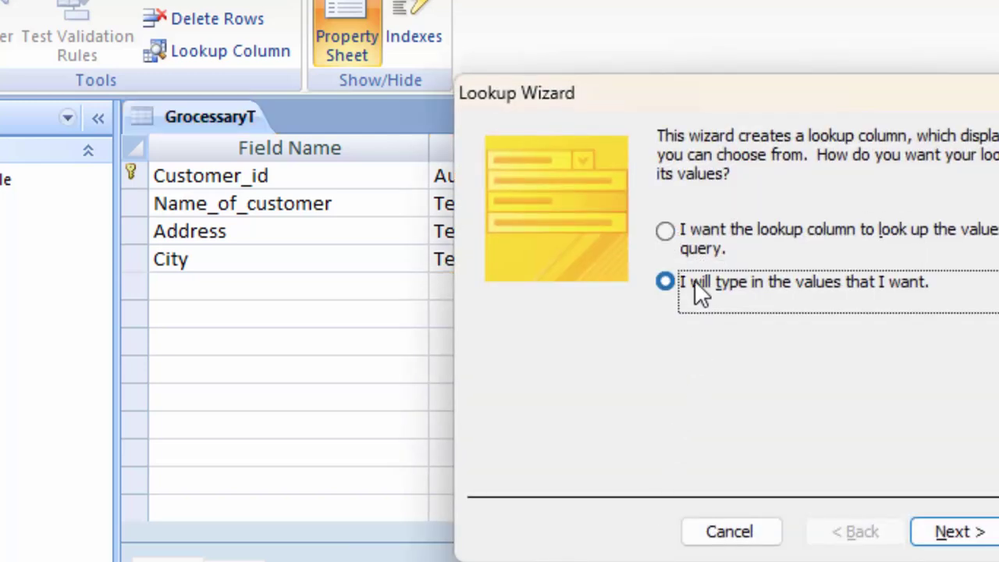
pyautogui.click(978, 533)
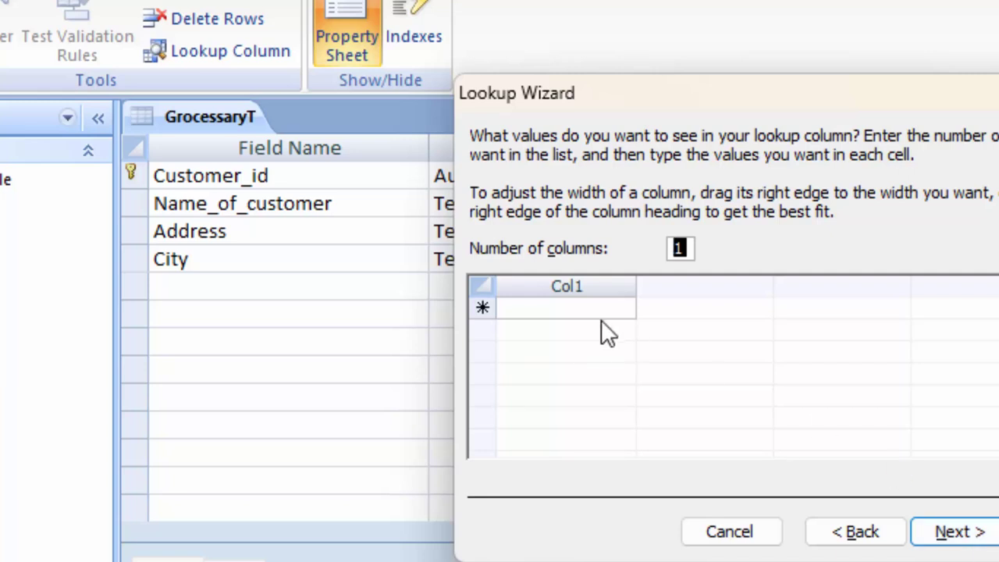
pyautogui.click(579, 307)
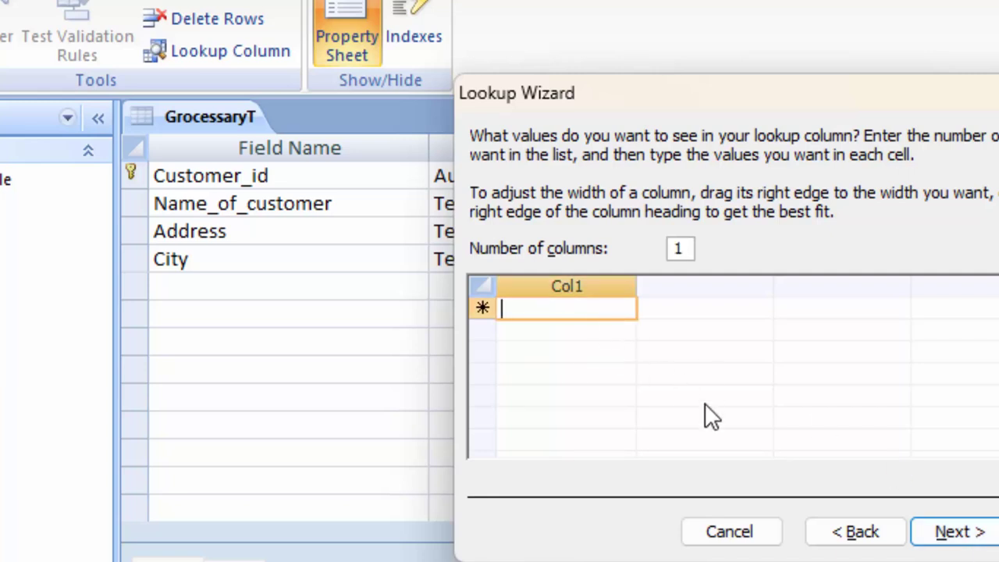
pyautogui.write('Deoria')
pyautogui.press('Return')
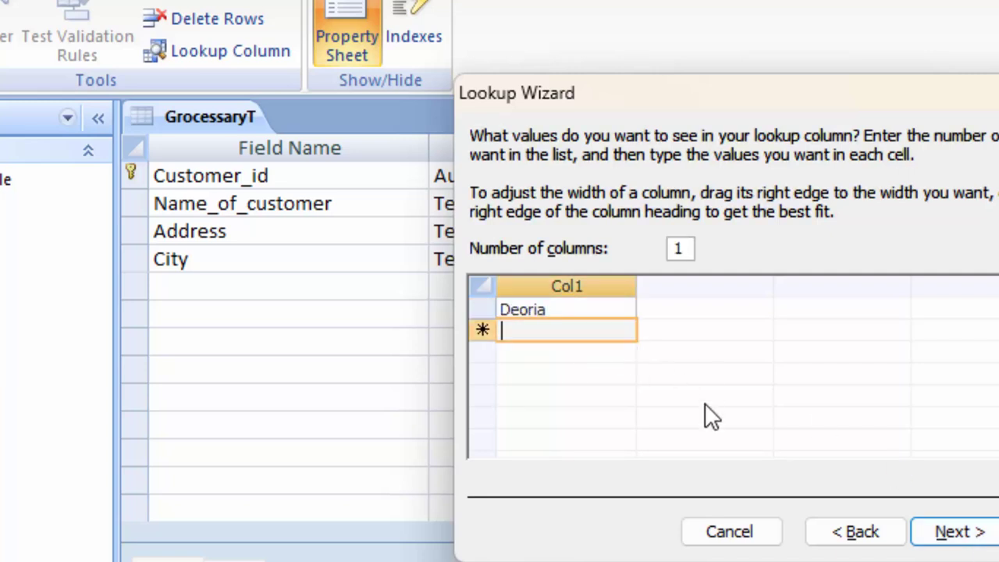
pyautogui.write('Gora')
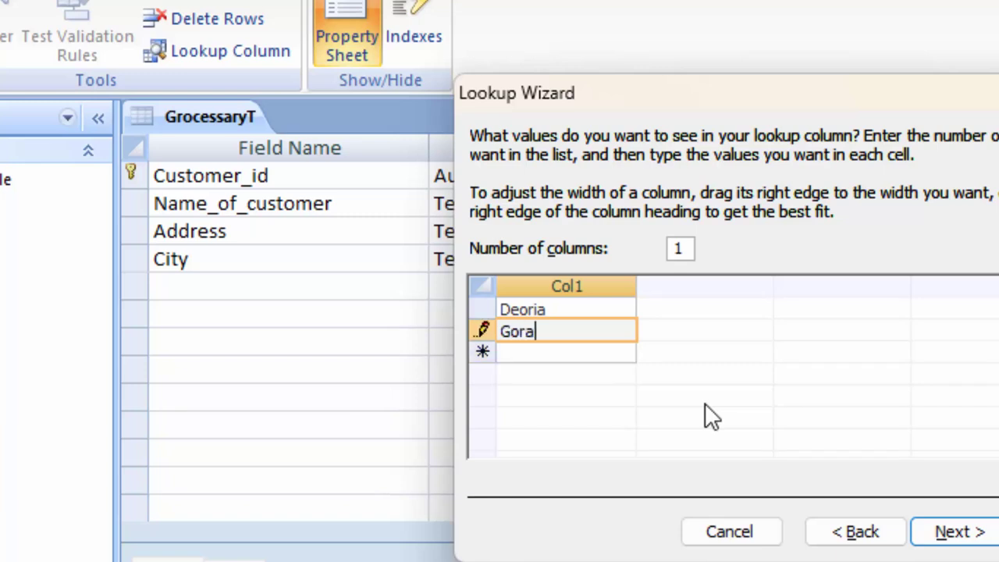
pyautogui.write('khpur')
pyautogui.press('Return')
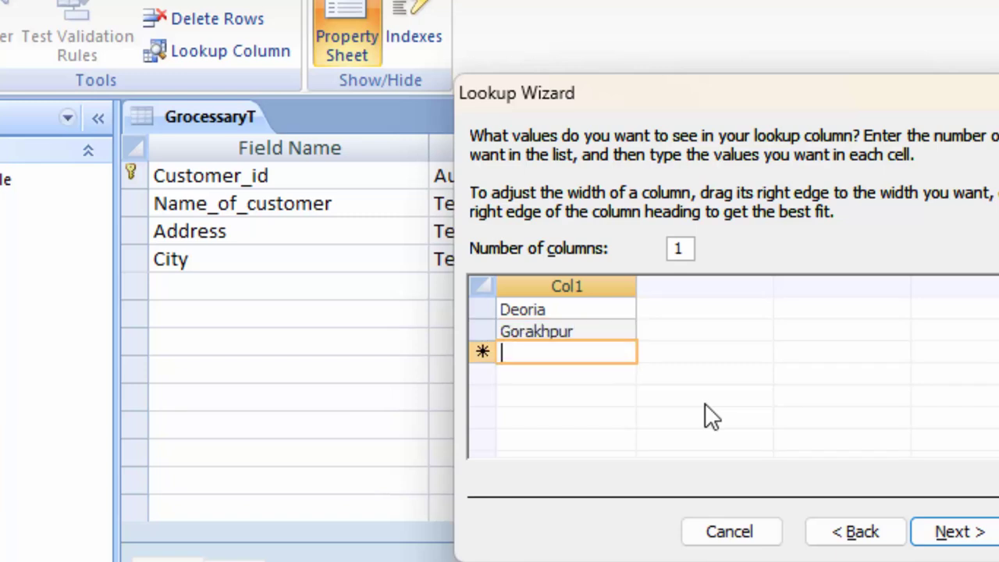
pyautogui.write('Luc')
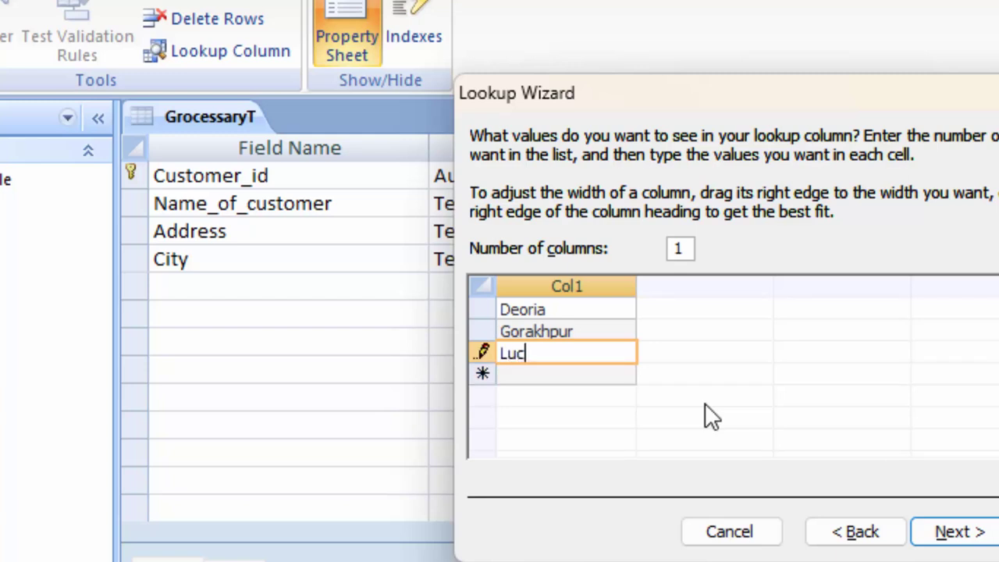
pyautogui.write('know')
pyautogui.click(945, 533)
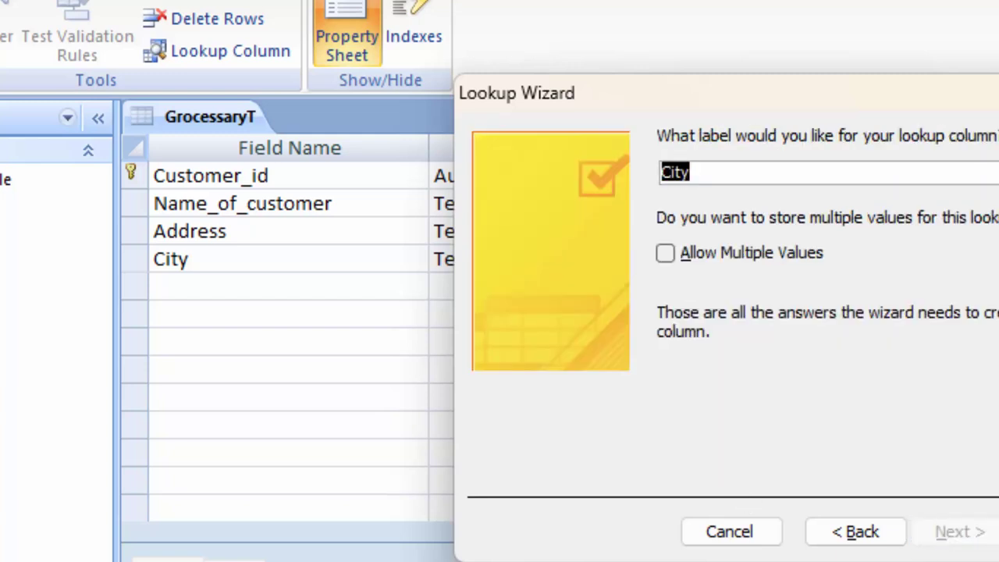
pyautogui.press('Return')
pyautogui.click(224, 290)
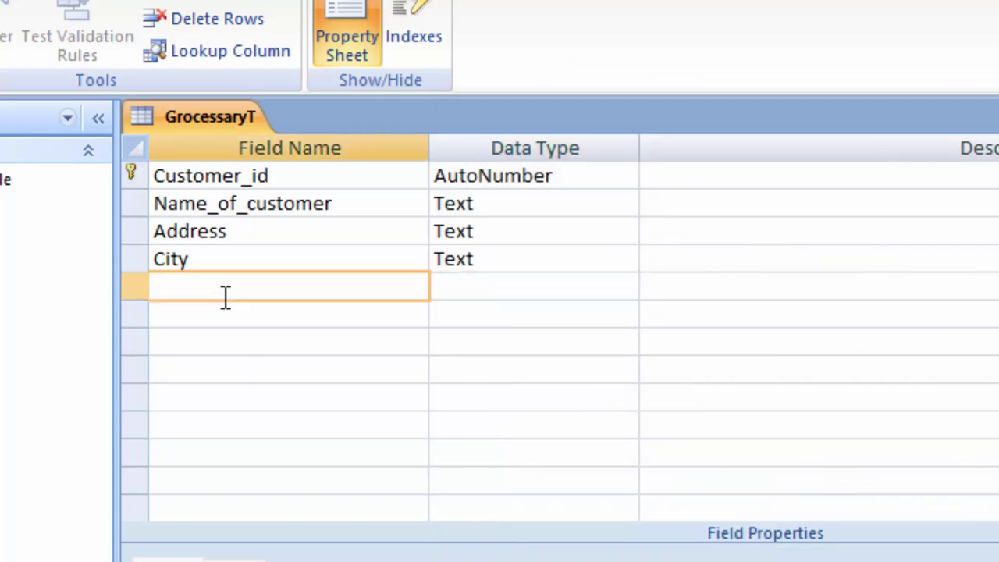
# Step: Add a State field with Text data type below City
pyautogui.write('State')
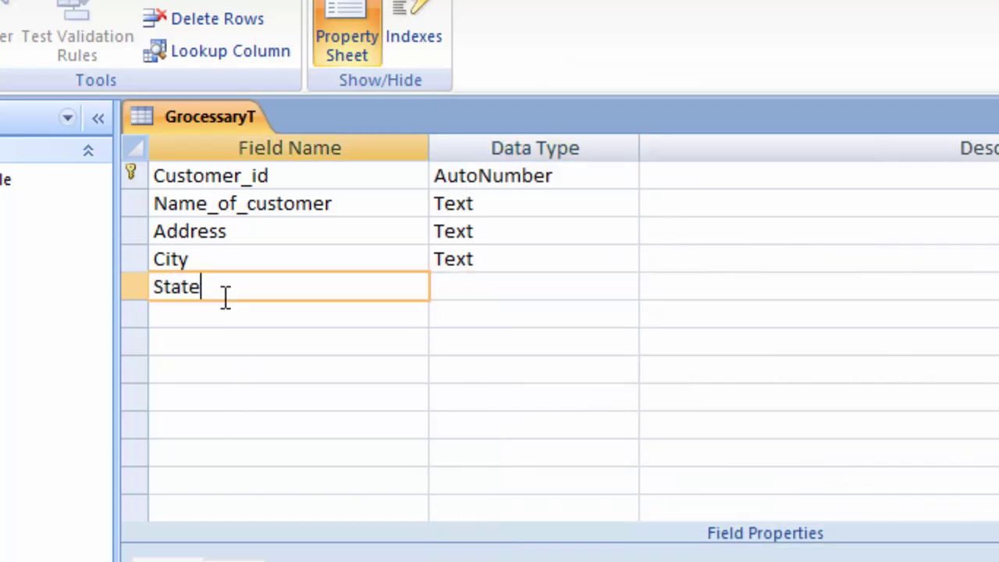
pyautogui.click(562, 281)
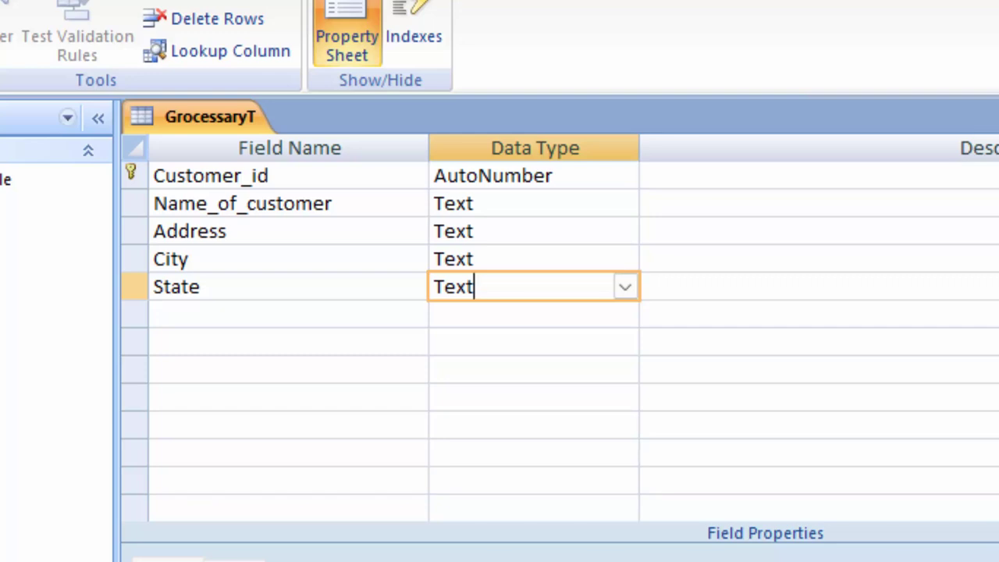
pyautogui.click(256, 282)
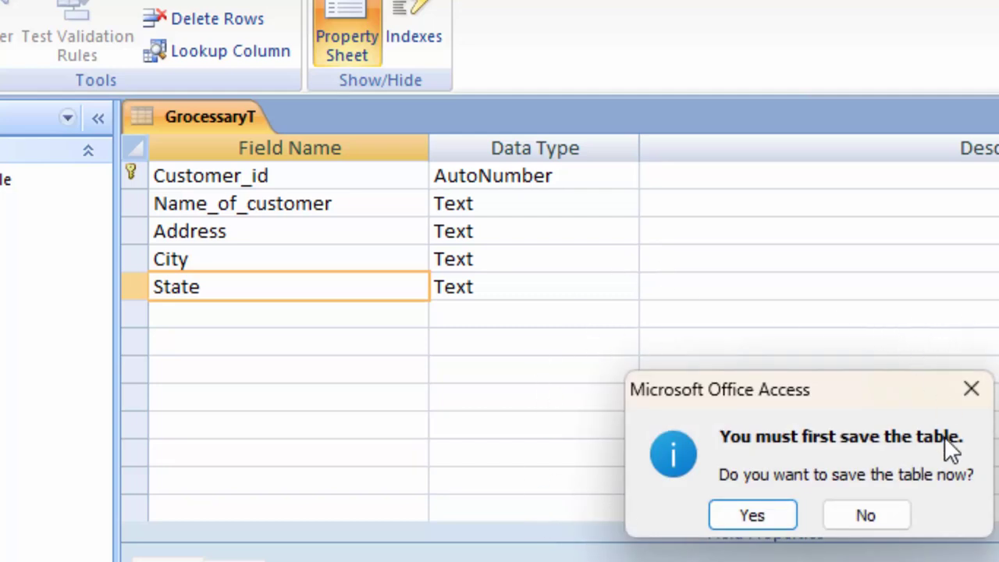
# Step: Save the table, widen the name column, and enter UP as the first record's State
pyautogui.click(753, 516)
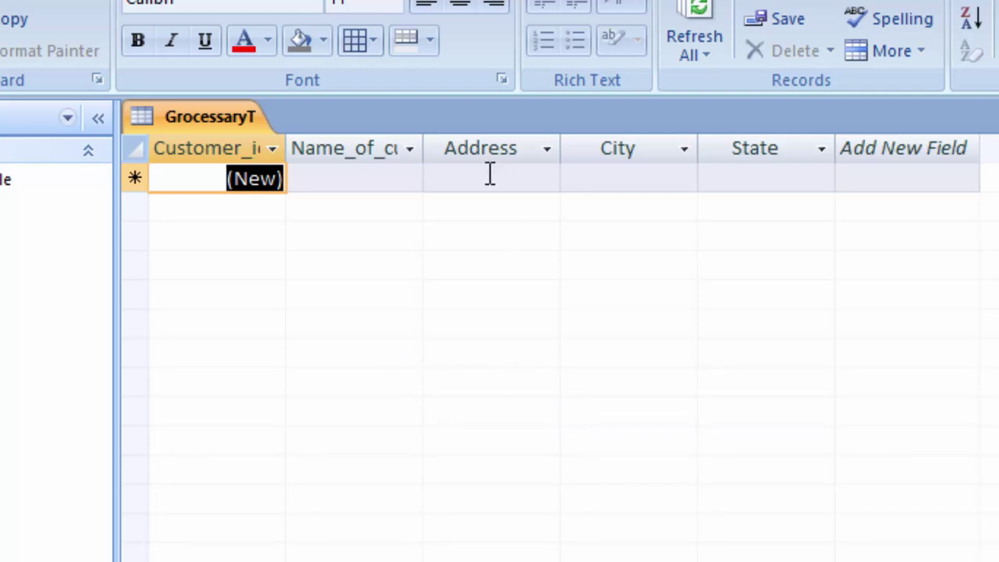
pyautogui.moveTo(430, 148); pyautogui.dragTo(551, 241)
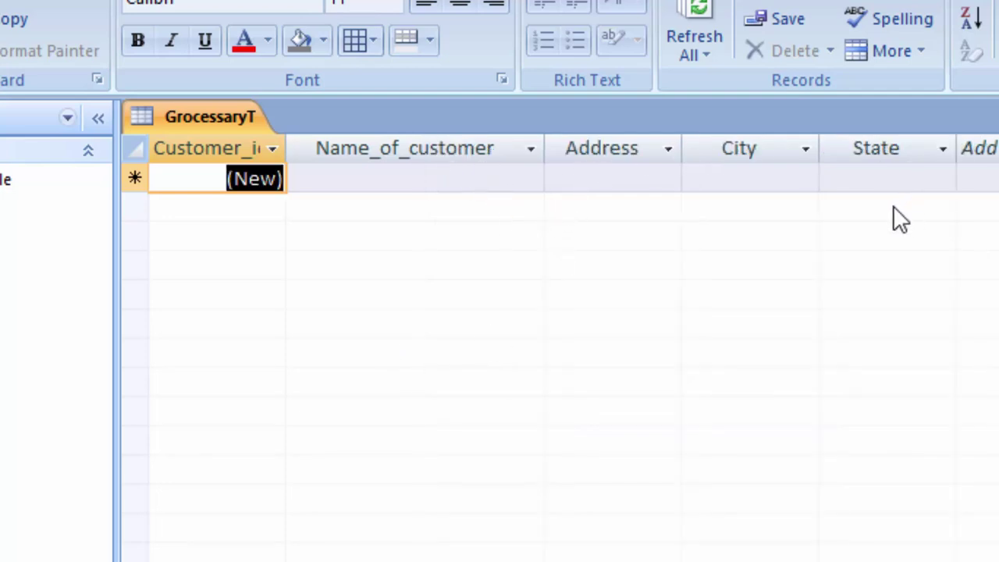
pyautogui.click(869, 173)
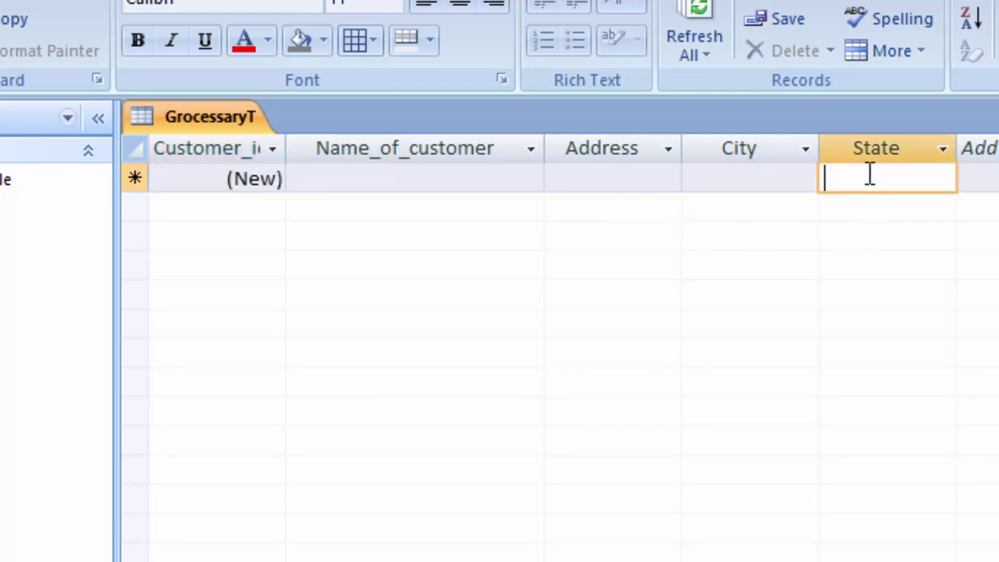
pyautogui.write('UP')
pyautogui.press('Return')
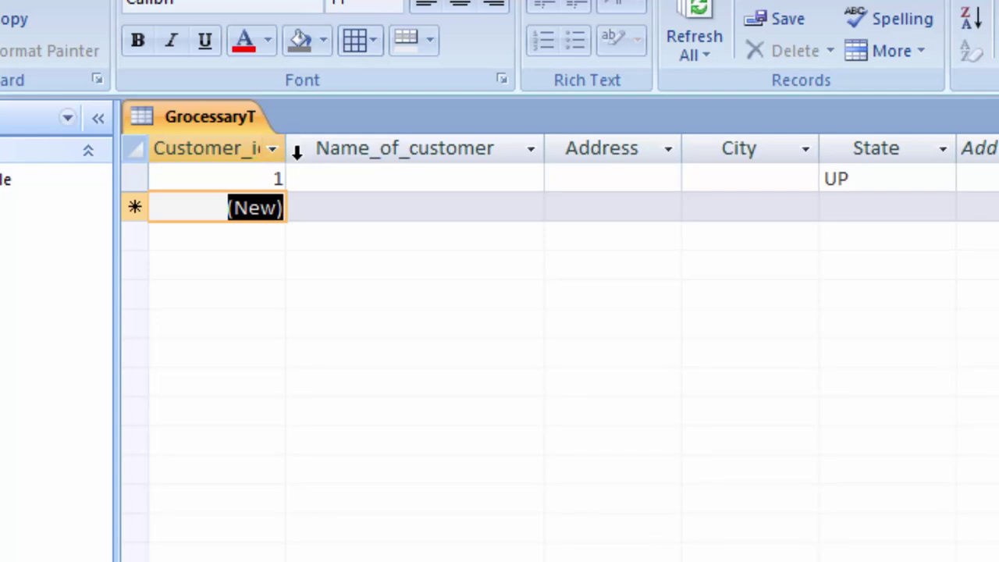
# Step: Fill in the first customer's name and address and pick Deoria as the city
pyautogui.moveTo(292, 148); pyautogui.dragTo(356, 199)
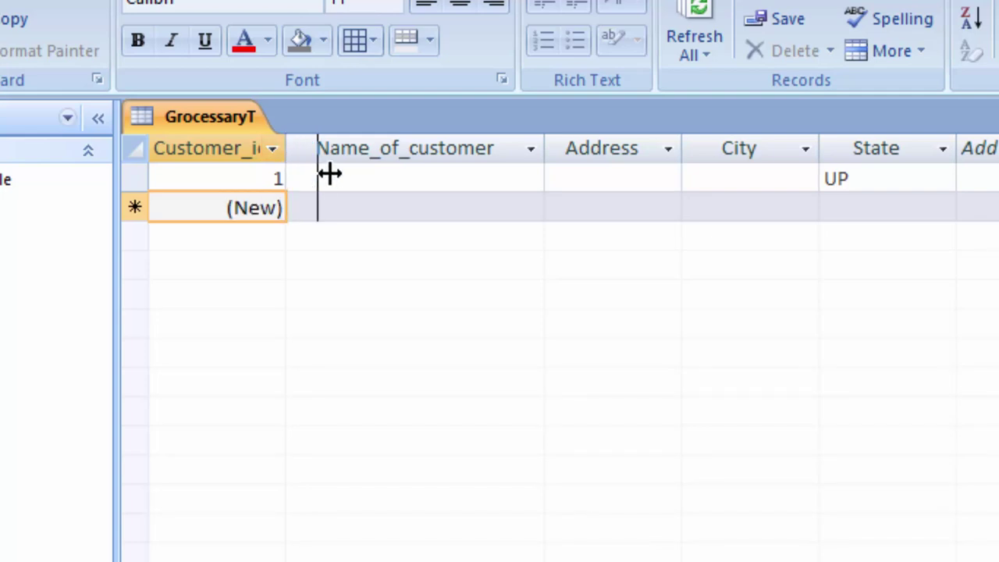
pyautogui.click(421, 179)
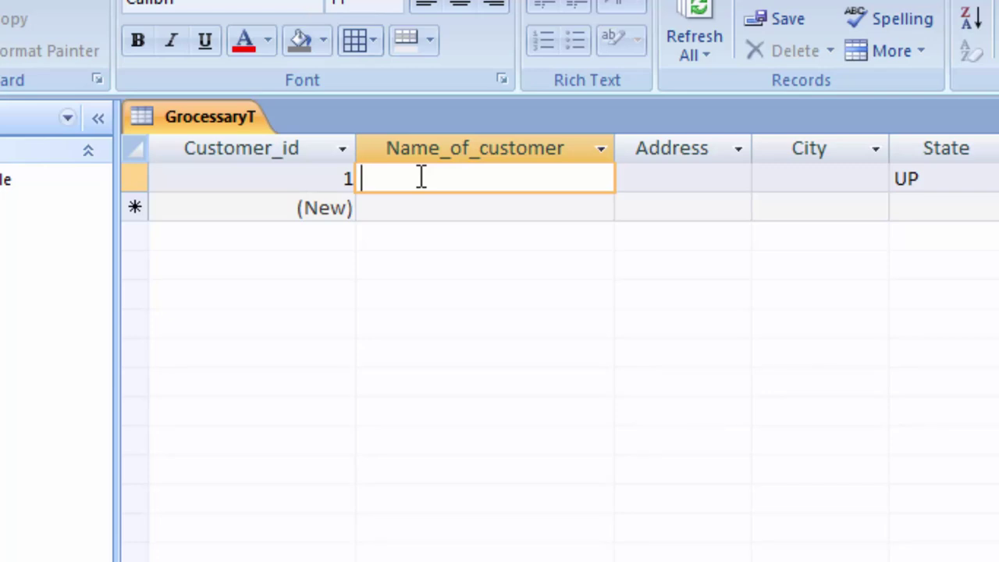
pyautogui.write('Reh')
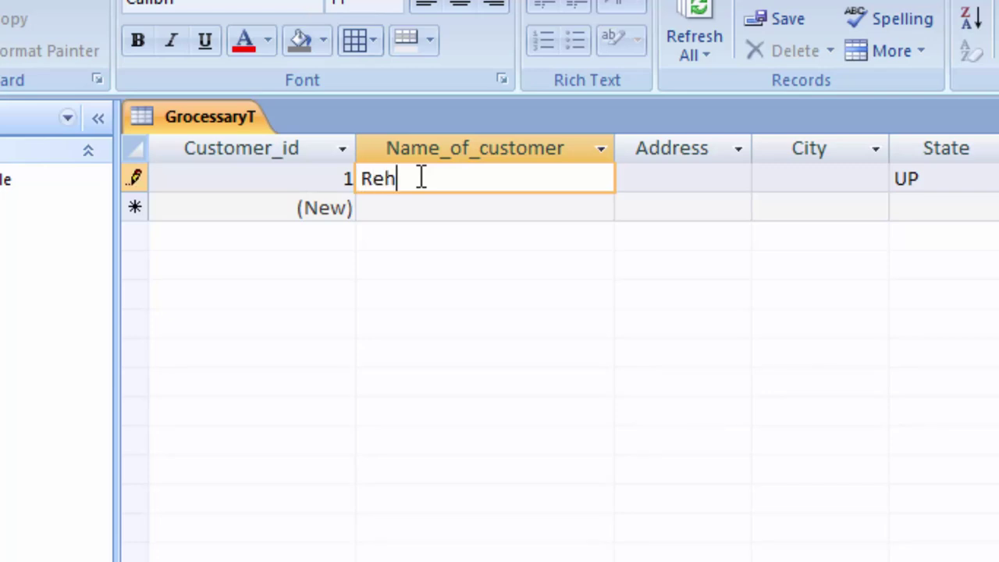
pyautogui.write('man')
pyautogui.press('Tab')
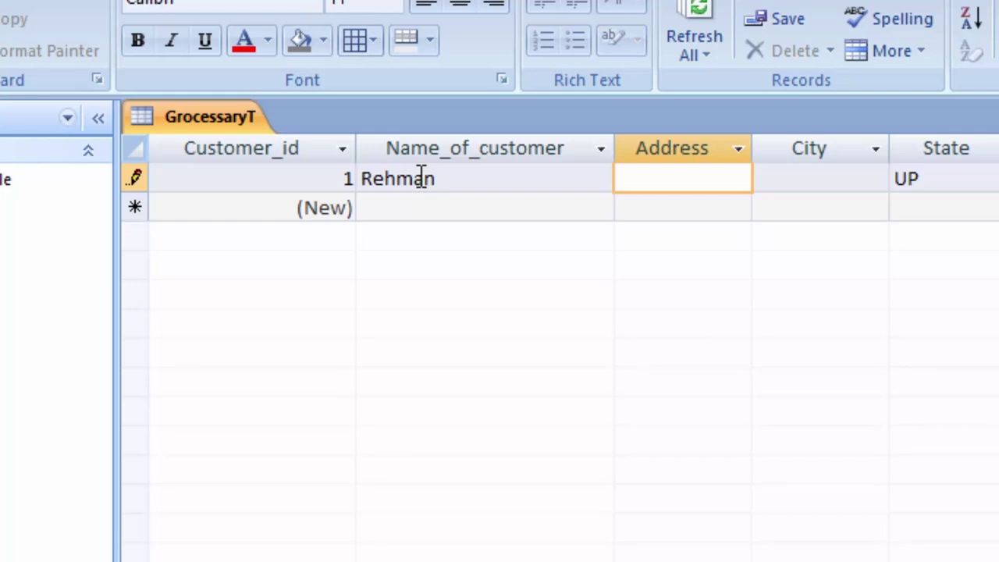
pyautogui.write('New C')
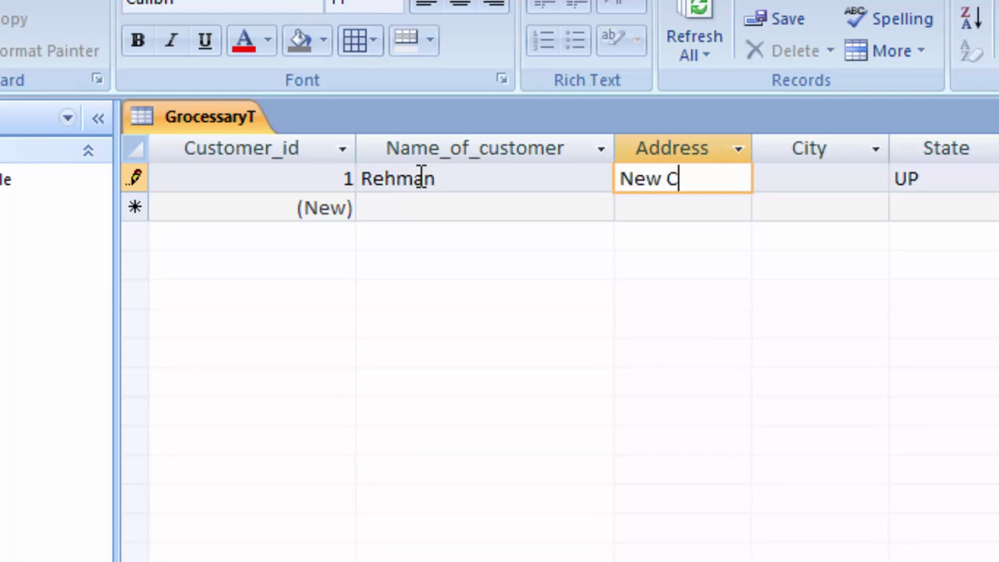
pyautogui.write('olony De')
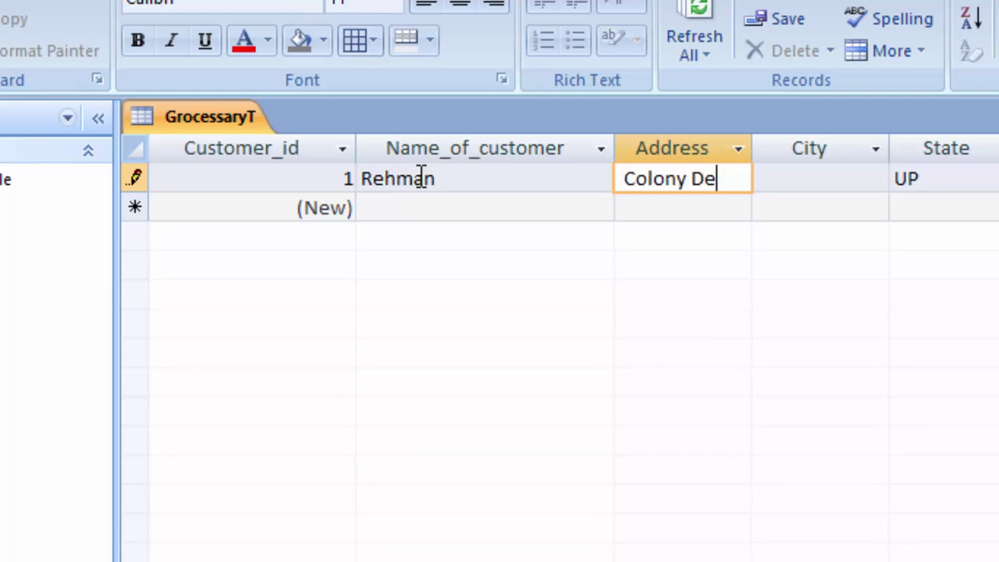
pyautogui.write('oria')
pyautogui.press('Tab')
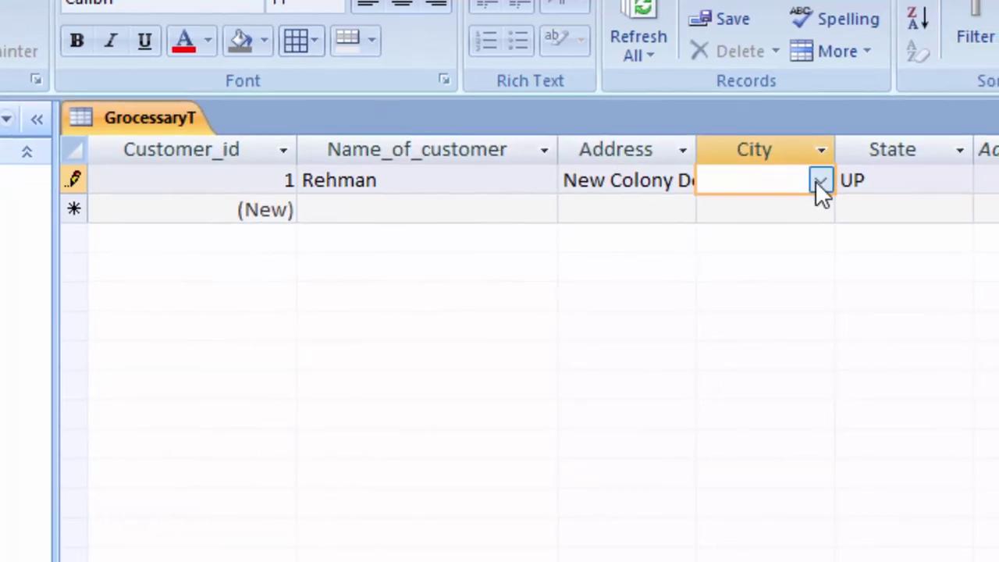
pyautogui.click(819, 180)
pyautogui.click(800, 207)
# Step: Add a second customer with name, address, city Deoria and state UP
pyautogui.click(414, 216)
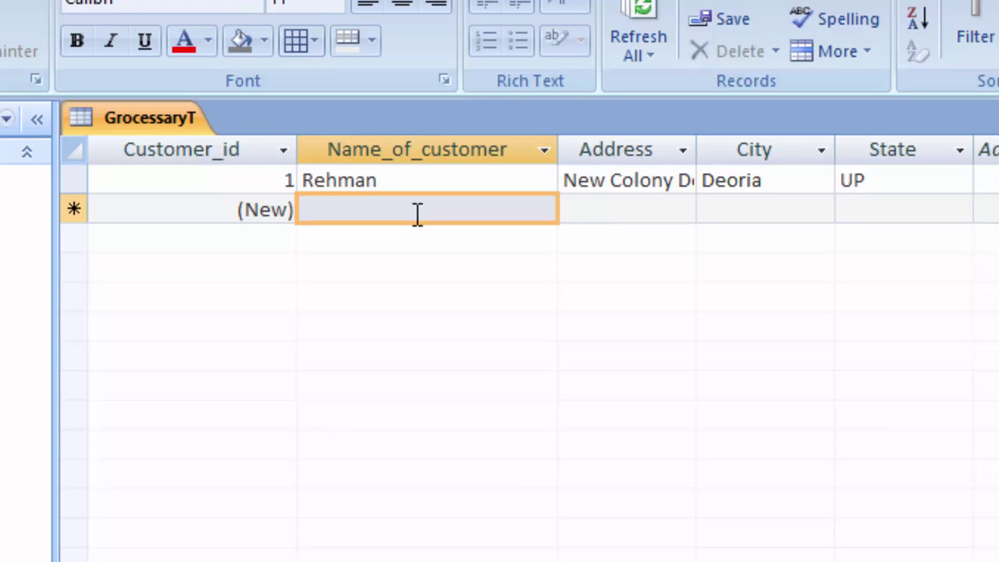
pyautogui.write('Su')
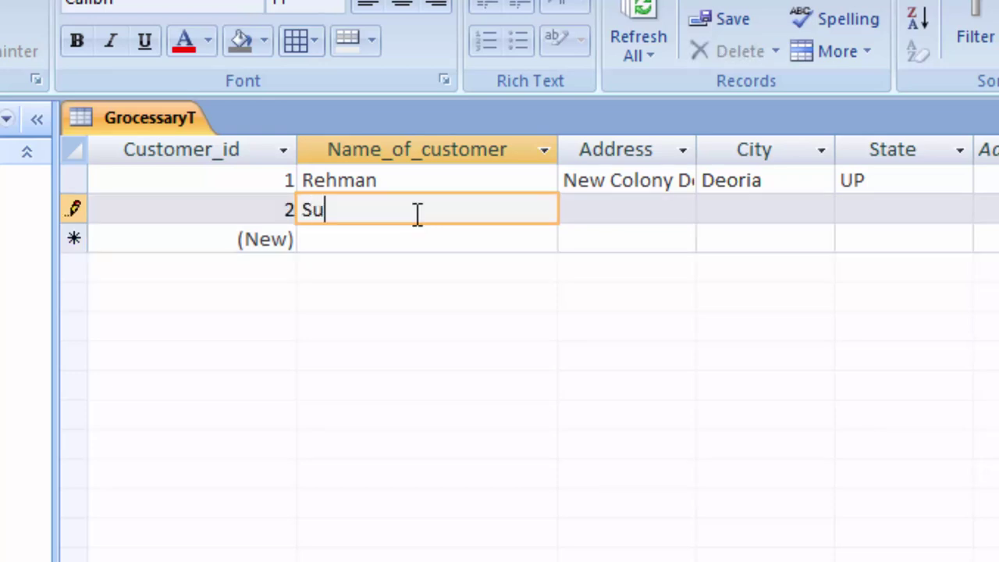
pyautogui.write('mit')
pyautogui.press('Tab')
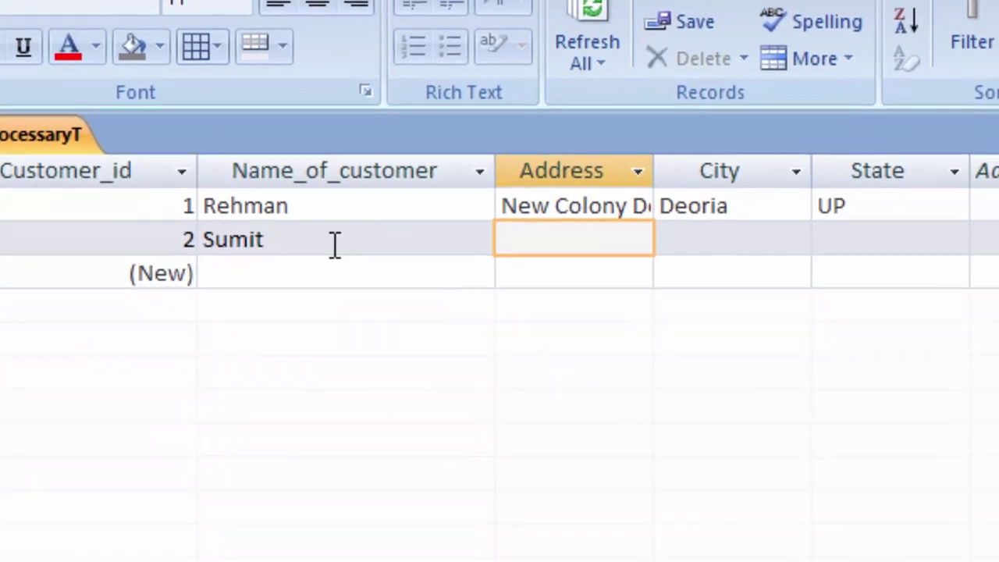
pyautogui.write('Ragh')
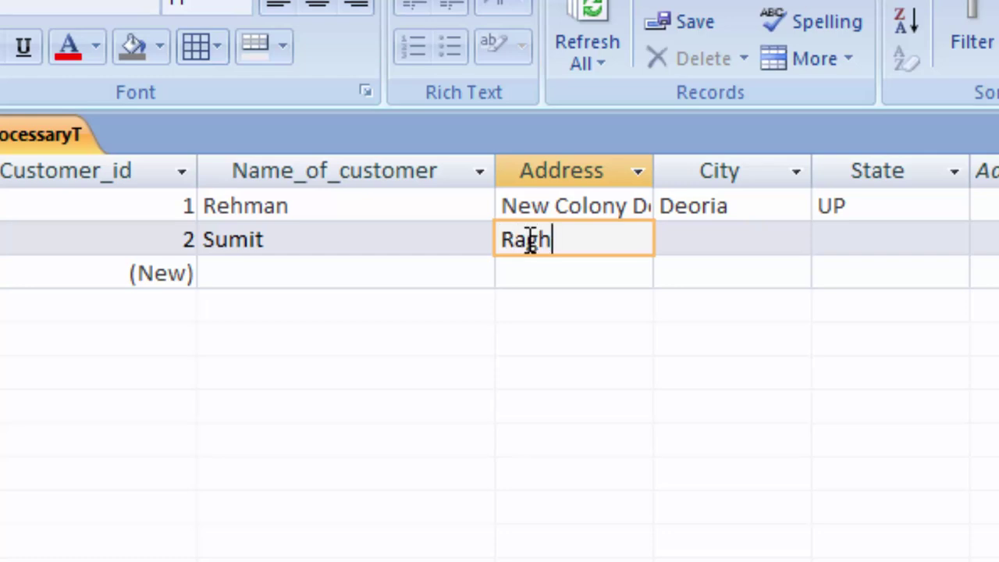
pyautogui.write('av Nagar')
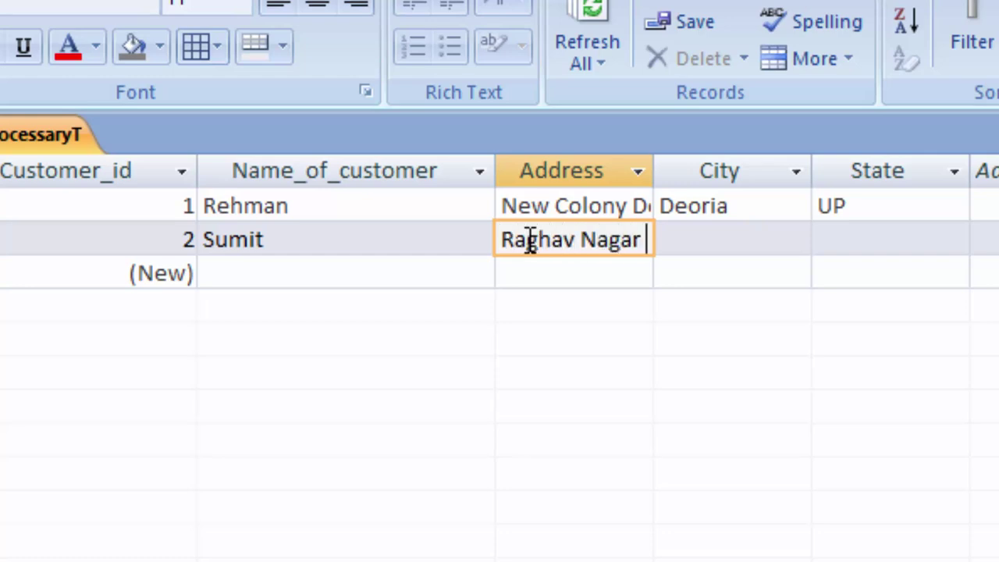
pyautogui.write(' Deoria')
pyautogui.press('Tab')
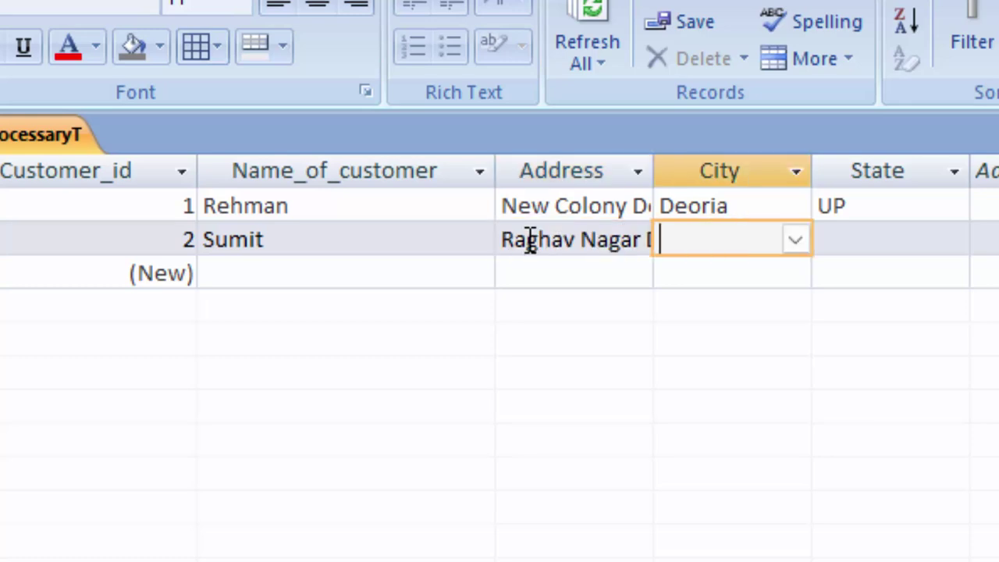
pyautogui.click(793, 241)
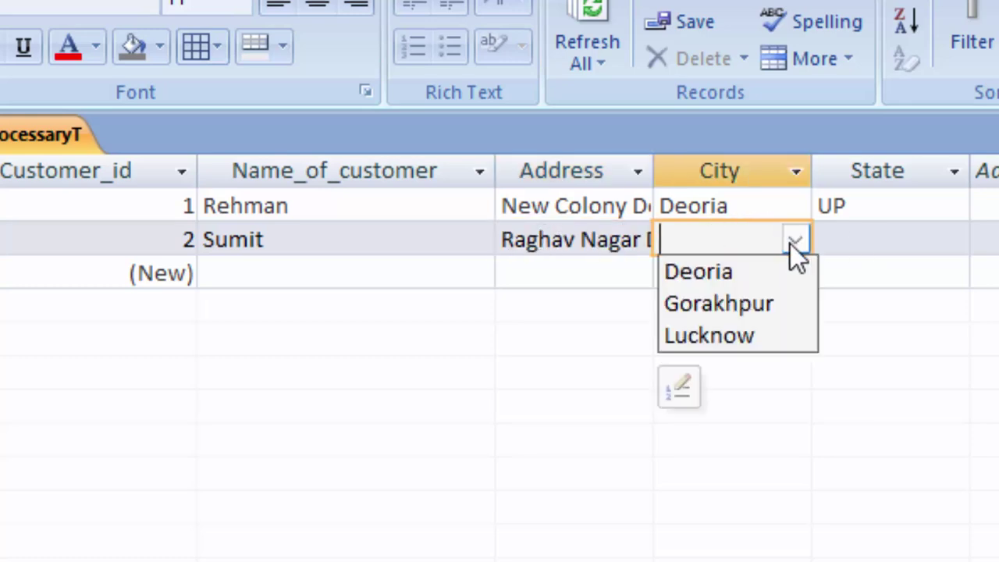
pyautogui.click(734, 281)
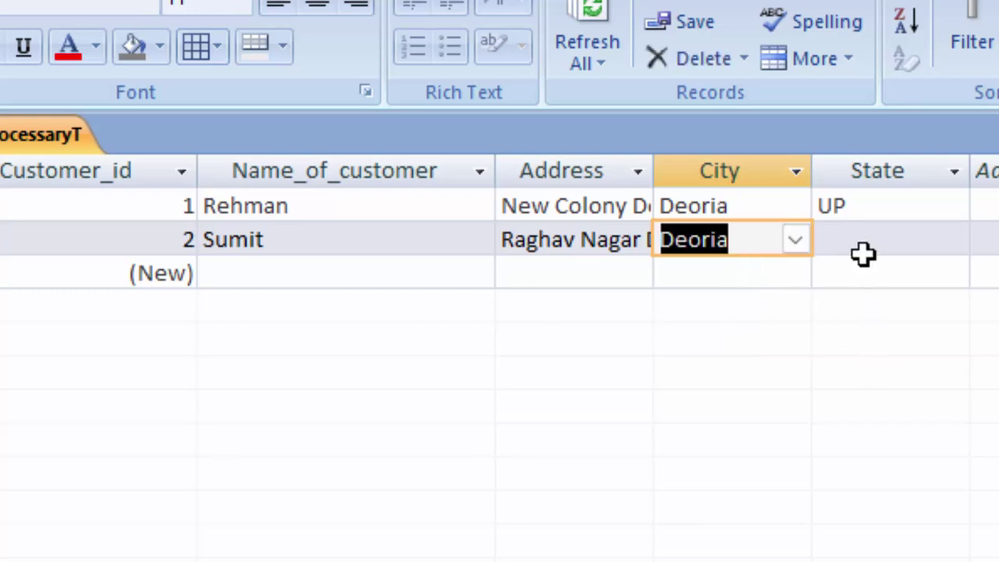
pyautogui.click(876, 234)
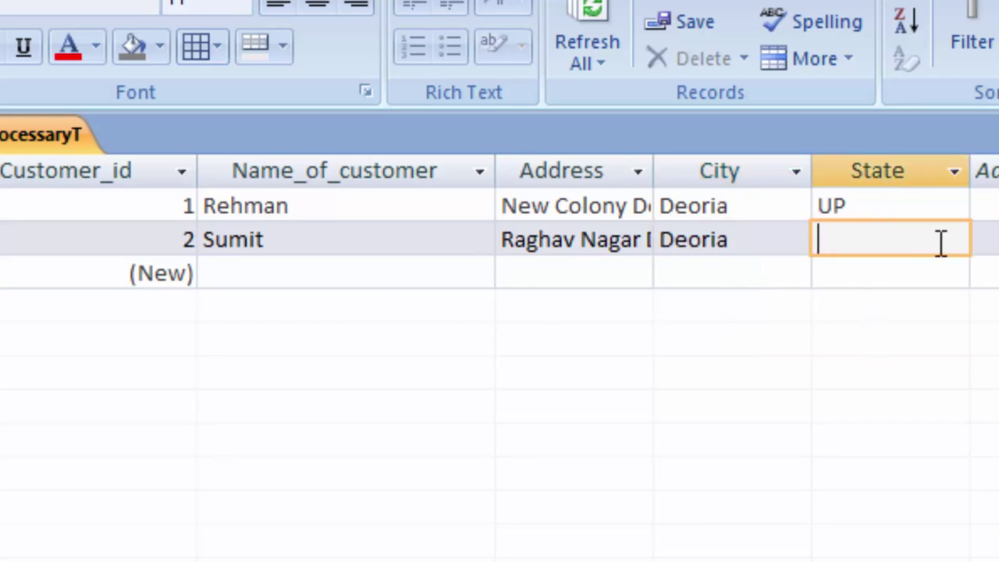
pyautogui.write('UP')
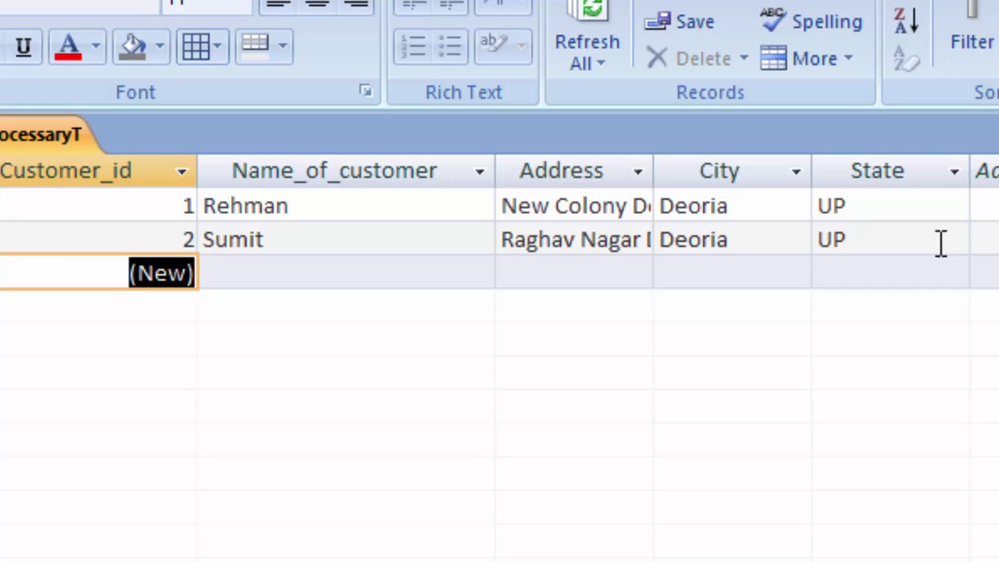
pyautogui.click(325, 268)
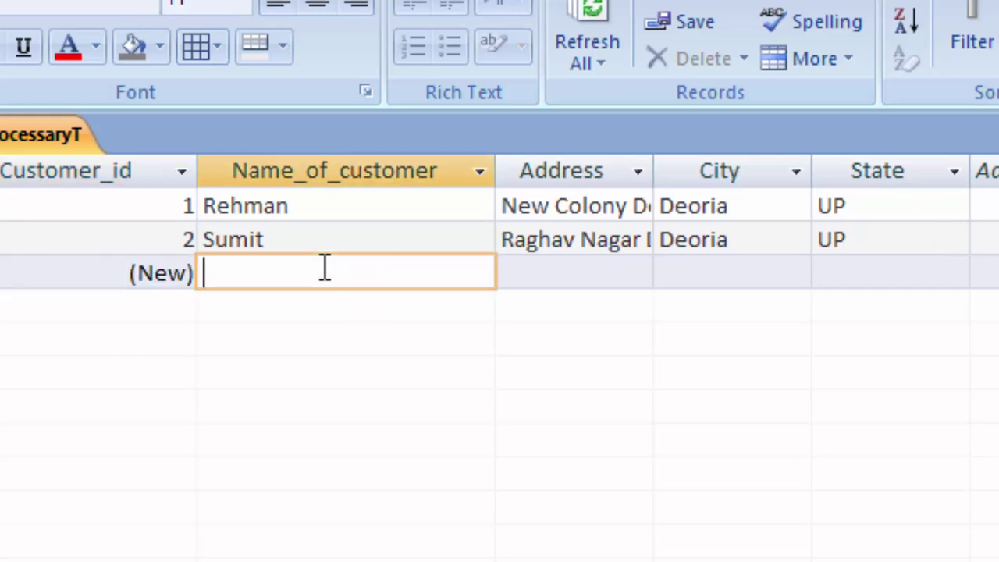
# Step: Enter the third customer's name and address, with city Gorakhpur and state UP
pyautogui.write('Amit')
pyautogui.press('Tab')
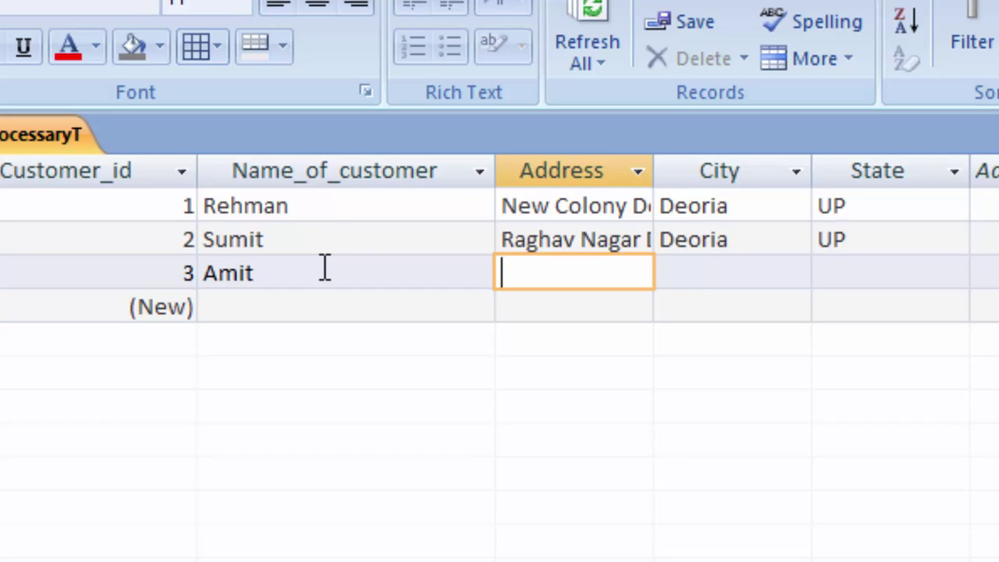
pyautogui.write('Beti')
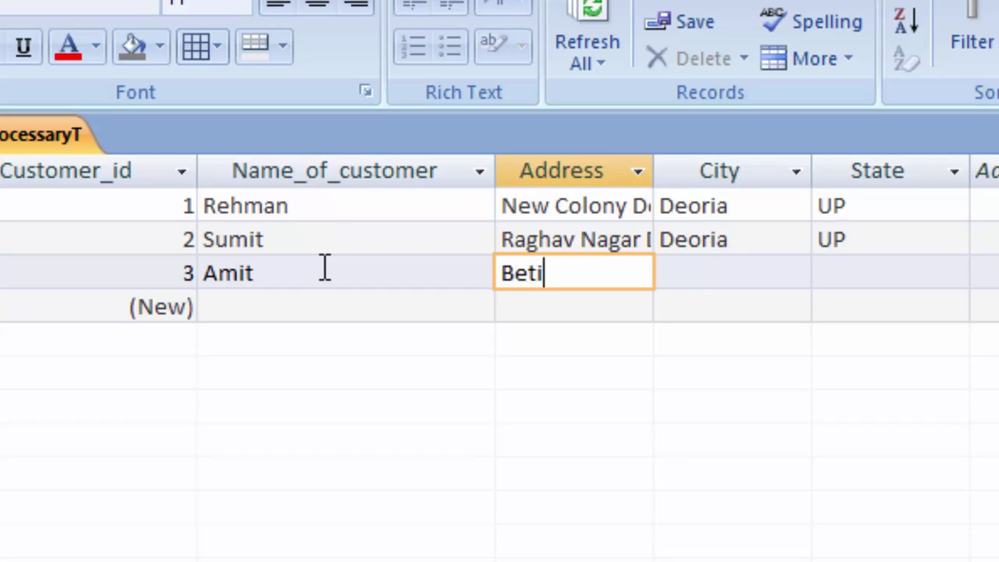
pyautogui.write('y')
pyautogui.write('ahata')
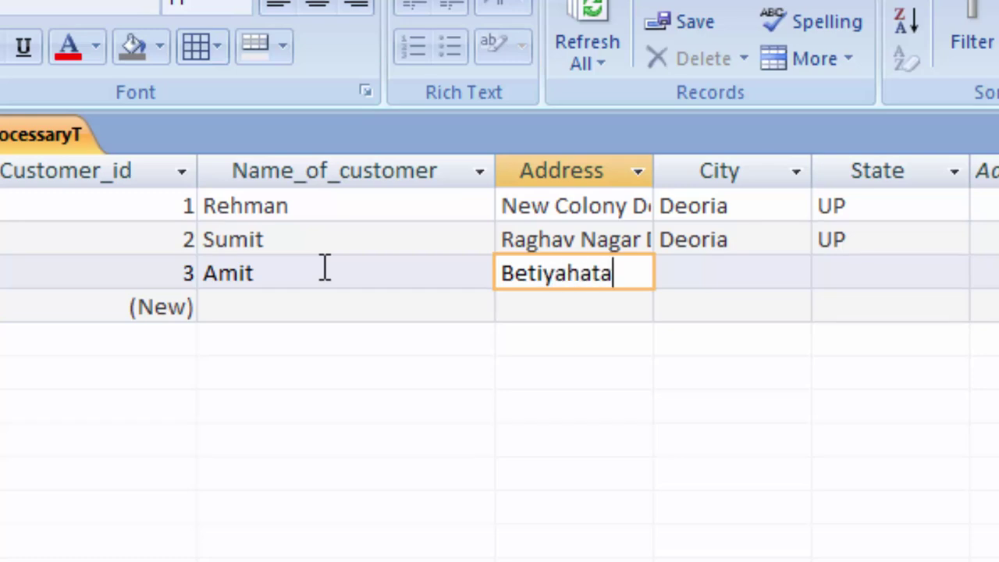
pyautogui.click(712, 283)
pyautogui.click(716, 276)
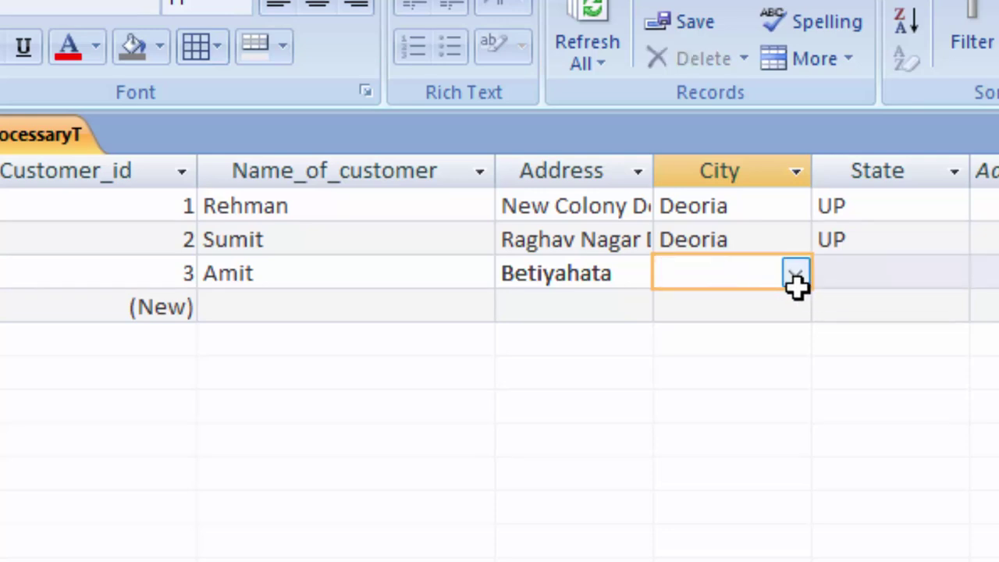
pyautogui.click(796, 273)
pyautogui.click(773, 337)
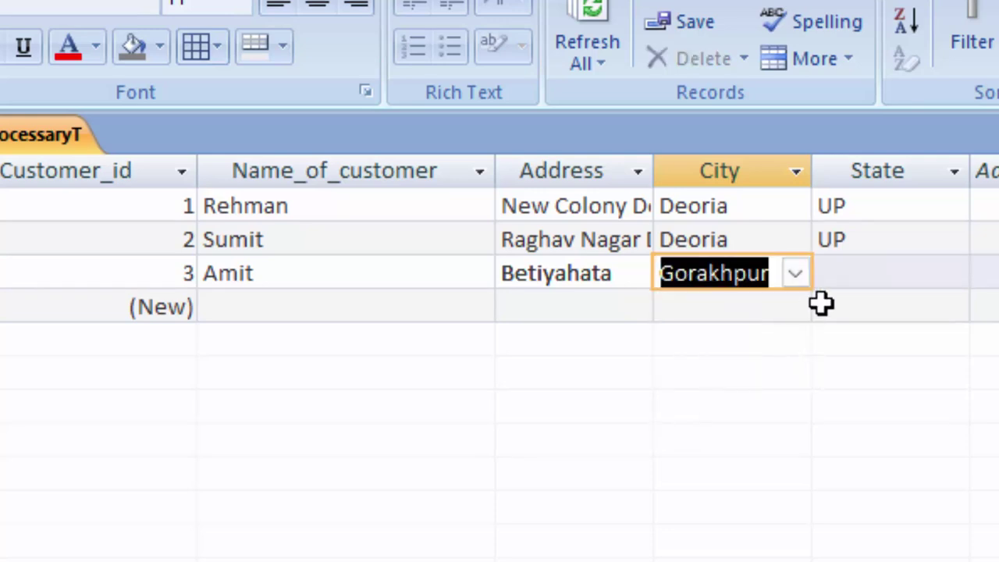
pyautogui.click(855, 277)
pyautogui.write('UP')
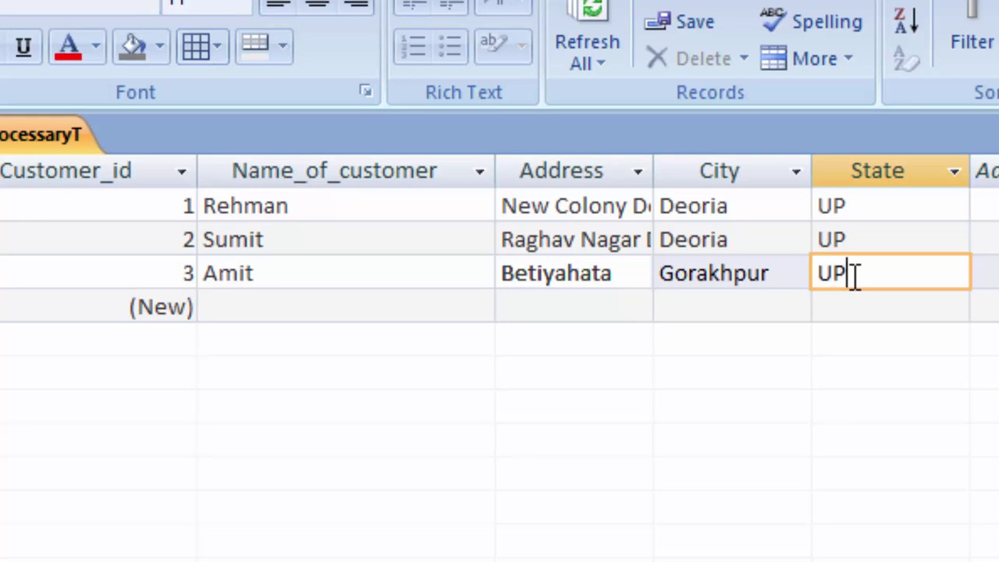
pyautogui.press('Tab')
# Step: Add a fourth customer with a corrected address, city Lucknow and state UP
pyautogui.press('Tab')
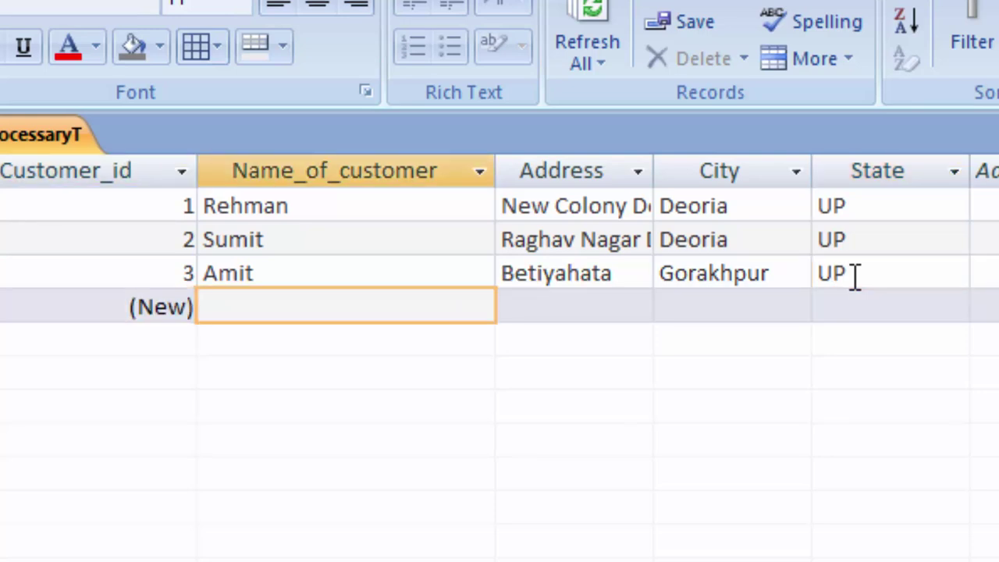
pyautogui.write('Gaurav')
pyautogui.press('Tab')
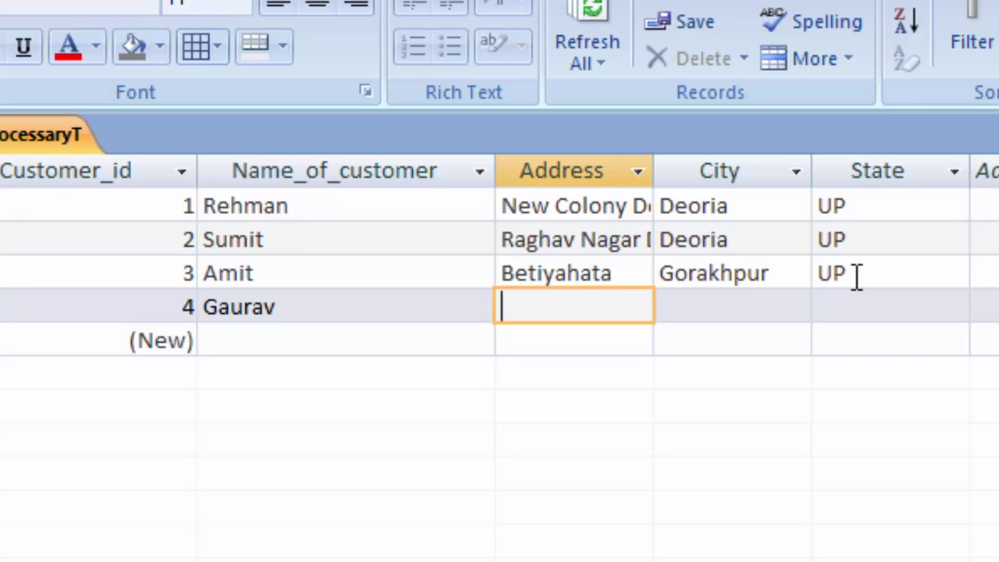
pyautogui.write('Charaba')
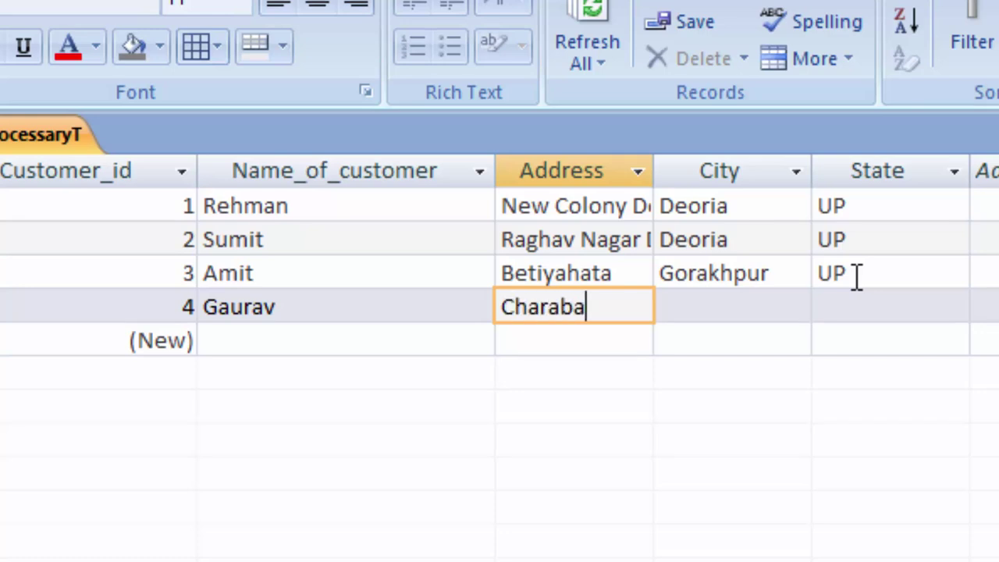
pyautogui.write('gh')
pyautogui.press('Tab')
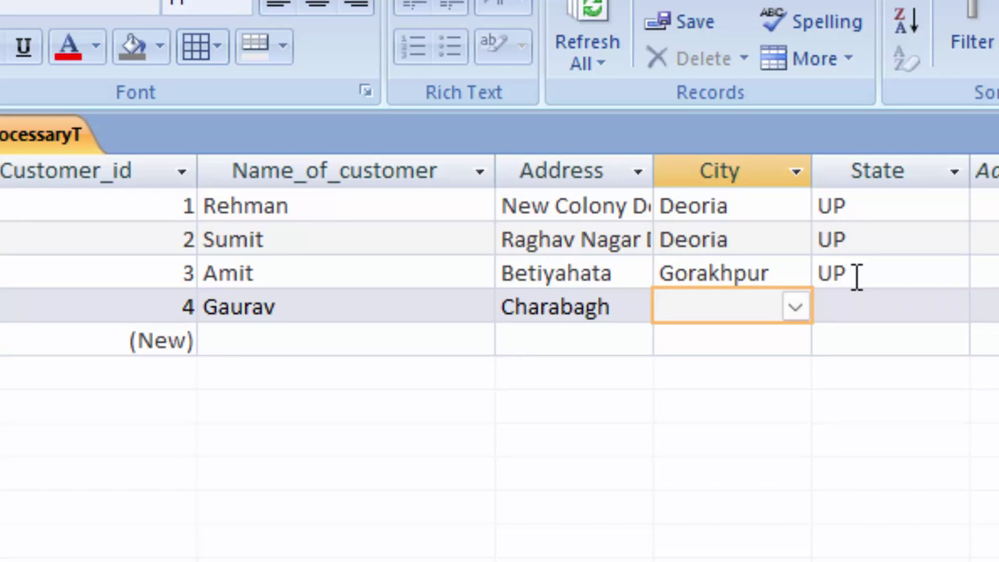
pyautogui.click(564, 312)
pyautogui.press('BackSpace')
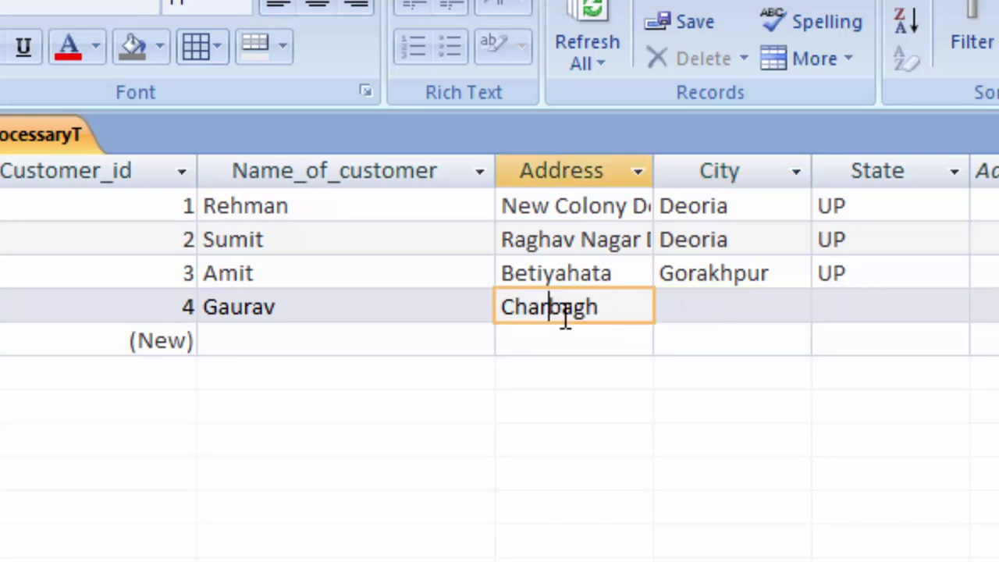
pyautogui.click(763, 305)
pyautogui.press('Tab')
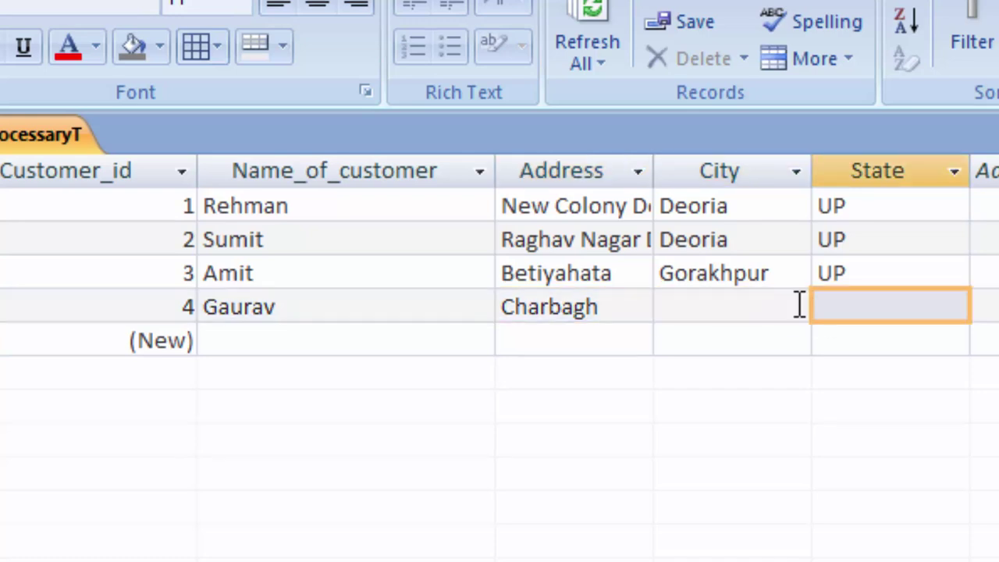
pyautogui.click(794, 306)
pyautogui.click(744, 401)
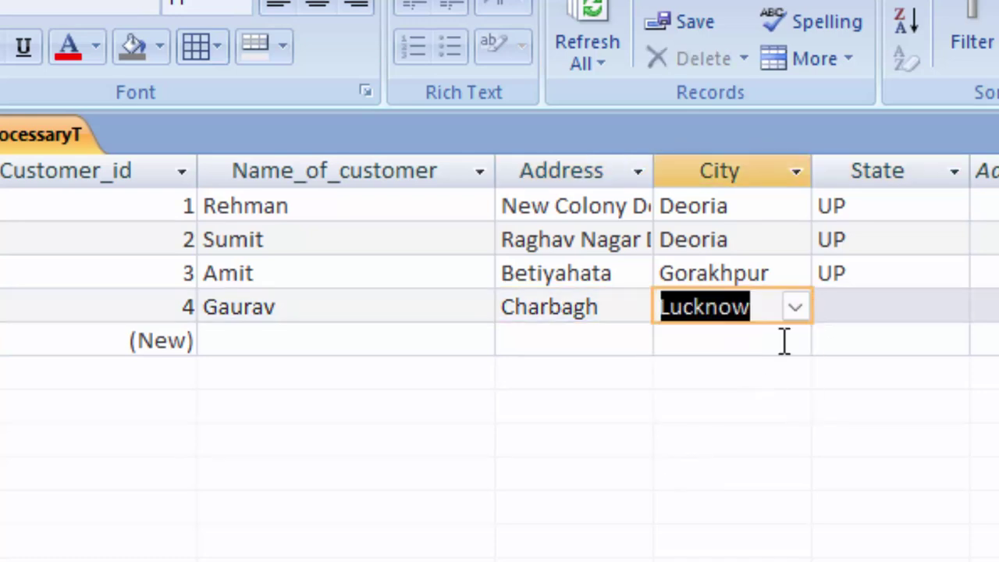
pyautogui.click(858, 296)
pyautogui.click(866, 304)
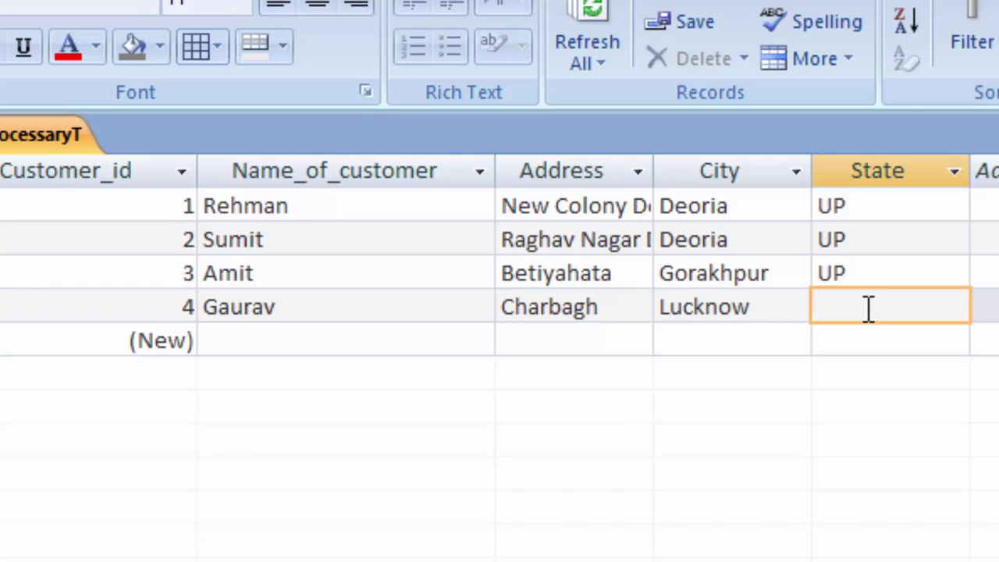
pyautogui.write('UP')
pyautogui.press('Tab')
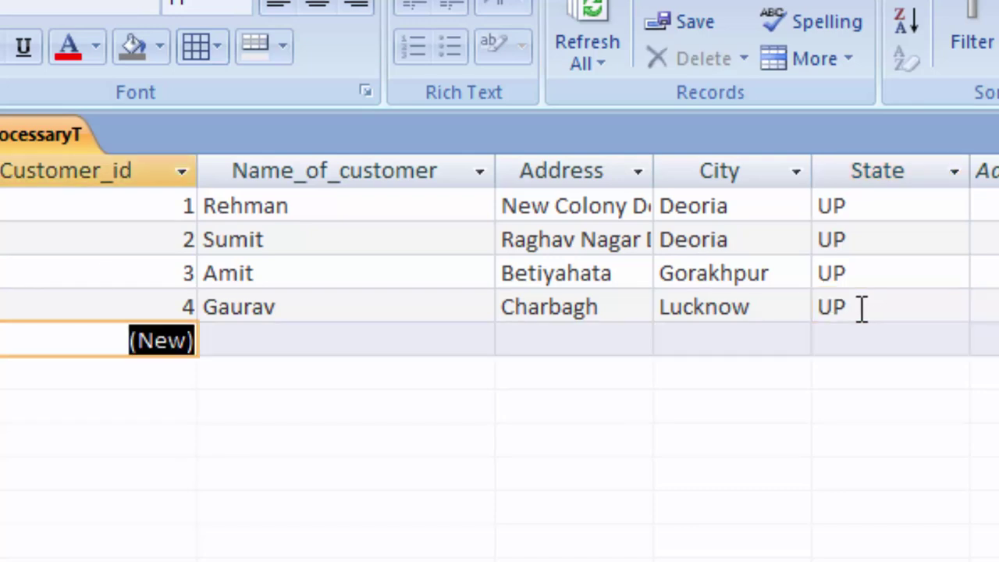
# Step: Close the GrocessaryT customer table
pyautogui.rightClick(27, 136)
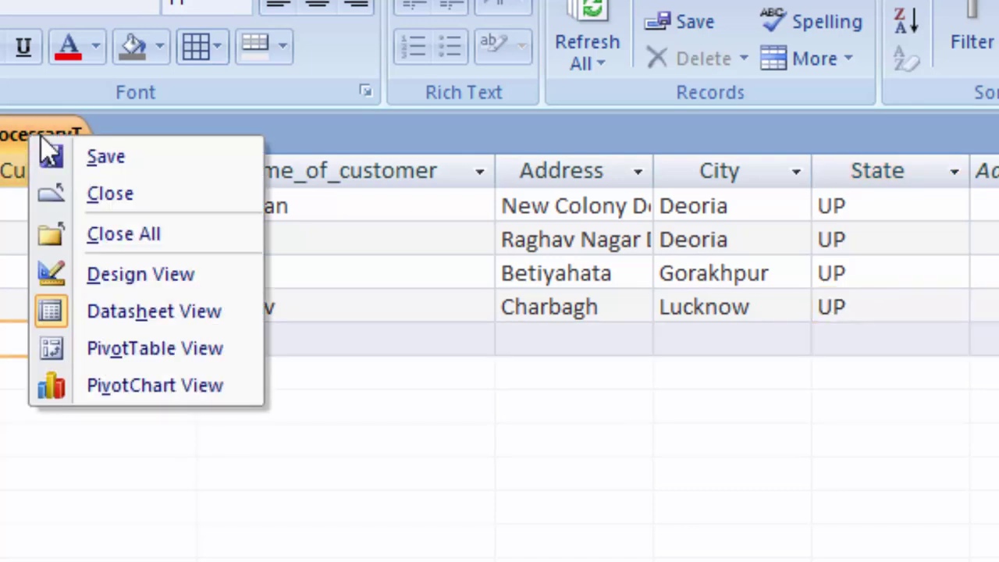
pyautogui.click(69, 150)
pyautogui.rightClick(36, 131)
pyautogui.click(115, 196)
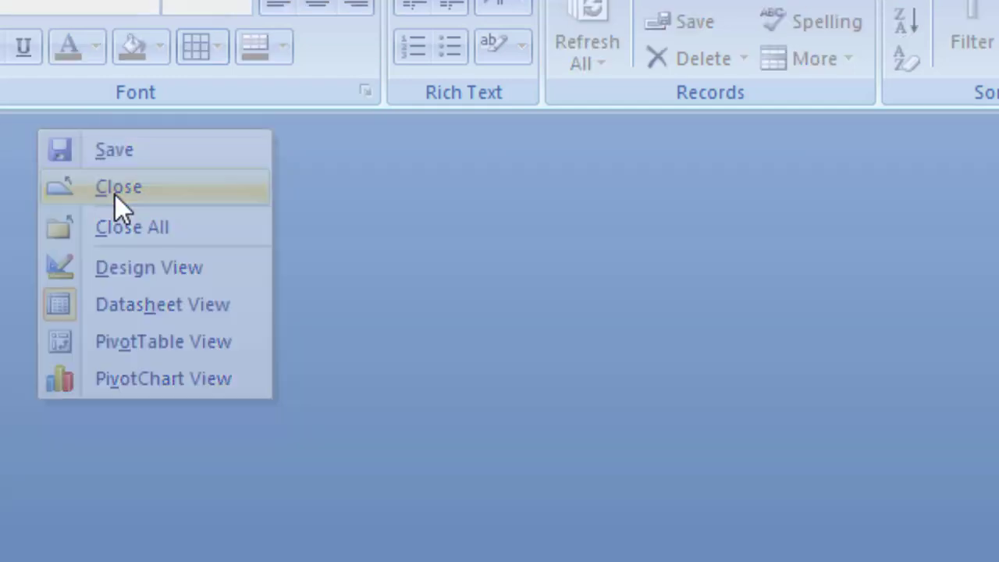
# Step: Create a new table and save it as ProductT in design view
pyautogui.click(159, 45)
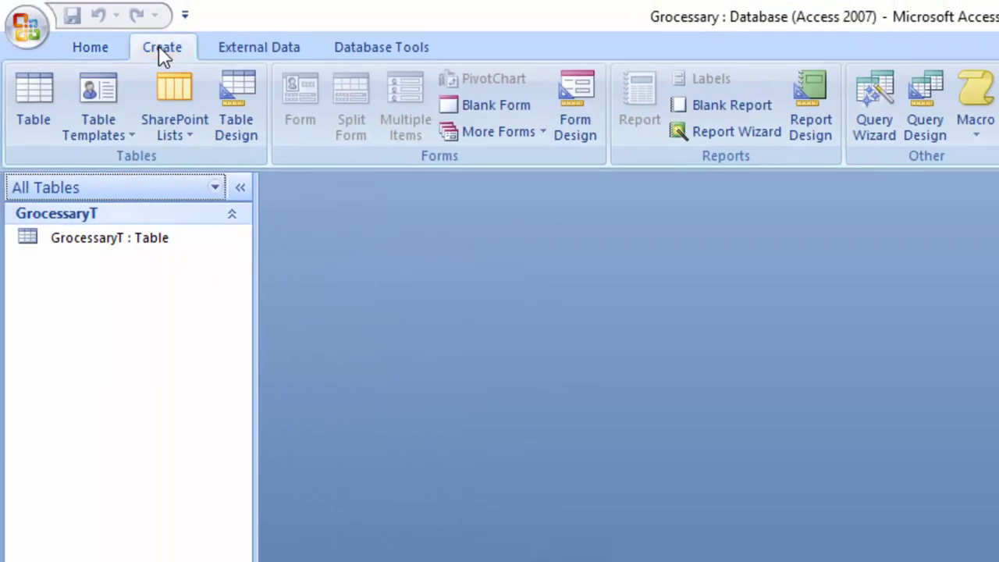
pyautogui.click(34, 98)
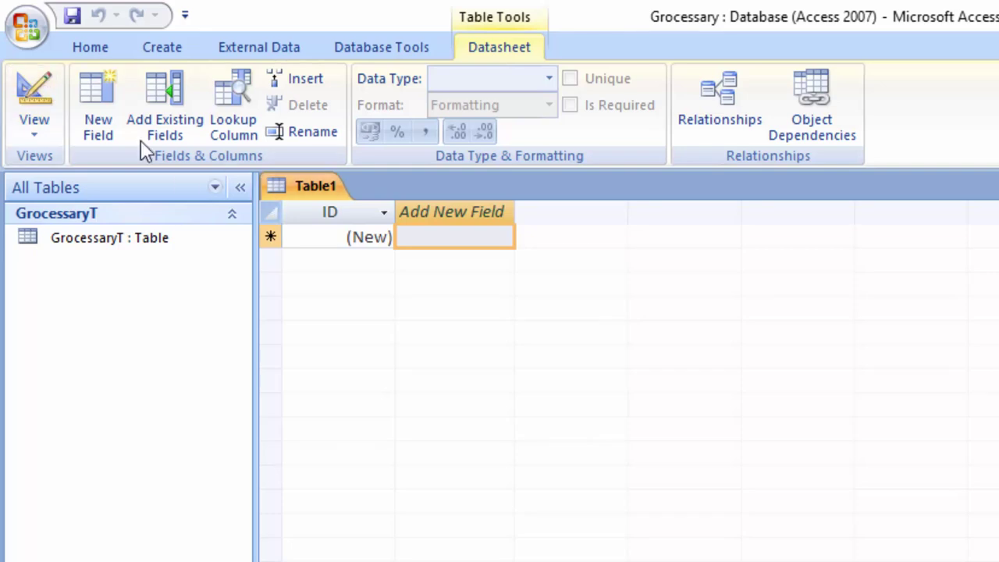
pyautogui.click(33, 87)
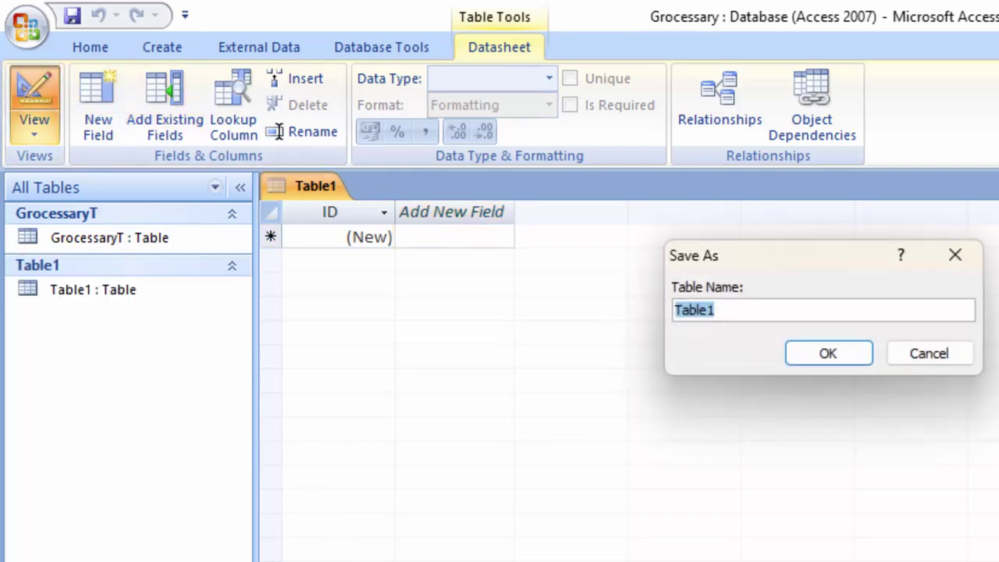
pyautogui.press('BackSpace')
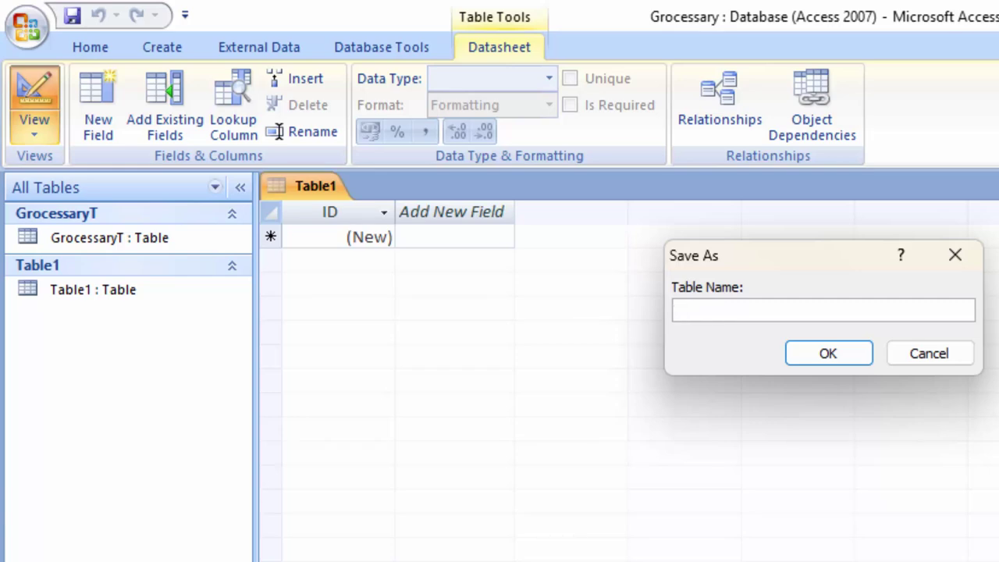
pyautogui.write('P')
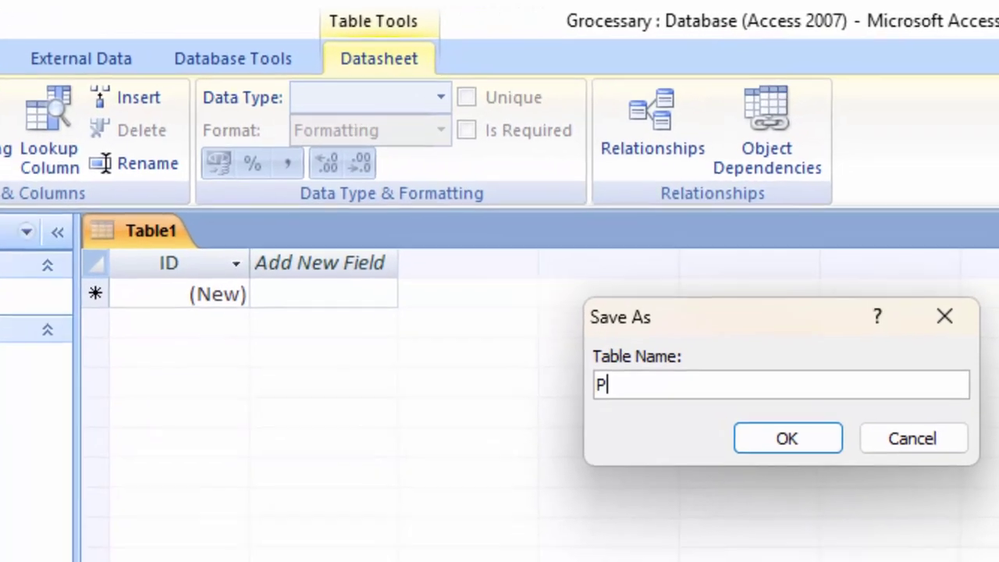
pyautogui.write('roductT')
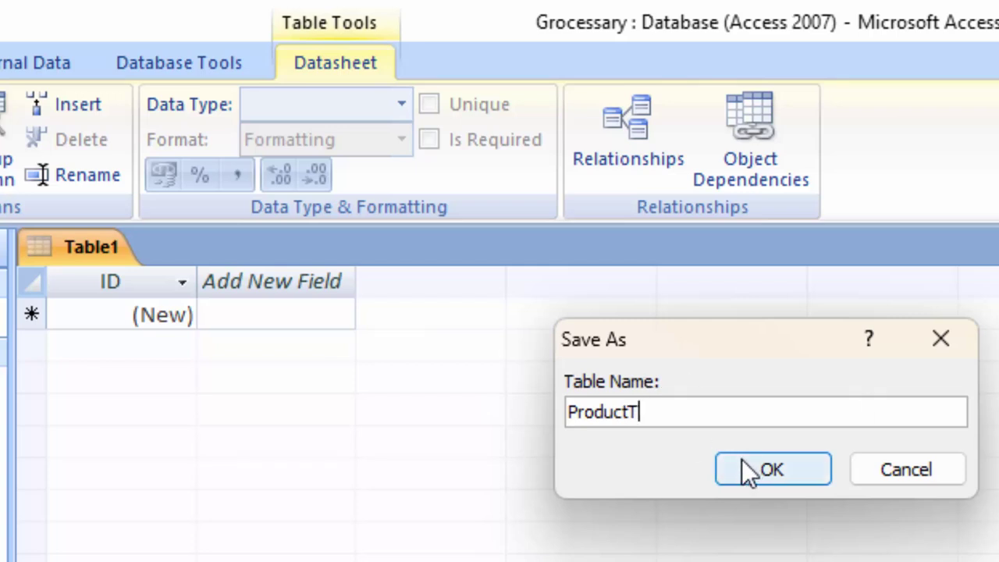
pyautogui.click(627, 420)
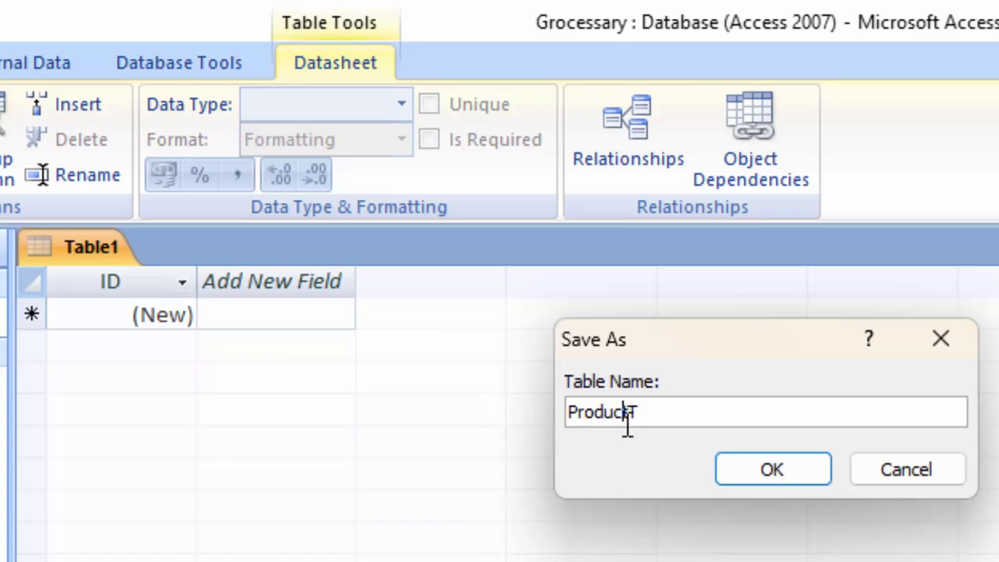
pyautogui.click(765, 483)
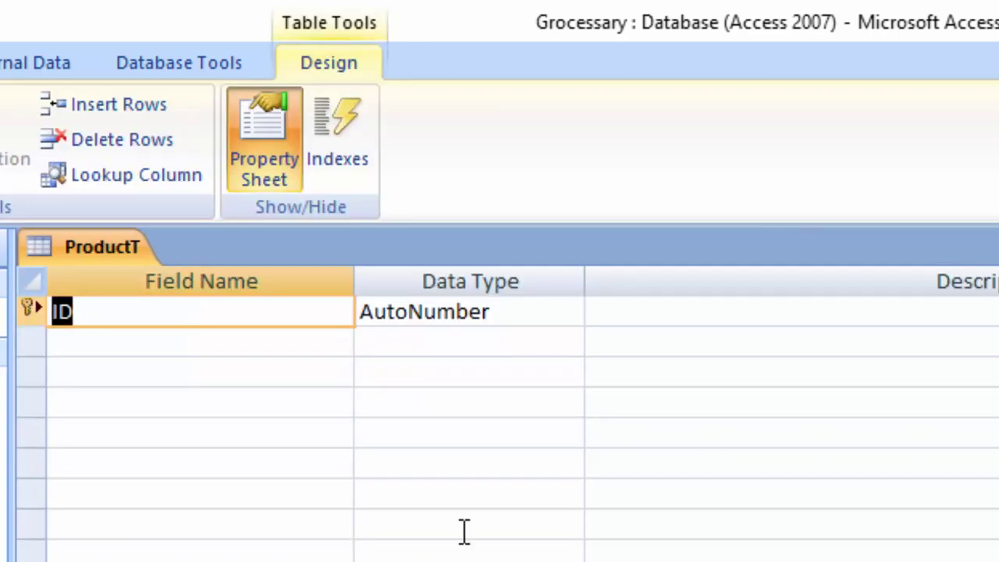
# Step: Reopen GrocessaryT from the navigation pane and open ProductT in datasheet view
pyautogui.click(181, 337)
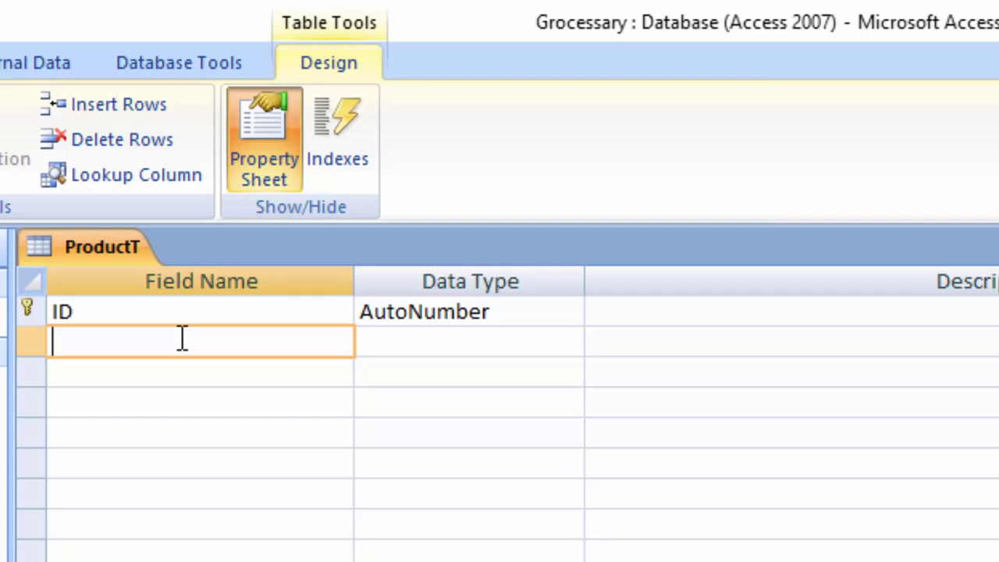
pyautogui.click(3, 317)
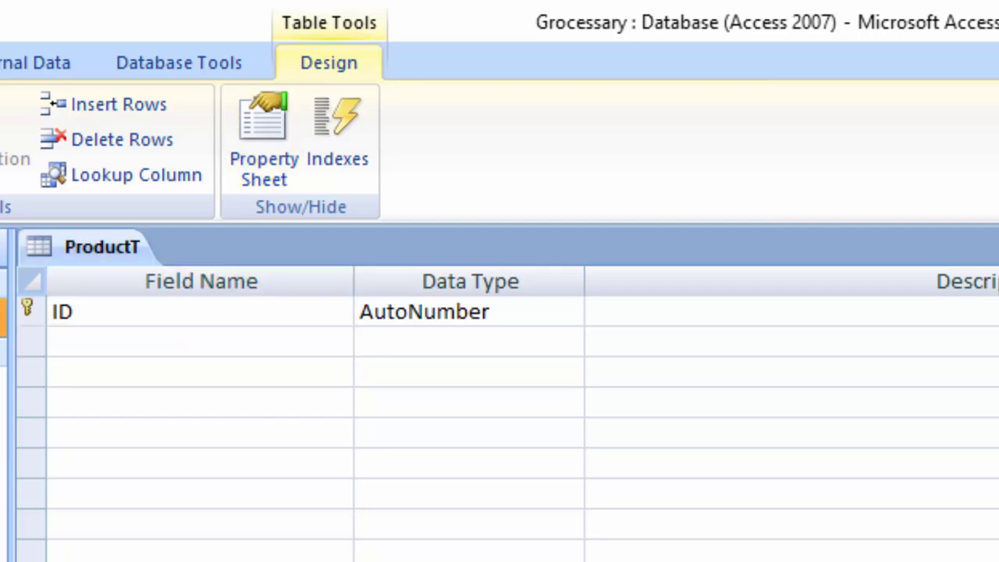
pyautogui.doubleClick(3, 318)
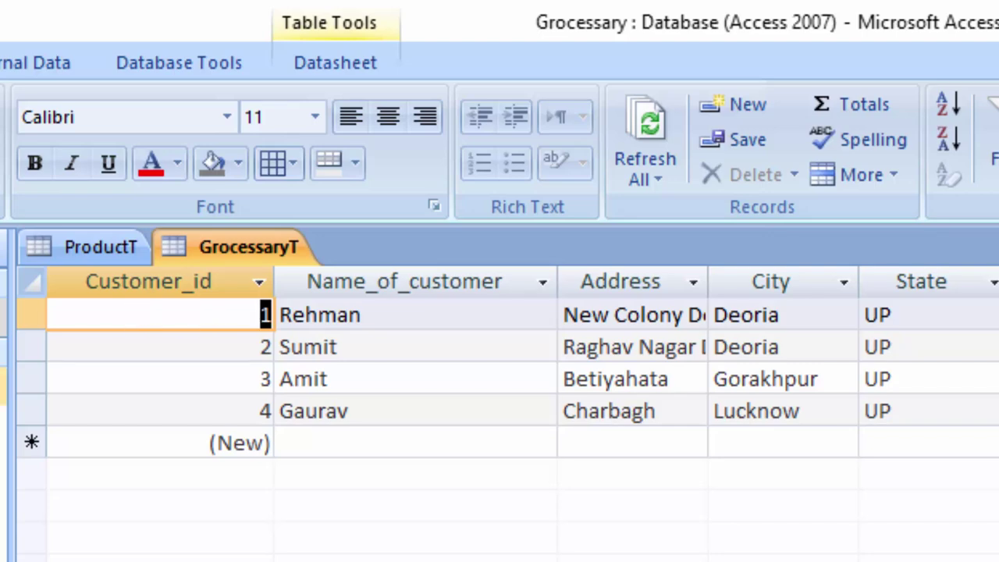
pyautogui.click(3, 386)
pyautogui.rightClick(3, 366)
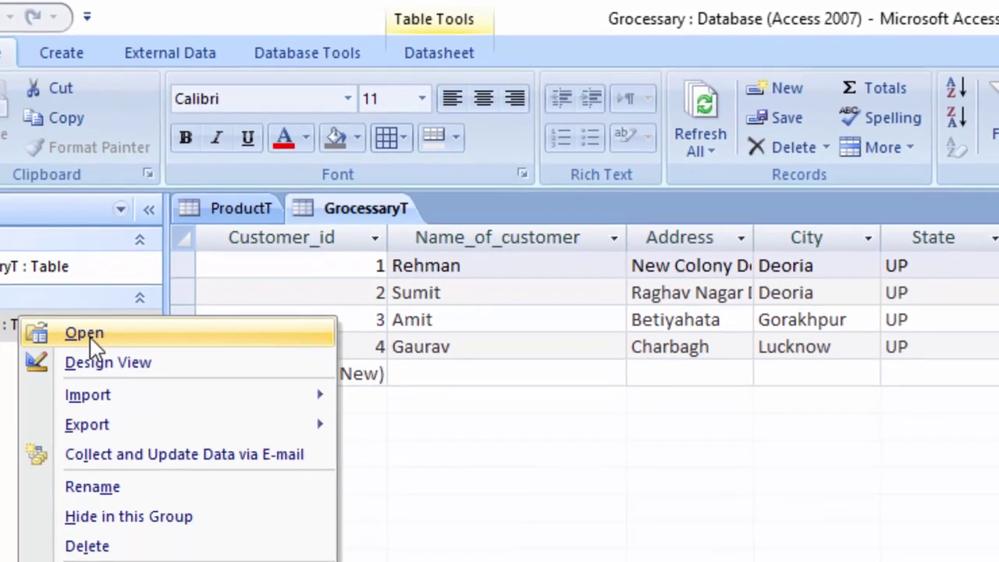
pyautogui.click(78, 330)
# Step: In ProductT's Design view, add a second field named Customer_id with Text type
pyautogui.click(50, 111)
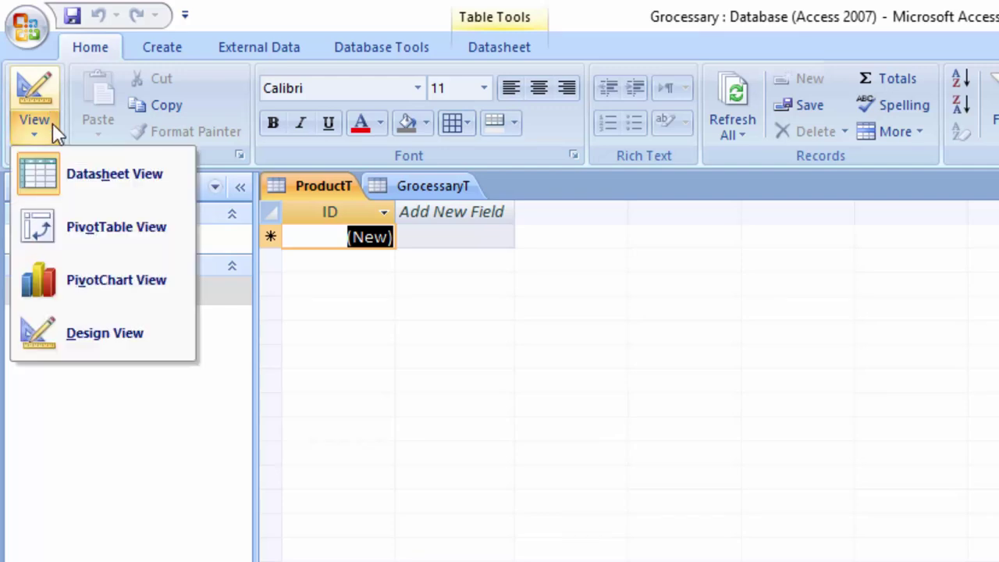
pyautogui.click(92, 332)
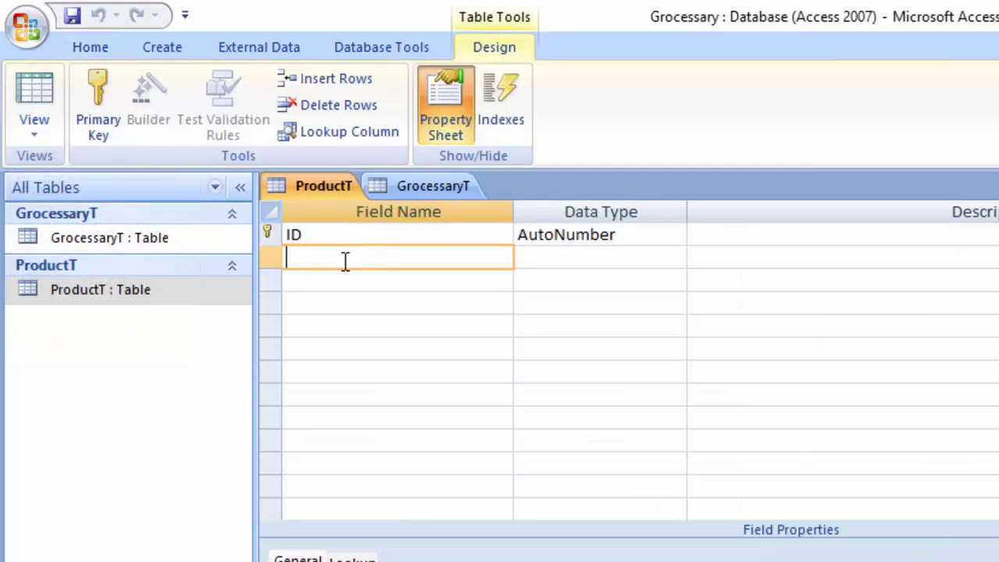
pyautogui.click(349, 253)
pyautogui.write('omer_')
pyautogui.write('id')
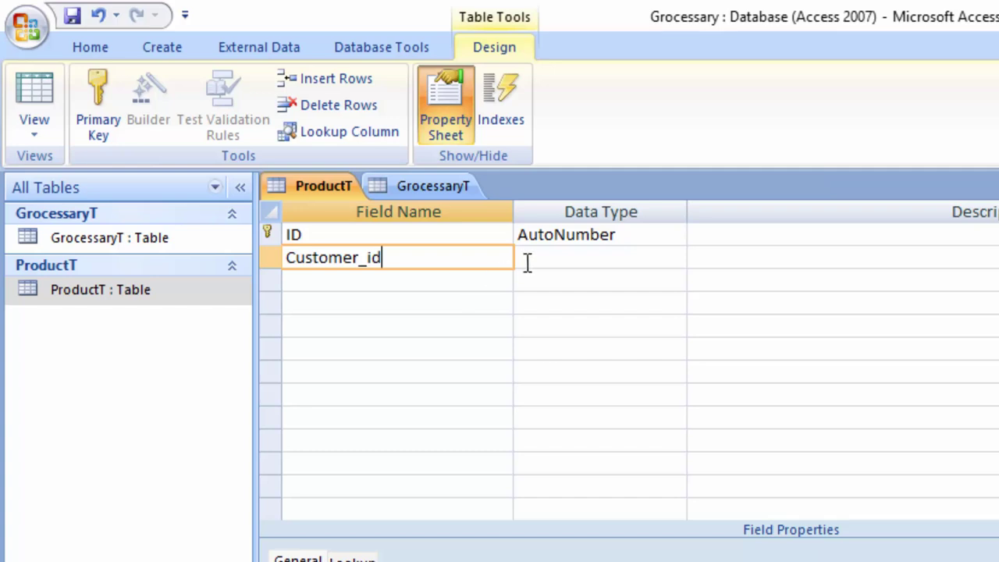
pyautogui.click(548, 257)
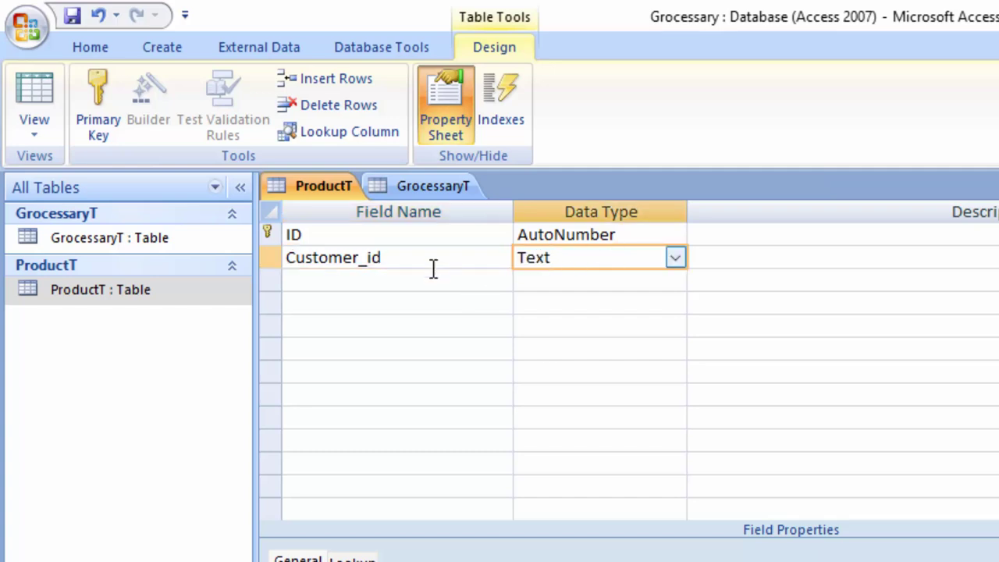
# Step: Open GrocessaryT in Design view, then save ProductT and show its datasheet
pyautogui.click(137, 238)
pyautogui.rightClick(134, 229)
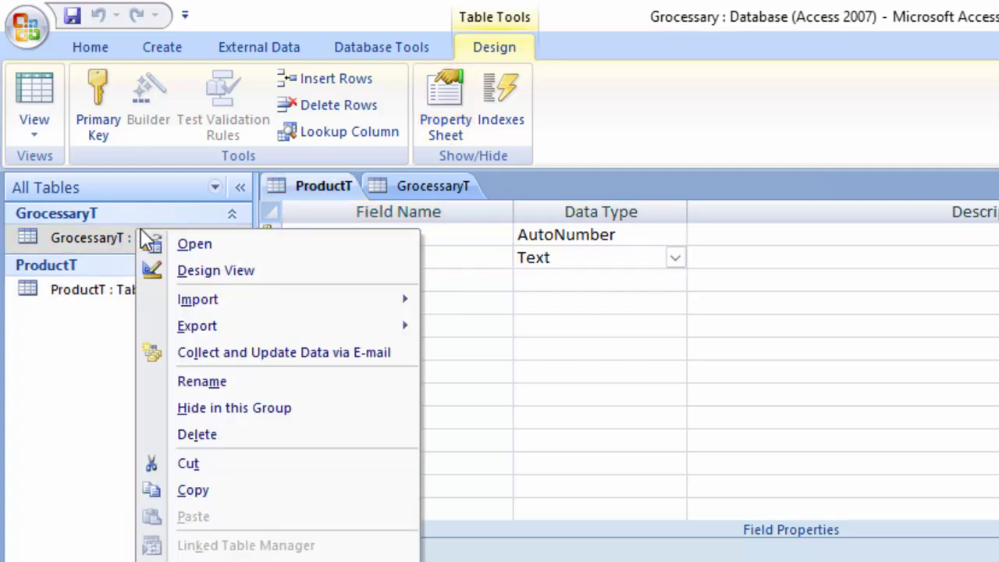
pyautogui.click(219, 274)
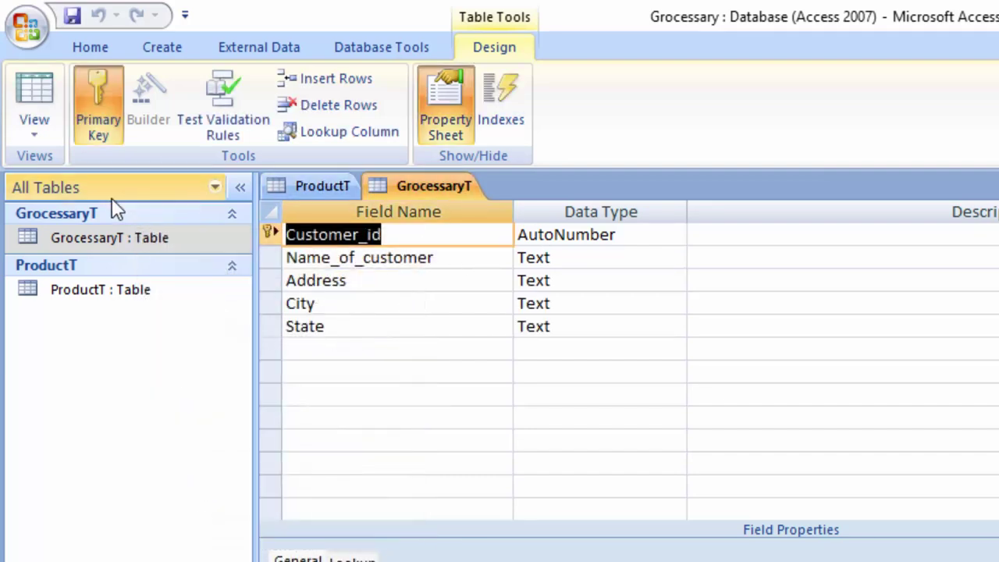
pyautogui.click(100, 299)
pyautogui.doubleClick(100, 299)
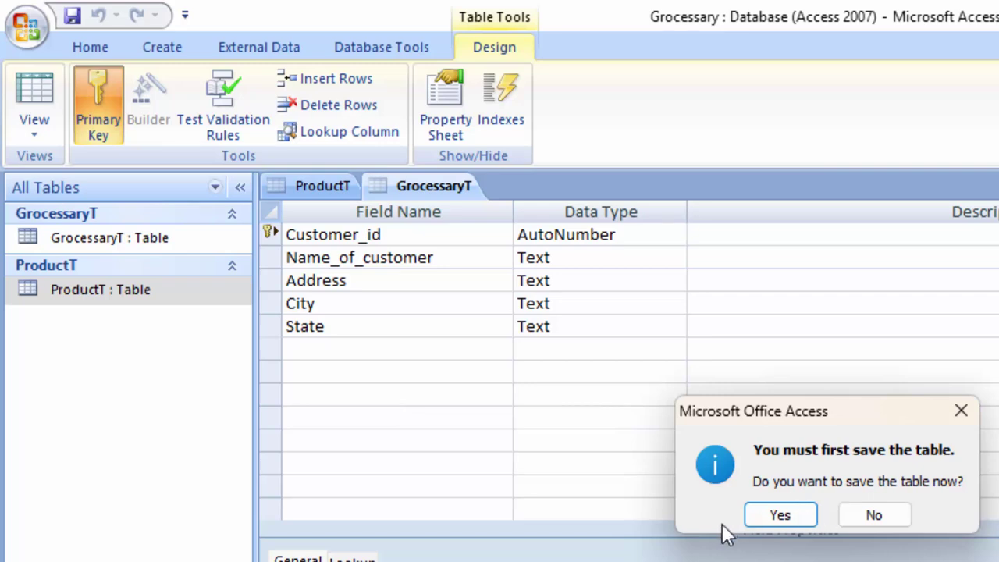
pyautogui.click(781, 513)
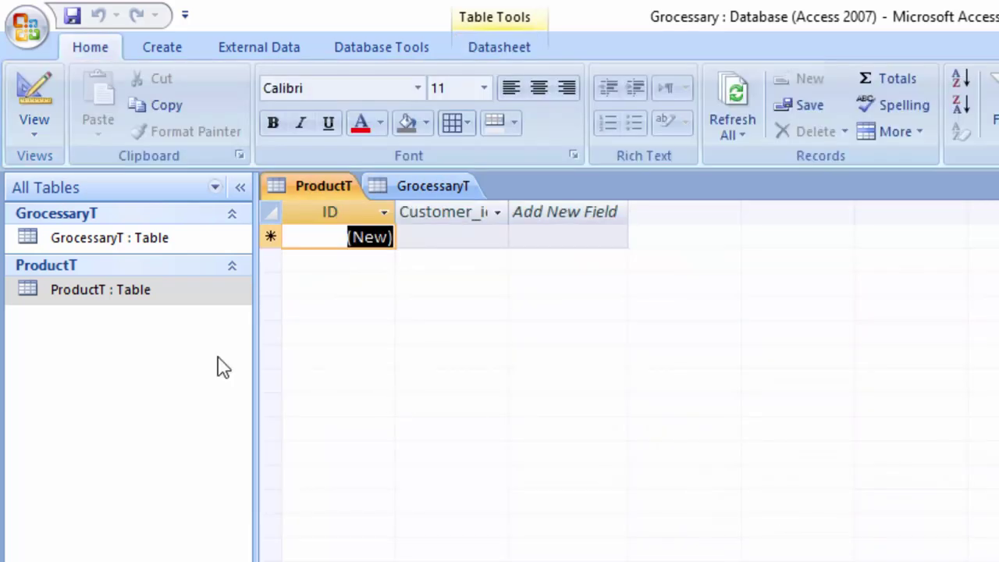
# Step: Reopen ProductT's design, change Customer_id to Number, and add a Name_of_Product Text field
pyautogui.rightClick(117, 285)
pyautogui.click(151, 321)
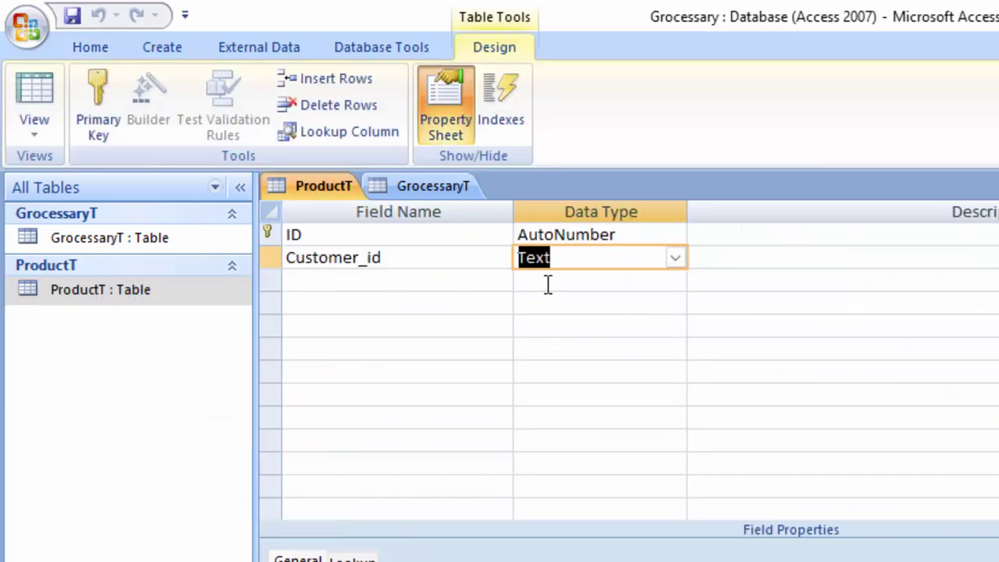
pyautogui.click(675, 259)
pyautogui.click(624, 327)
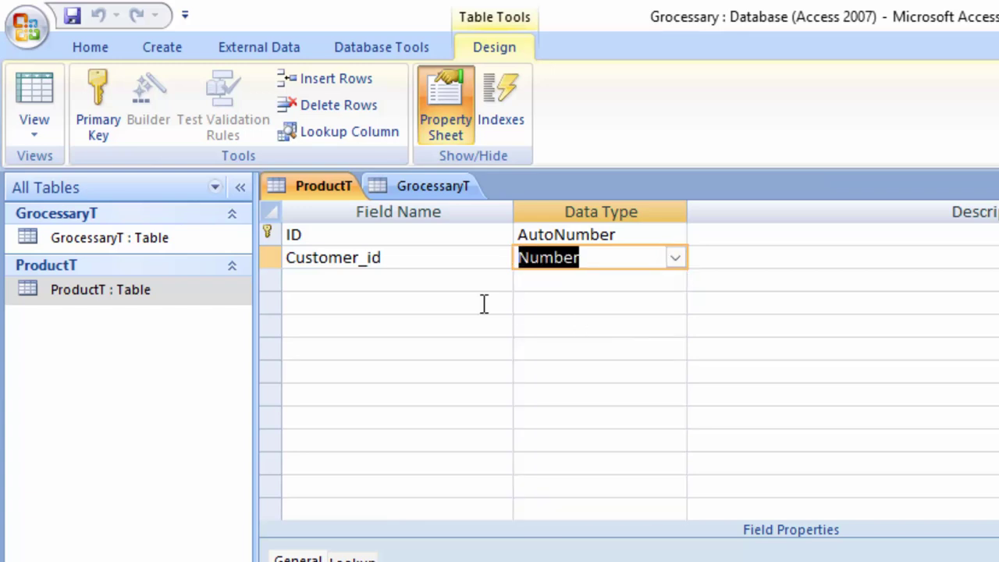
pyautogui.click(343, 285)
pyautogui.write('N')
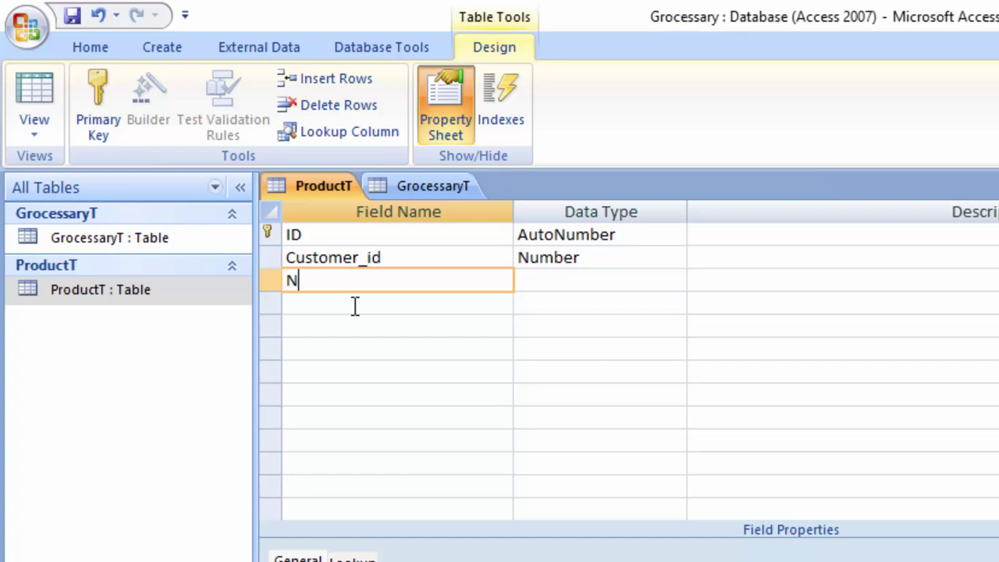
pyautogui.write('ame_of_Pro')
pyautogui.write('duc')
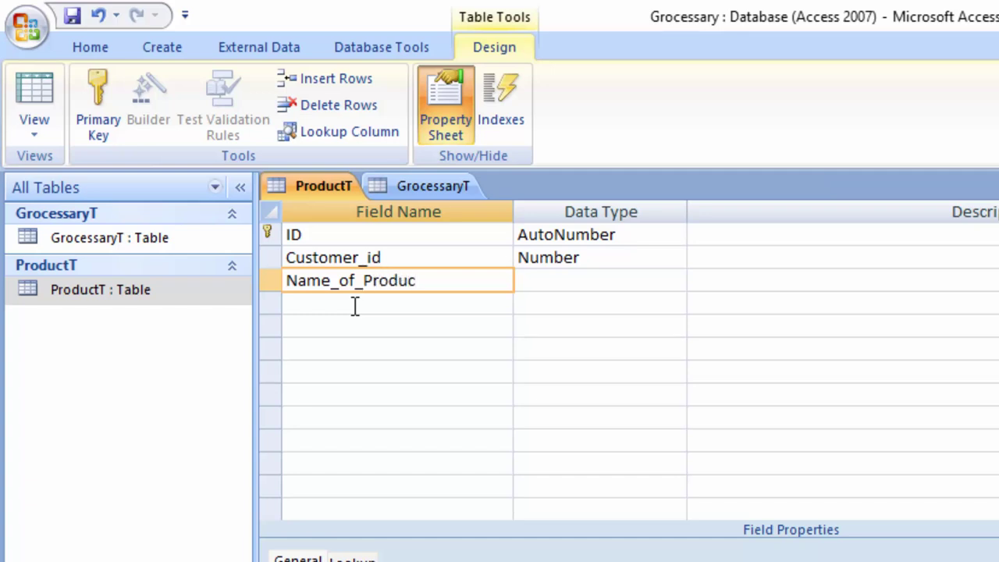
pyautogui.write('t')
pyautogui.press('Tab')
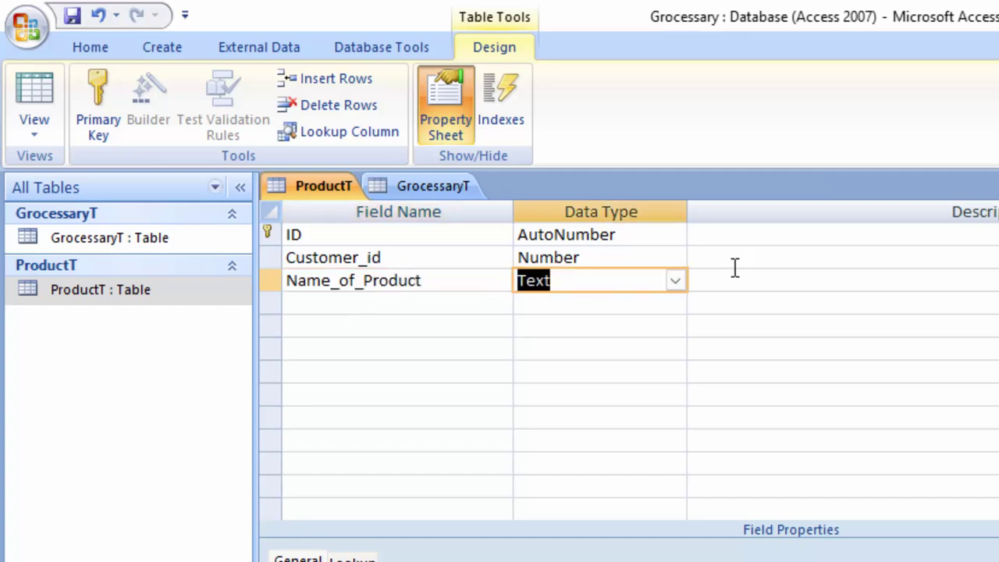
# Step: Add a Price field with the Currency data type
pyautogui.click(358, 306)
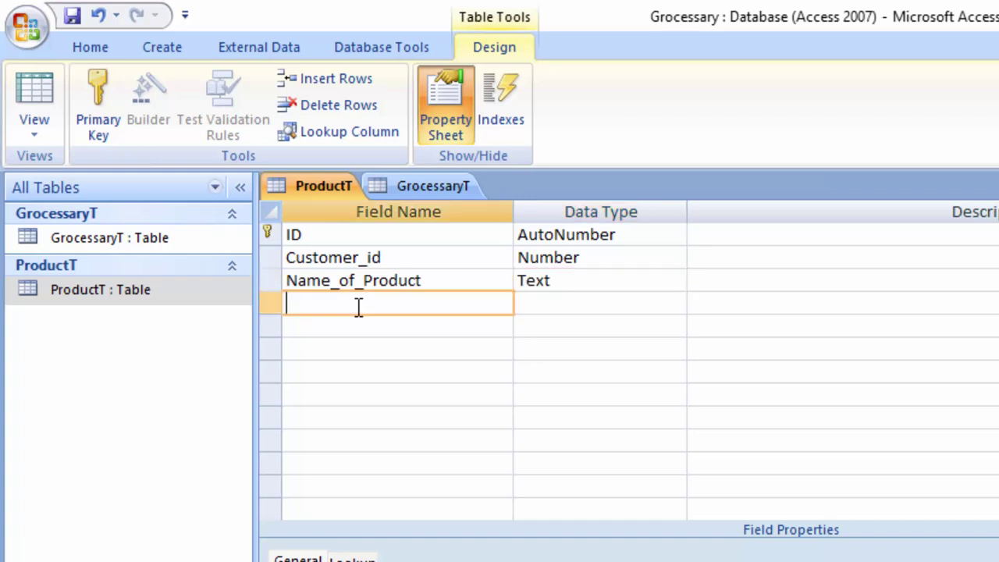
pyautogui.write('Pri')
pyautogui.write('ce')
pyautogui.click(565, 303)
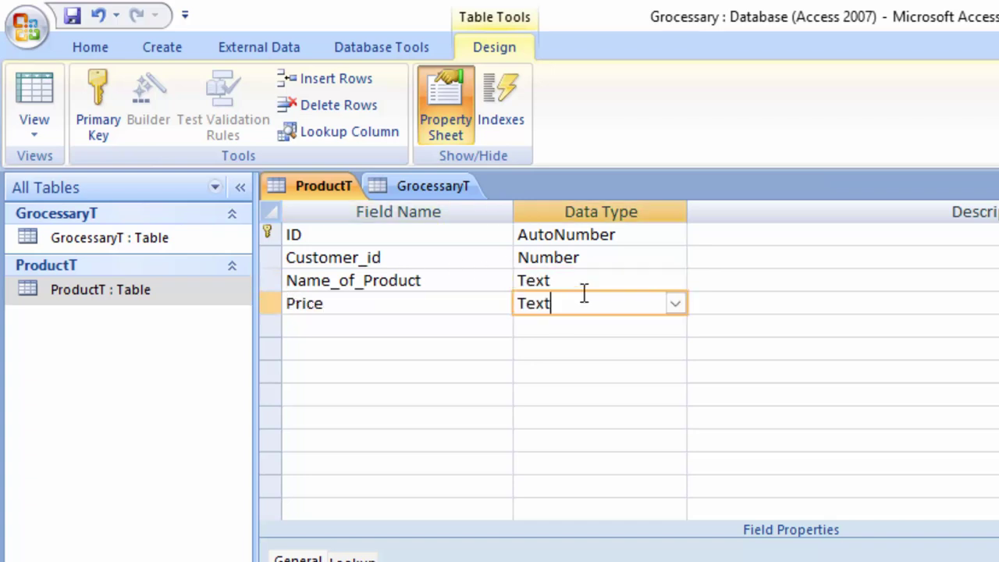
pyautogui.click(675, 304)
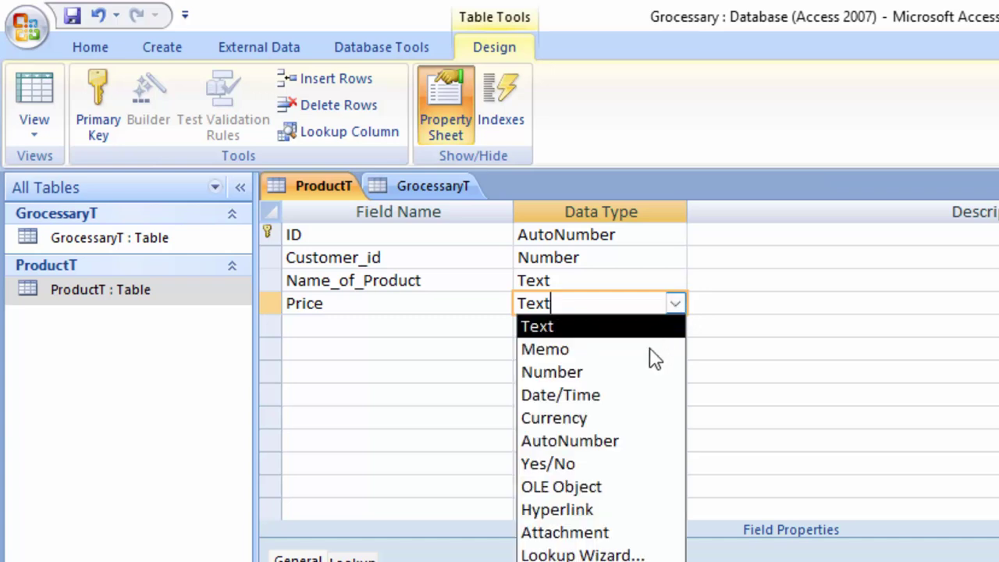
pyautogui.click(638, 415)
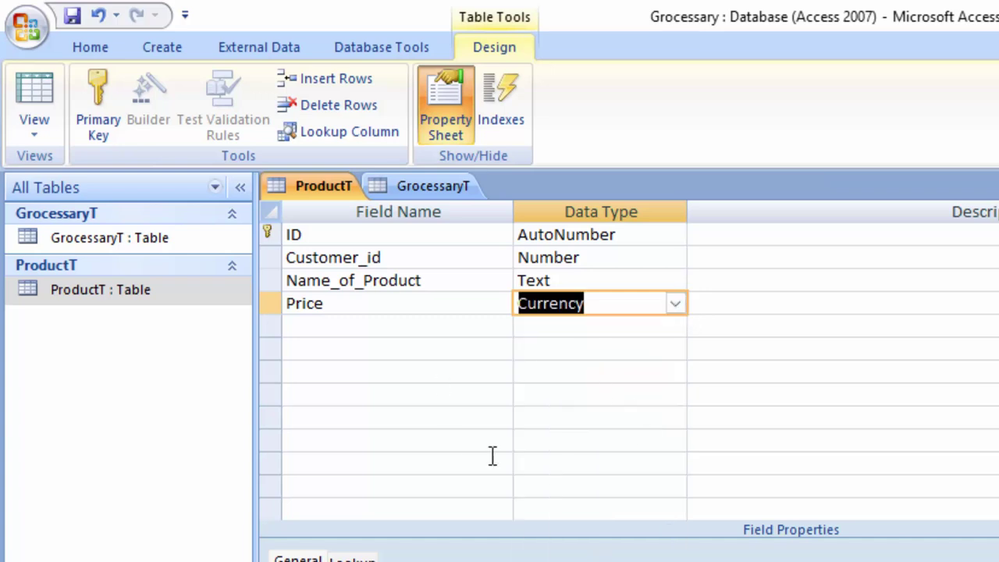
# Step: Add Qty and Total as Number fields, then switch ProductT to Datasheet view
pyautogui.click(383, 328)
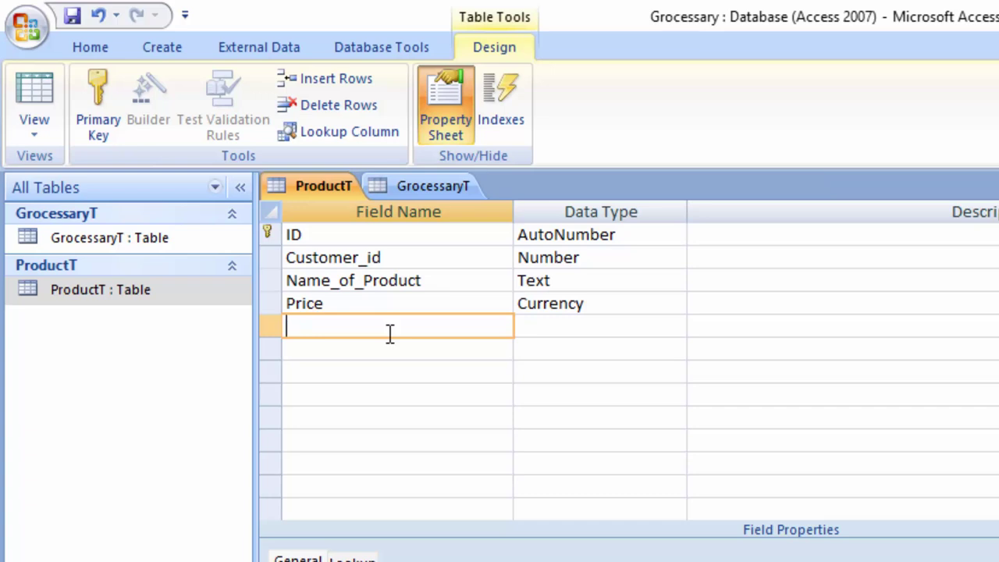
pyautogui.write('Qty')
pyautogui.press('Tab')
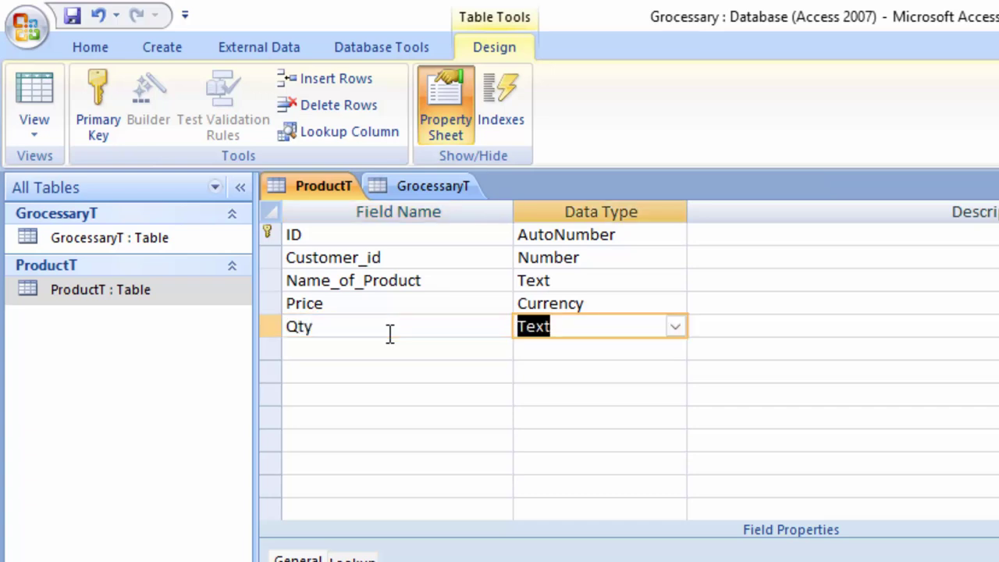
pyautogui.click(673, 327)
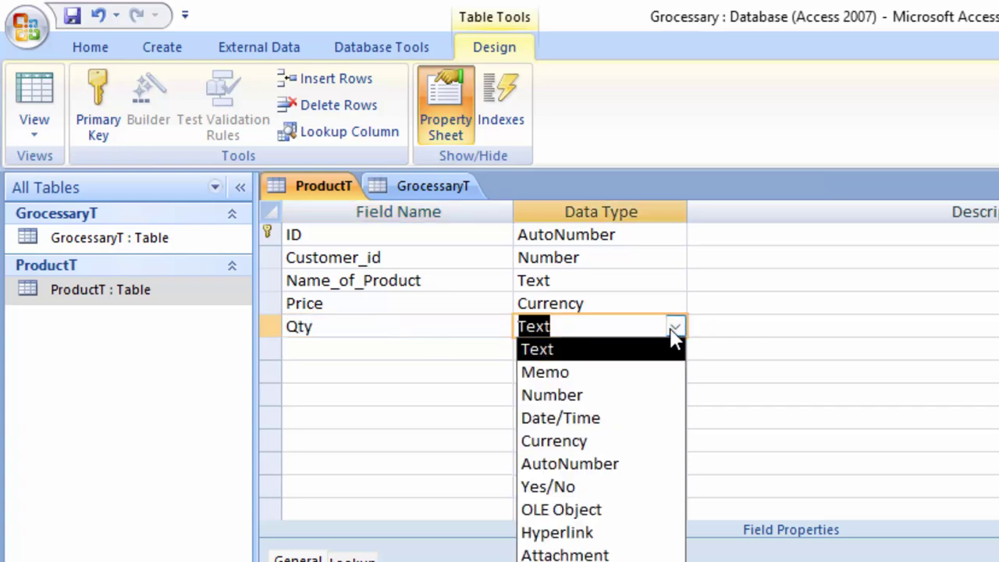
pyautogui.click(624, 395)
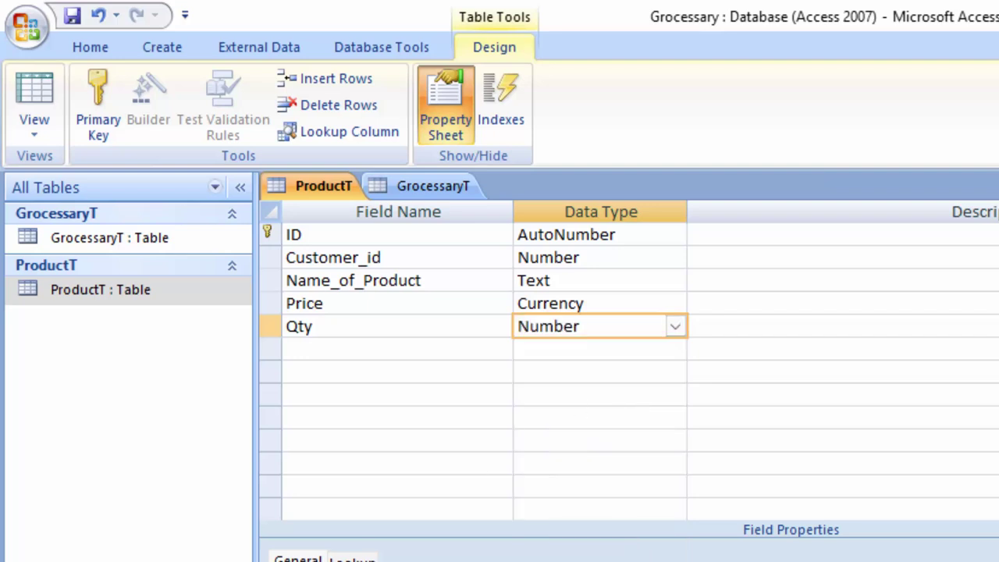
pyautogui.click(10, 554)
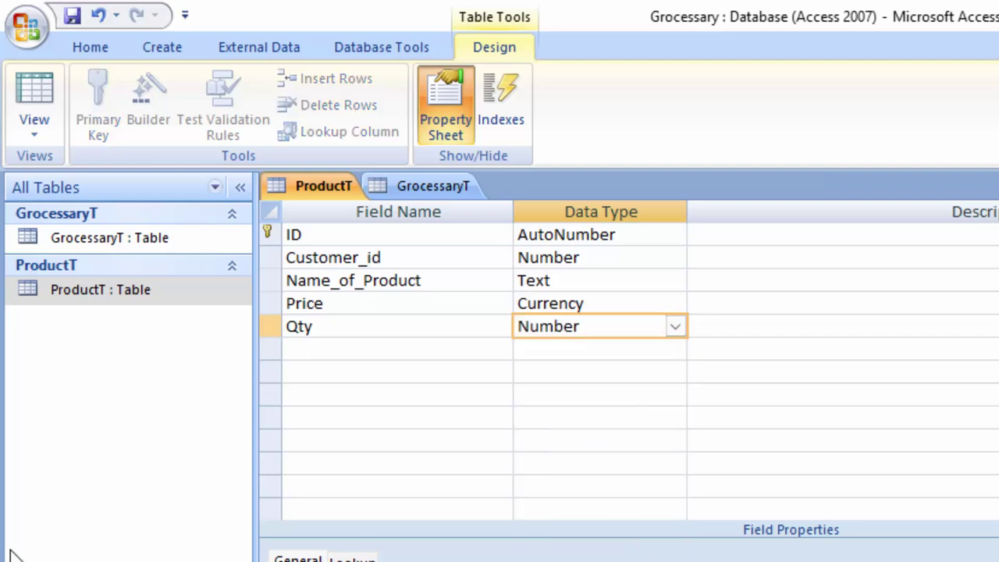
pyautogui.click(323, 347)
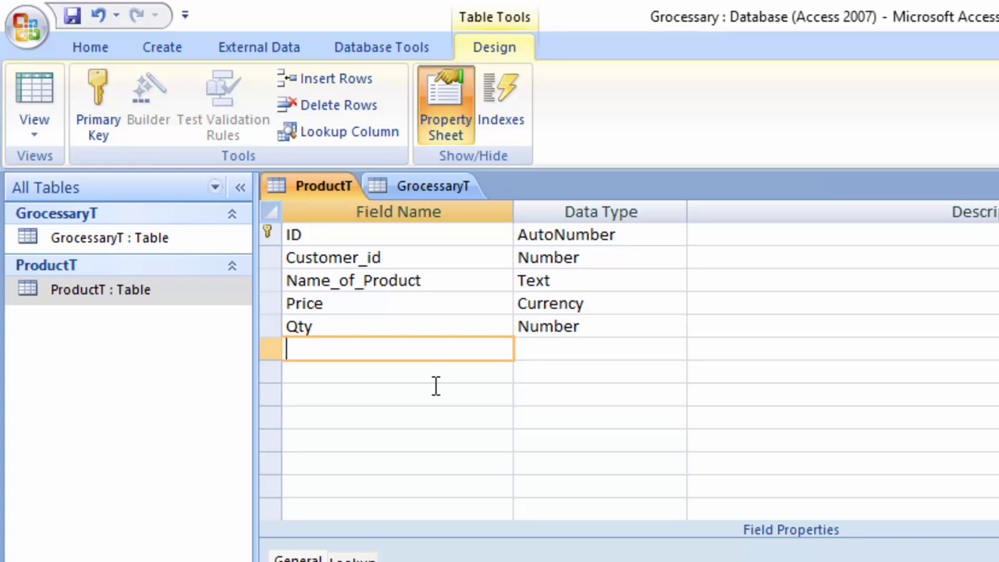
pyautogui.write('Total')
pyautogui.click(659, 349)
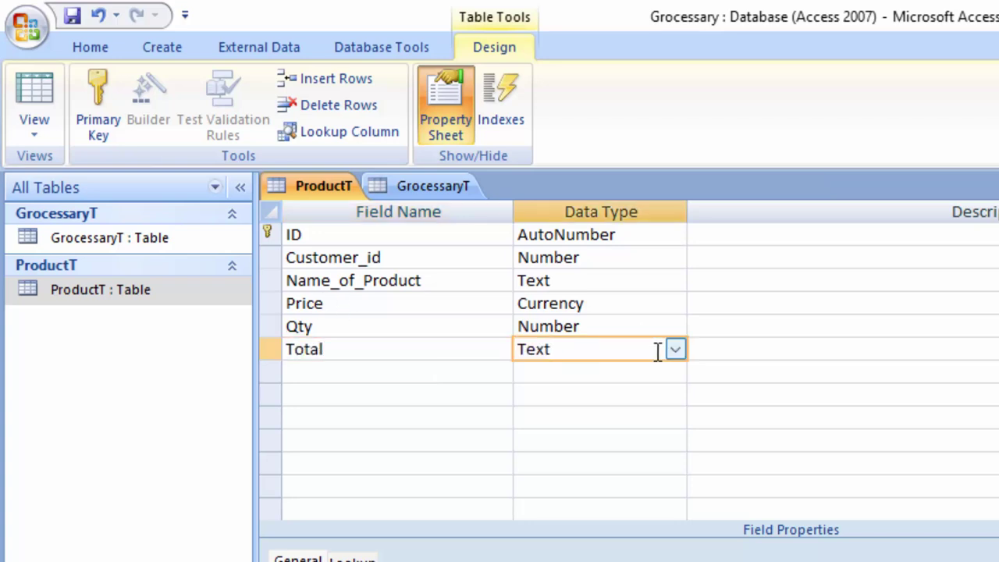
pyautogui.click(669, 350)
pyautogui.click(590, 418)
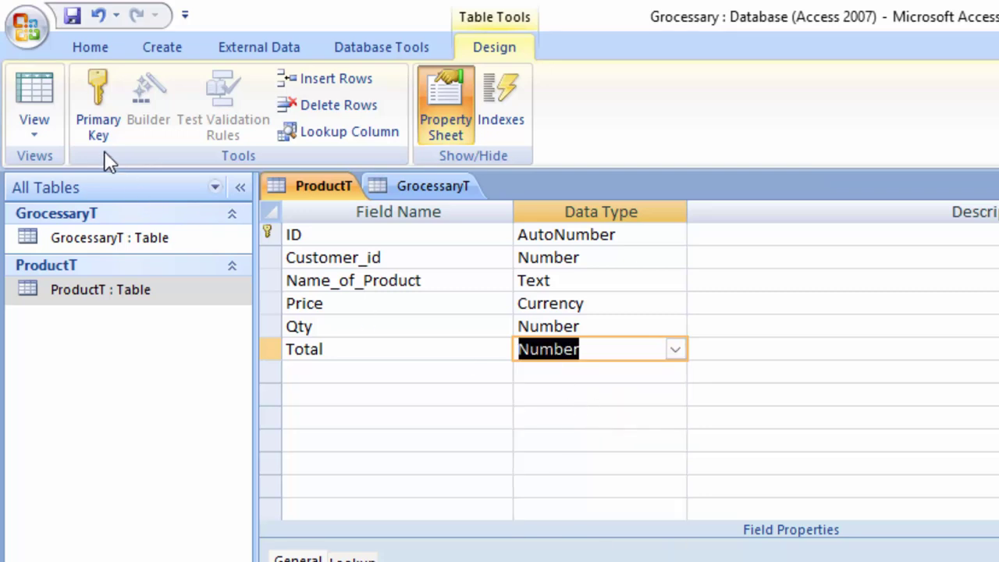
pyautogui.click(34, 89)
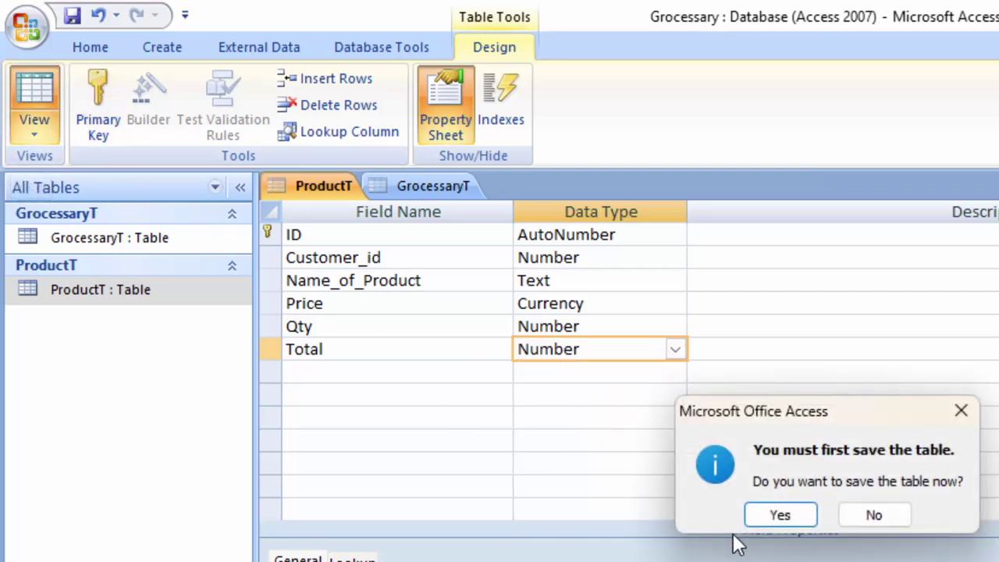
# Step: Save the table, widen the columns, and enter Rice for customer 1 at 50.00, quantity 7
pyautogui.click(769, 515)
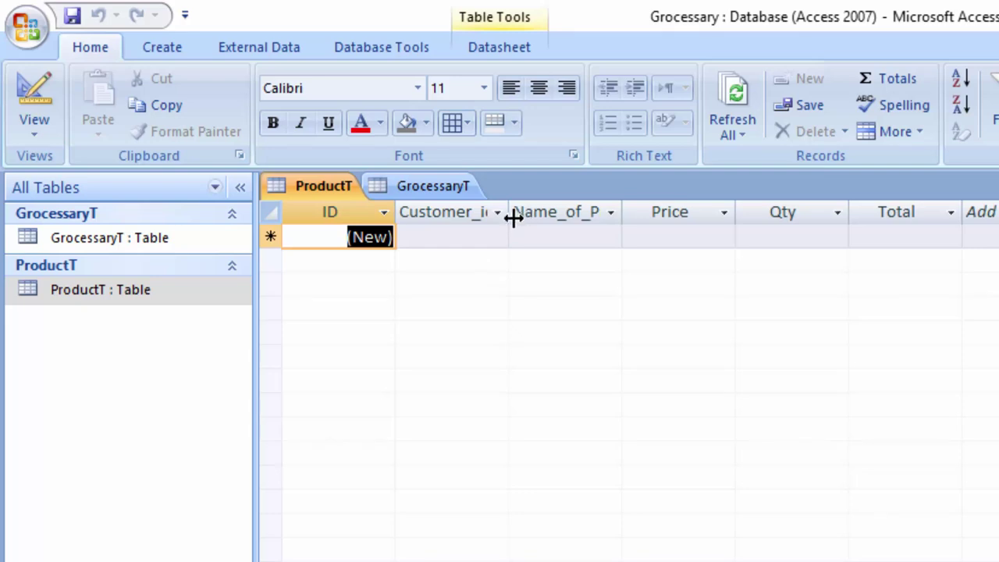
pyautogui.moveTo(513, 218); pyautogui.dragTo(572, 308)
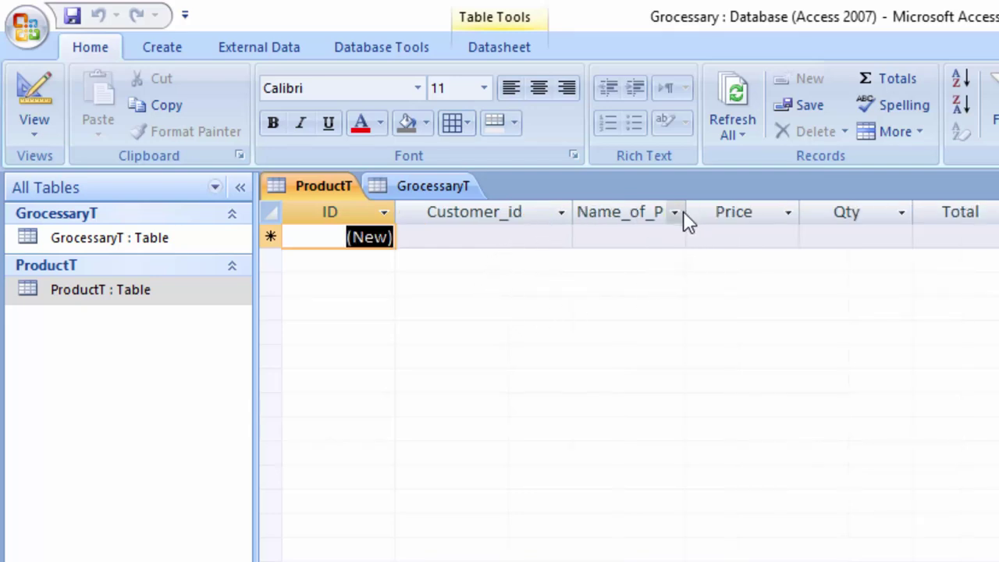
pyautogui.moveTo(685, 213); pyautogui.dragTo(737, 298)
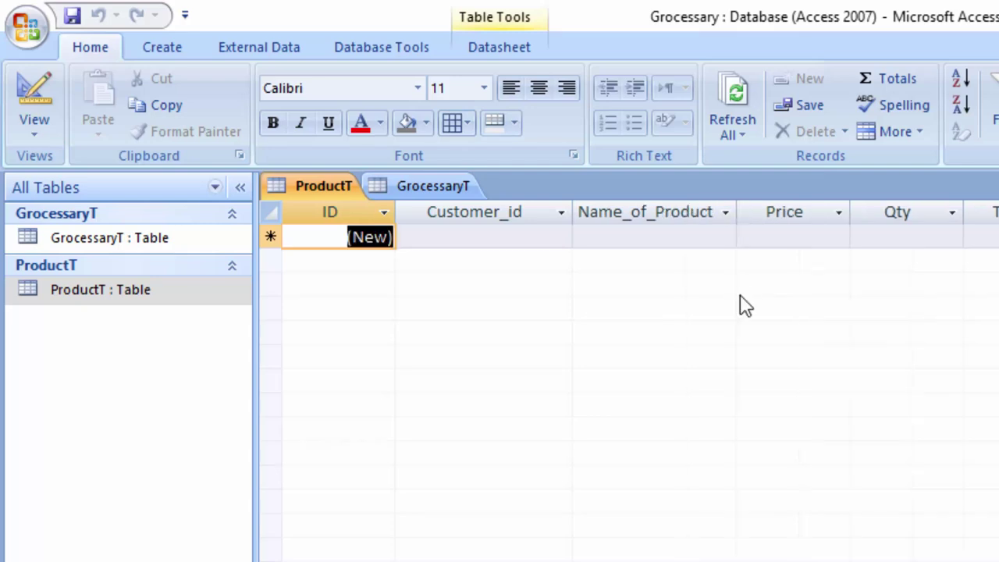
pyautogui.click(467, 236)
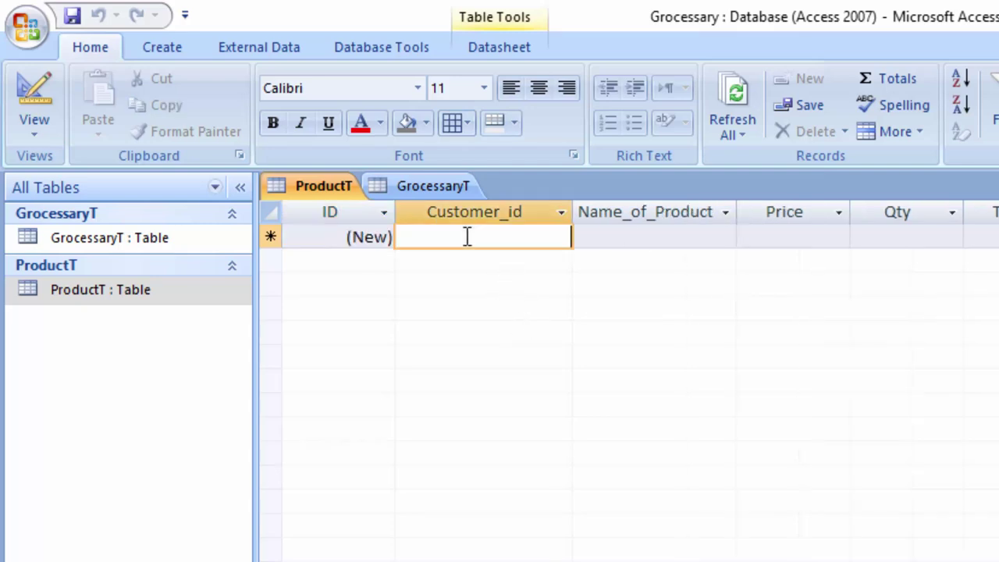
pyautogui.write('1')
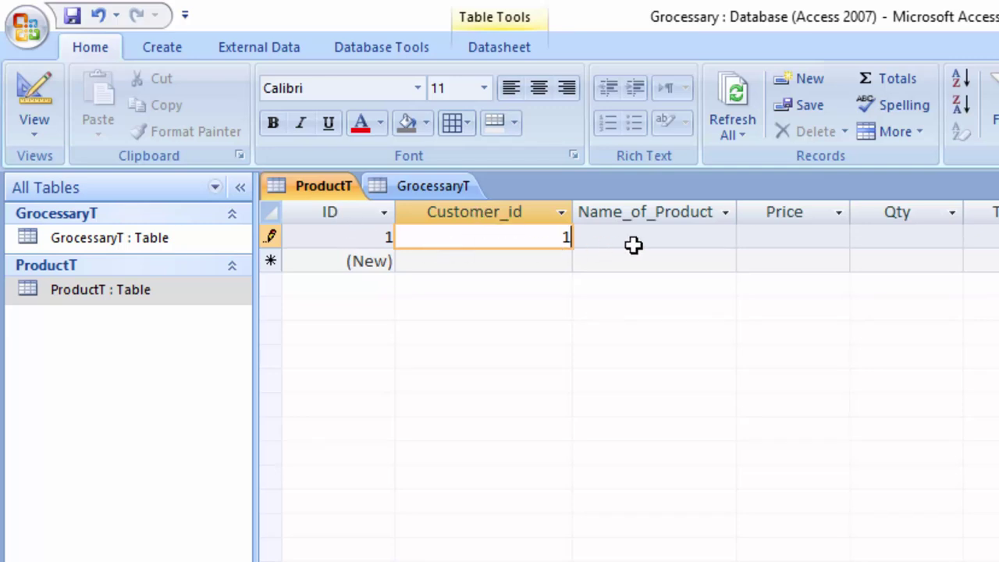
pyautogui.click(675, 236)
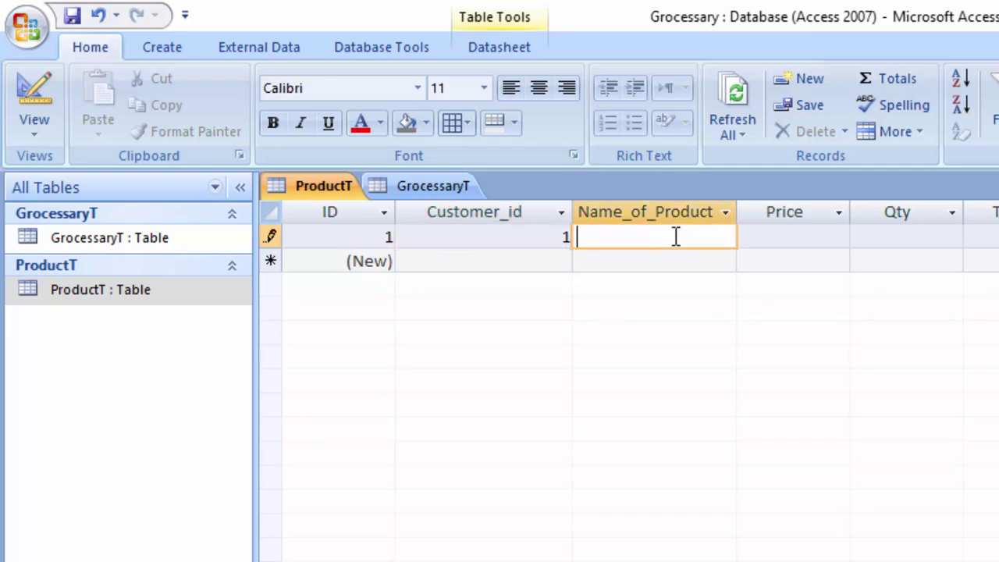
pyautogui.write('Rice')
pyautogui.press('Tab')
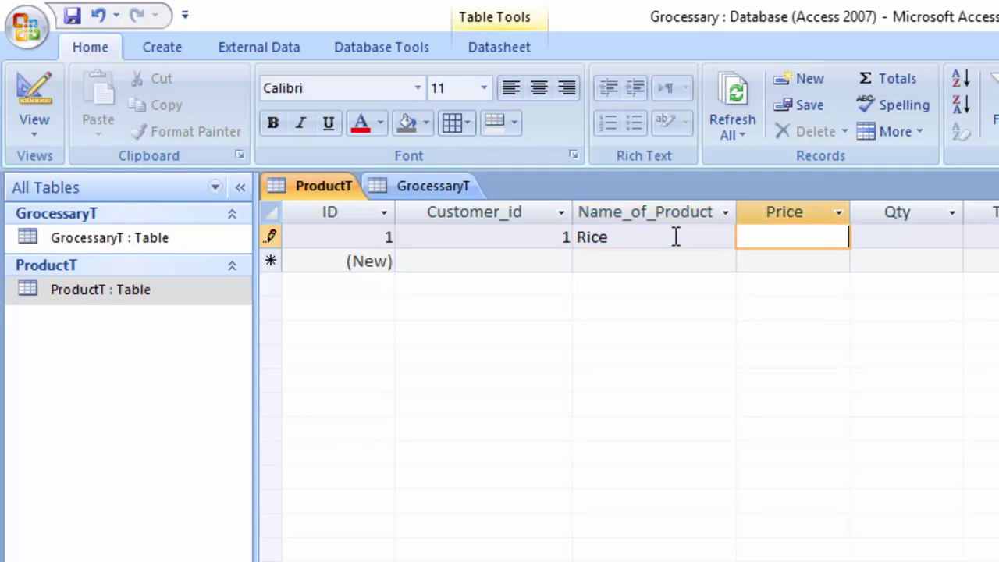
pyautogui.write('50')
pyautogui.press('Tab')
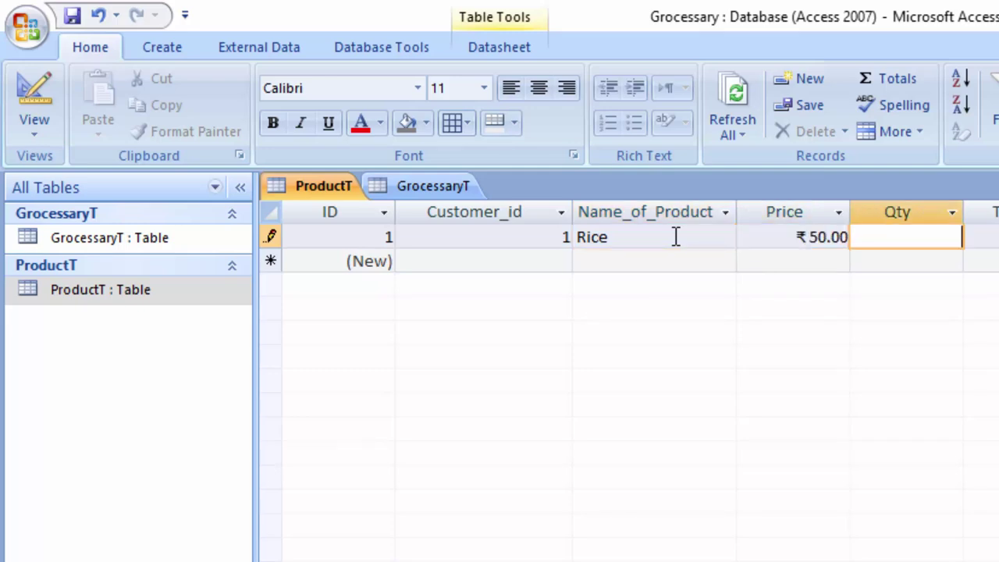
pyautogui.write('7')
pyautogui.press('Tab')
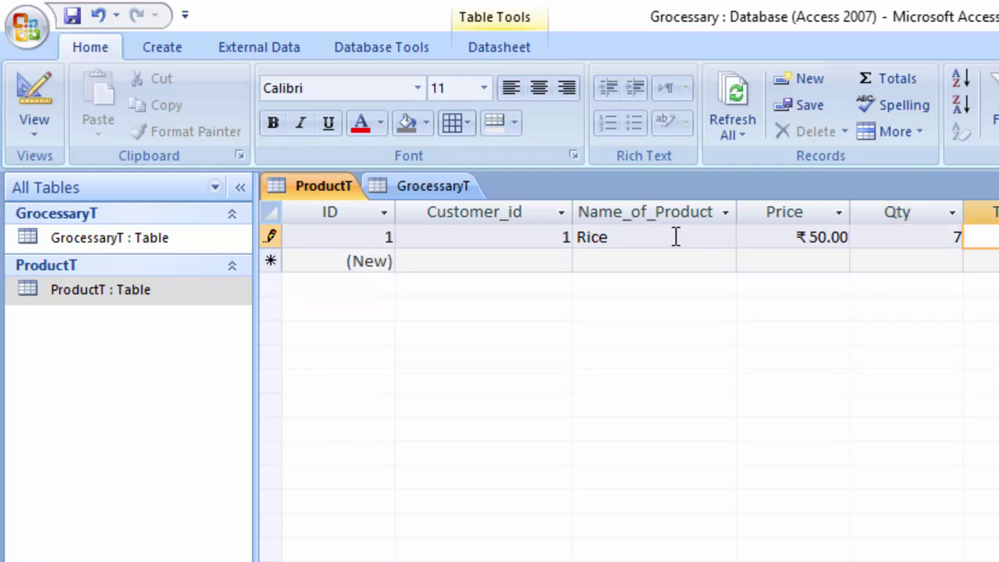
pyautogui.press('Tab')
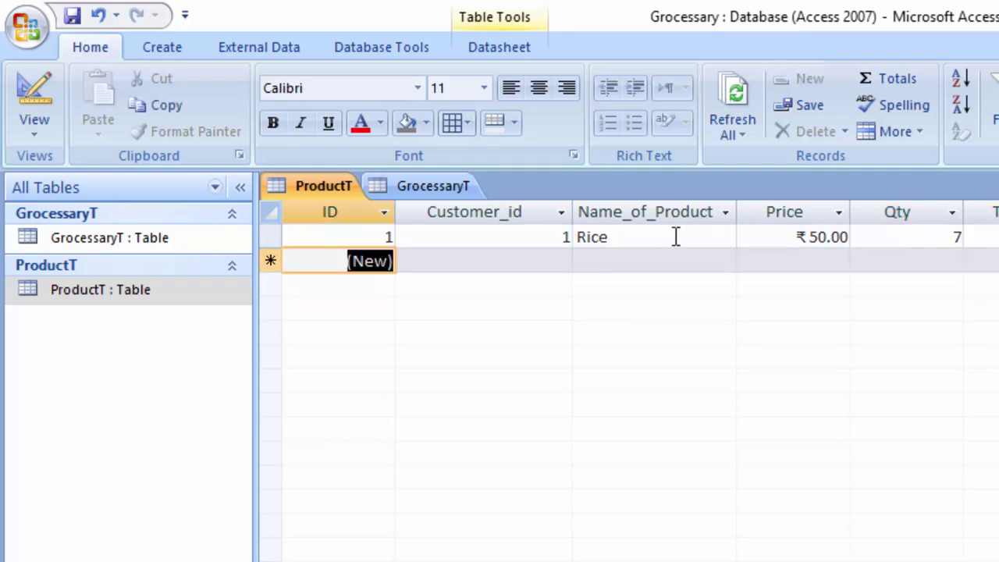
# Step: Add a Pulse record for customer 1 at ₹140.00, quantity 6
pyautogui.press('Tab')
pyautogui.write('1')
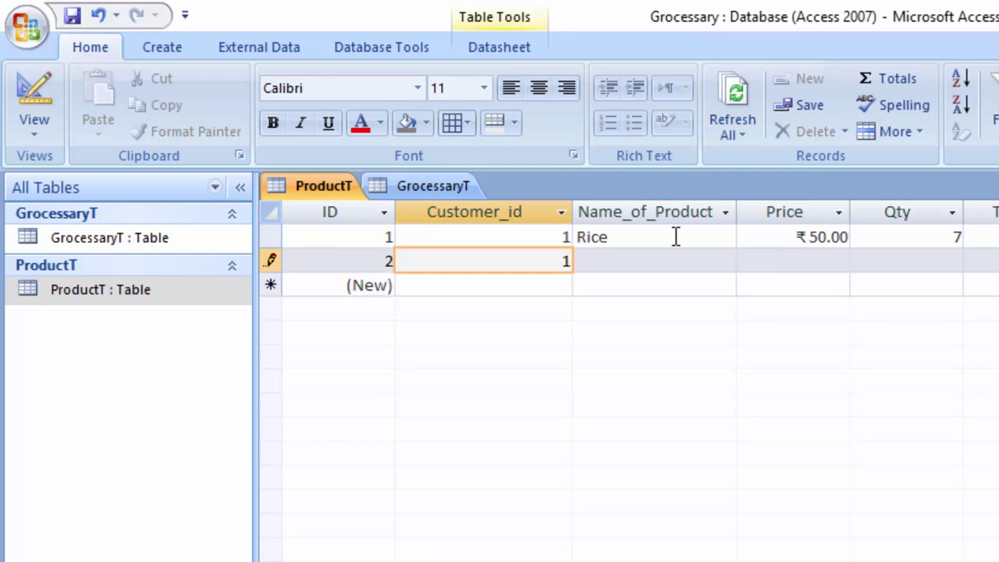
pyautogui.press('Tab')
pyautogui.write('Pulse')
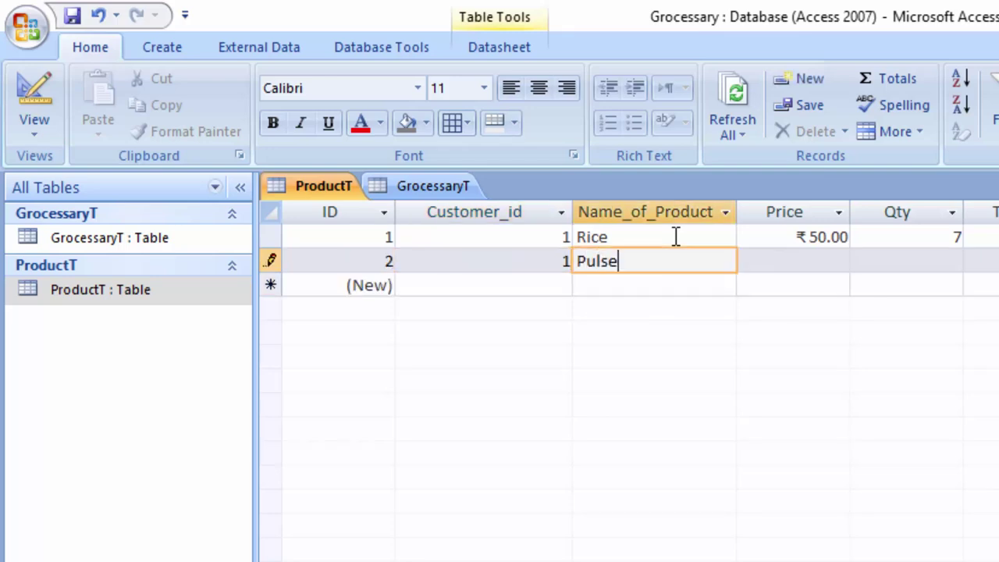
pyautogui.press('Tab')
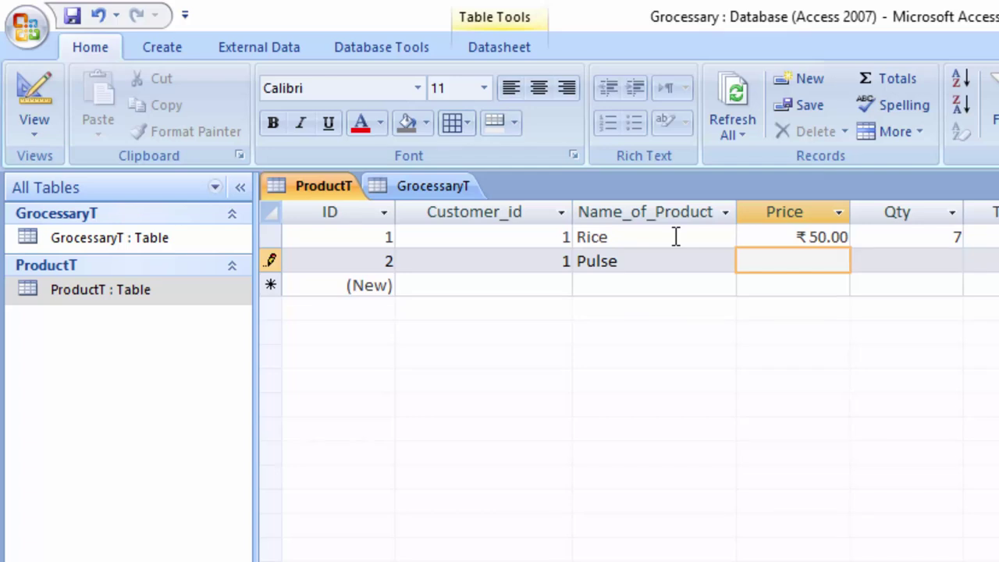
pyautogui.write('140')
pyautogui.press('Tab')
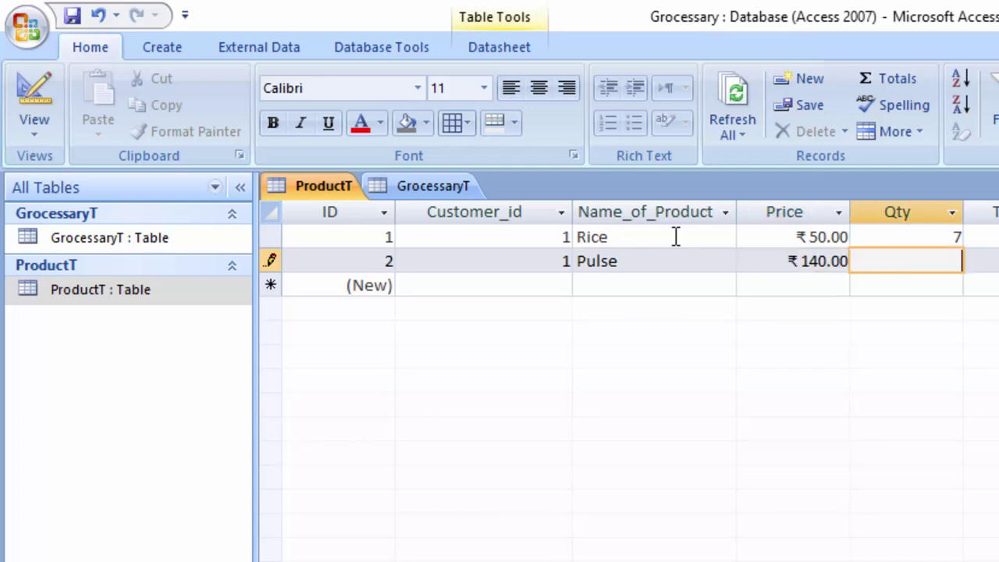
pyautogui.write('6')
pyautogui.press('Tab')
pyautogui.press('Tab')
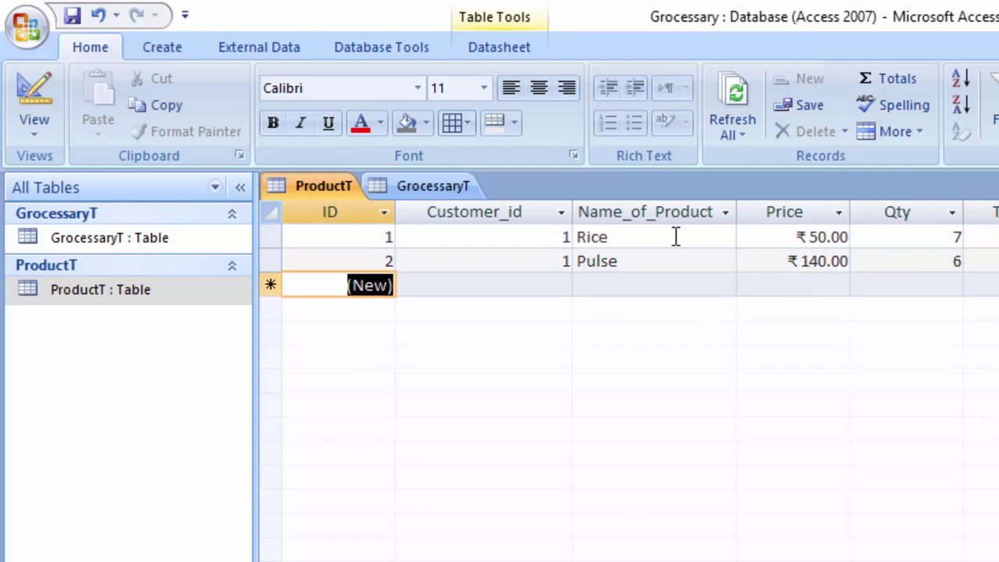
# Step: Add a Sugar record for customer 1 at ₹40.00, quantity 5
pyautogui.press('Tab')
pyautogui.write('1')
pyautogui.press('Tab')
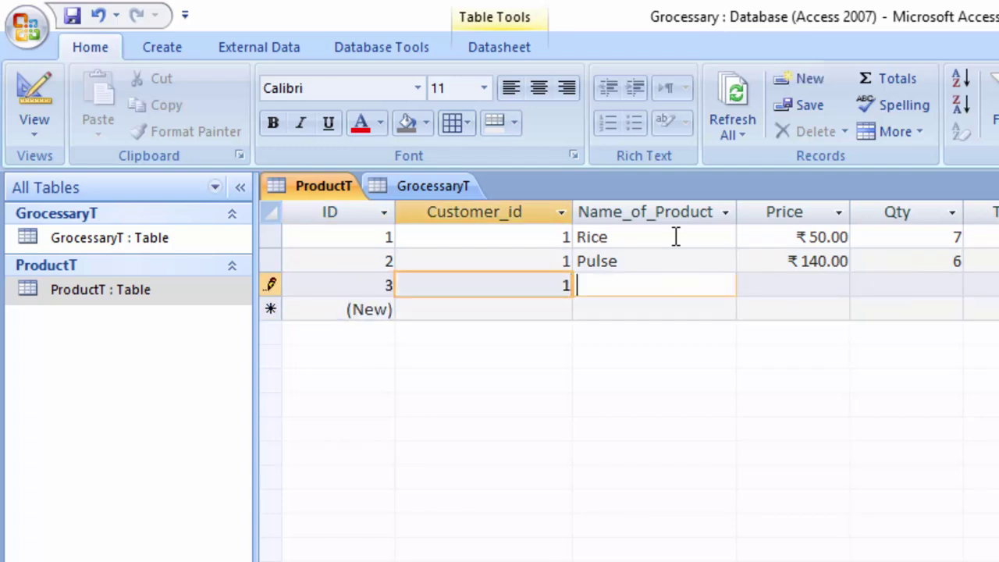
pyautogui.write('Sugar')
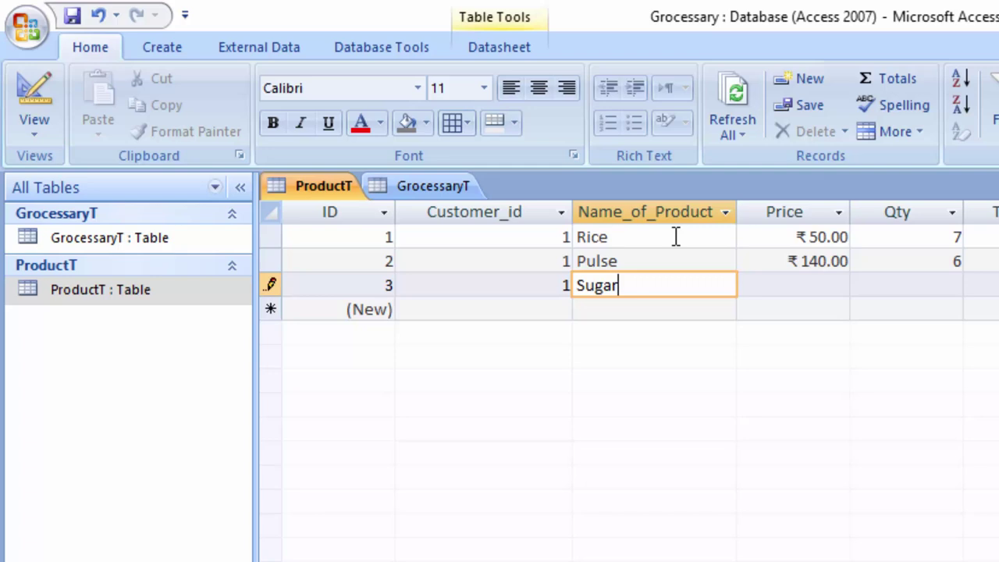
pyautogui.press('Tab')
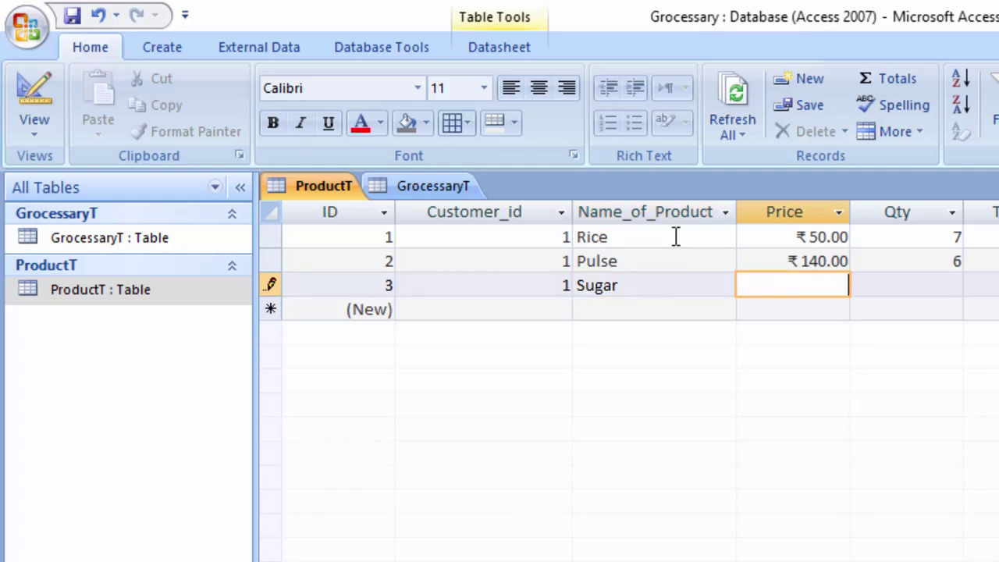
pyautogui.write('0')
pyautogui.press('Tab')
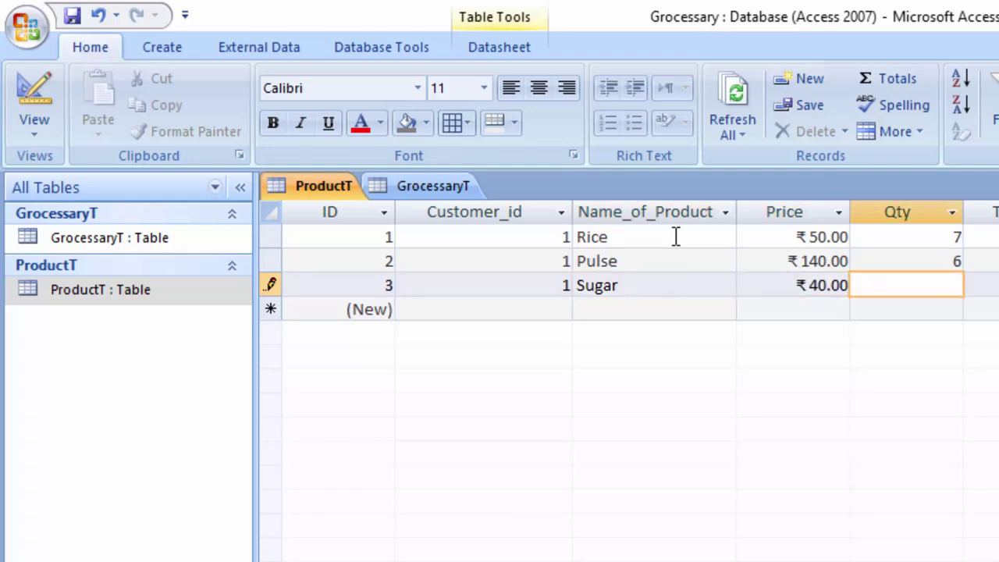
pyautogui.write('5')
pyautogui.press('Tab')
# Step: Add a Mustered Oil record priced at ₹140.00 with quantity 2
pyautogui.press('Tab')
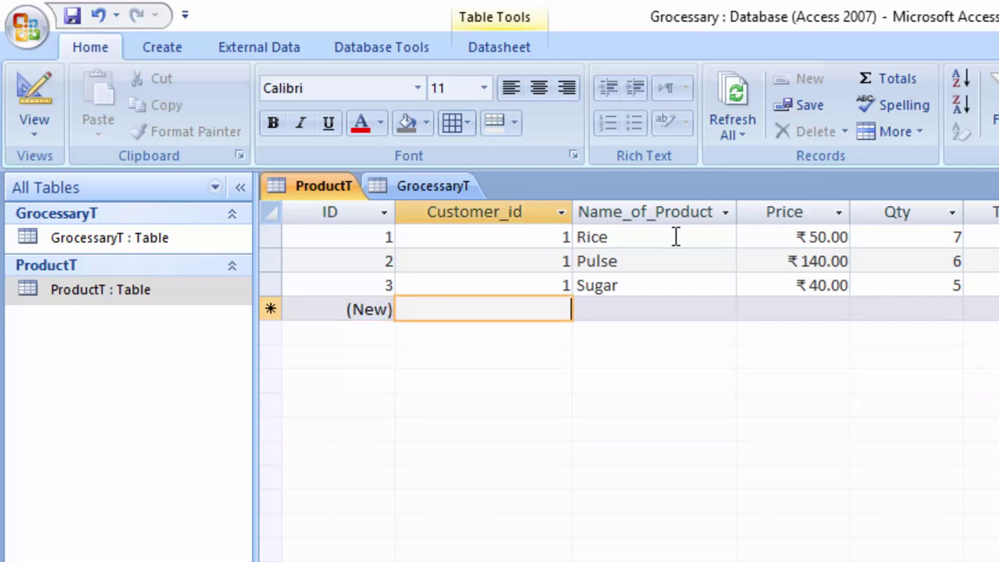
pyautogui.write('2')
pyautogui.press('Tab')
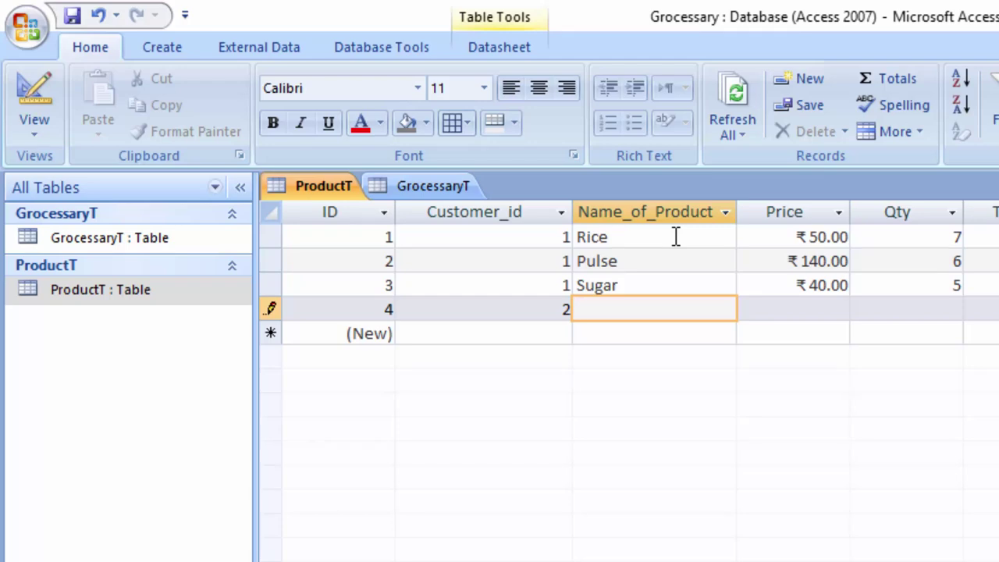
pyautogui.write('Must')
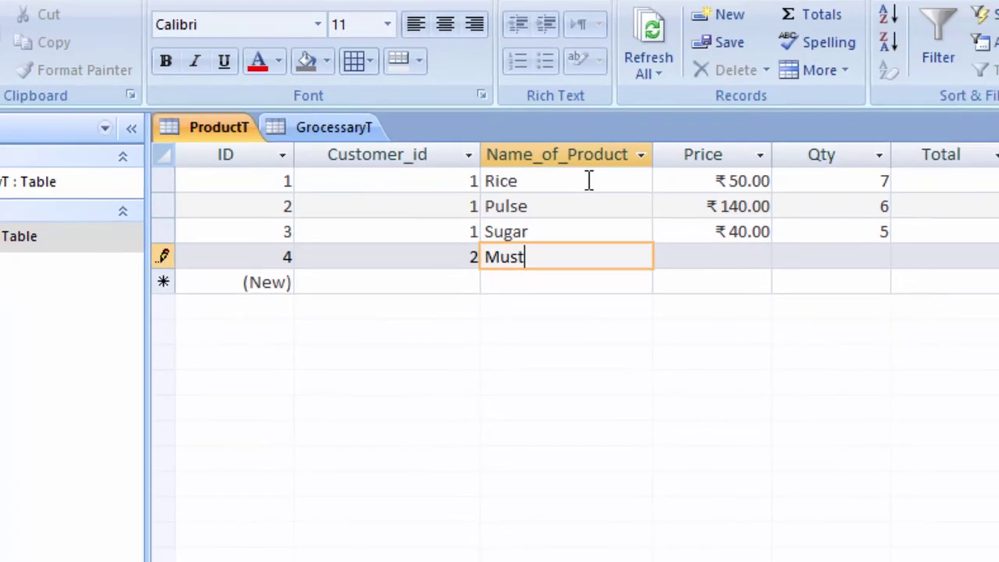
pyautogui.write('ered Oi')
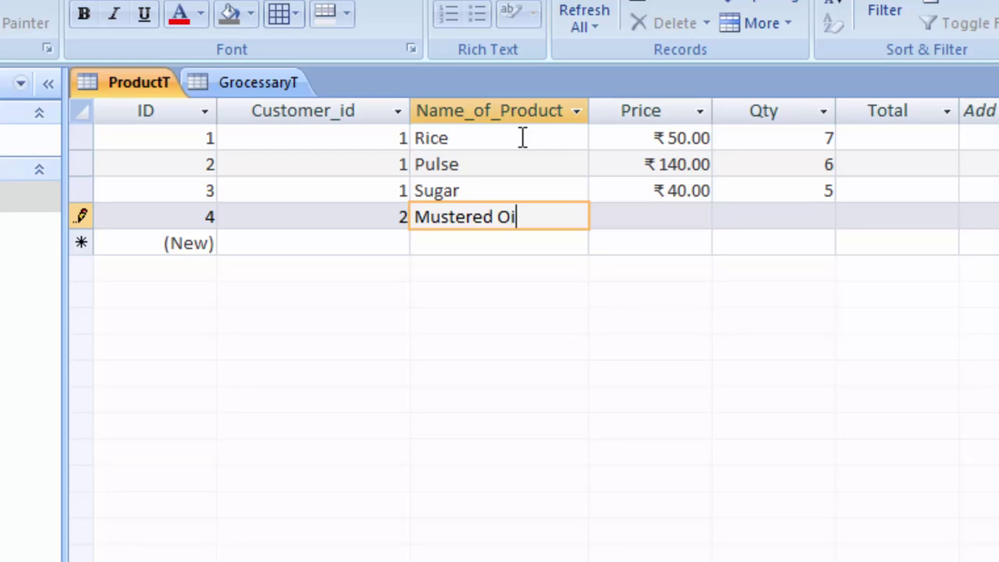
pyautogui.write('l')
pyautogui.press('Tab')
pyautogui.write('140')
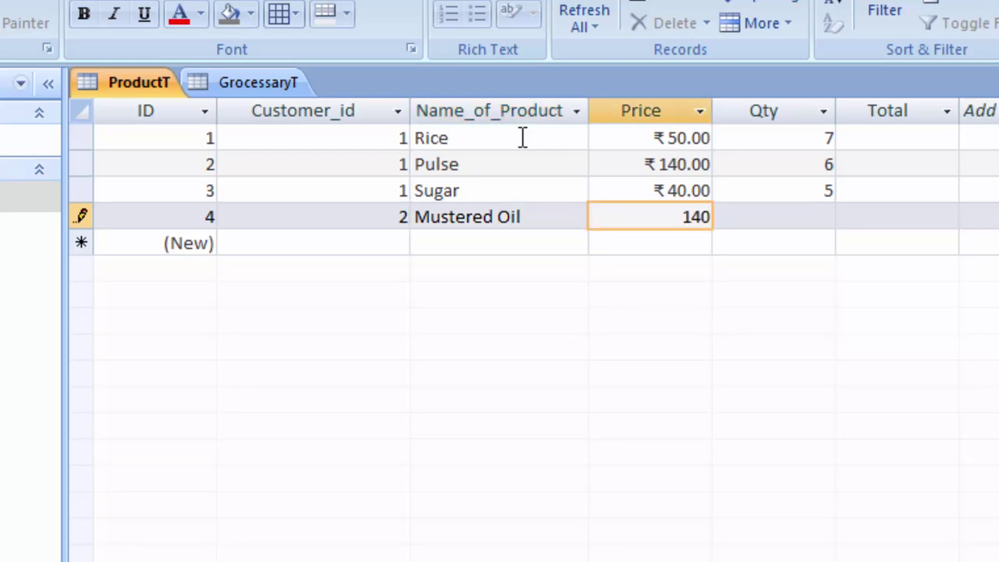
pyautogui.press('Tab')
pyautogui.write('2')
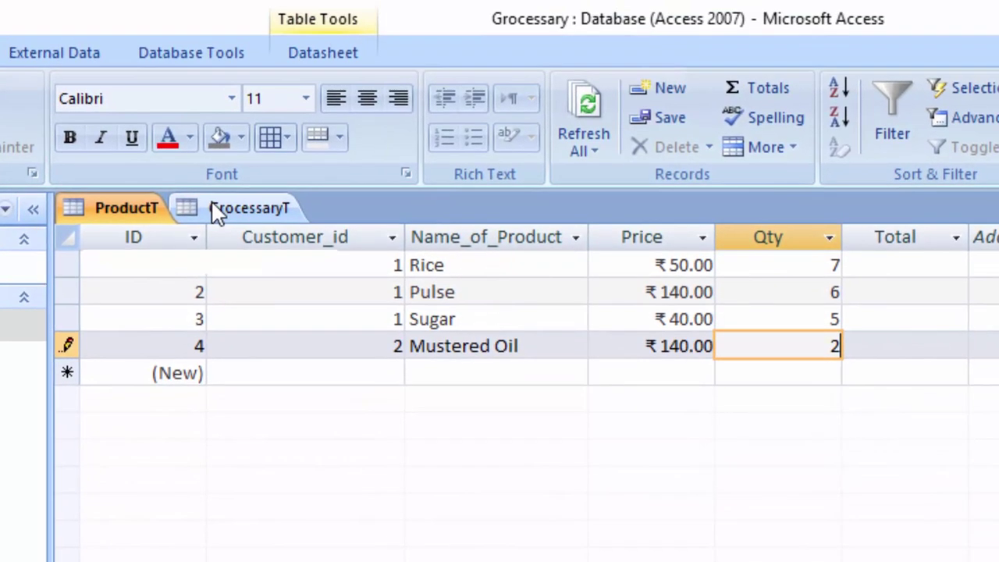
# Step: Close the GrocessaryT and ProductT table tabs
pyautogui.rightClick(217, 212)
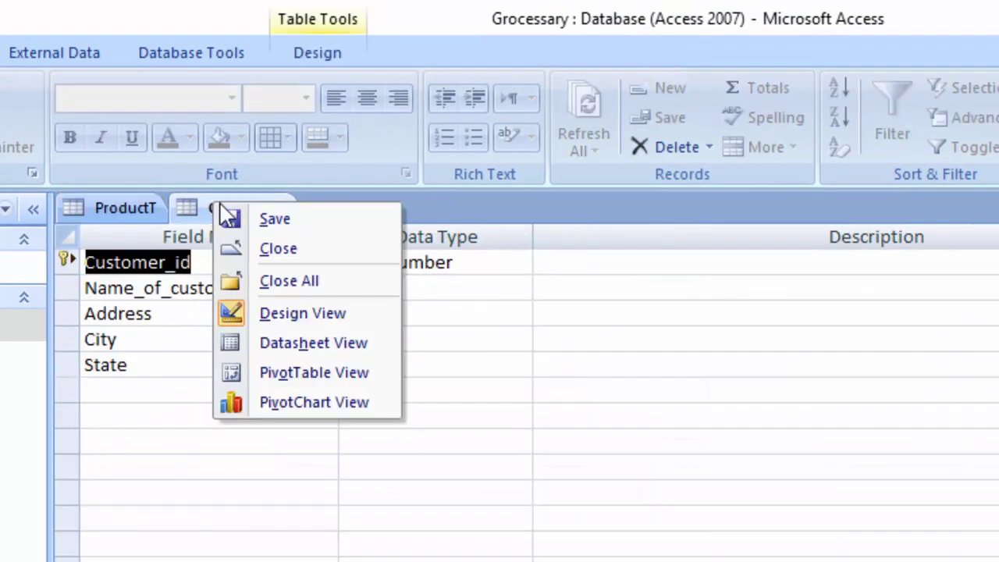
pyautogui.rightClick(269, 212)
pyautogui.click(354, 256)
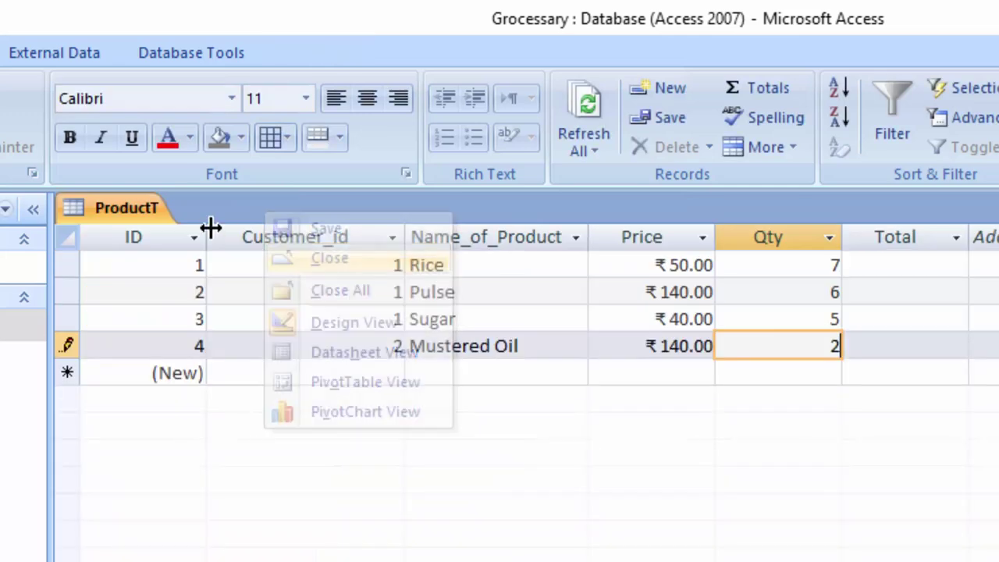
pyautogui.rightClick(127, 209)
pyautogui.rightClick(156, 209)
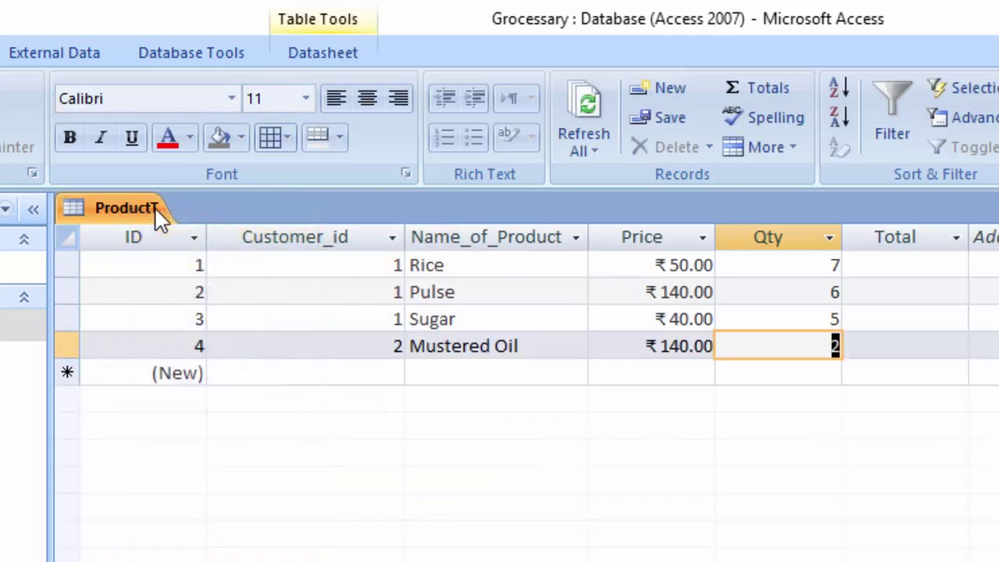
pyautogui.rightClick(164, 207)
pyautogui.click(205, 256)
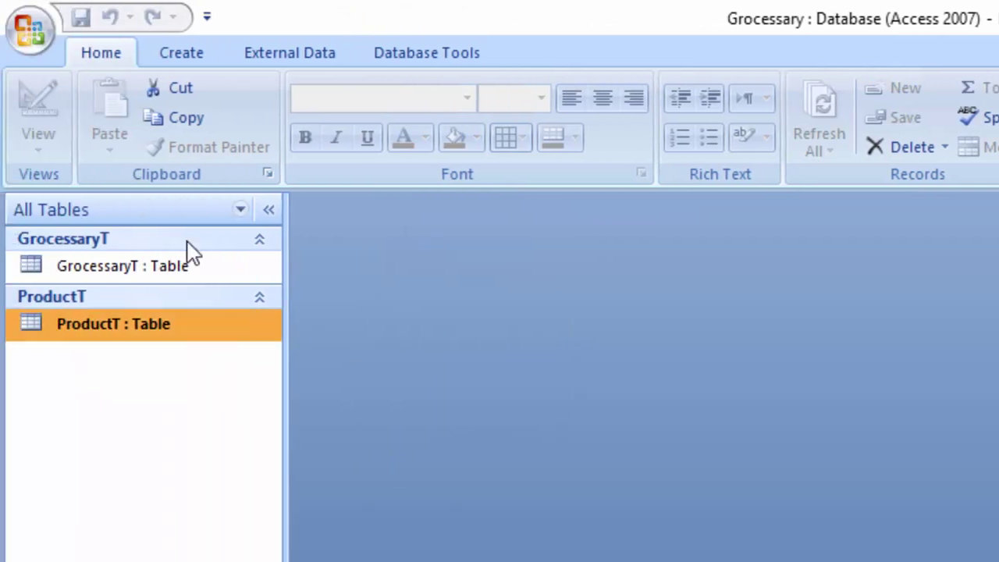
# Step: Open the Relationships window from Database Tools, dismiss Show Table, and close it again
pyautogui.click(78, 59)
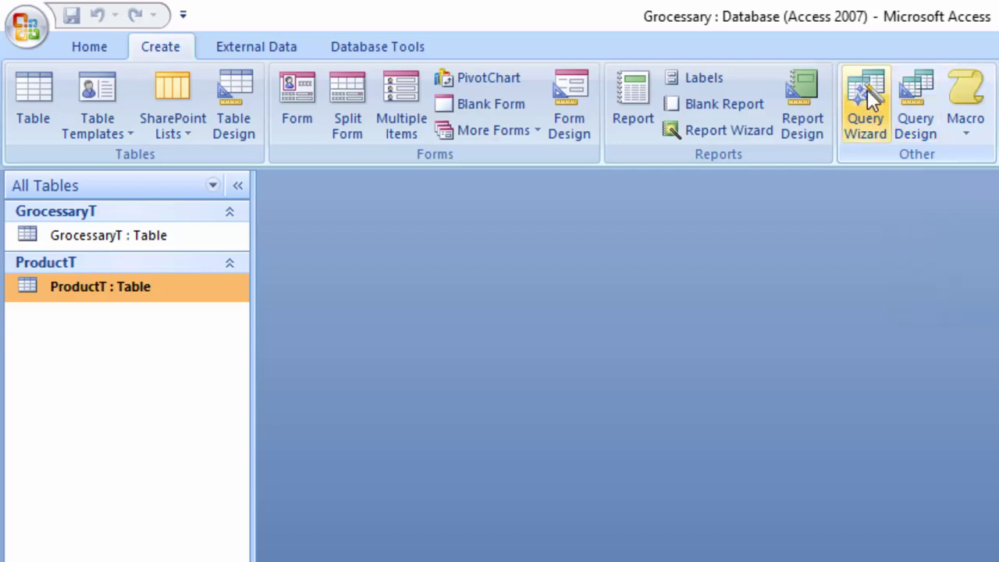
pyautogui.click(282, 49)
pyautogui.click(374, 43)
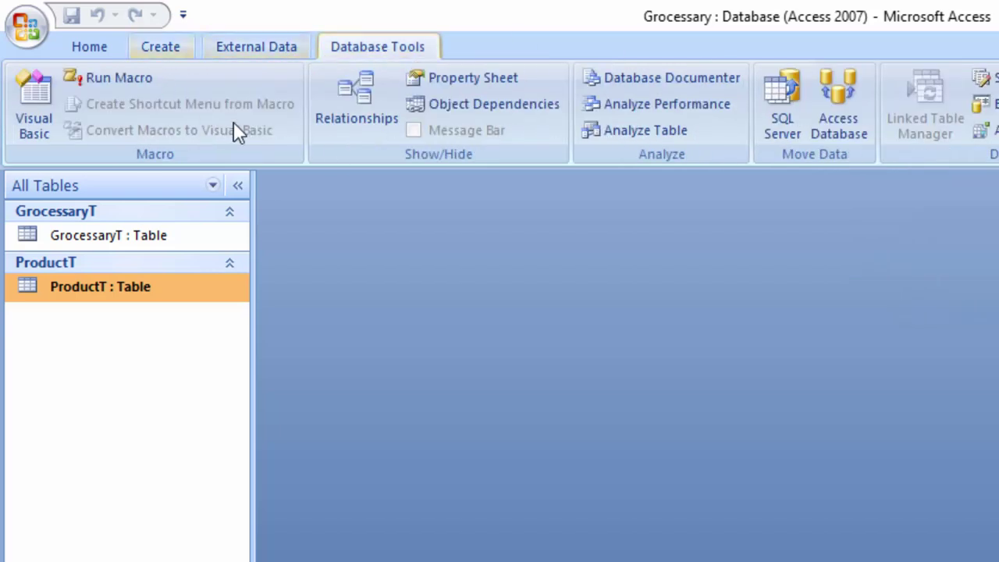
pyautogui.click(373, 91)
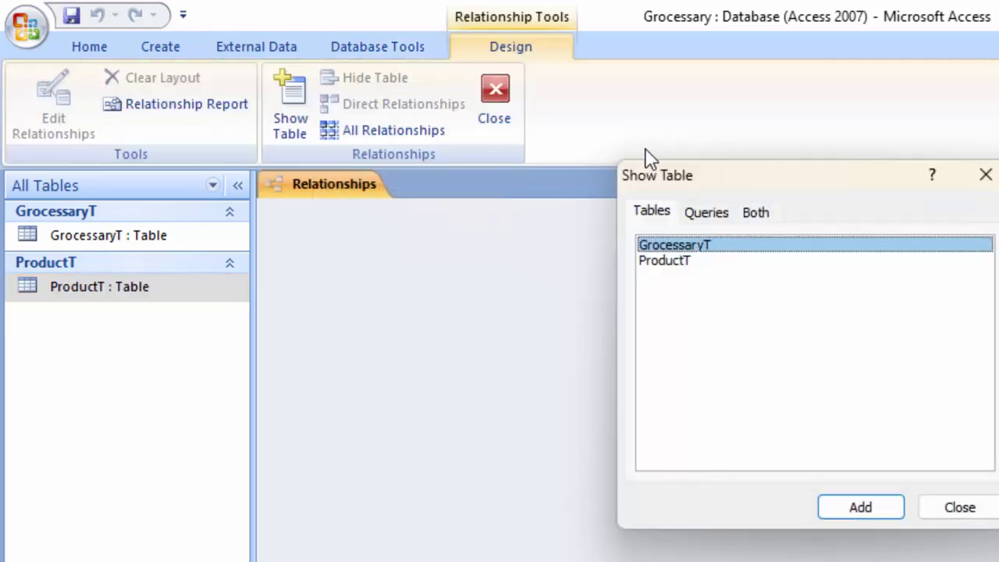
pyautogui.click(985, 174)
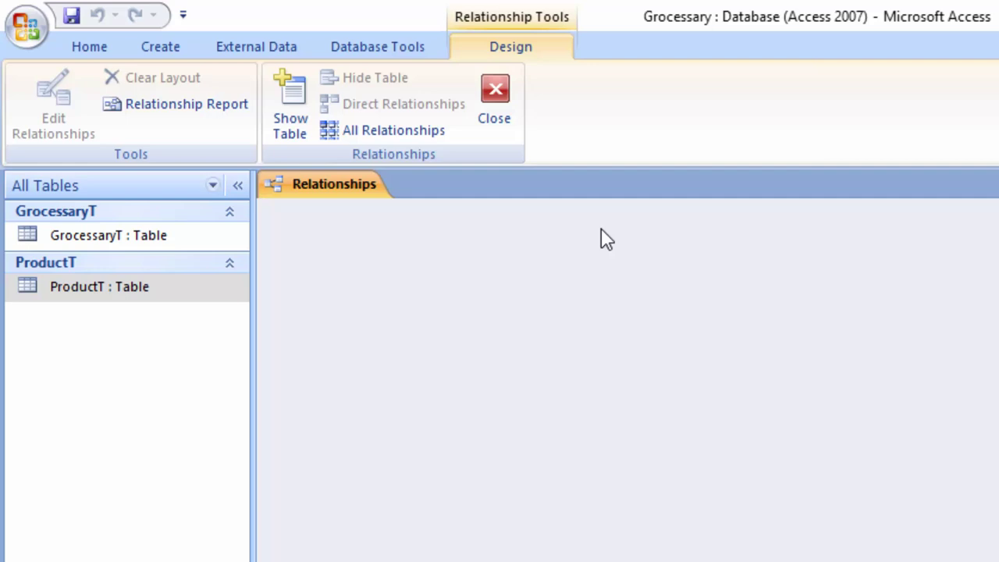
pyautogui.rightClick(332, 187)
pyautogui.click(394, 225)
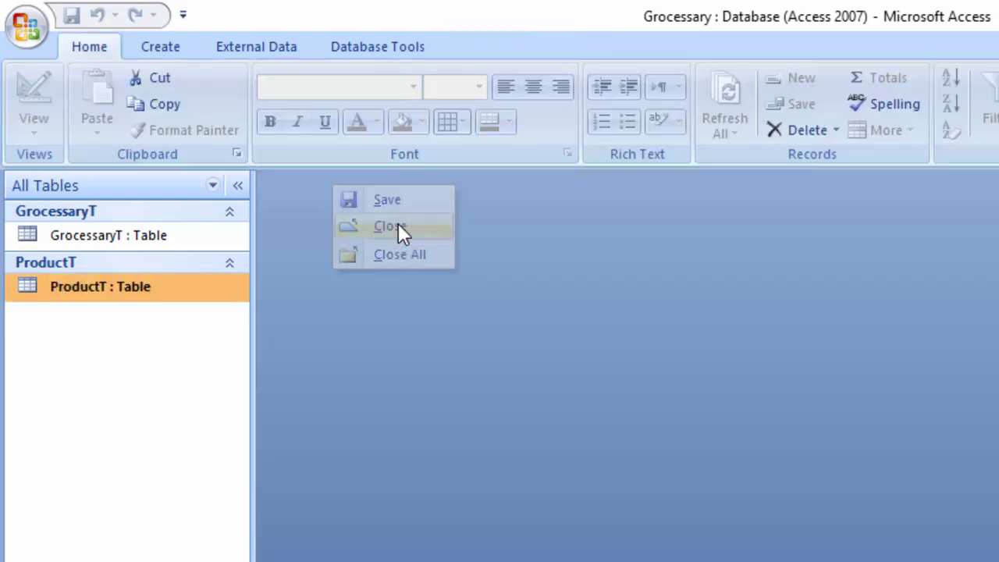
pyautogui.click(173, 50)
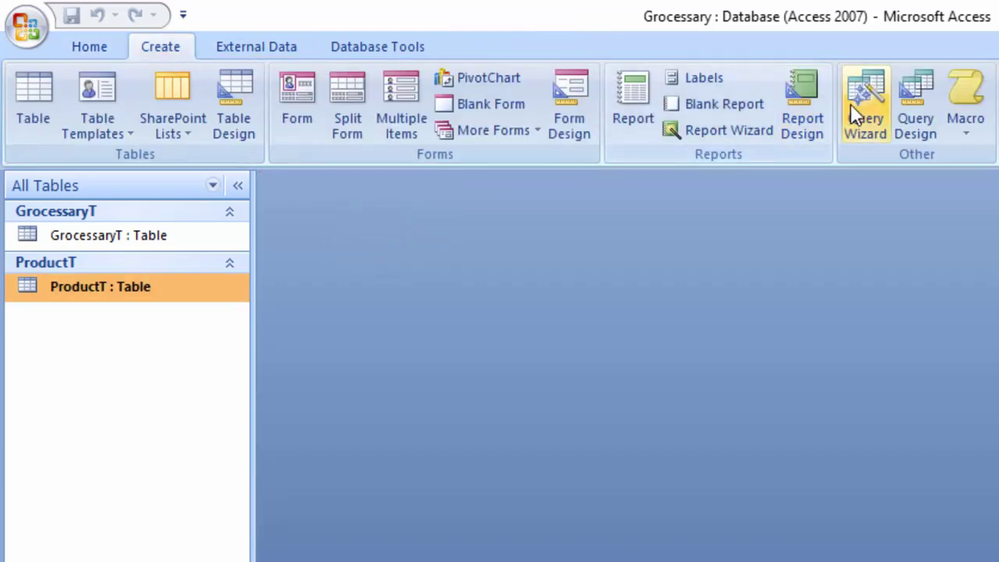
pyautogui.click(879, 87)
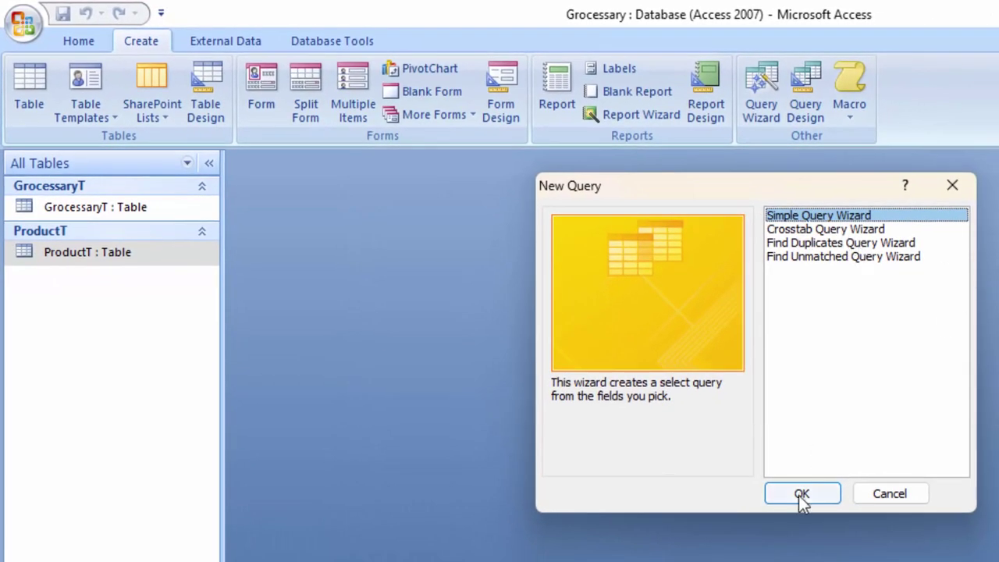
pyautogui.click(802, 494)
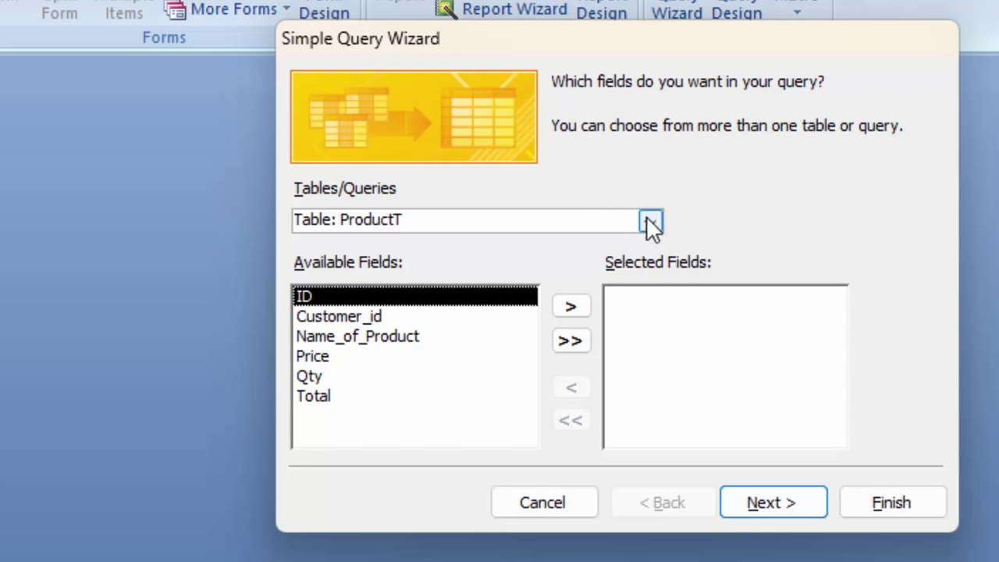
pyautogui.click(651, 223)
pyautogui.click(563, 246)
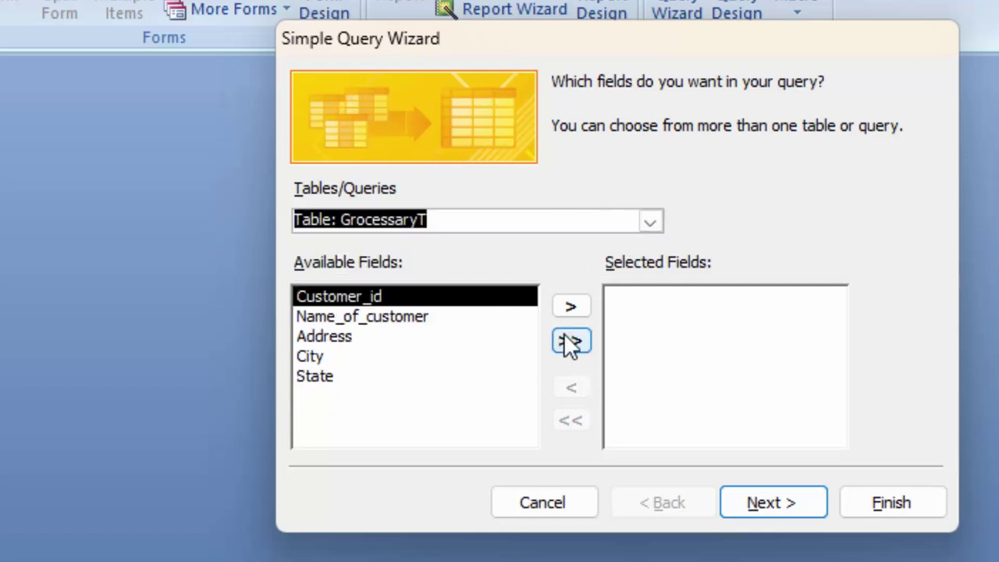
pyautogui.click(571, 308)
pyautogui.click(572, 308)
pyautogui.click(571, 308)
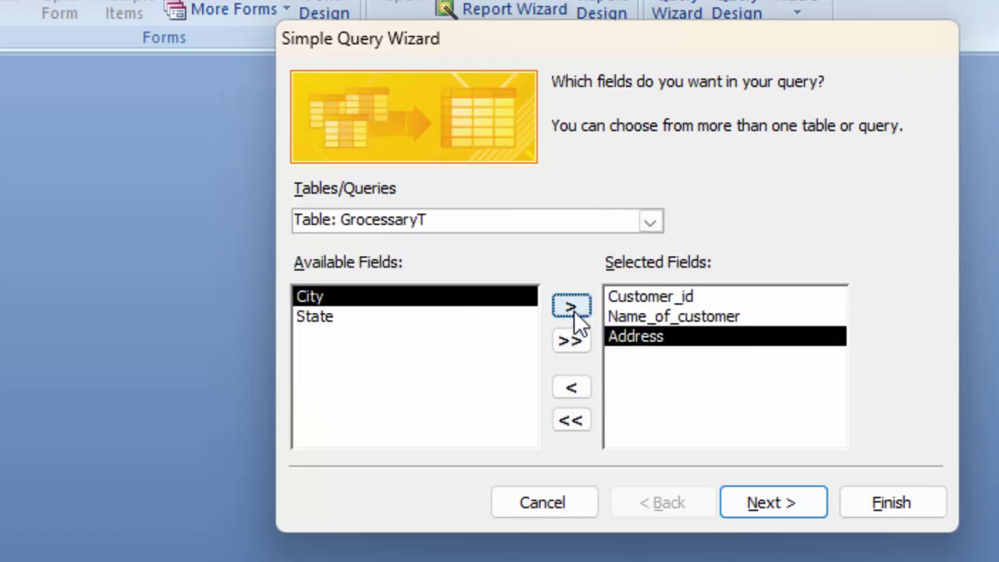
pyautogui.click(571, 308)
pyautogui.click(572, 308)
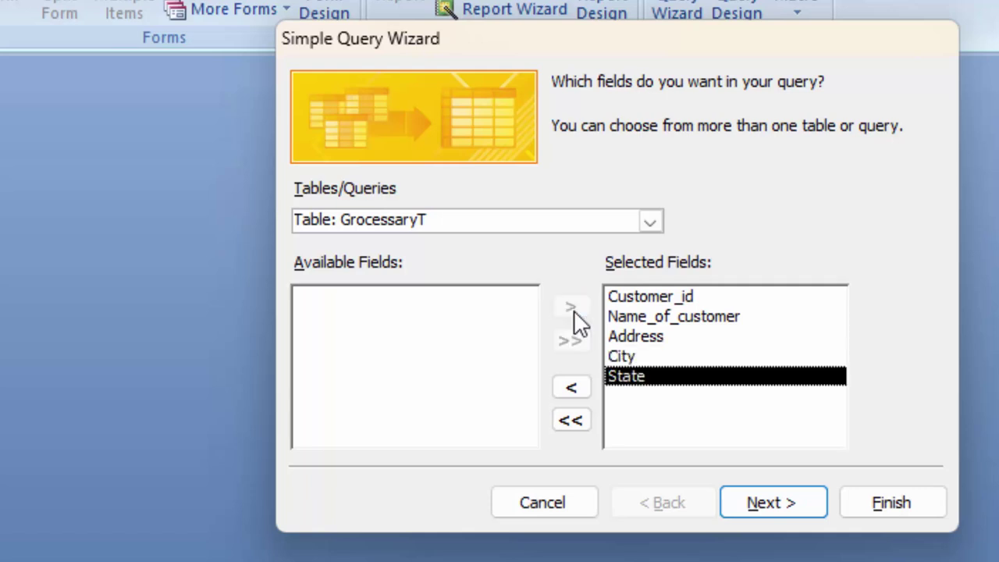
pyautogui.click(649, 221)
pyautogui.click(550, 268)
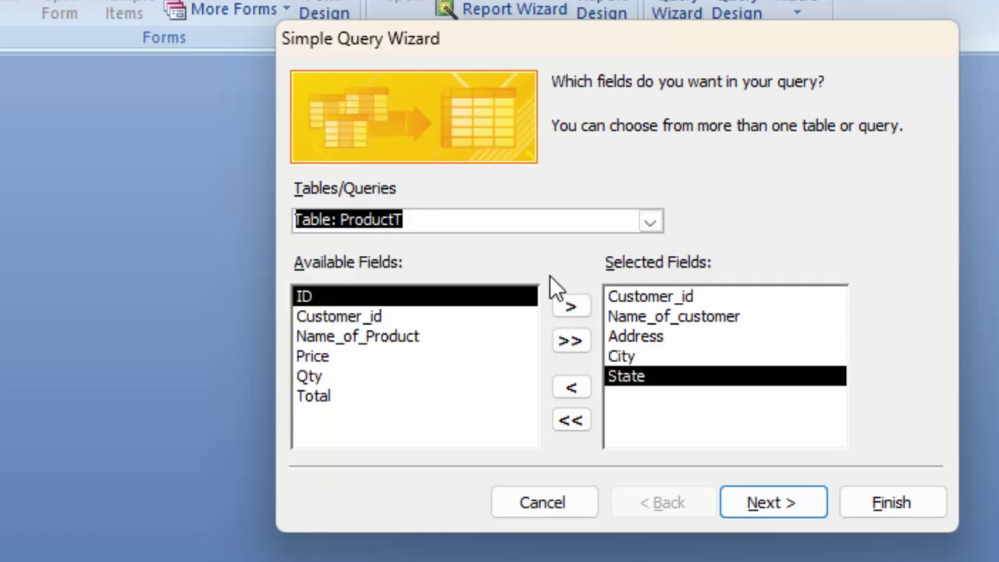
pyautogui.click(378, 316)
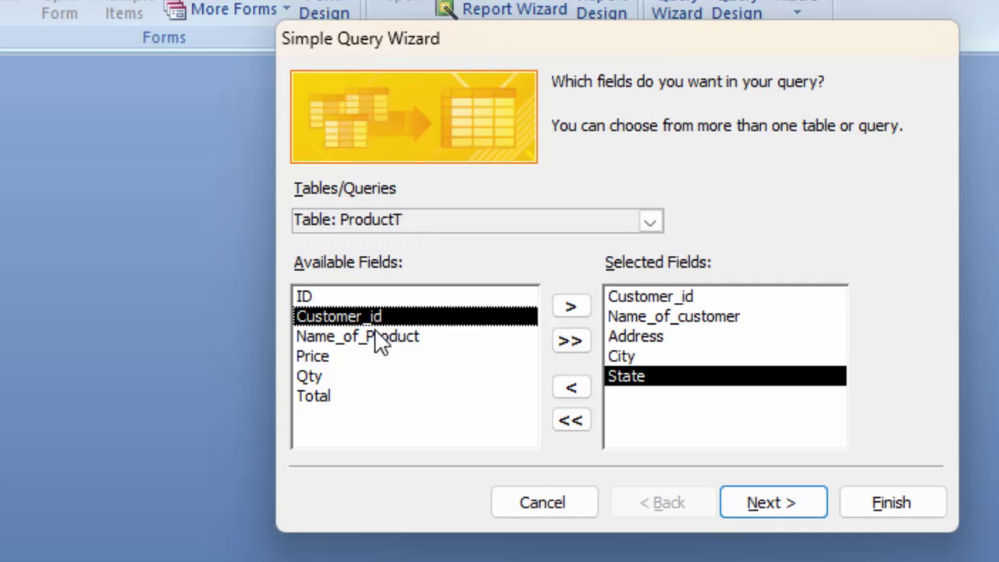
pyautogui.click(379, 337)
pyautogui.click(558, 306)
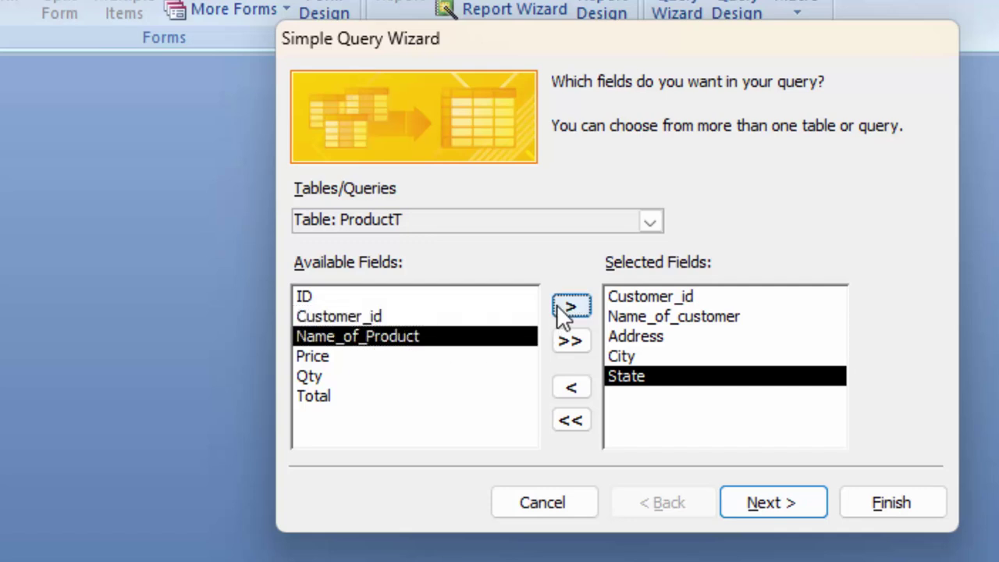
pyautogui.click(557, 305)
pyautogui.click(556, 304)
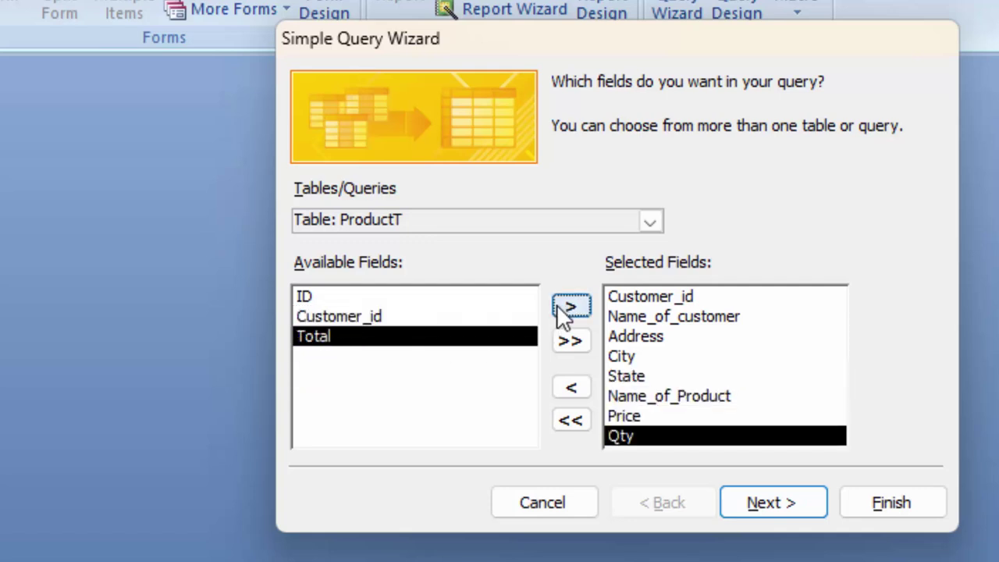
pyautogui.click(567, 503)
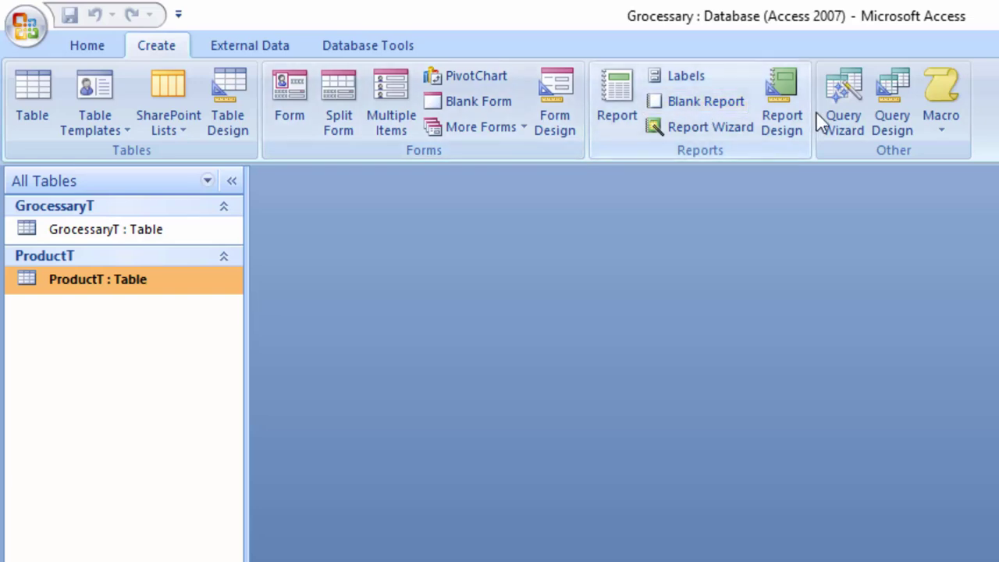
# Step: Start a new query design with the ProductT and GrocessaryT tables added
pyautogui.click(883, 95)
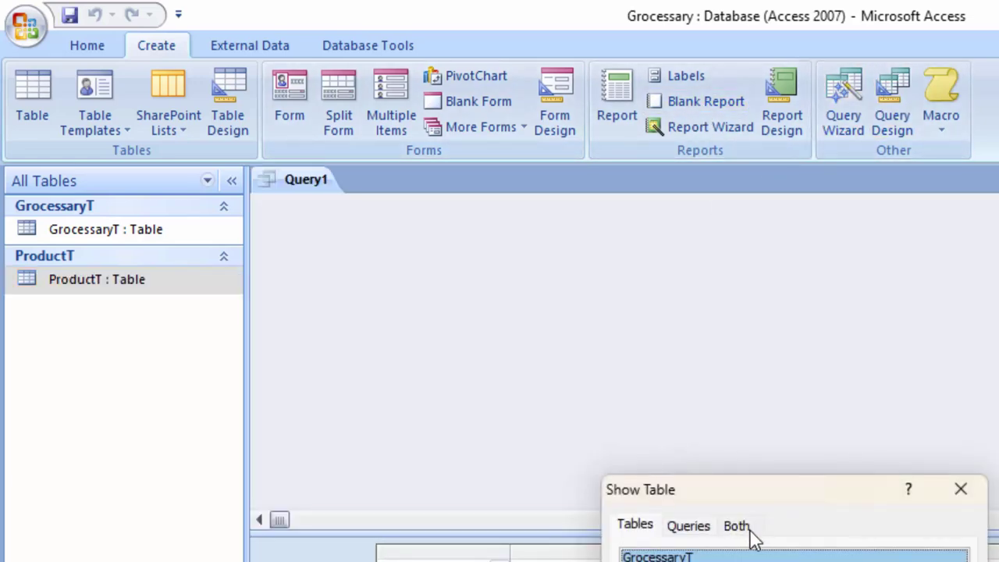
pyautogui.click(355, 300)
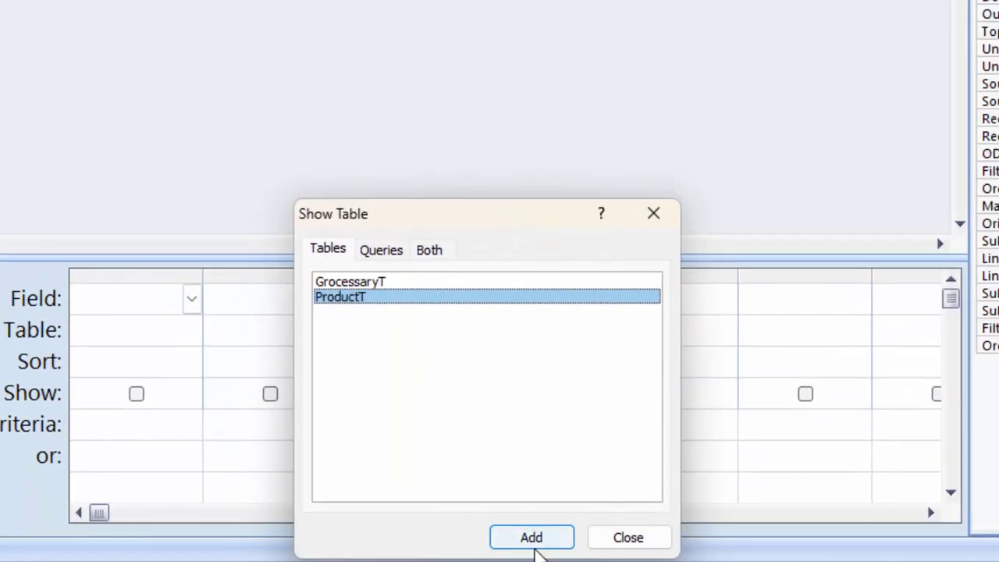
pyautogui.click(539, 542)
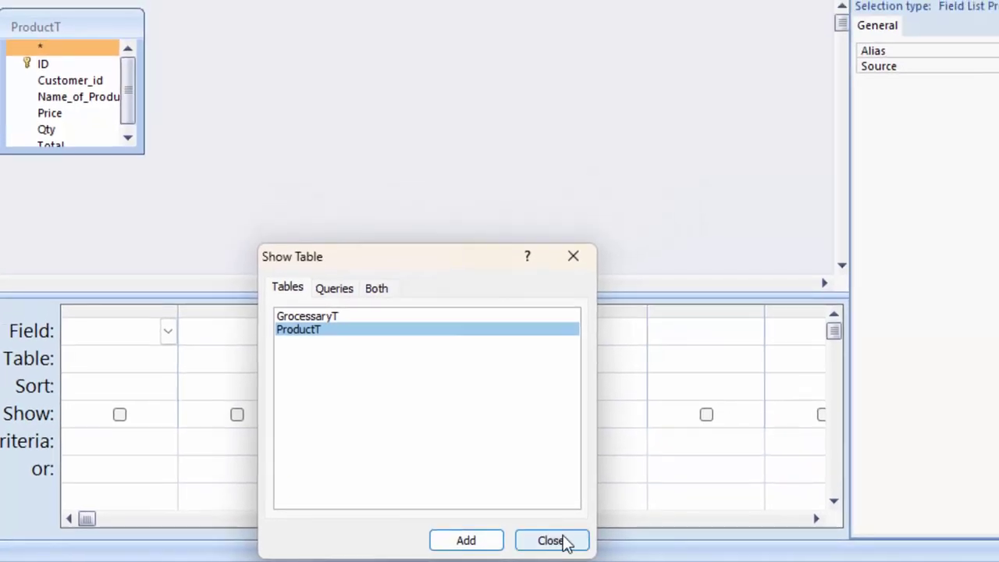
pyautogui.click(309, 316)
pyautogui.click(468, 541)
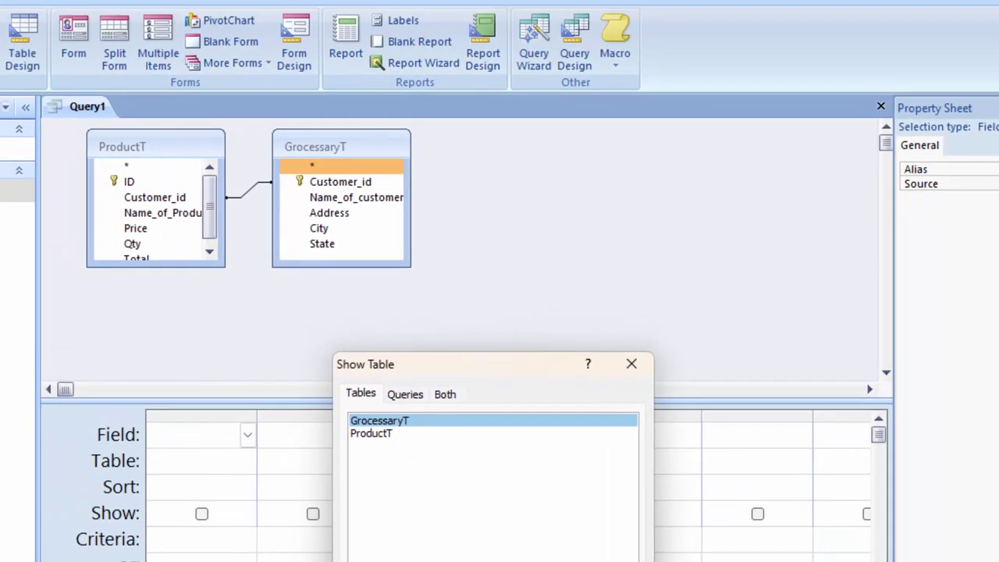
pyautogui.press('Escape')
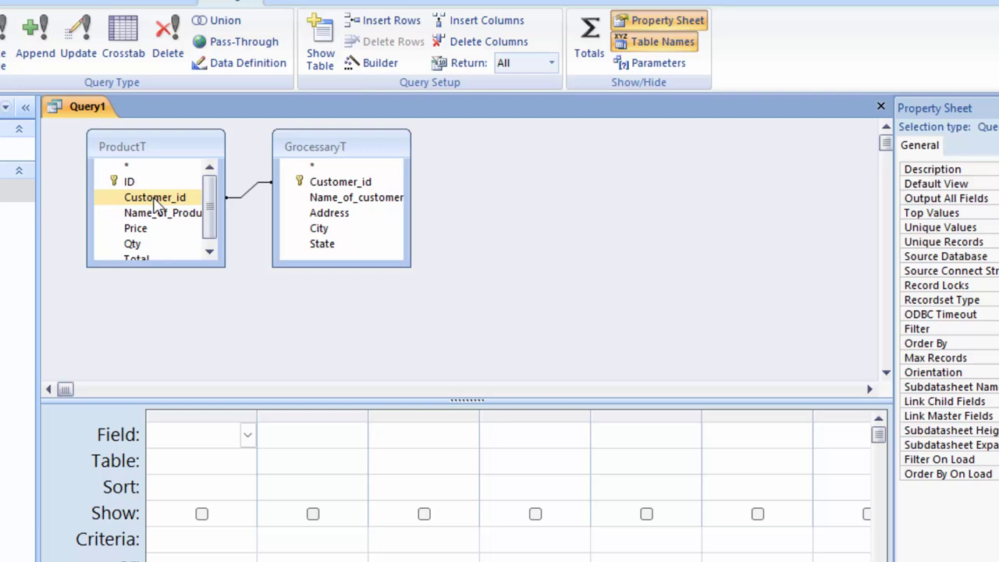
# Step: Place ProductT's Customer_id, Name_of_Product, Price, Qty and Total in the query grid
pyautogui.moveTo(155, 200); pyautogui.dragTo(201, 442)
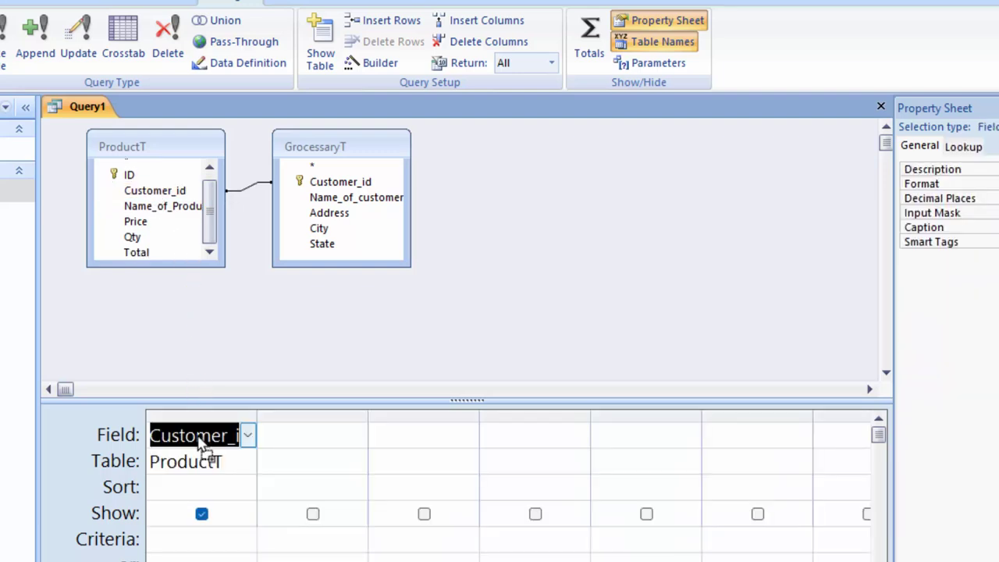
pyautogui.click(165, 215)
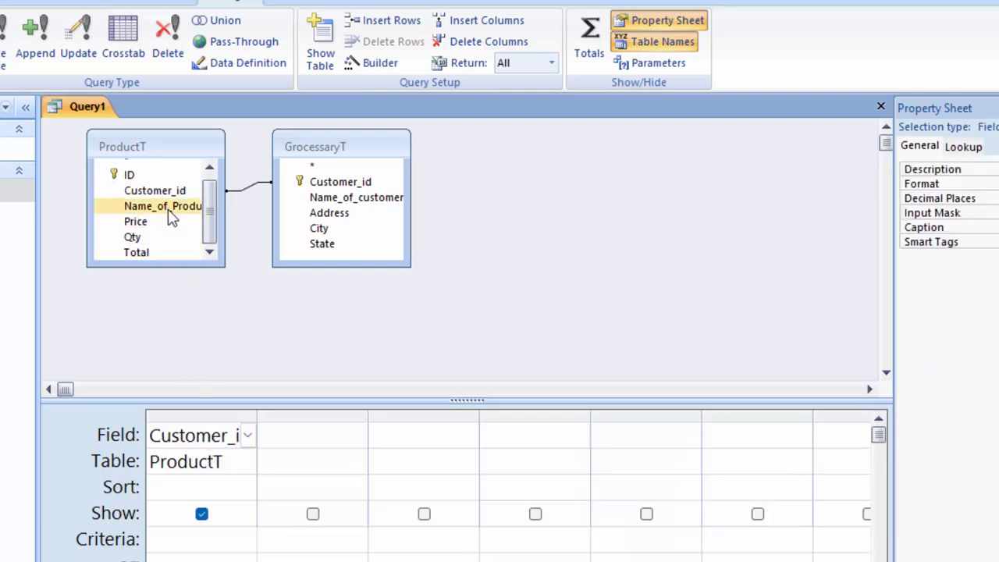
pyautogui.moveTo(172, 219); pyautogui.dragTo(299, 440)
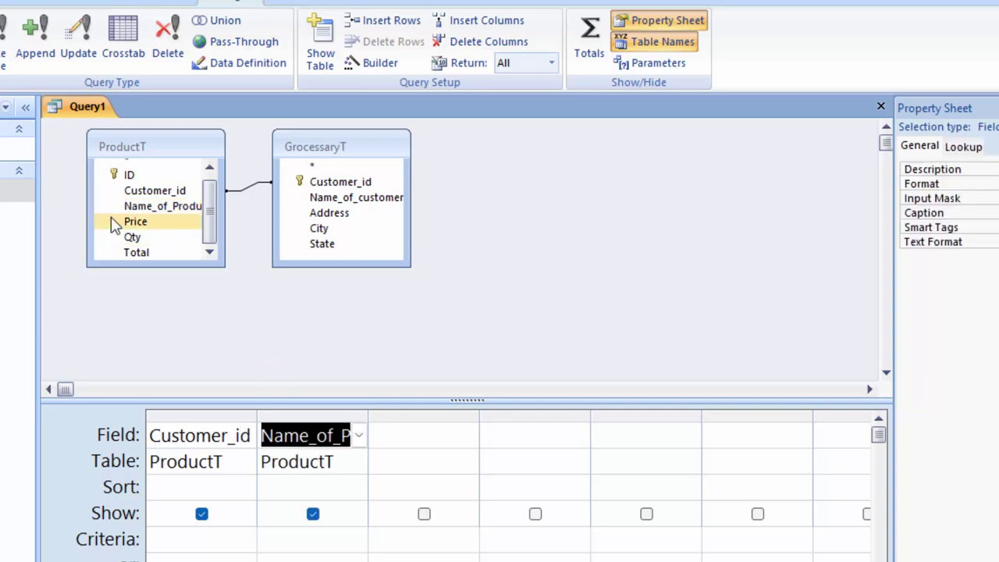
pyautogui.moveTo(125, 224); pyautogui.dragTo(414, 448)
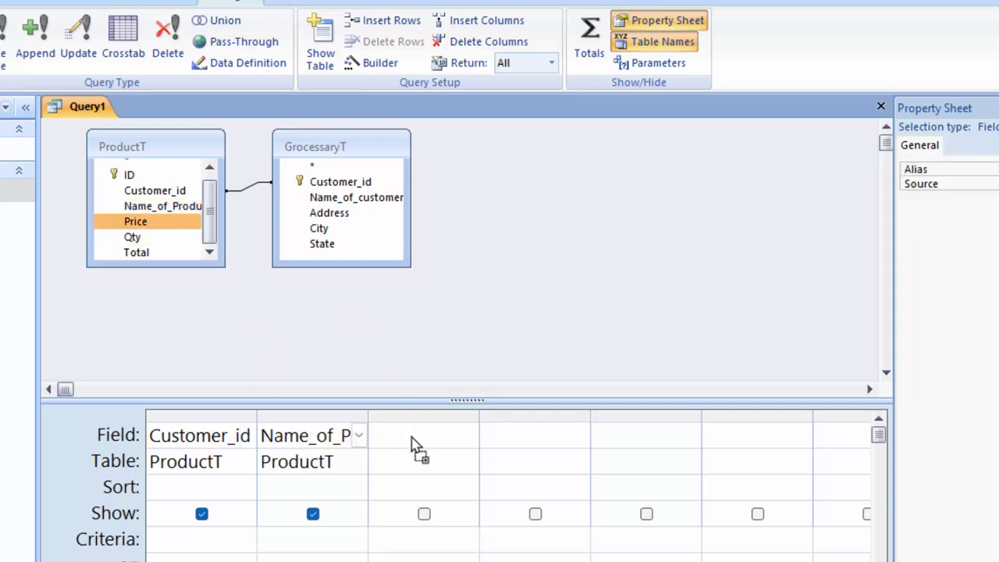
pyautogui.moveTo(128, 238); pyautogui.dragTo(506, 441)
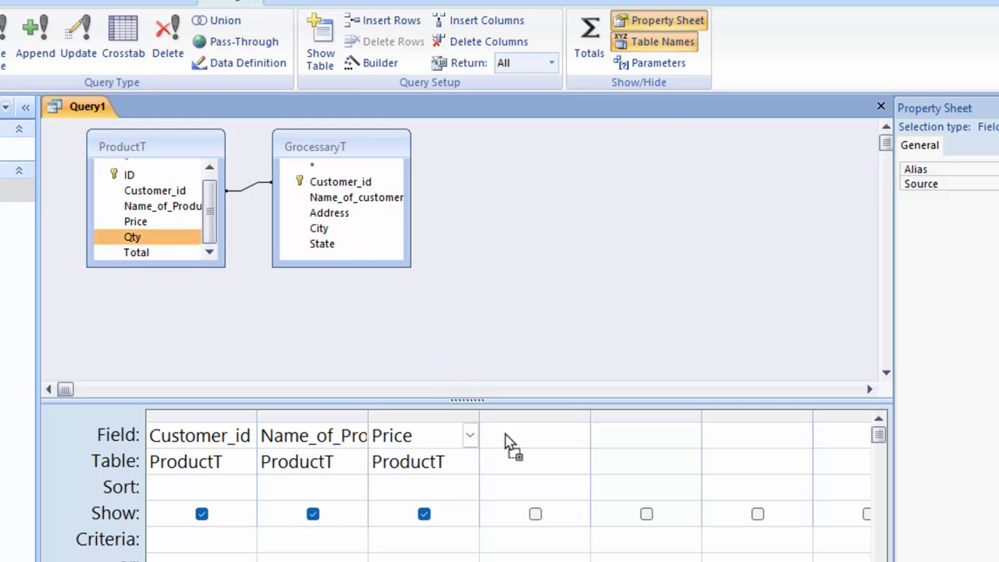
pyautogui.moveTo(159, 258); pyautogui.dragTo(614, 442)
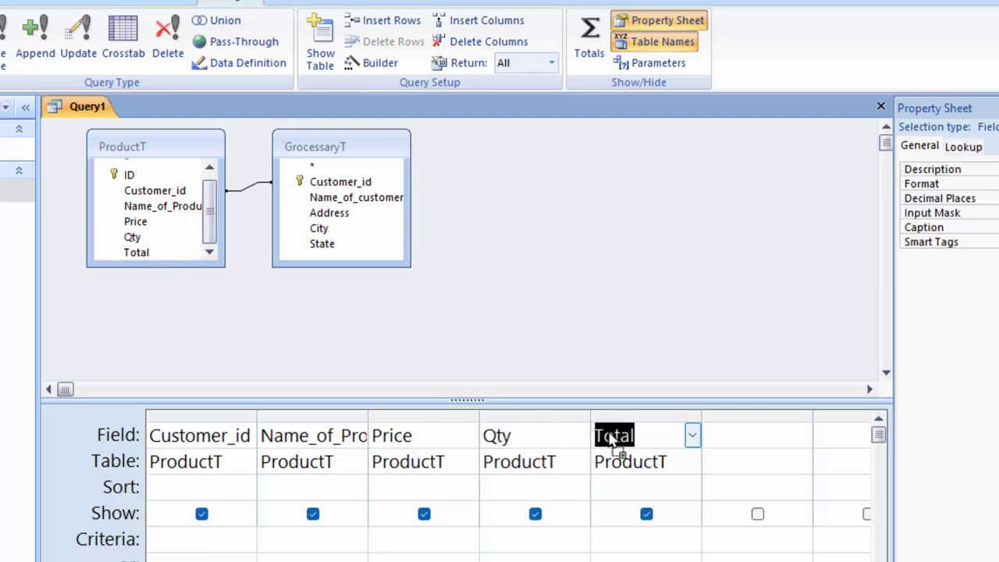
# Step: Use the Expression Builder to set the Total column to Total:[Price]*[Qty]
pyautogui.click(650, 430)
pyautogui.rightClick(651, 430)
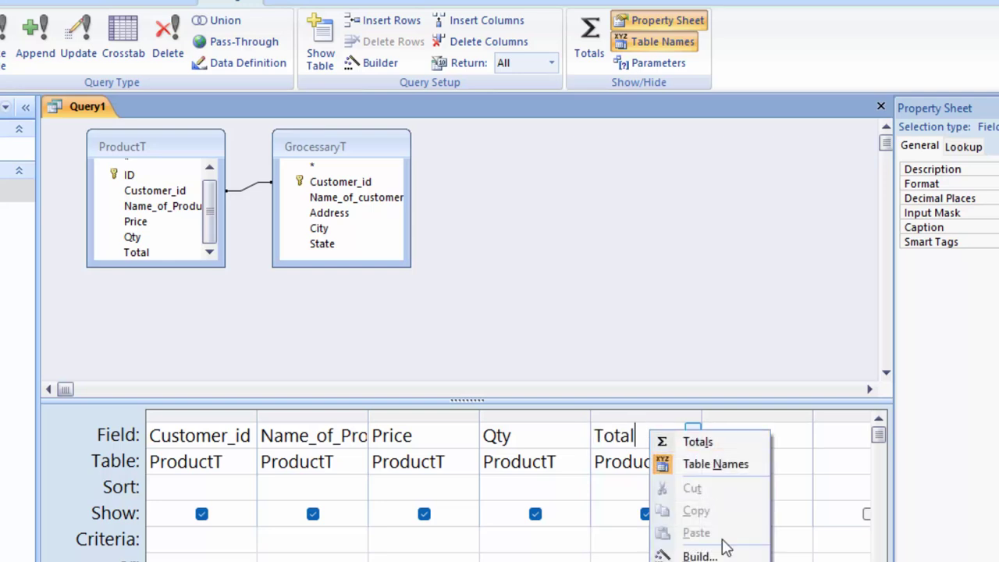
pyautogui.click(726, 553)
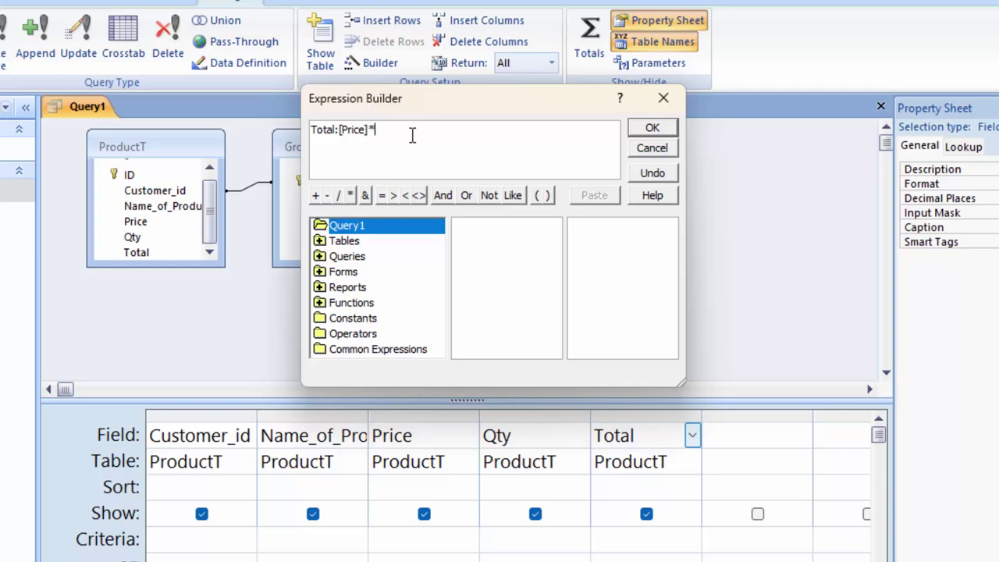
pyautogui.write('Qt')
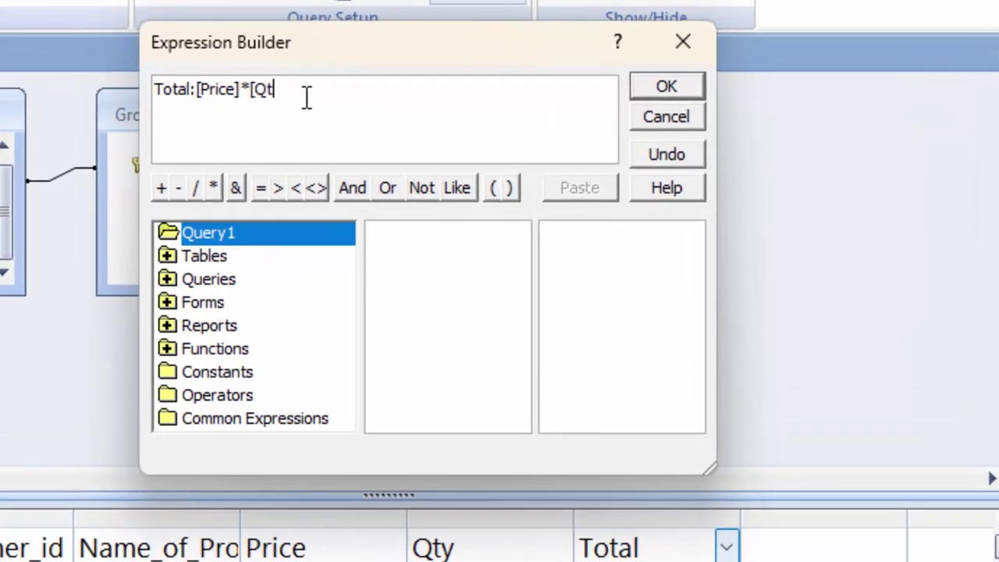
pyautogui.write('y')
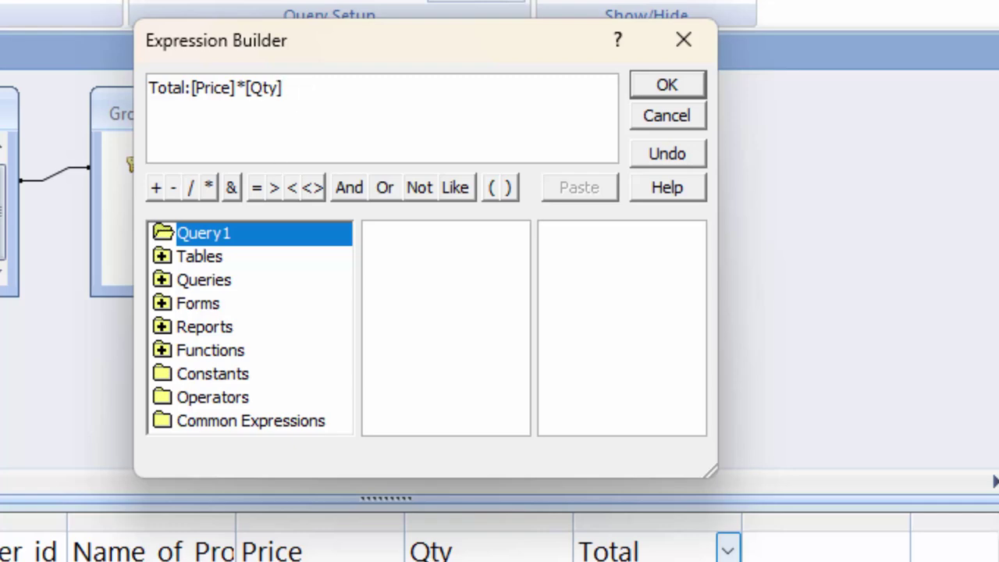
pyautogui.click(652, 80)
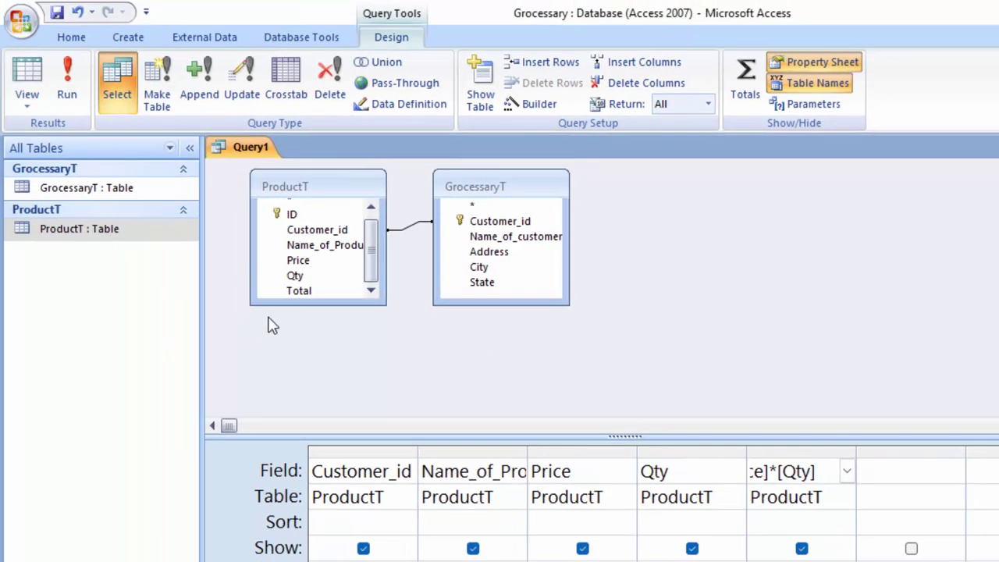
pyautogui.click(477, 222)
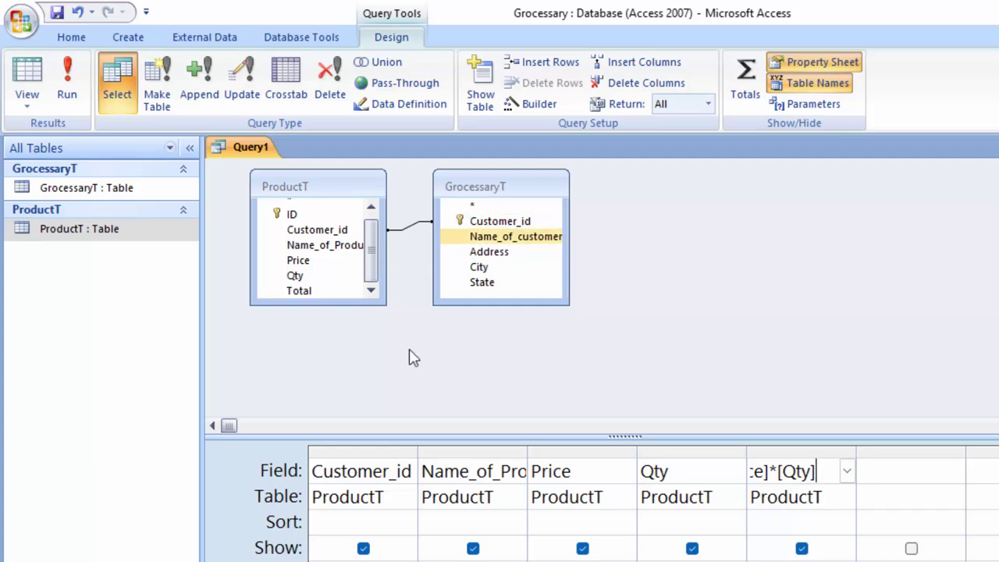
# Step: Delete ProductT's Customer_id column from the query grid
pyautogui.rightClick(358, 452)
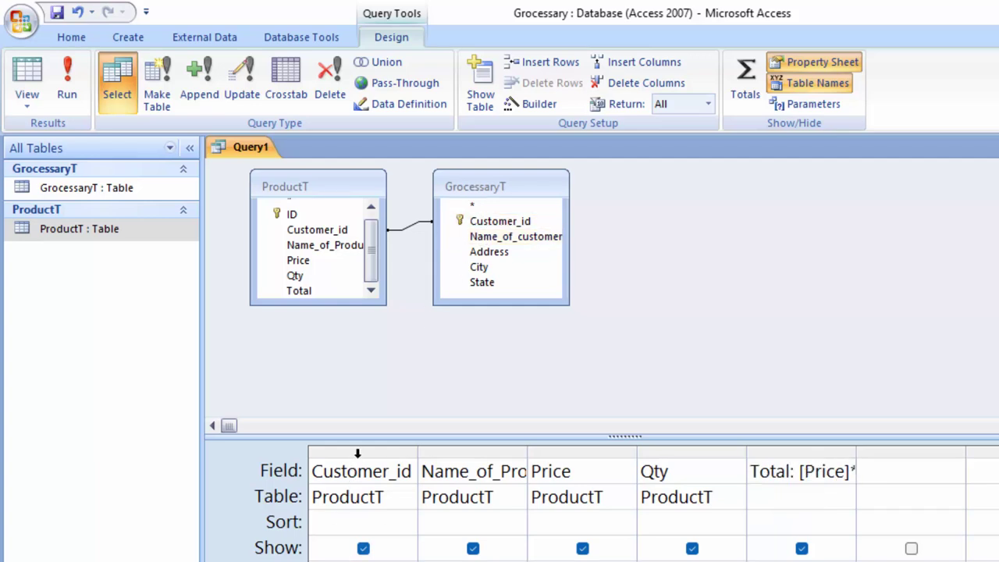
pyautogui.click(401, 511)
pyautogui.press('Delete')
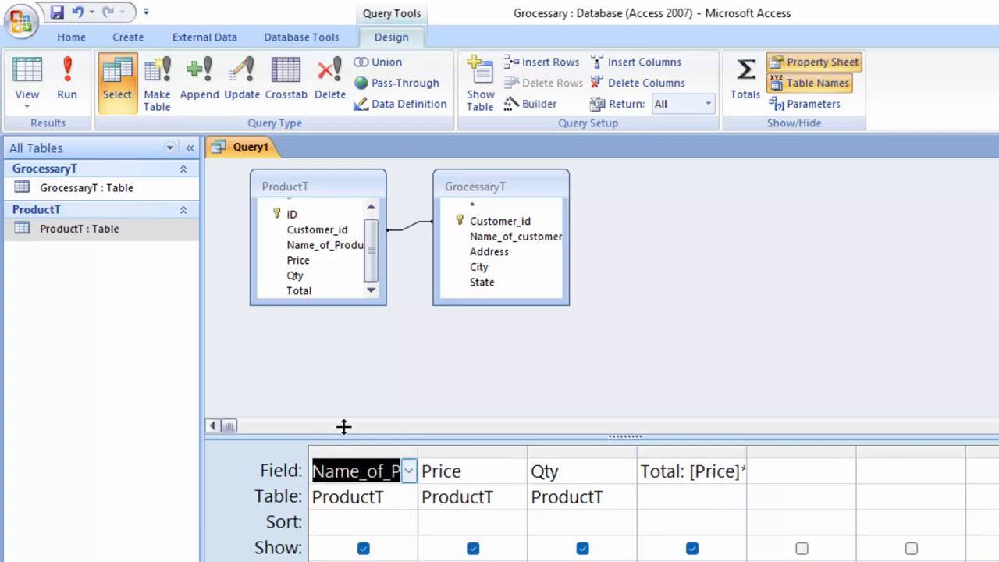
pyautogui.click(353, 234)
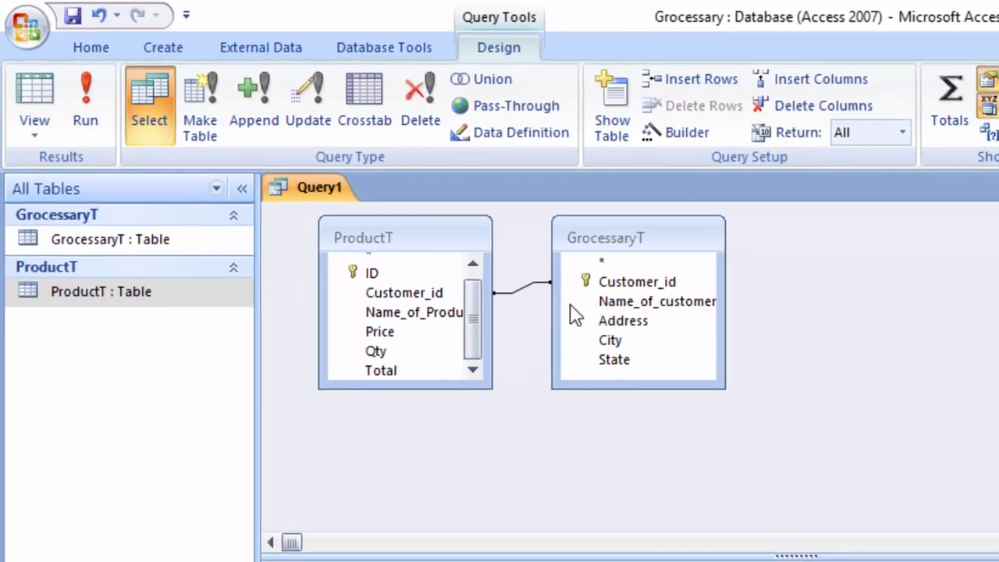
# Step: Drag GrocessaryT's Customer_id, Name_of_customer, Address, City and State into the next grid columns
pyautogui.moveTo(625, 281)
pyautogui.mouseDown()
pyautogui.moveTo(801, 485)
pyautogui.moveTo(814, 477)
pyautogui.mouseUp()
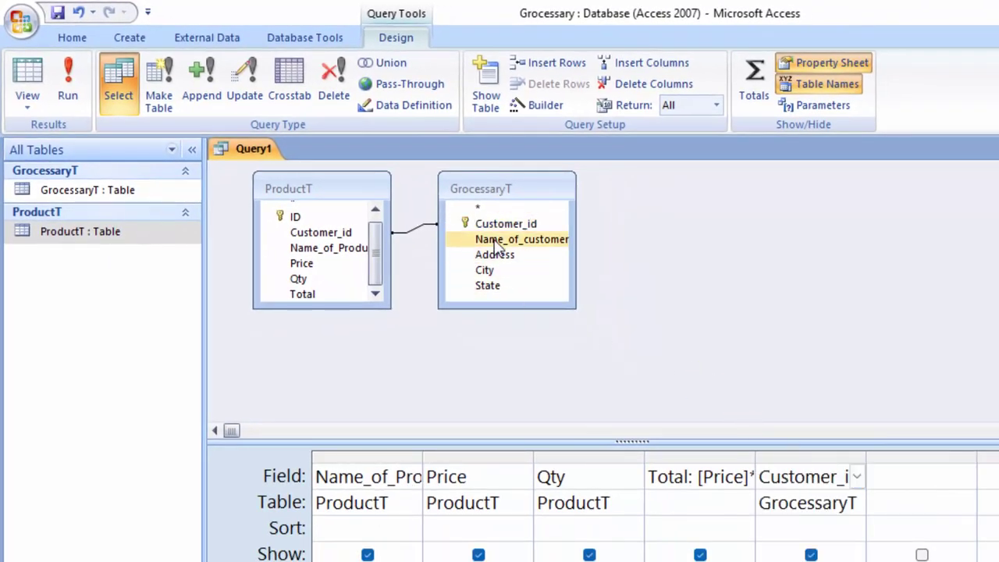
pyautogui.moveTo(499, 246); pyautogui.dragTo(919, 477)
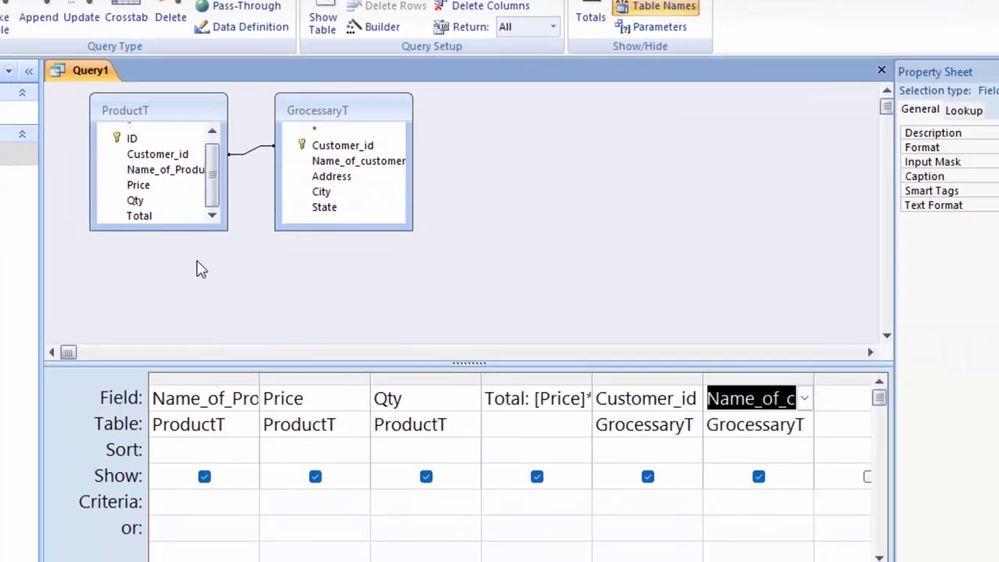
pyautogui.moveTo(316, 177); pyautogui.dragTo(832, 415)
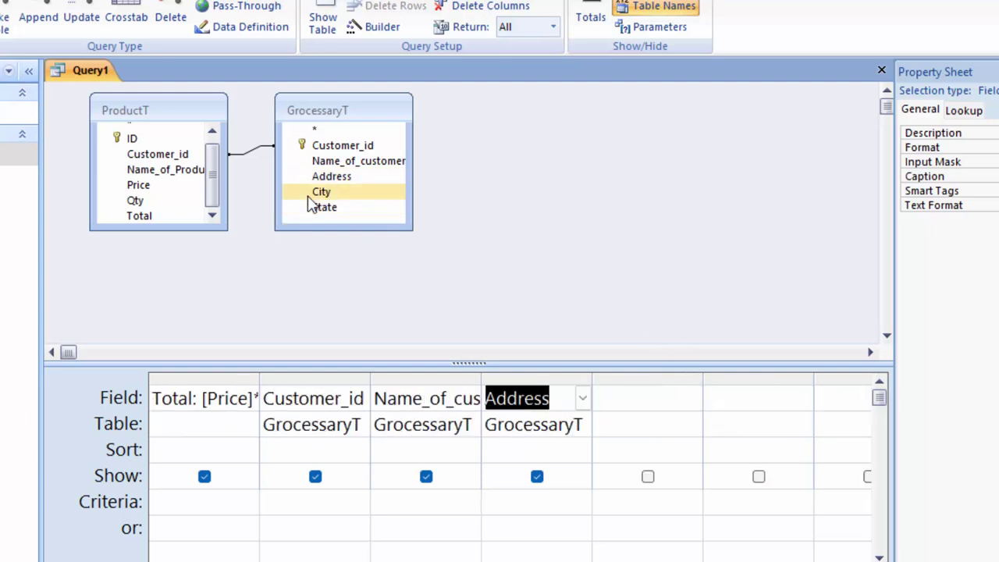
pyautogui.moveTo(316, 192)
pyautogui.mouseDown()
pyautogui.moveTo(658, 370)
pyautogui.moveTo(663, 415)
pyautogui.mouseUp()
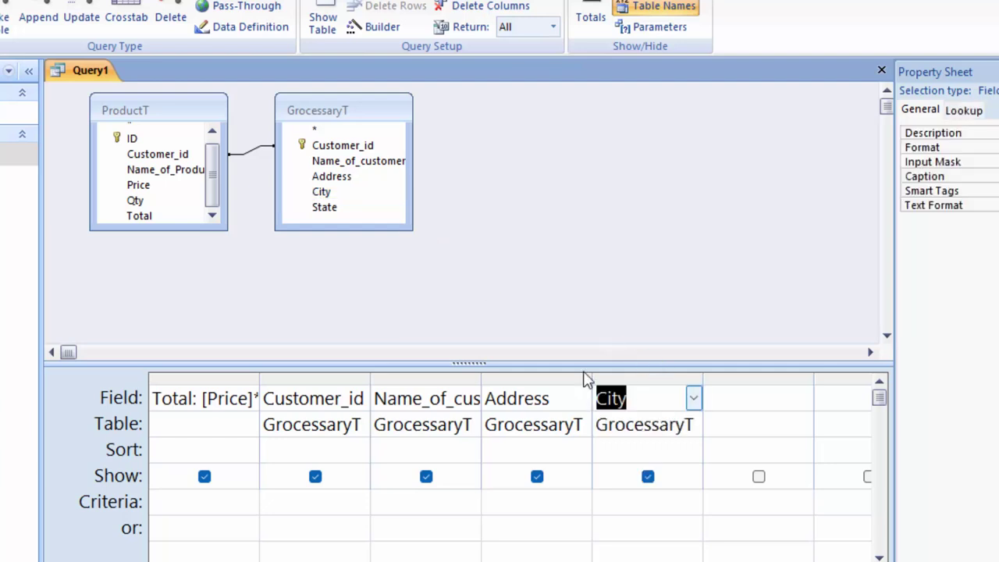
pyautogui.click(323, 207)
pyautogui.moveTo(473, 271); pyautogui.dragTo(769, 419)
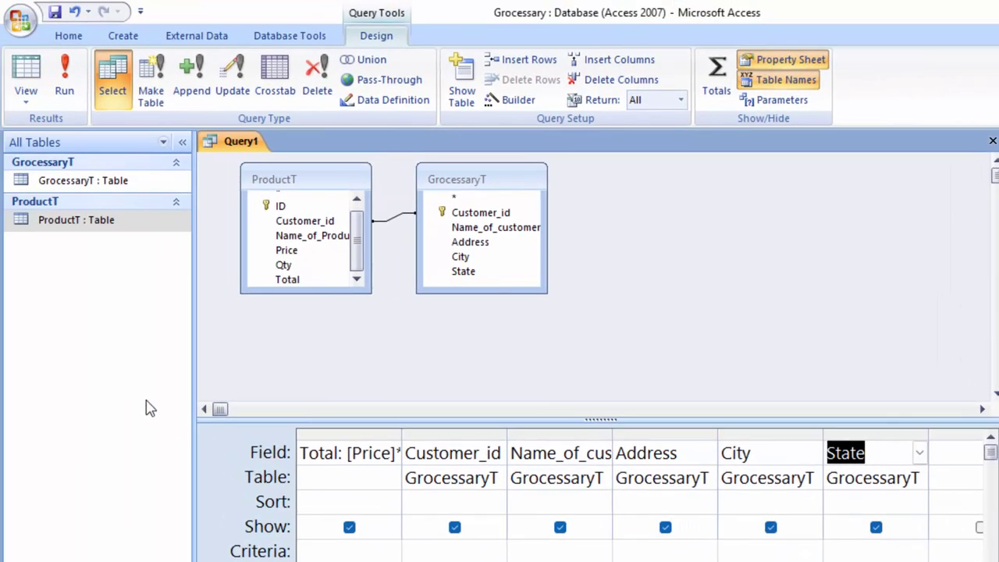
# Step: Run the query and save it as ProductQ, showing Totals 350, 840, 200 and 280
pyautogui.click(77, 82)
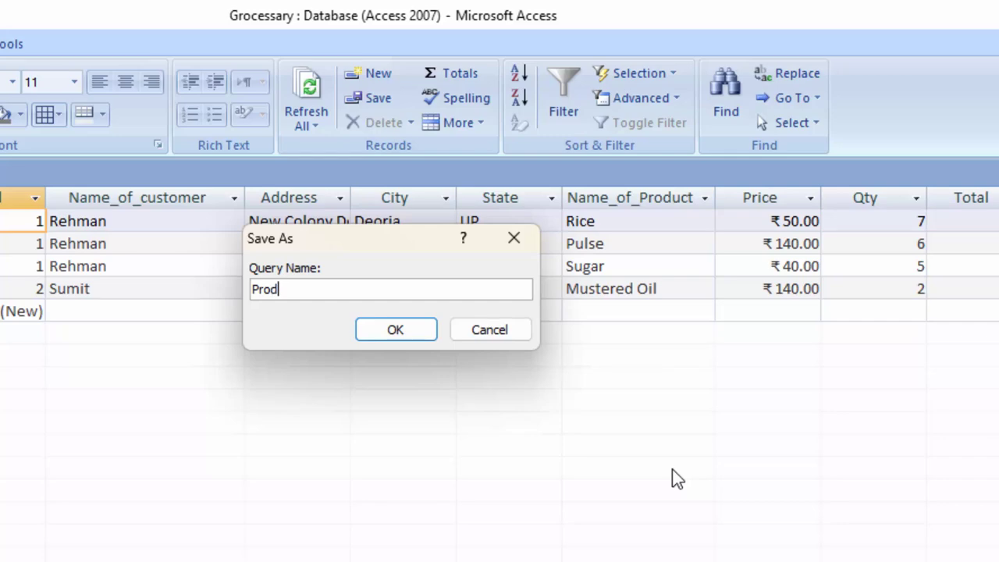
pyautogui.write('uctQ')
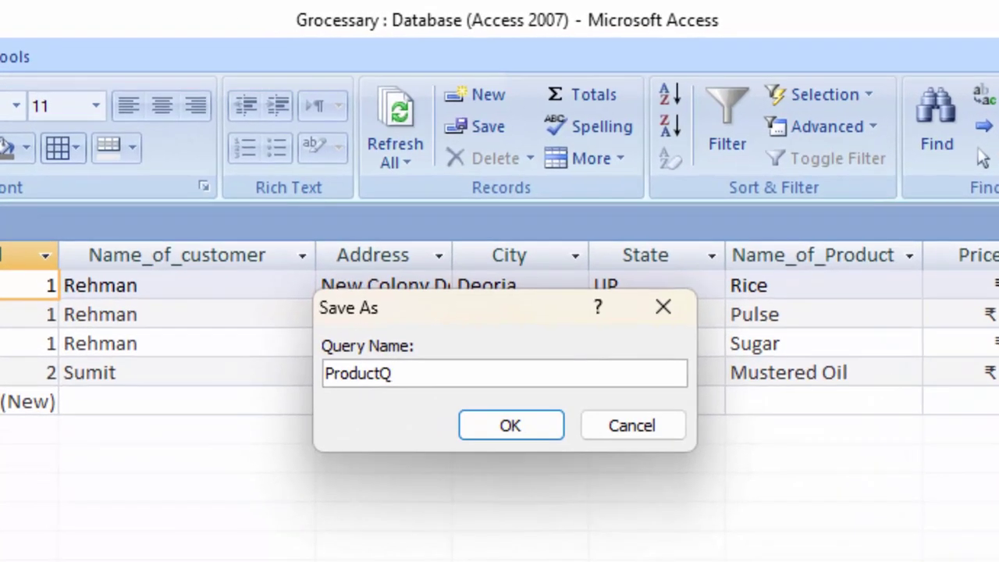
pyautogui.press('Return')
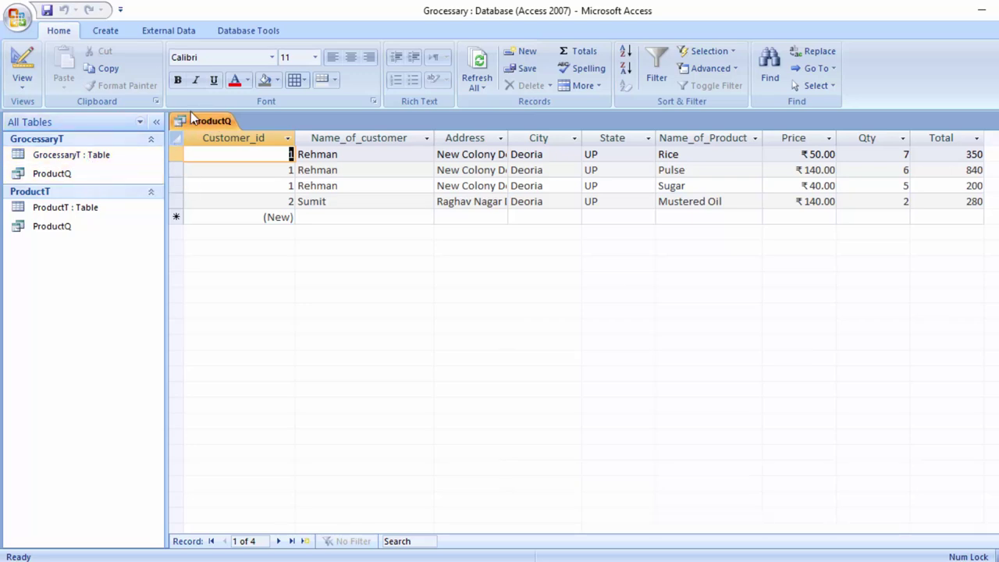
pyautogui.click(114, 33)
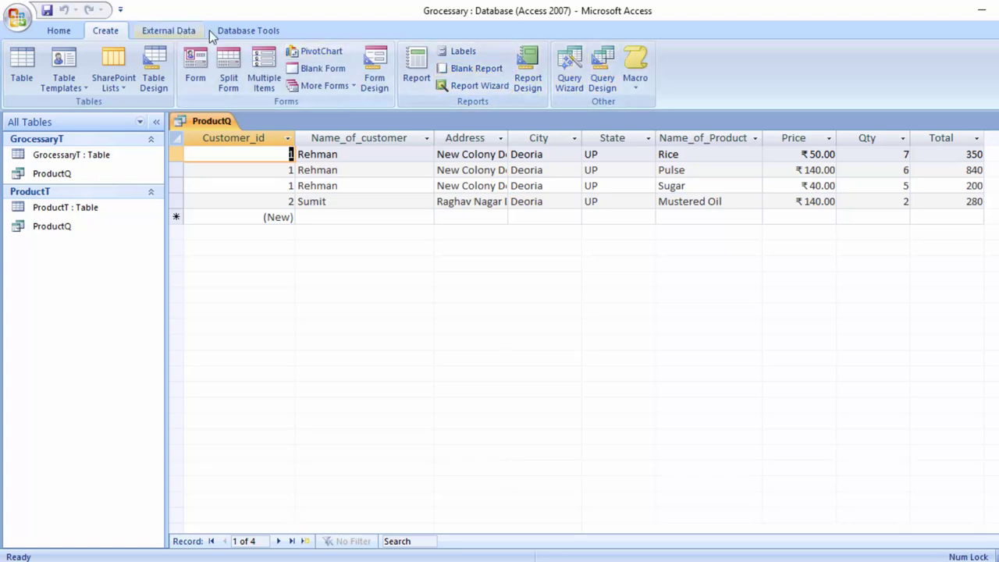
# Step: Add GrocessaryT and ProductT to the Relationships layout
pyautogui.click(242, 30)
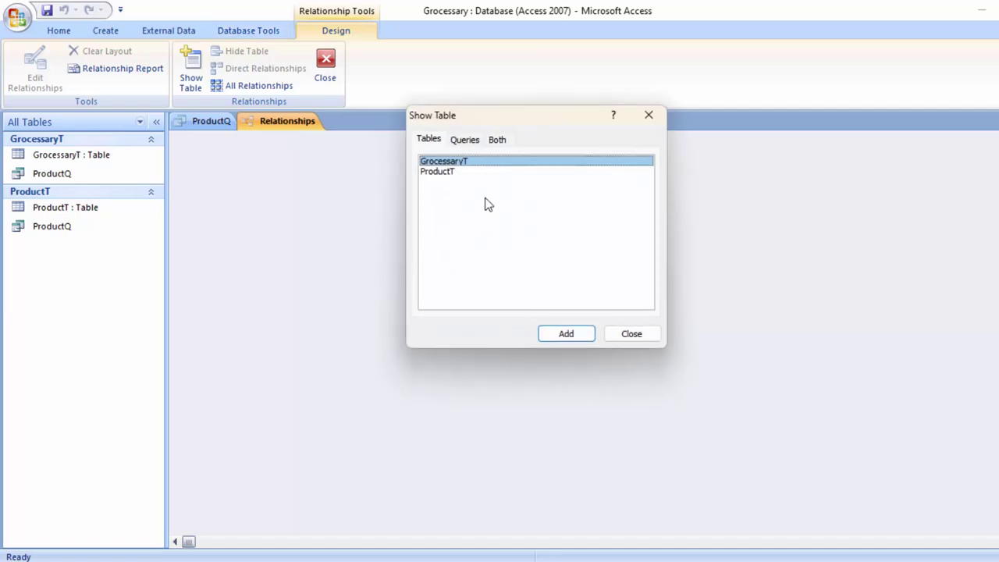
pyautogui.click(578, 339)
pyautogui.click(451, 172)
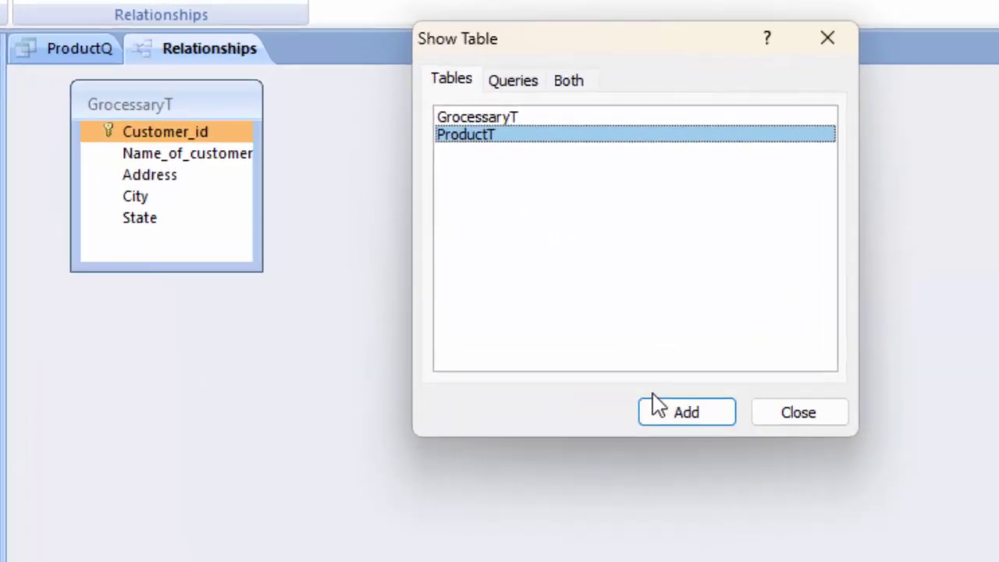
pyautogui.click(662, 413)
pyautogui.click(841, 424)
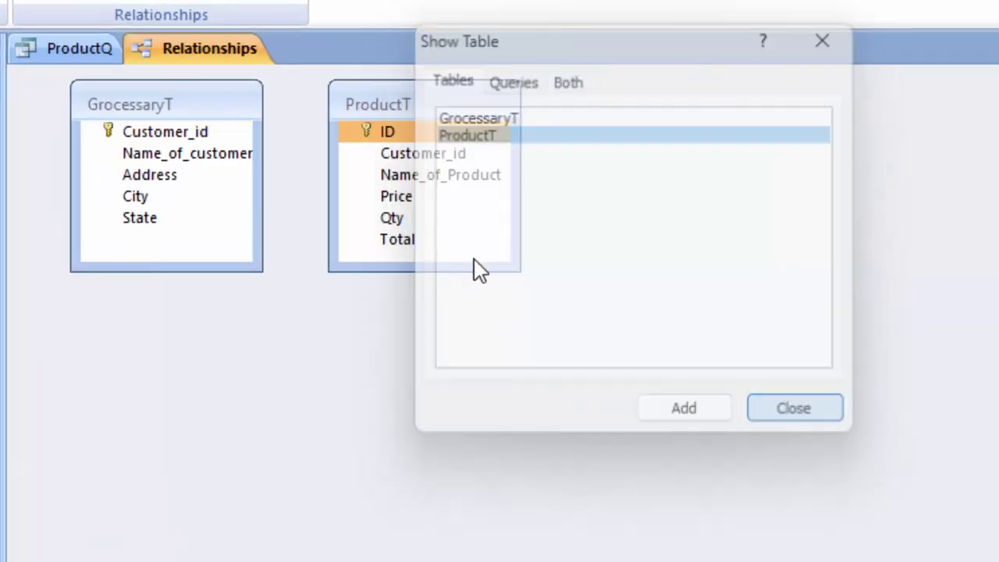
# Step: Attempt the Customer_id link with cascades, then close ProductQ after the table-lock error
pyautogui.moveTo(197, 132); pyautogui.dragTo(457, 161)
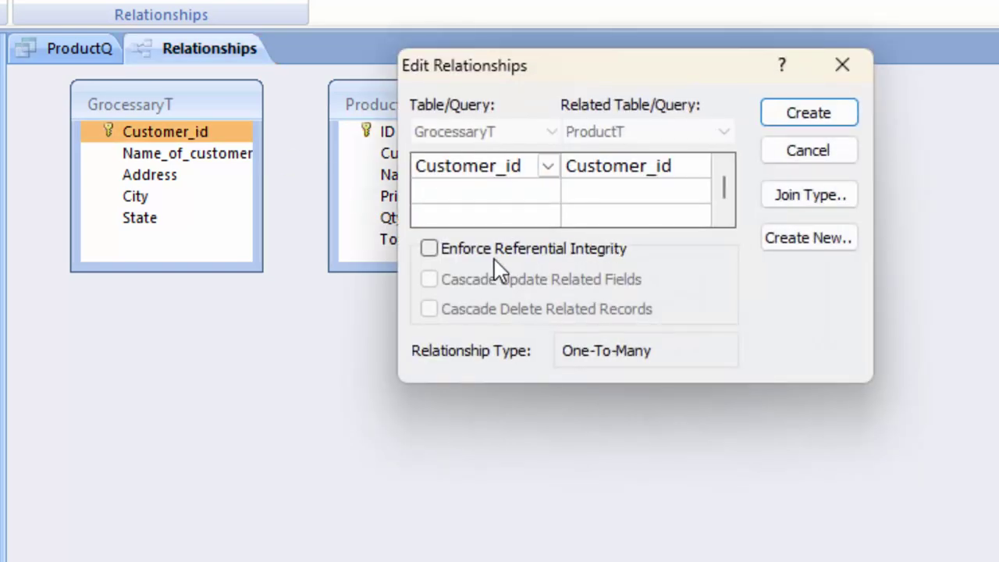
pyautogui.click(495, 248)
pyautogui.click(507, 280)
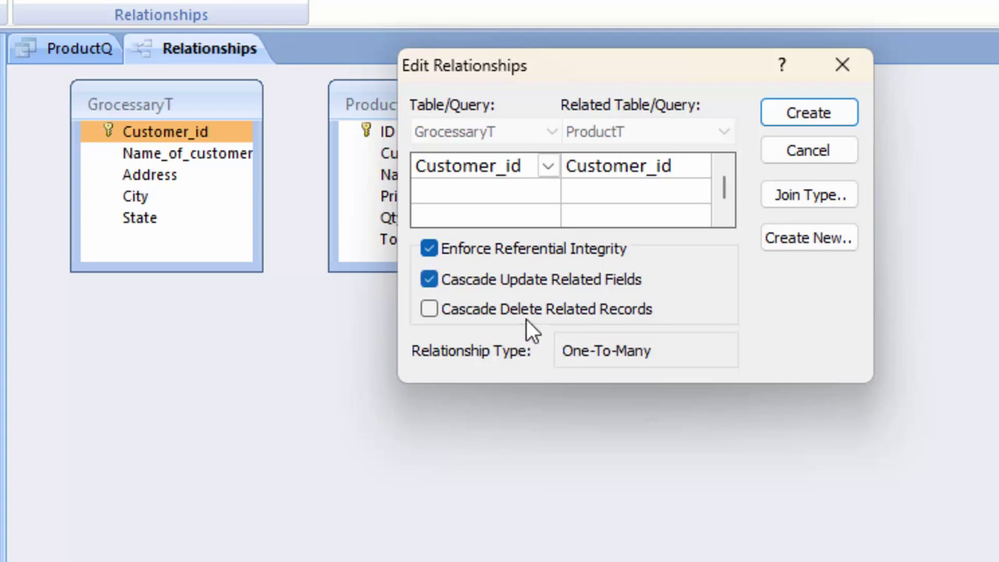
pyautogui.click(538, 311)
pyautogui.click(829, 113)
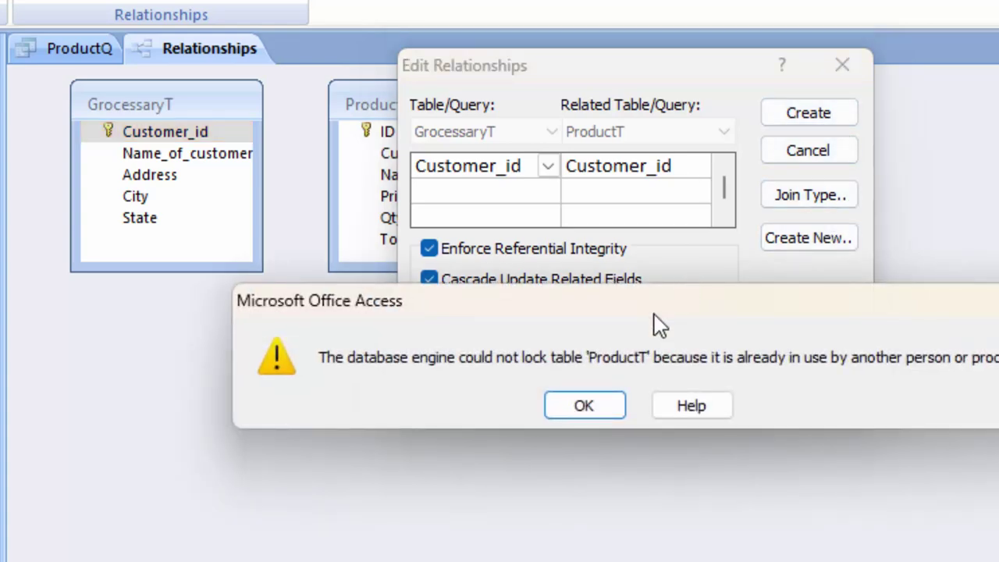
pyautogui.click(601, 406)
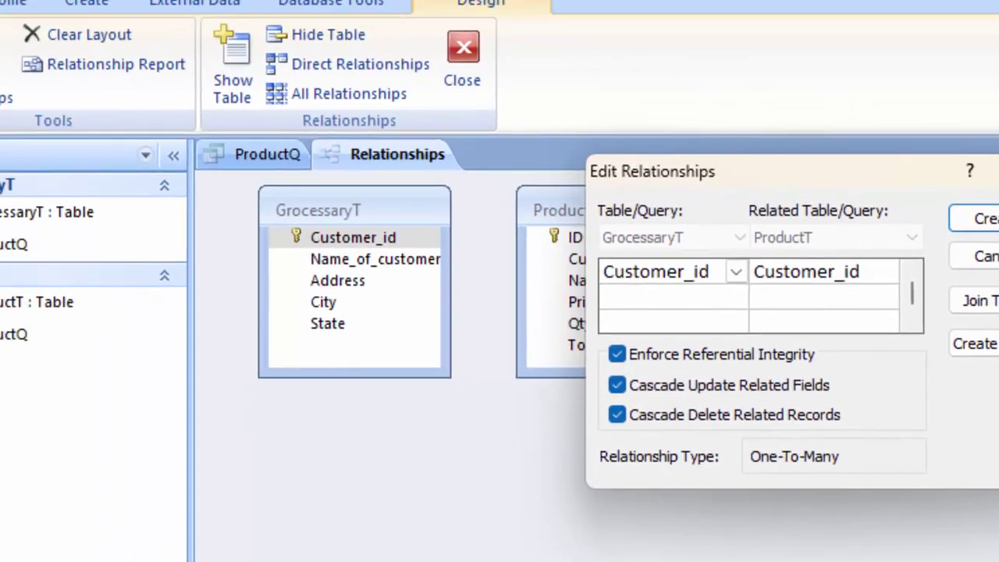
pyautogui.click(842, 65)
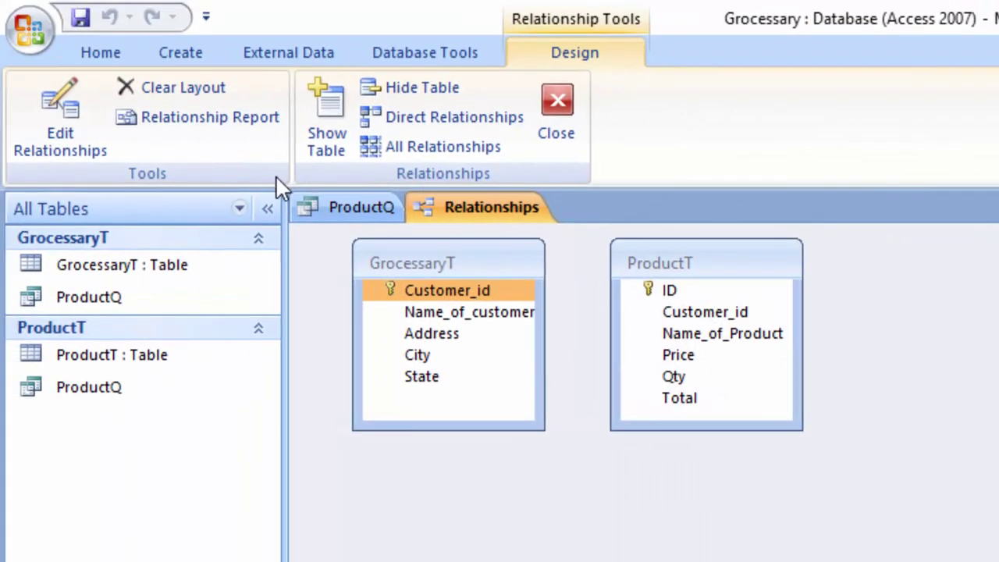
pyautogui.rightClick(380, 213)
pyautogui.click(511, 250)
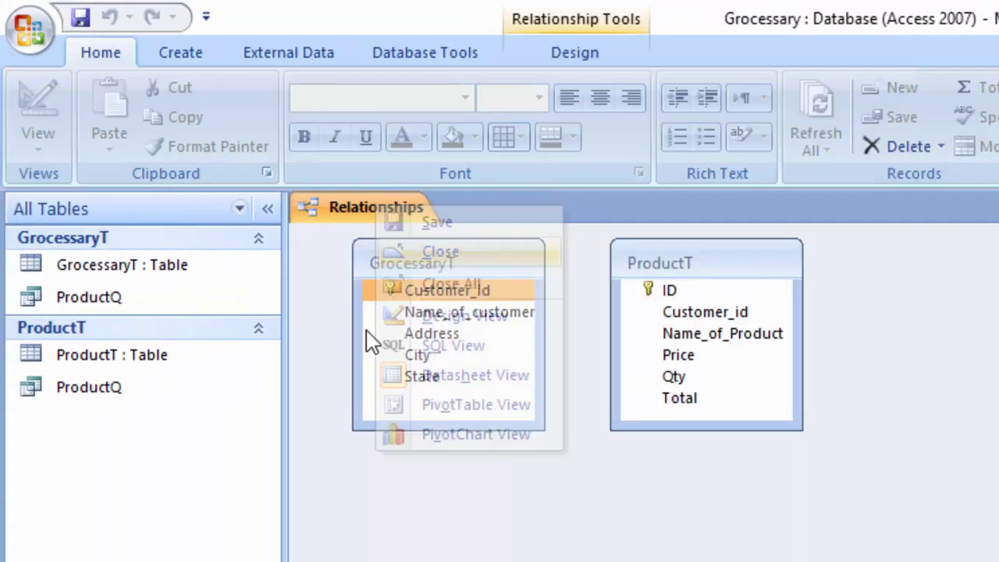
# Step: Link Customer_id one-to-many with referential integrity, cascade updates and cascade deletes
pyautogui.moveTo(505, 284); pyautogui.dragTo(739, 357)
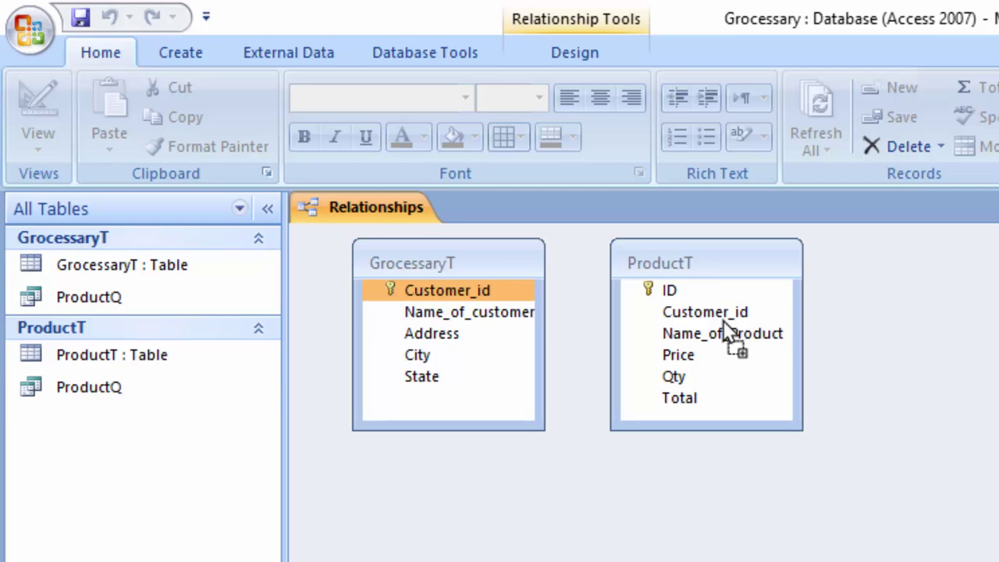
pyautogui.moveTo(724, 318); pyautogui.dragTo(724, 315)
pyautogui.click(776, 409)
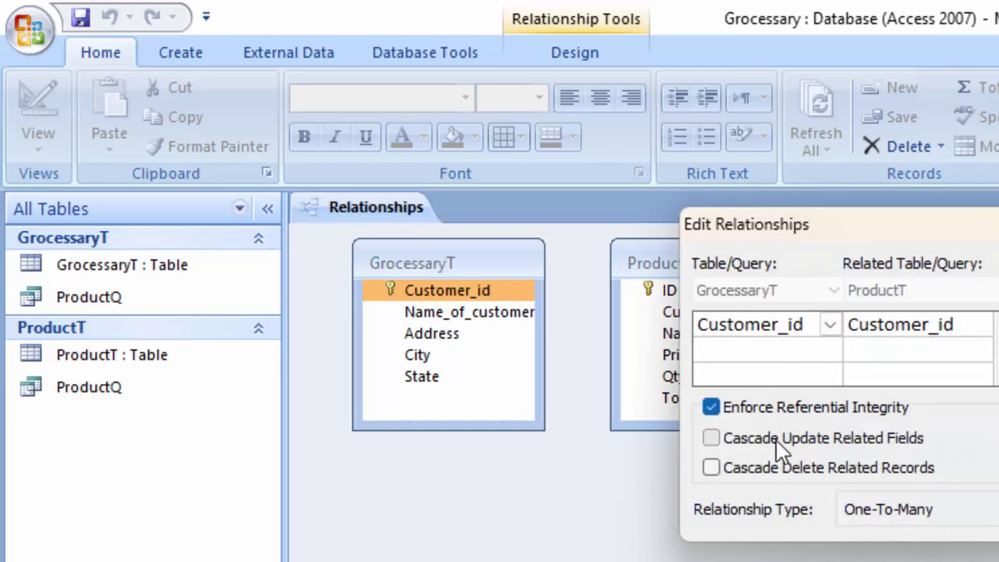
pyautogui.click(780, 439)
pyautogui.click(812, 468)
pyautogui.press('Return')
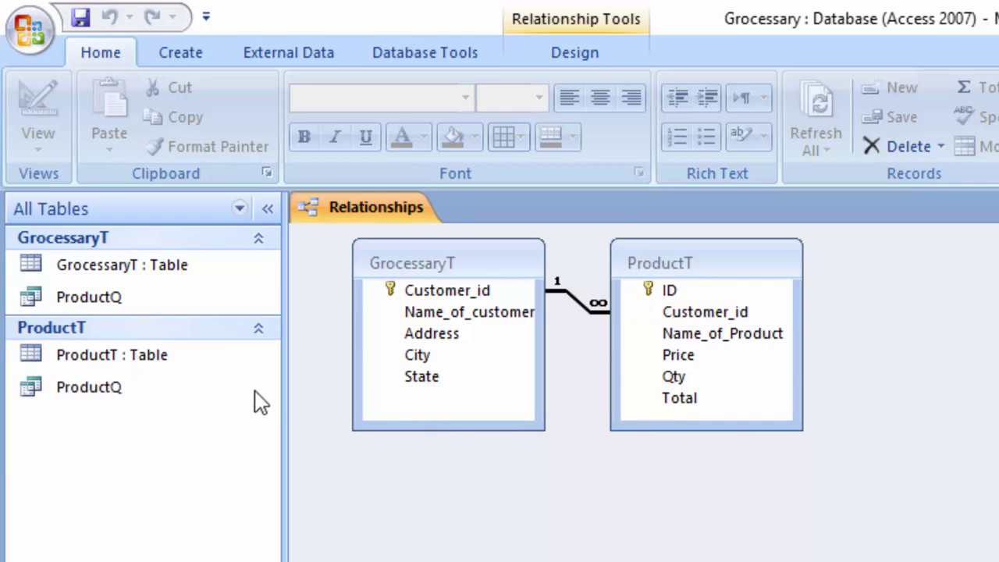
# Step: Open ProductQ and GrocessaryT, expand Rehman's related products, and widen the Address column
pyautogui.doubleClick(134, 308)
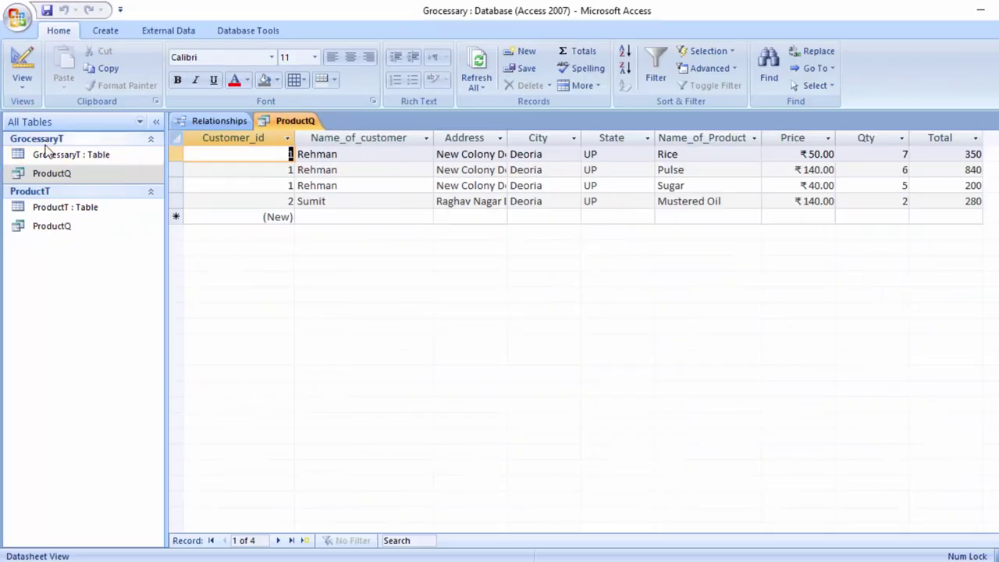
pyautogui.doubleClick(95, 159)
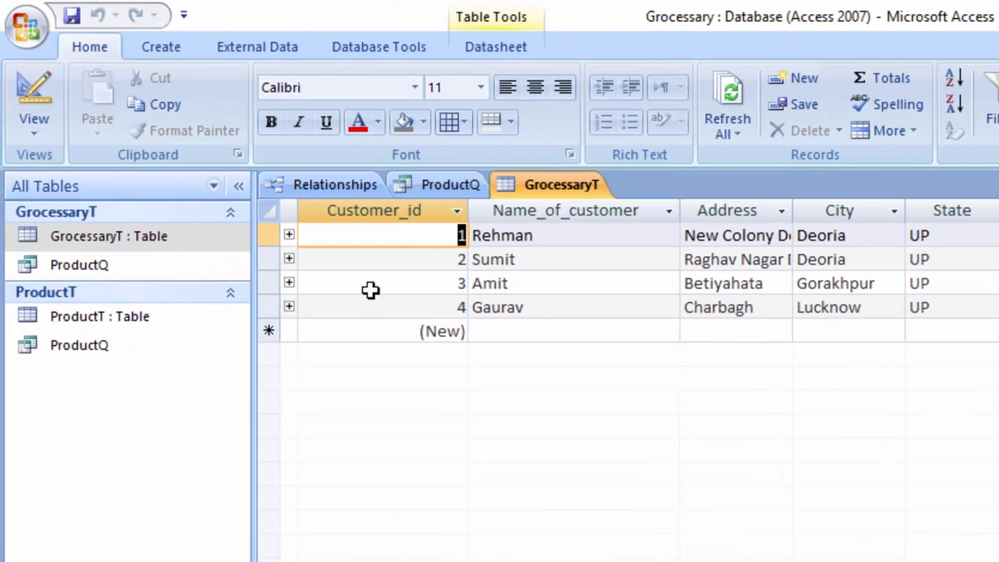
pyautogui.click(289, 235)
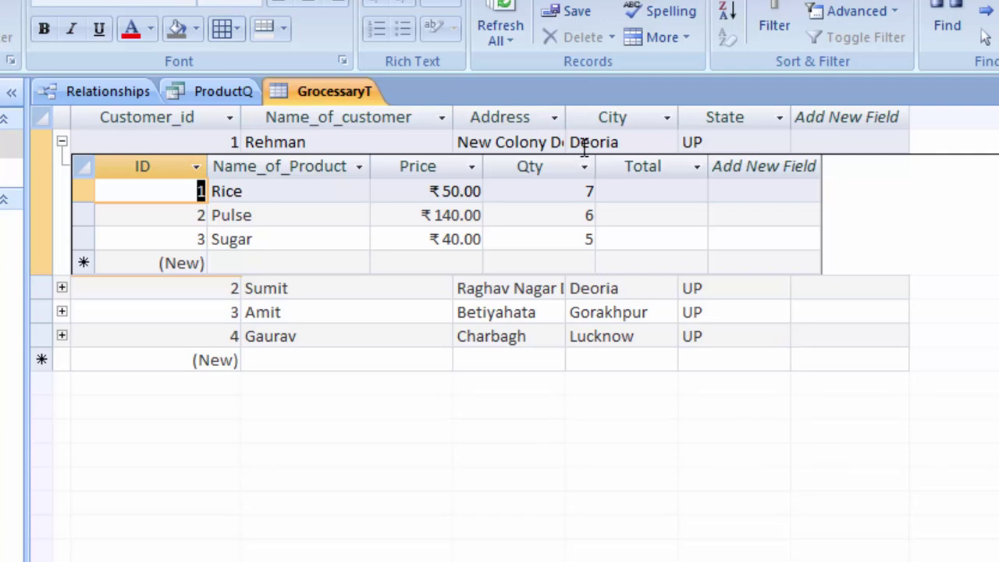
pyautogui.moveTo(565, 118); pyautogui.dragTo(637, 156)
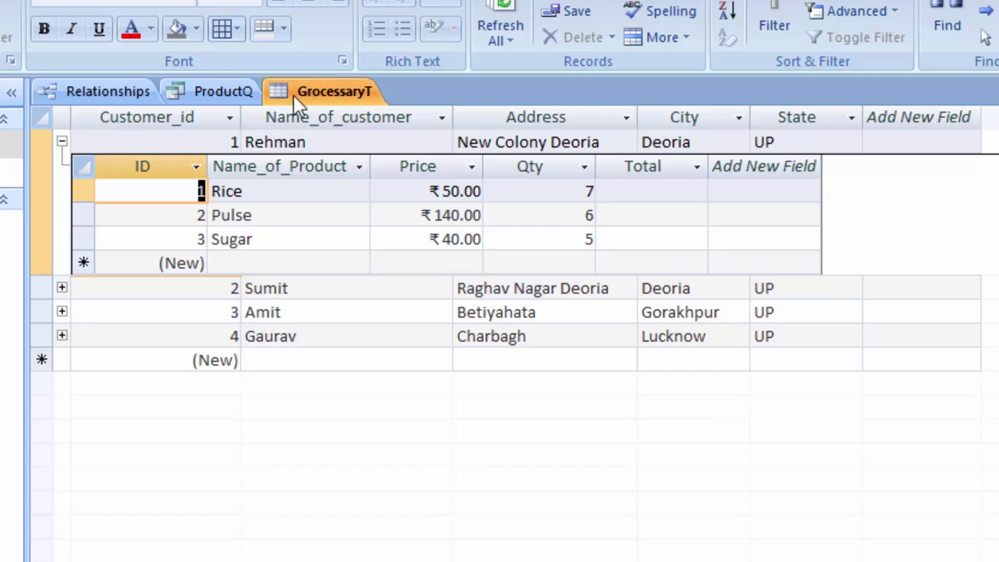
# Step: Close the GrocessaryT table, saving its layout changes
pyautogui.rightClick(238, 94)
pyautogui.press('Escape')
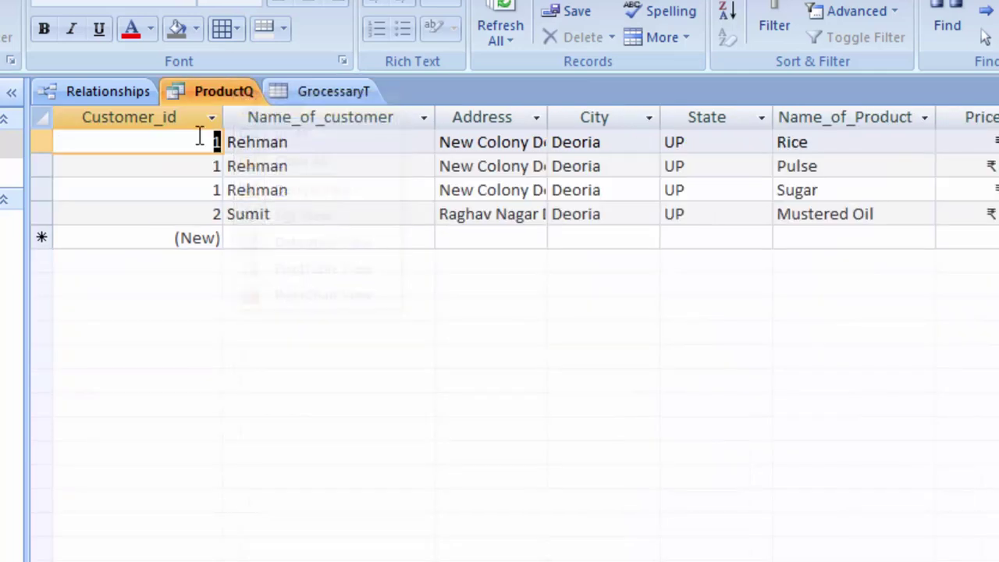
pyautogui.rightClick(80, 94)
pyautogui.press('Escape')
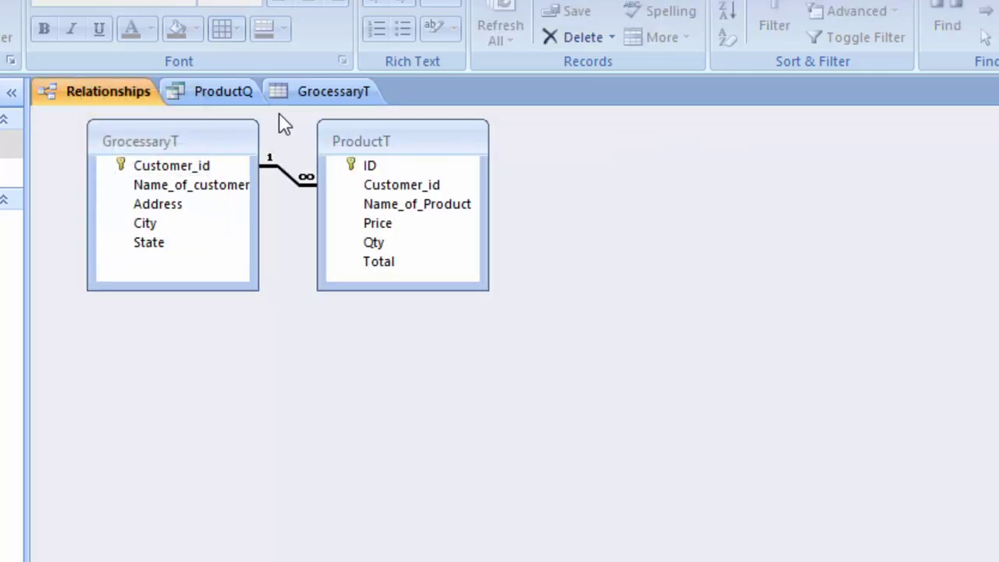
pyautogui.rightClick(325, 92)
pyautogui.click(374, 127)
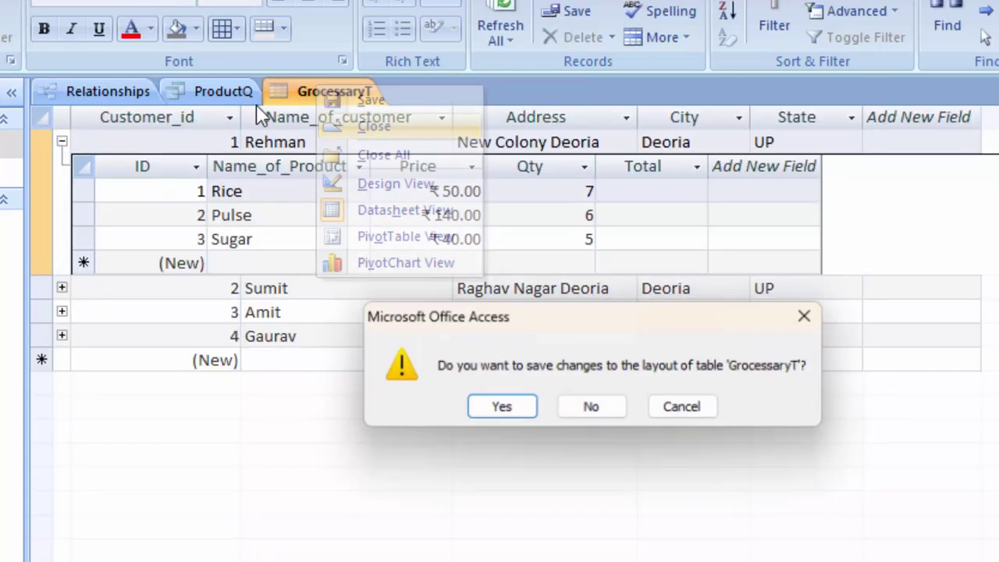
pyautogui.click(533, 413)
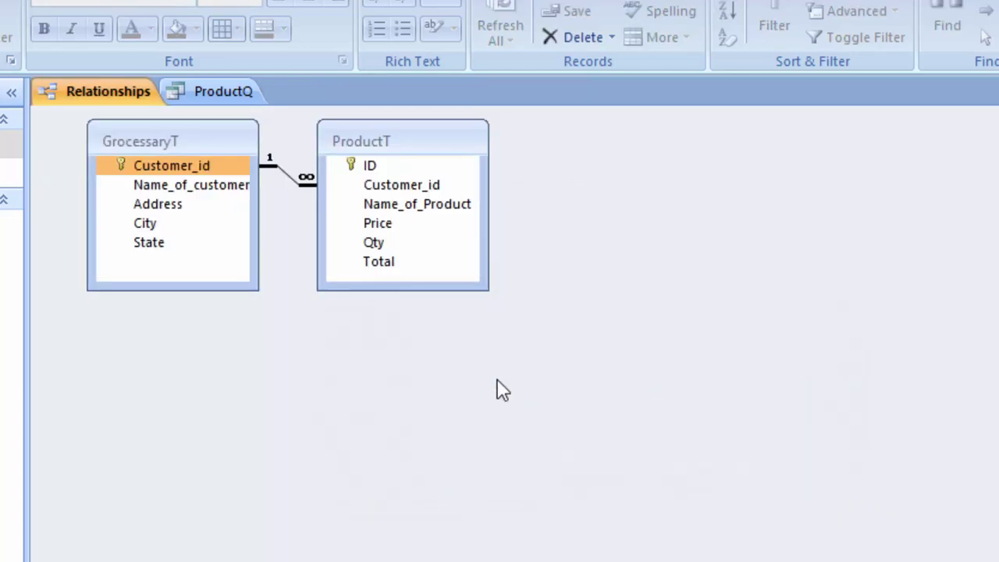
# Step: Close the ProductQ query and the relationships layout
pyautogui.rightClick(207, 95)
pyautogui.click(239, 102)
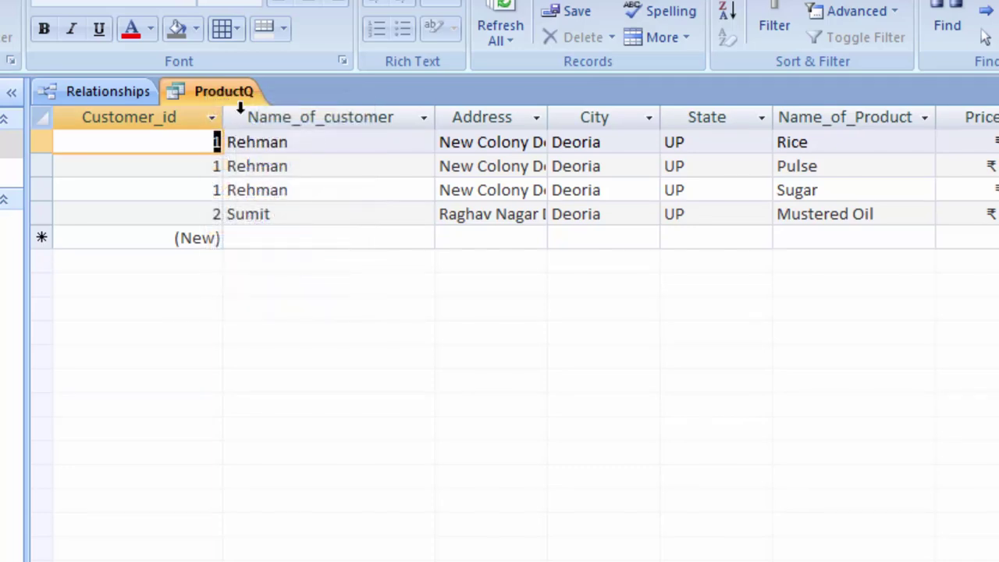
pyautogui.rightClick(242, 103)
pyautogui.click(265, 145)
pyautogui.rightClick(67, 85)
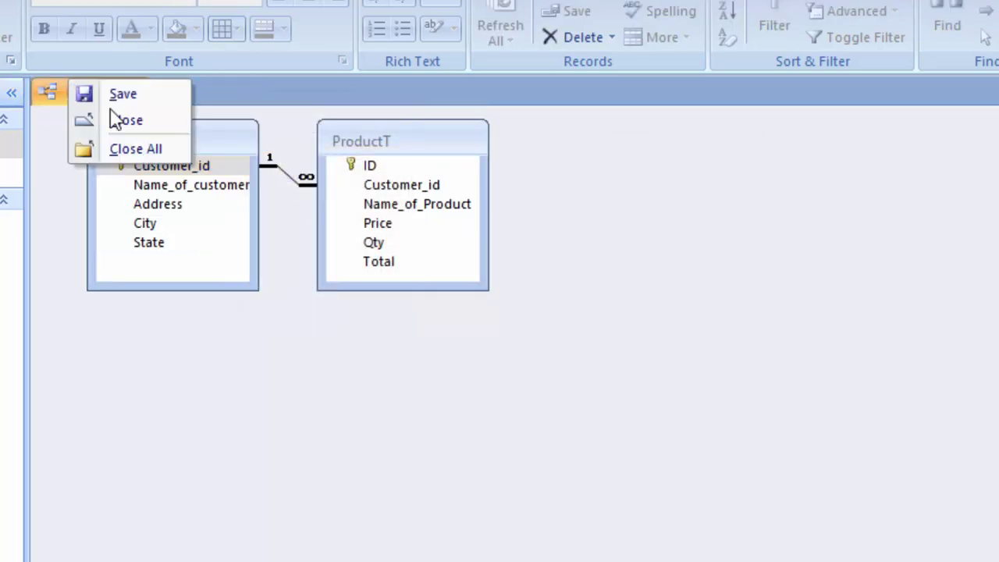
pyautogui.click(111, 117)
# Step: Save the relationships layout and start the Simple Query Wizard
pyautogui.click(484, 409)
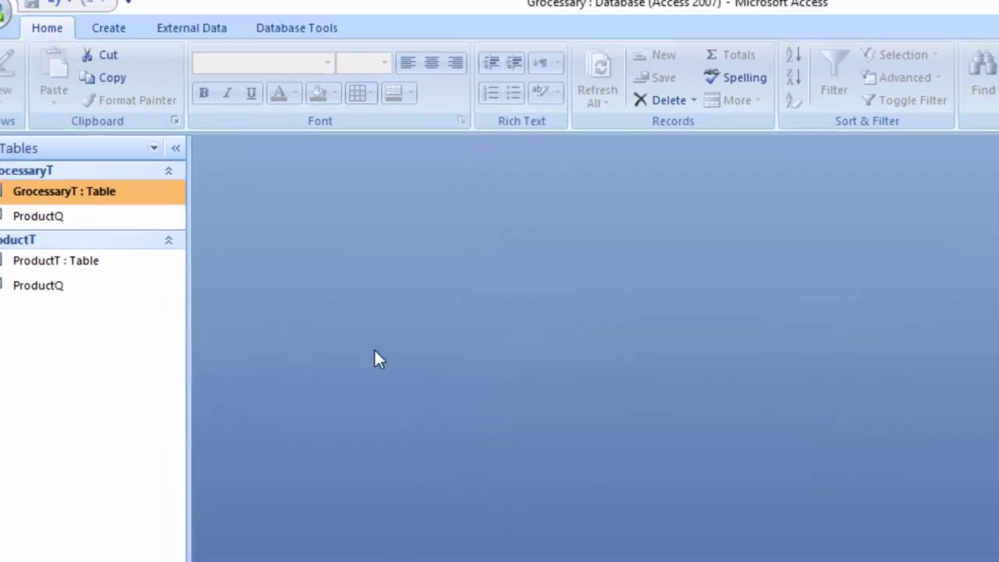
pyautogui.click(118, 43)
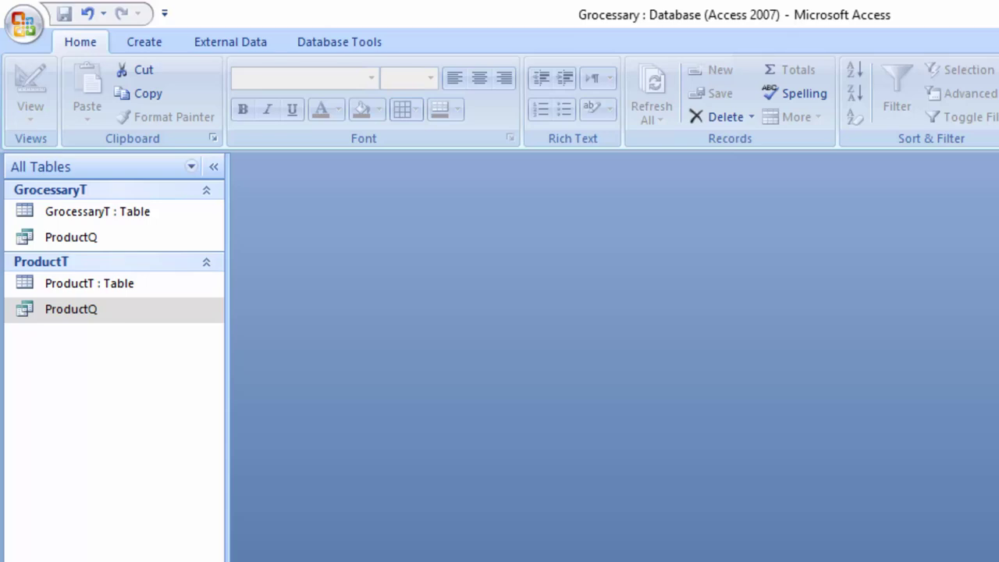
pyautogui.click(156, 43)
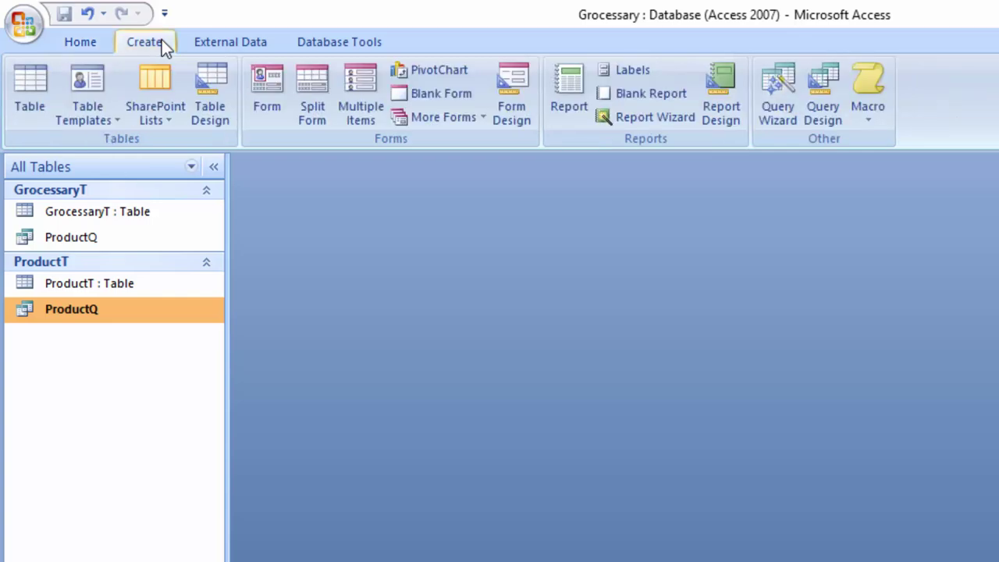
pyautogui.click(779, 78)
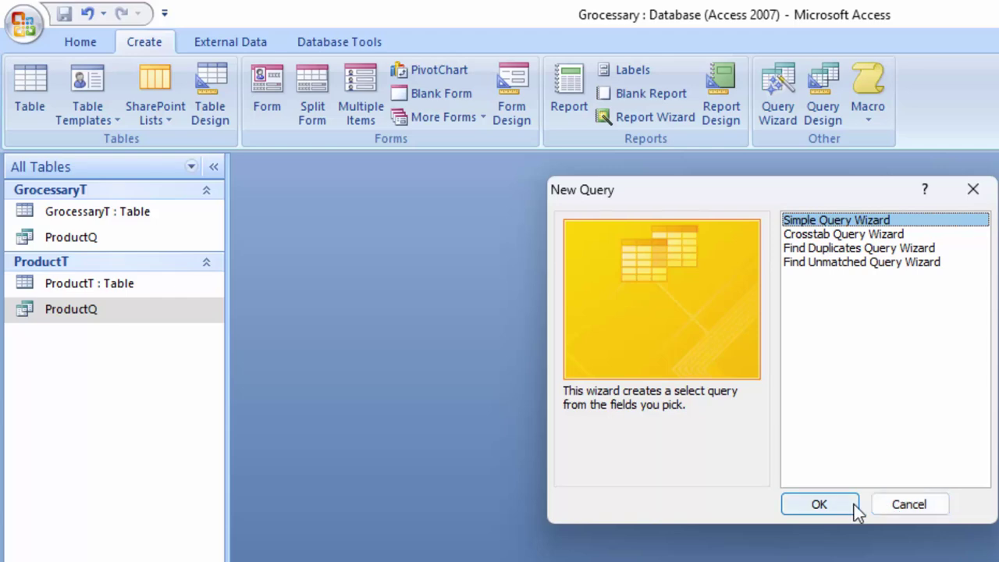
pyautogui.click(853, 504)
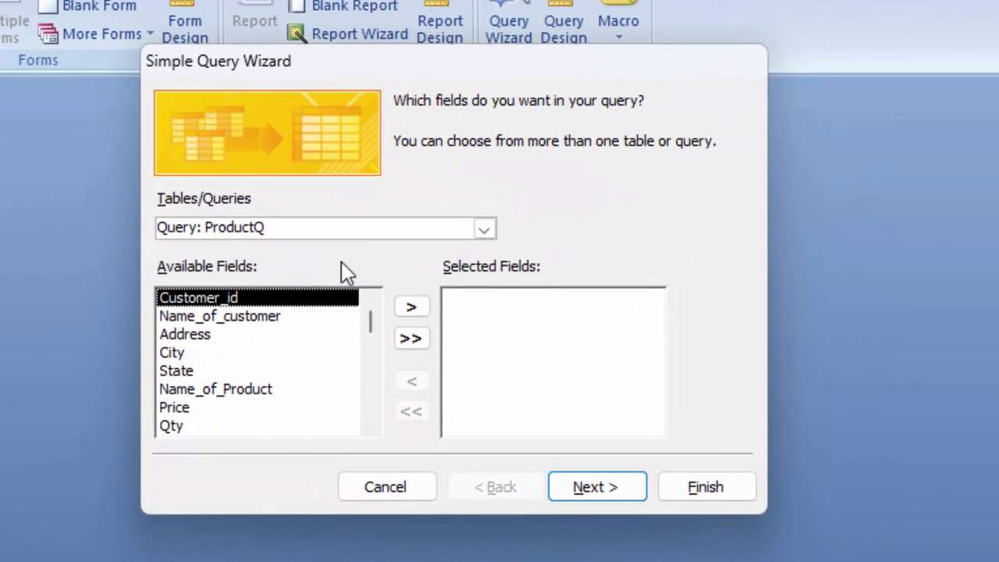
# Step: Build a detail query from all ProductQ fields and open it in design view
pyautogui.click(402, 343)
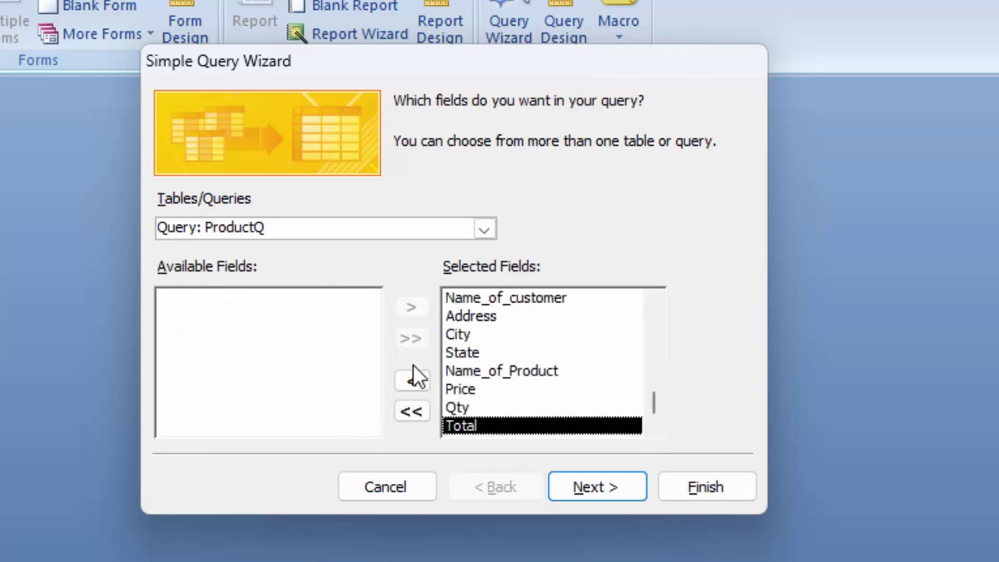
pyautogui.click(590, 490)
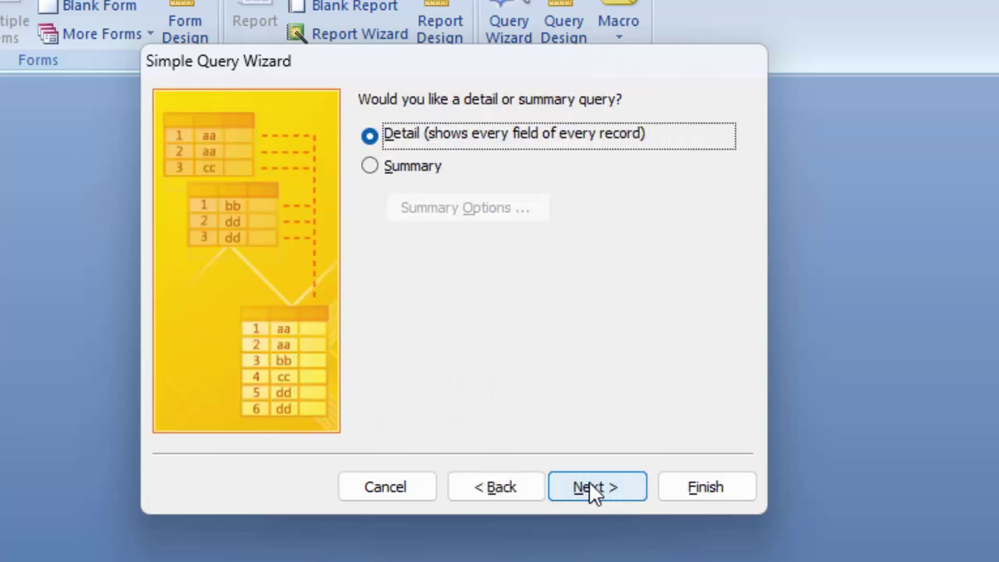
pyautogui.click(593, 490)
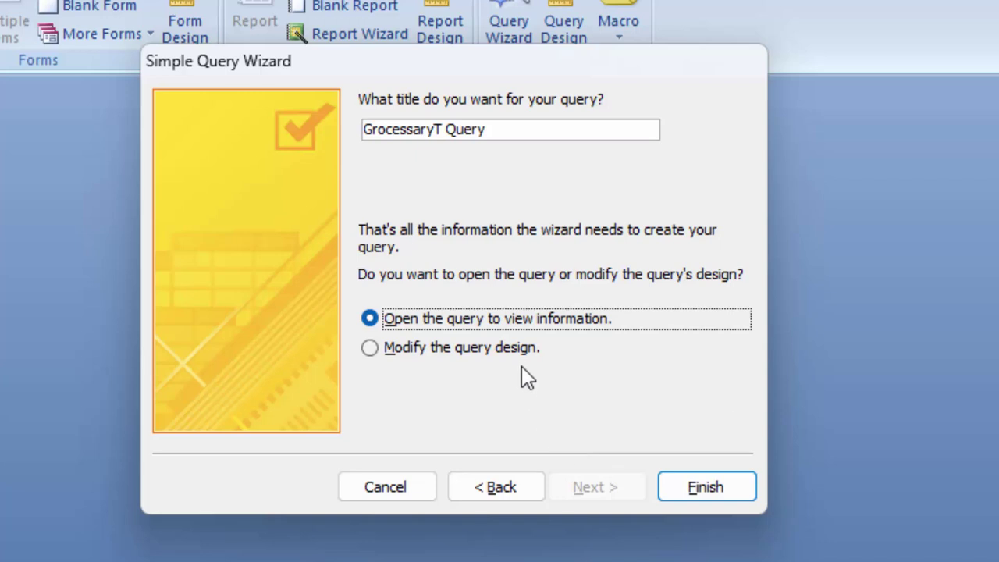
pyautogui.click(518, 353)
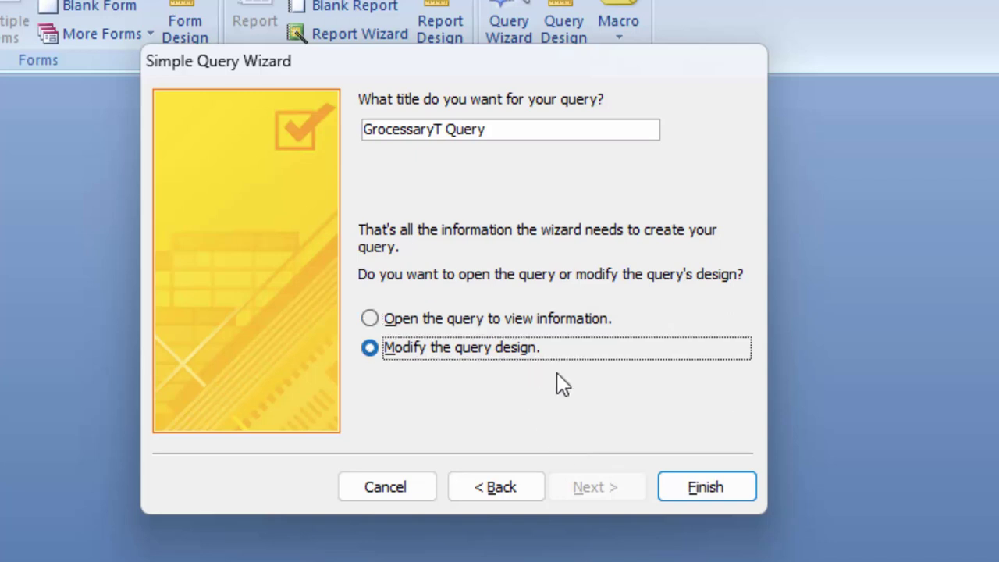
pyautogui.click(722, 472)
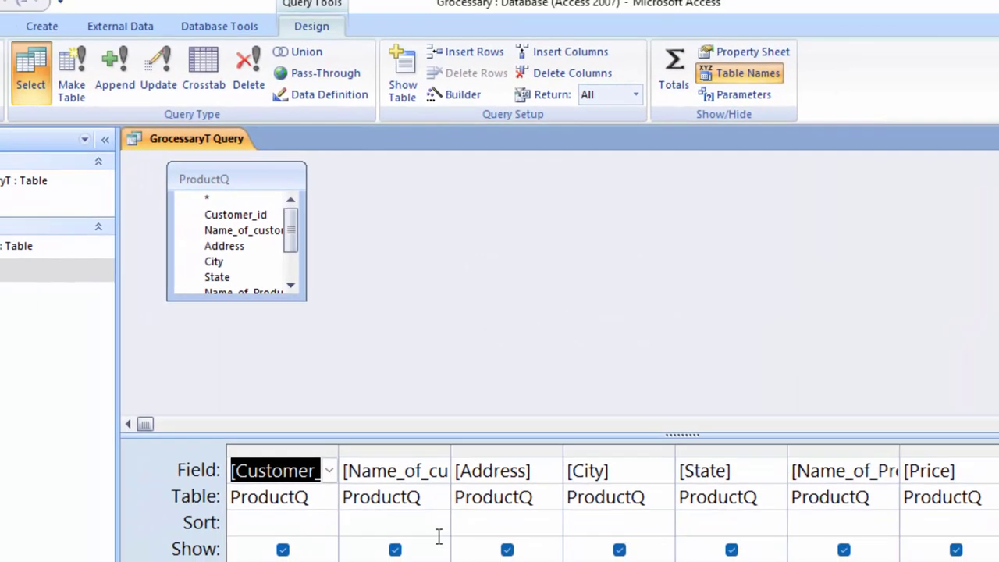
pyautogui.moveTo(304, 299); pyautogui.dragTo(338, 370)
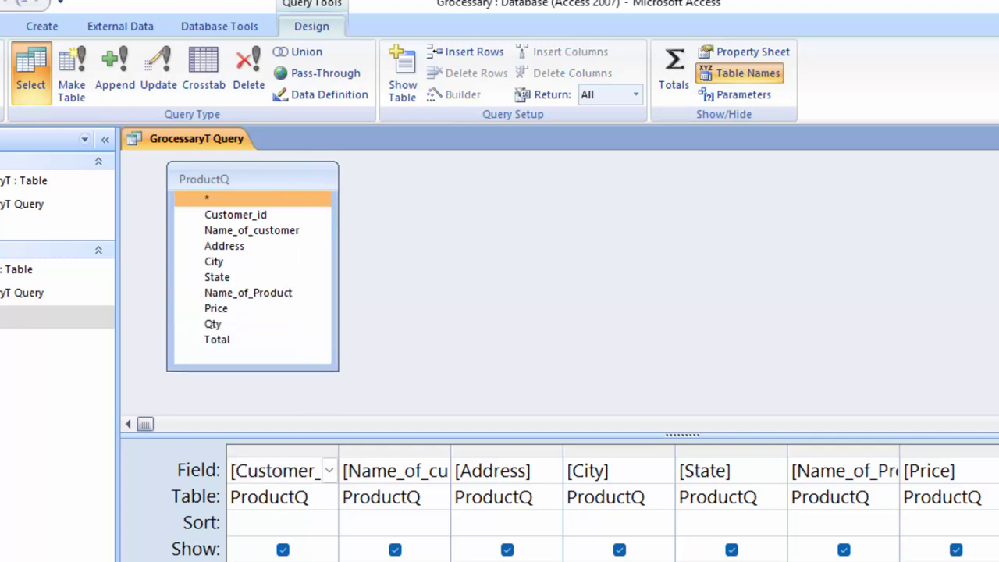
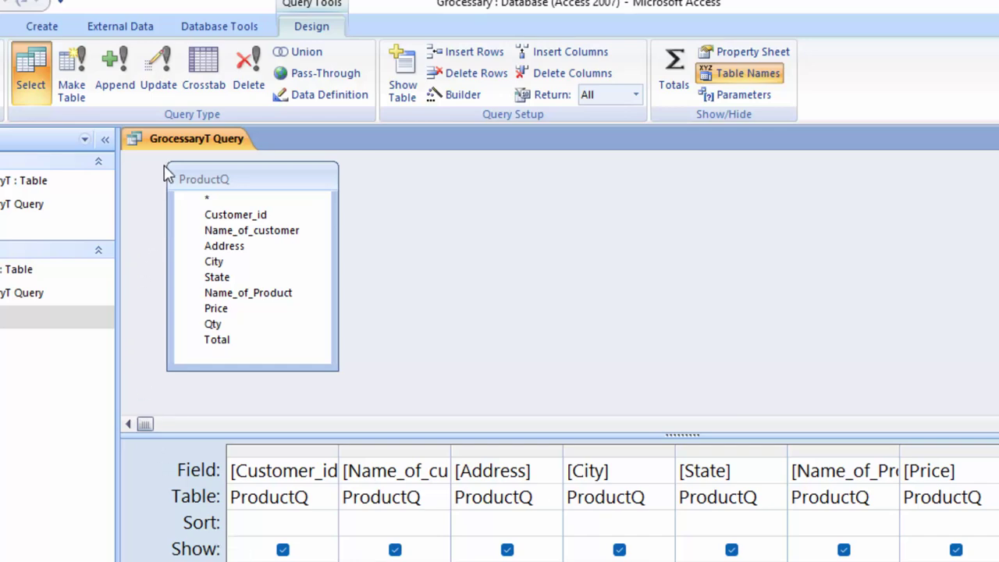
# Step: Close the open query without saving its changes
pyautogui.rightClick(141, 140)
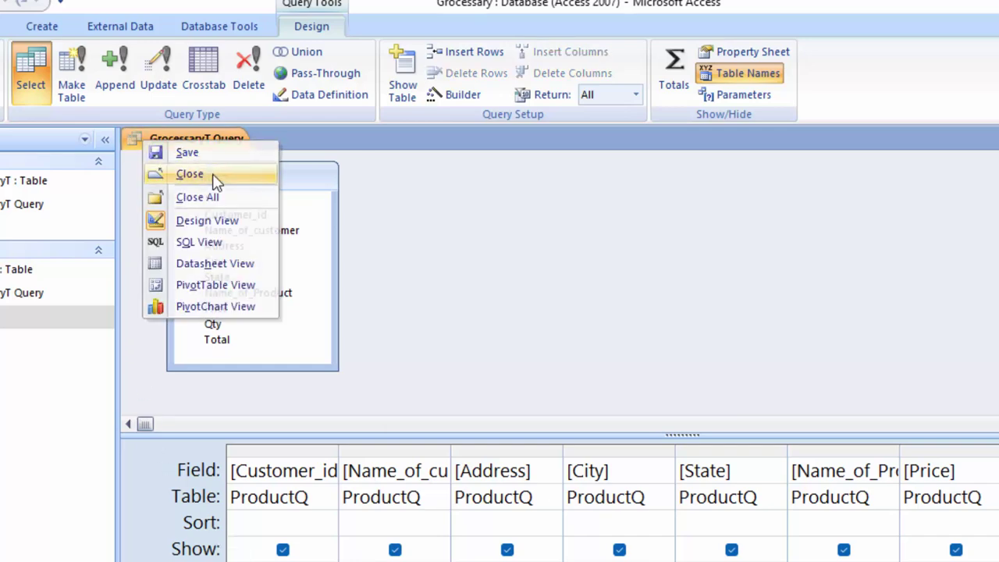
pyautogui.click(216, 181)
pyautogui.click(555, 398)
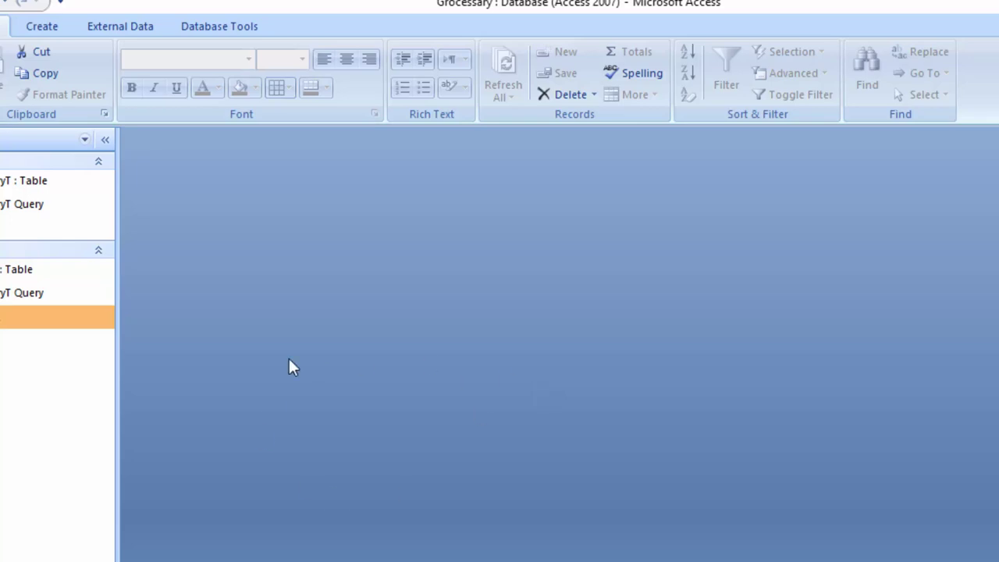
# Step: Start the Form Wizard and add all ProductQ fields to the form
pyautogui.click(59, 23)
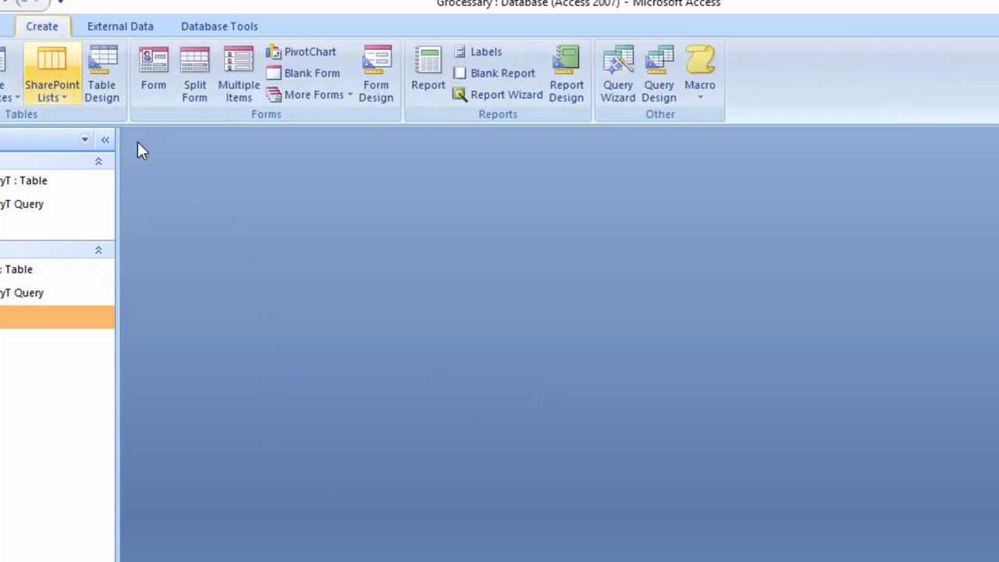
pyautogui.click(313, 92)
pyautogui.click(336, 131)
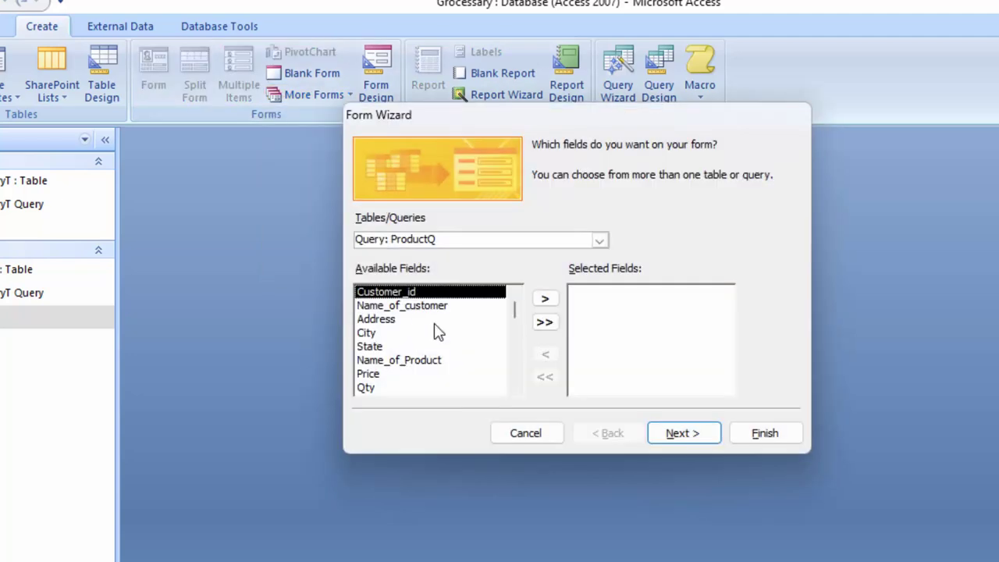
pyautogui.click(544, 298)
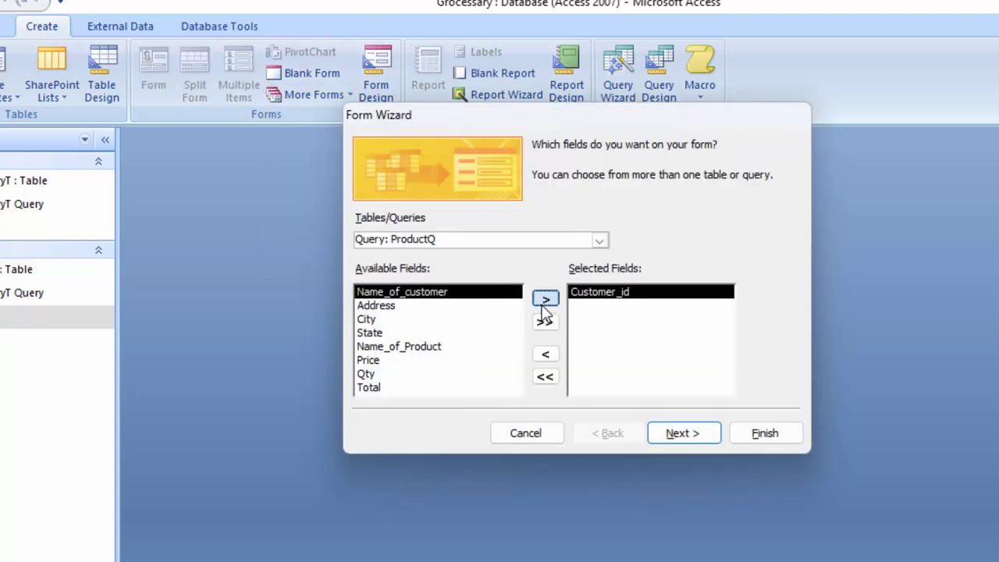
pyautogui.click(544, 299)
pyautogui.click(544, 299)
pyautogui.click(545, 299)
pyautogui.click(544, 299)
pyautogui.click(544, 299)
pyautogui.click(544, 299)
pyautogui.click(545, 299)
pyautogui.click(545, 298)
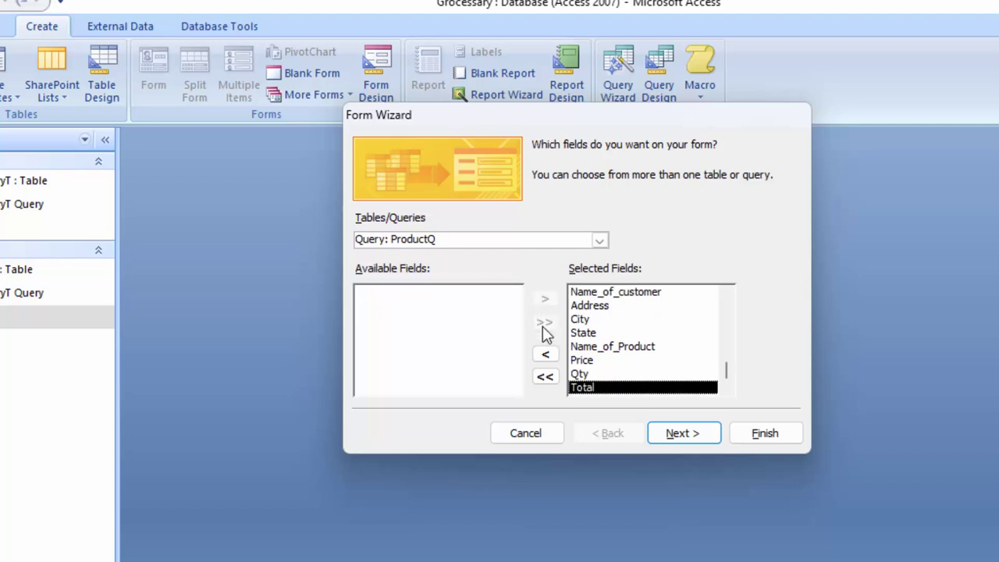
# Step: Keep the default layout and choose the Northwind style
pyautogui.click(659, 433)
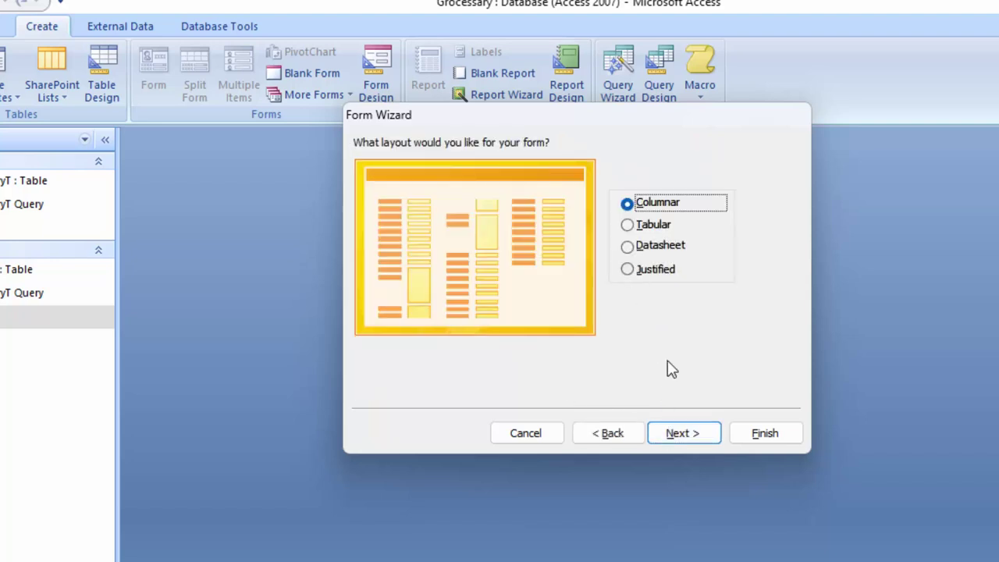
pyautogui.click(681, 434)
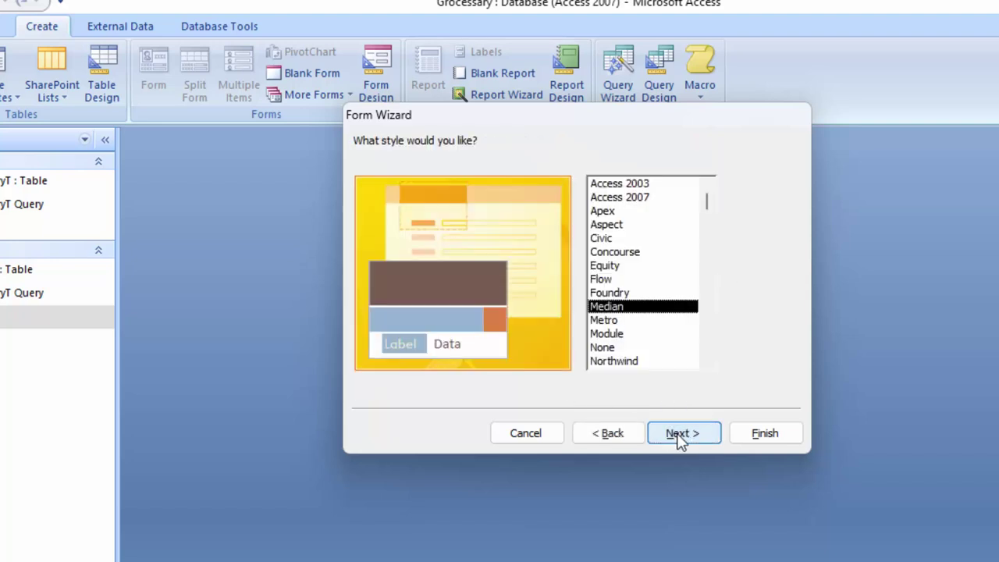
pyautogui.click(605, 336)
pyautogui.click(613, 361)
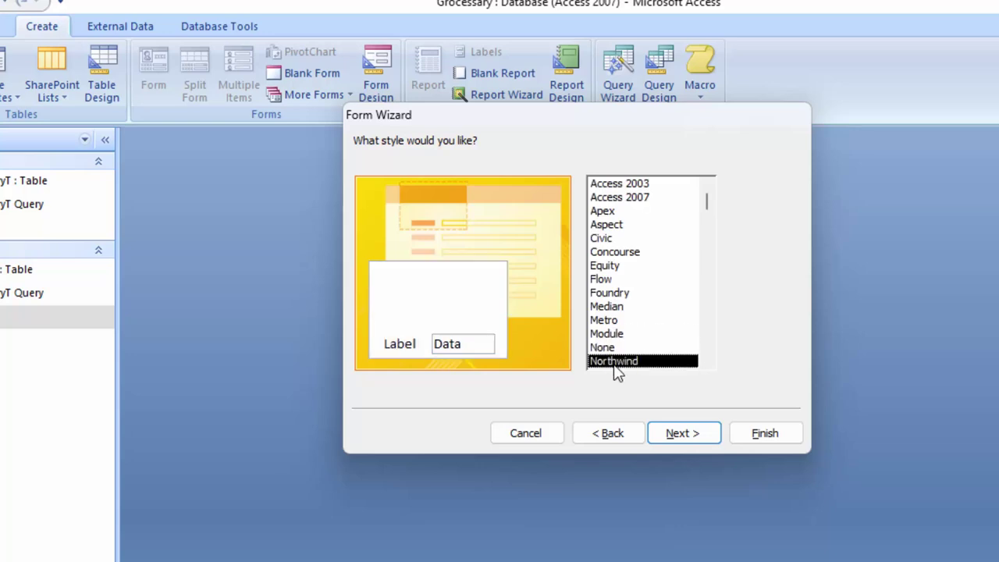
pyautogui.click(617, 349)
pyautogui.click(619, 362)
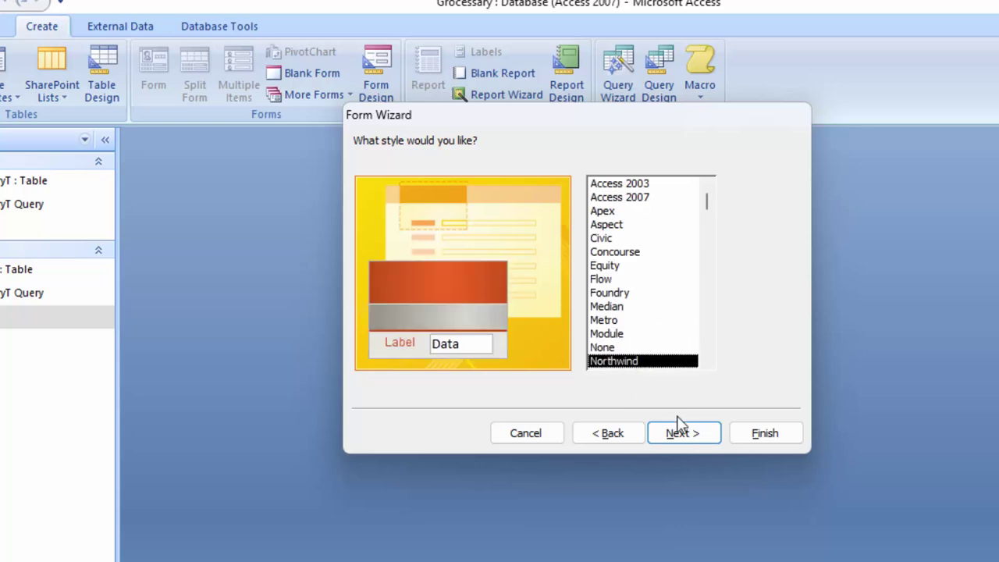
# Step: Title the form Product, open it for design changes, and dismiss the failure message
pyautogui.click(691, 431)
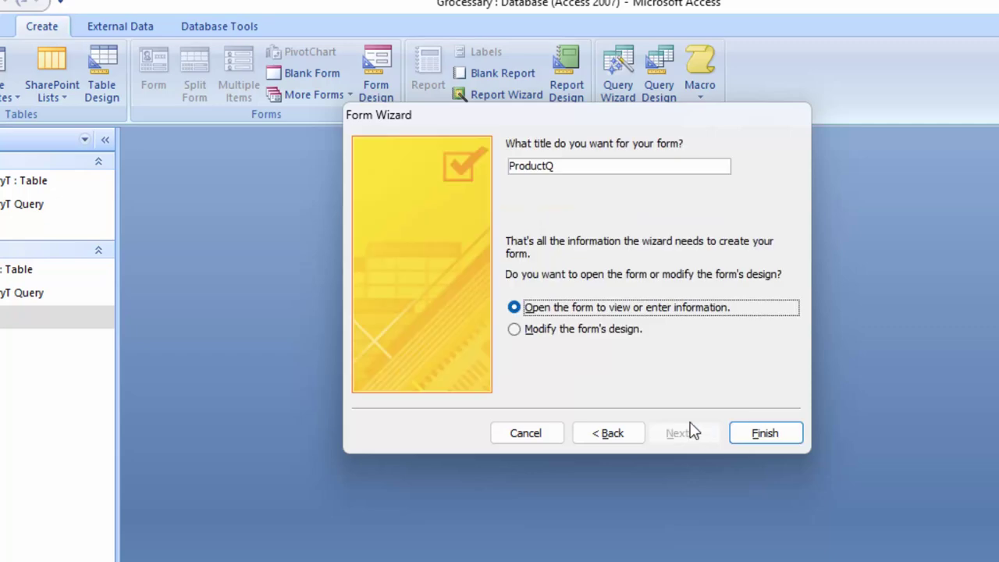
pyautogui.click(581, 330)
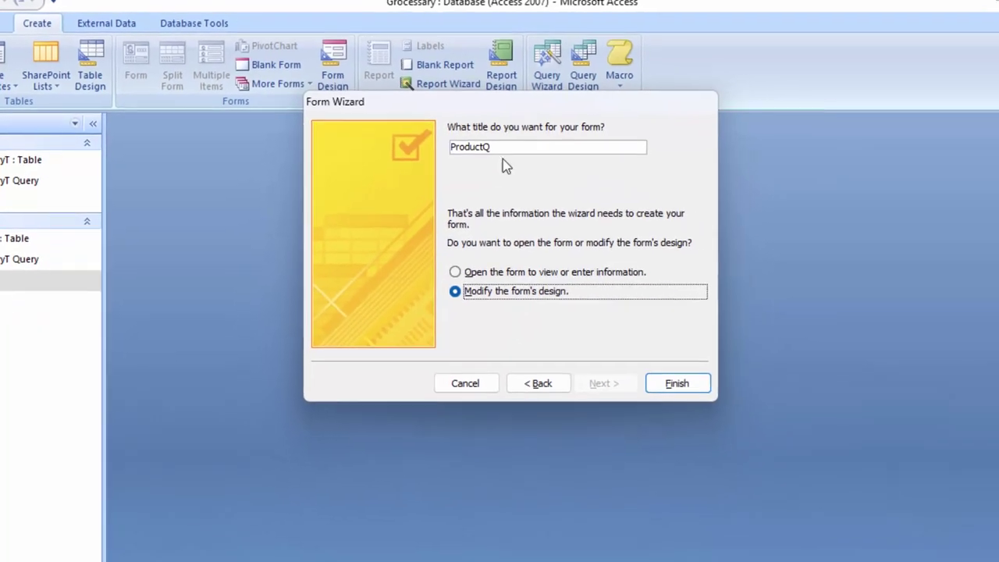
pyautogui.press('BackSpace')
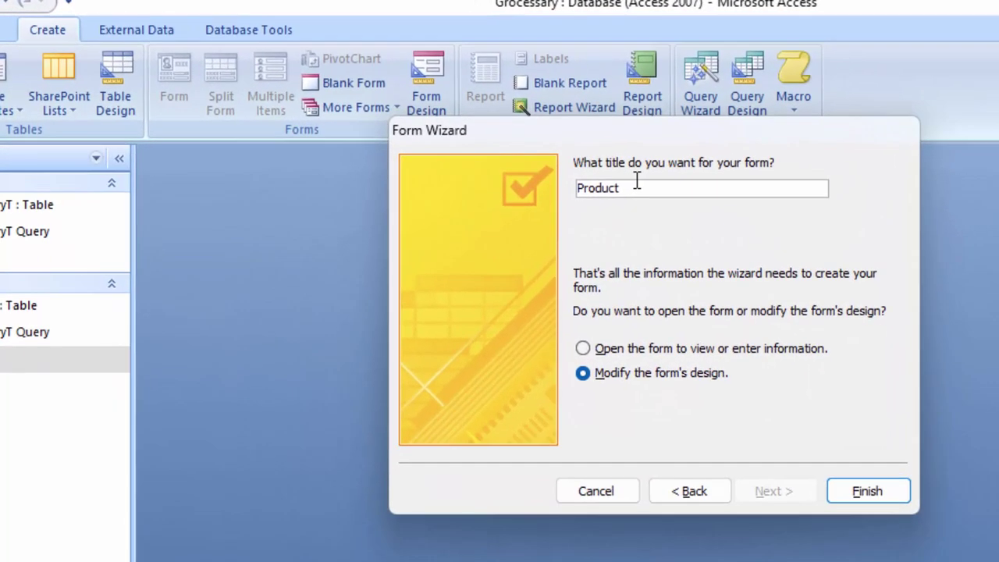
pyautogui.press('Return')
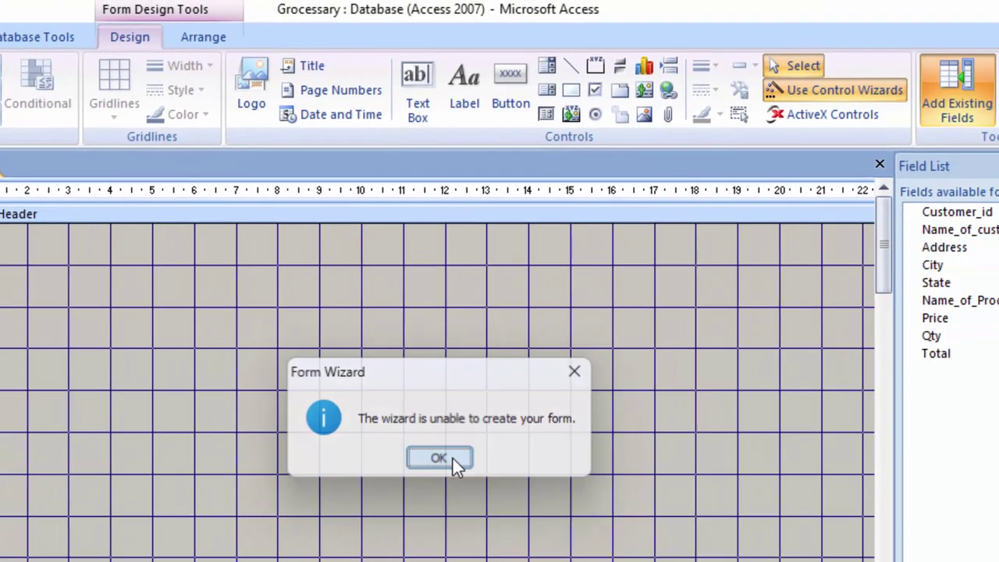
pyautogui.click(657, 451)
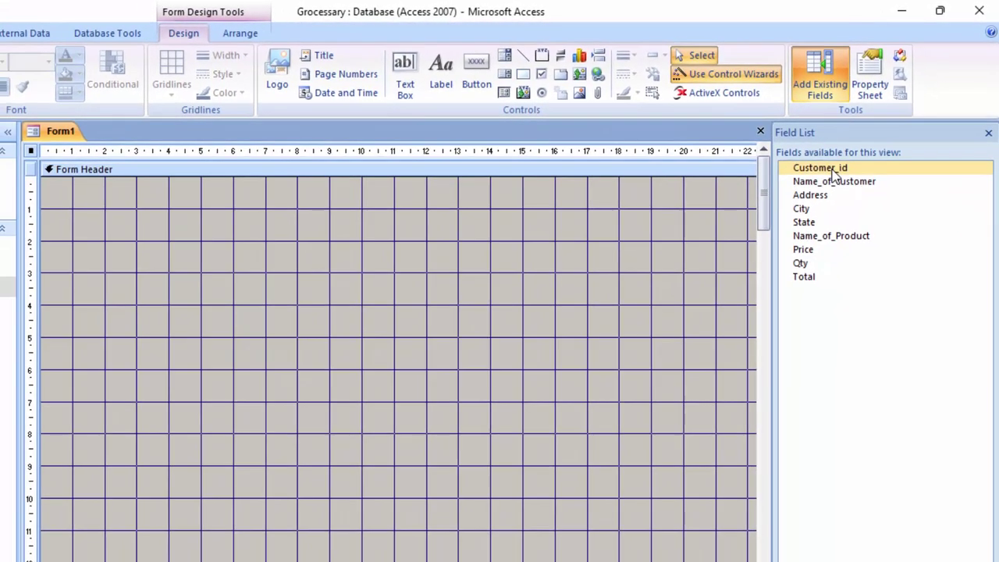
# Step: Place Customer_id, Name_of_customer, Address, City and State in one column on the form
pyautogui.moveTo(816, 168)
pyautogui.mouseDown()
pyautogui.moveTo(781, 184)
pyautogui.moveTo(235, 235)
pyautogui.mouseUp()
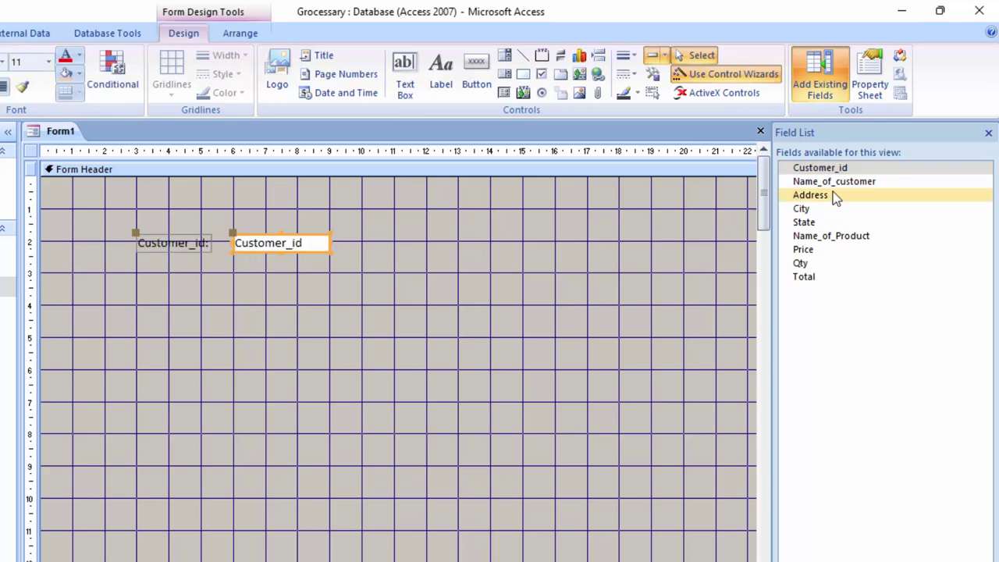
pyautogui.moveTo(831, 181); pyautogui.dragTo(508, 269)
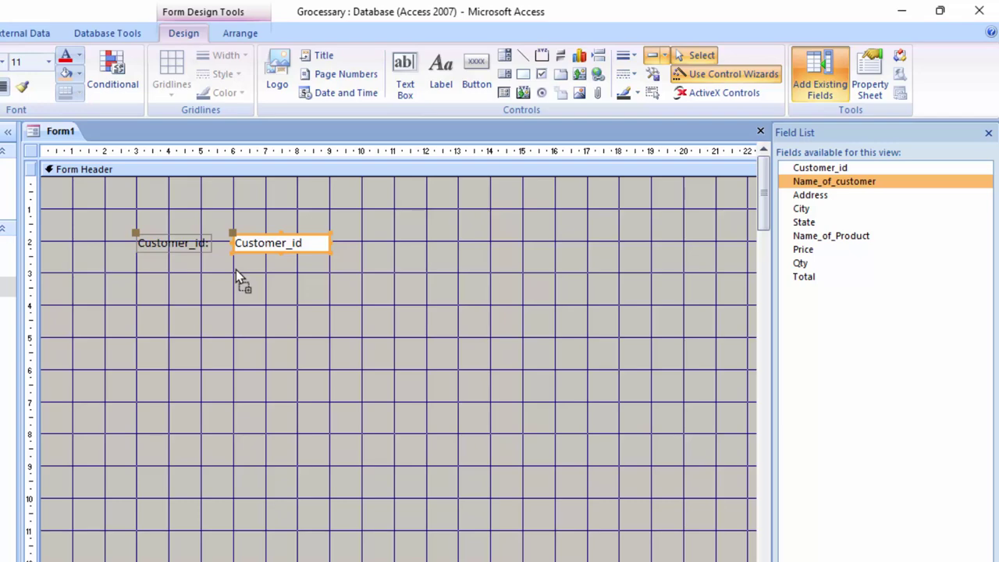
pyautogui.moveTo(236, 267); pyautogui.dragTo(235, 269)
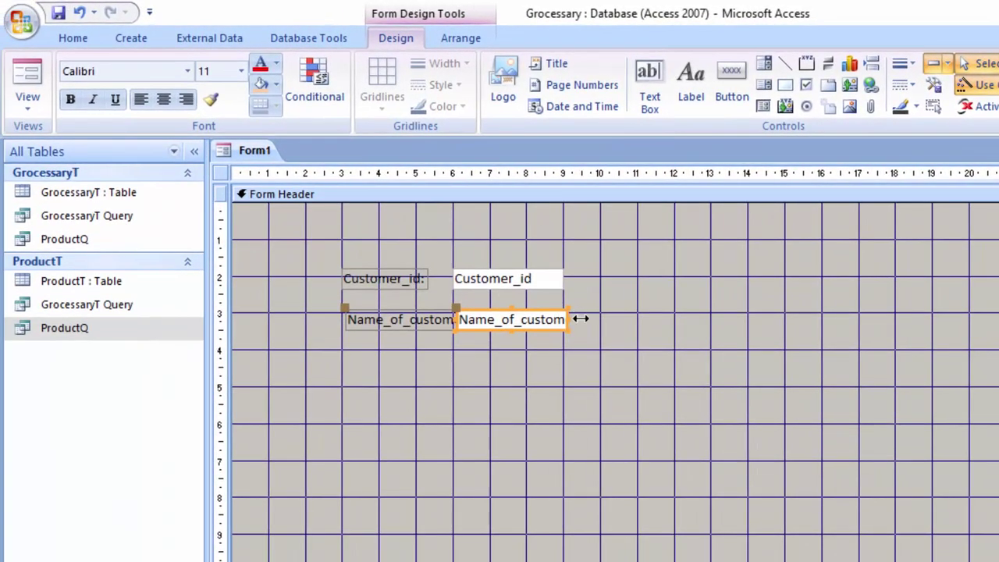
pyautogui.moveTo(493, 307); pyautogui.dragTo(544, 307)
pyautogui.moveTo(456, 319); pyautogui.dragTo(476, 320)
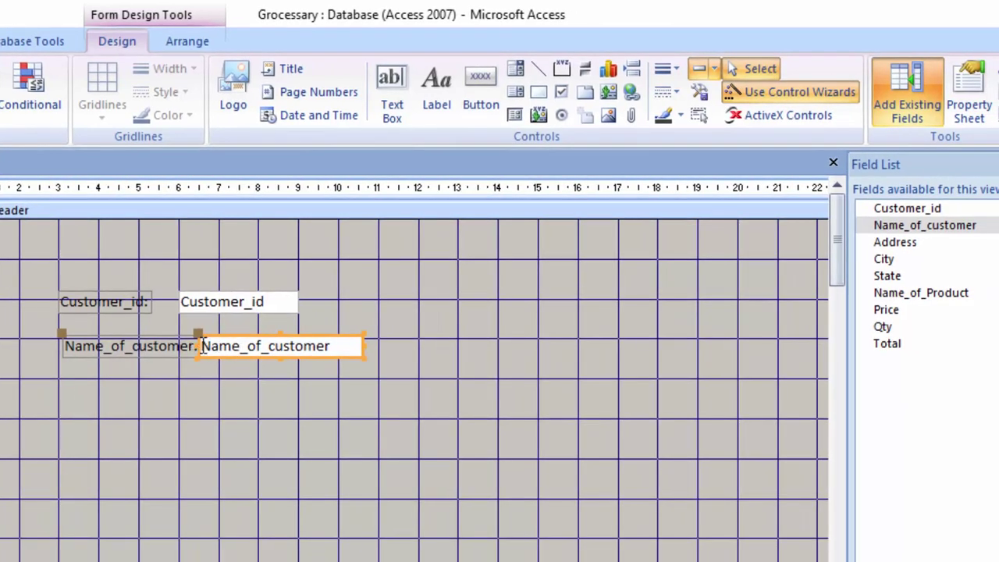
pyautogui.moveTo(201, 345); pyautogui.dragTo(219, 348)
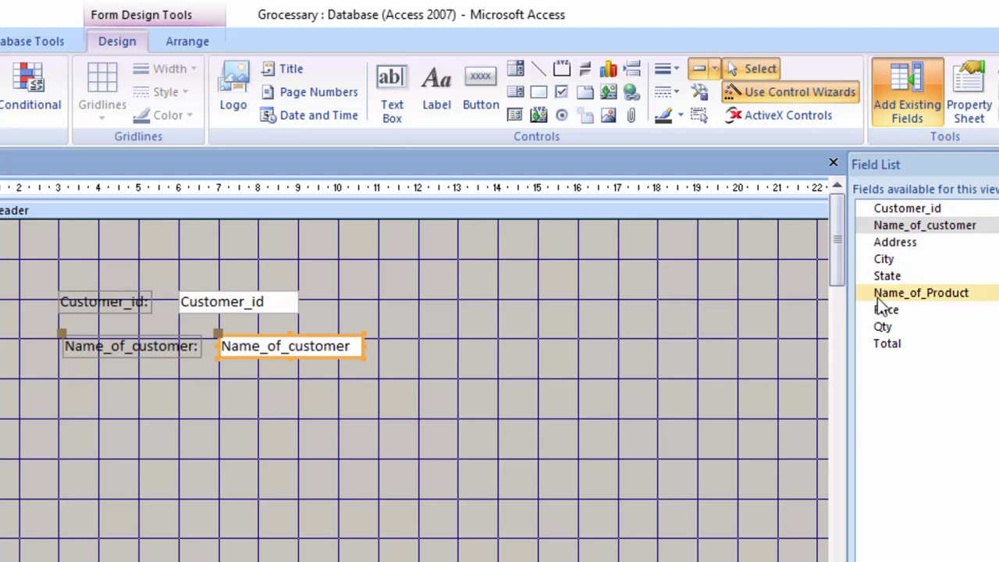
pyautogui.moveTo(899, 238)
pyautogui.mouseDown()
pyautogui.moveTo(345, 407)
pyautogui.moveTo(223, 384)
pyautogui.mouseUp()
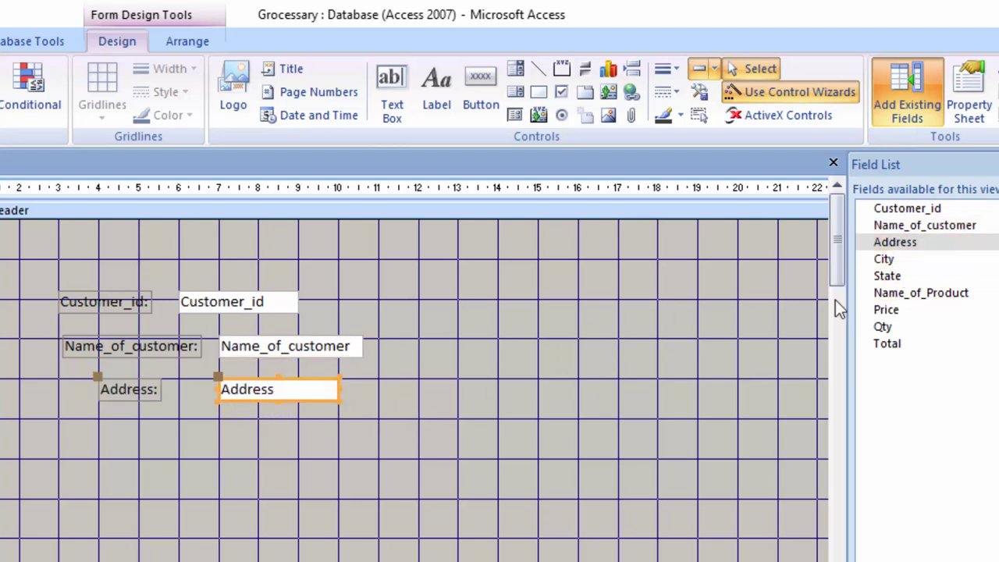
pyautogui.moveTo(903, 259)
pyautogui.mouseDown()
pyautogui.moveTo(199, 428)
pyautogui.moveTo(221, 418)
pyautogui.mouseUp()
pyautogui.moveTo(905, 275); pyautogui.dragTo(626, 421)
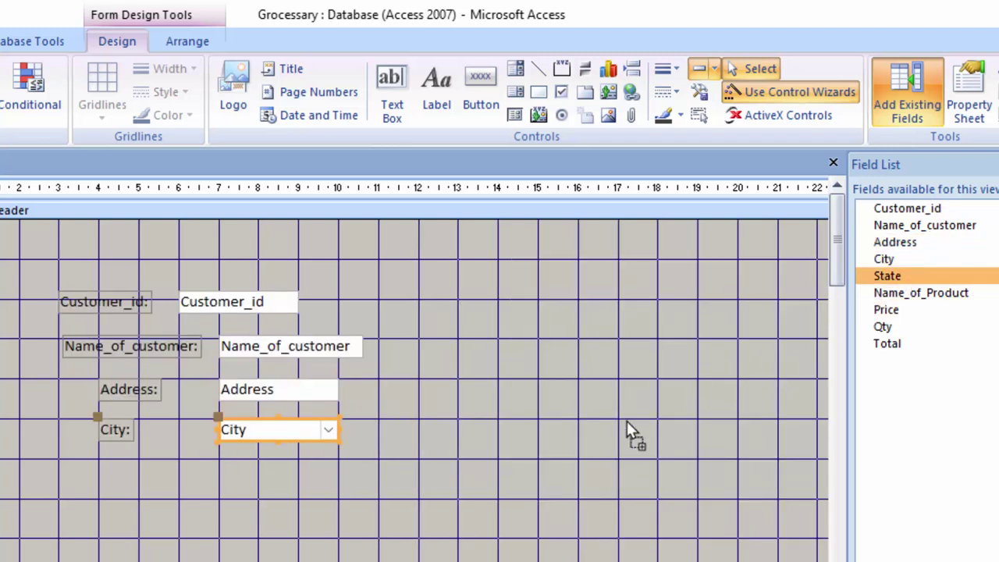
pyautogui.moveTo(224, 466); pyautogui.dragTo(224, 467)
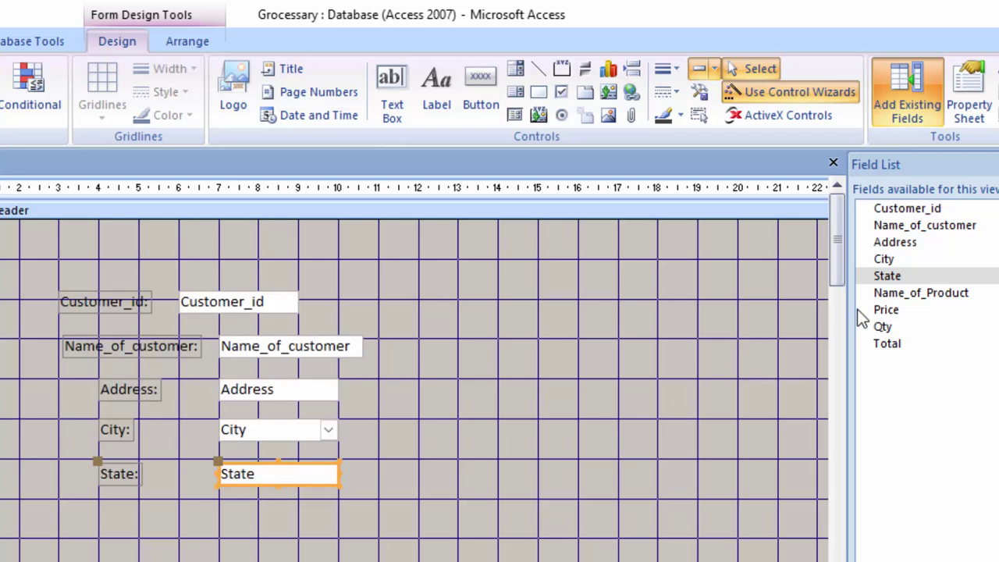
# Step: Place Name_of_Product, Price, Qty and Total in a second column beside Customer_id
pyautogui.moveTo(904, 294)
pyautogui.mouseDown()
pyautogui.moveTo(738, 331)
pyautogui.moveTo(531, 296)
pyautogui.mouseUp()
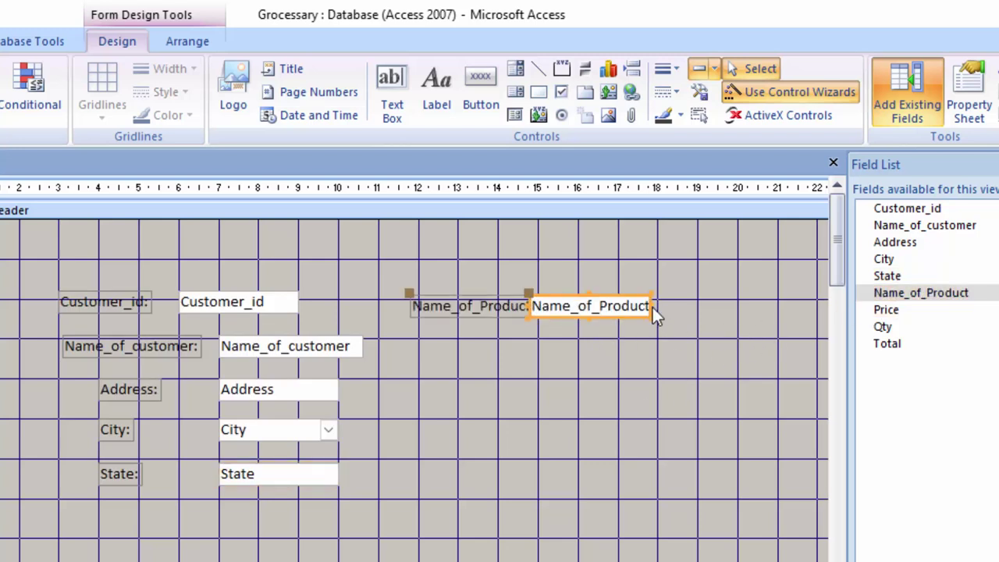
pyautogui.moveTo(652, 307); pyautogui.dragTo(710, 309)
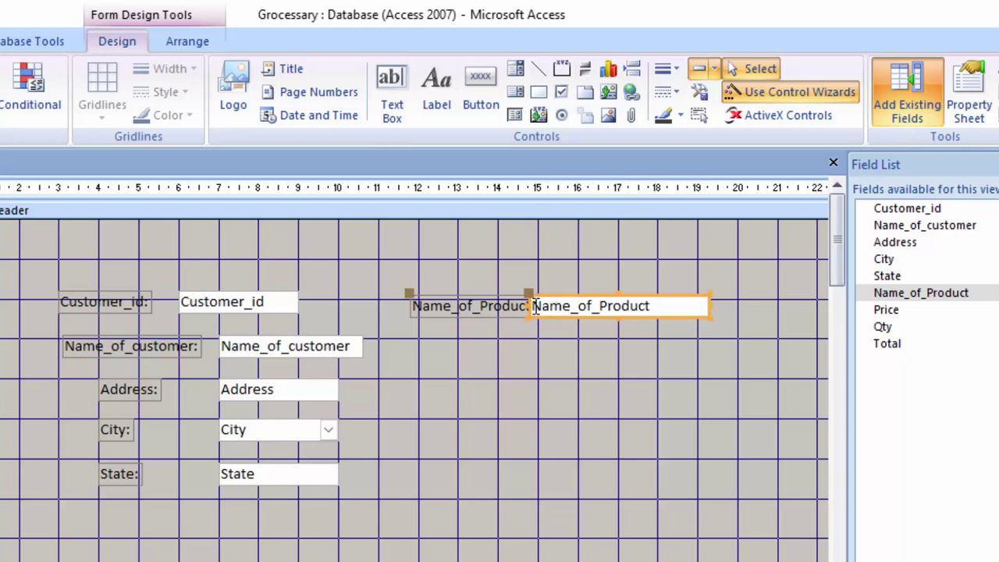
pyautogui.moveTo(533, 306); pyautogui.dragTo(560, 307)
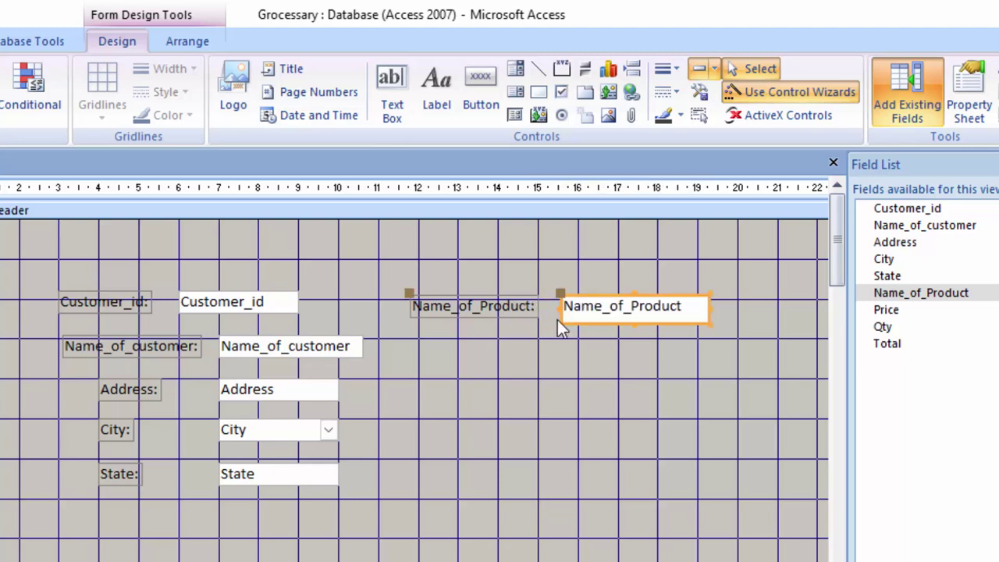
pyautogui.moveTo(709, 322); pyautogui.dragTo(708, 316)
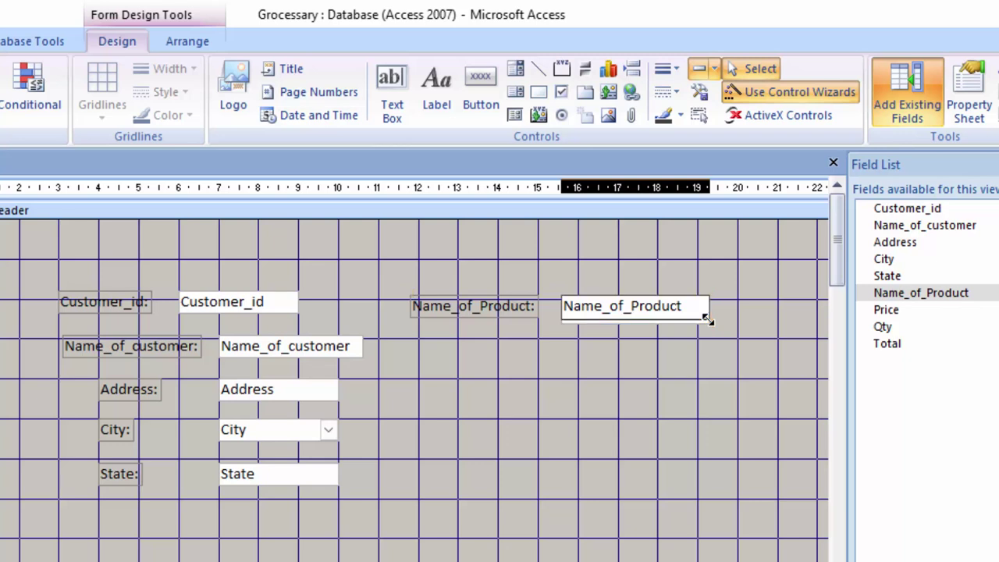
pyautogui.moveTo(886, 309); pyautogui.dragTo(714, 358)
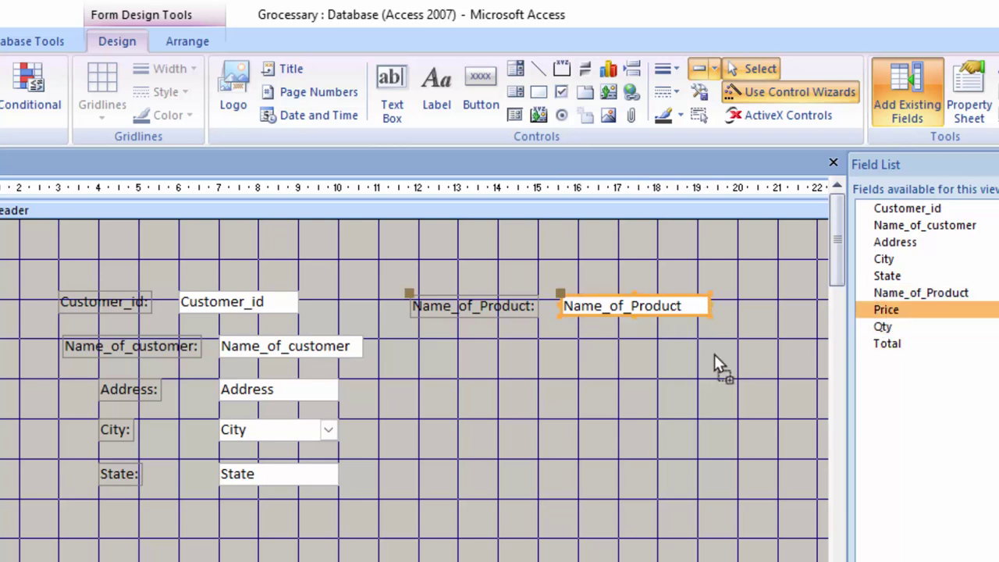
pyautogui.moveTo(566, 336); pyautogui.dragTo(566, 336)
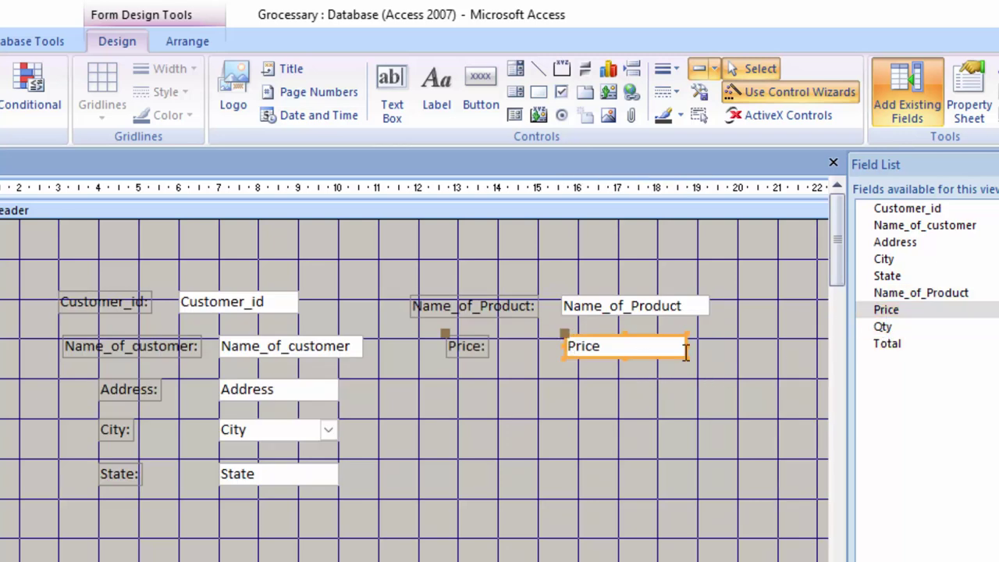
pyautogui.moveTo(883, 326); pyautogui.dragTo(704, 366)
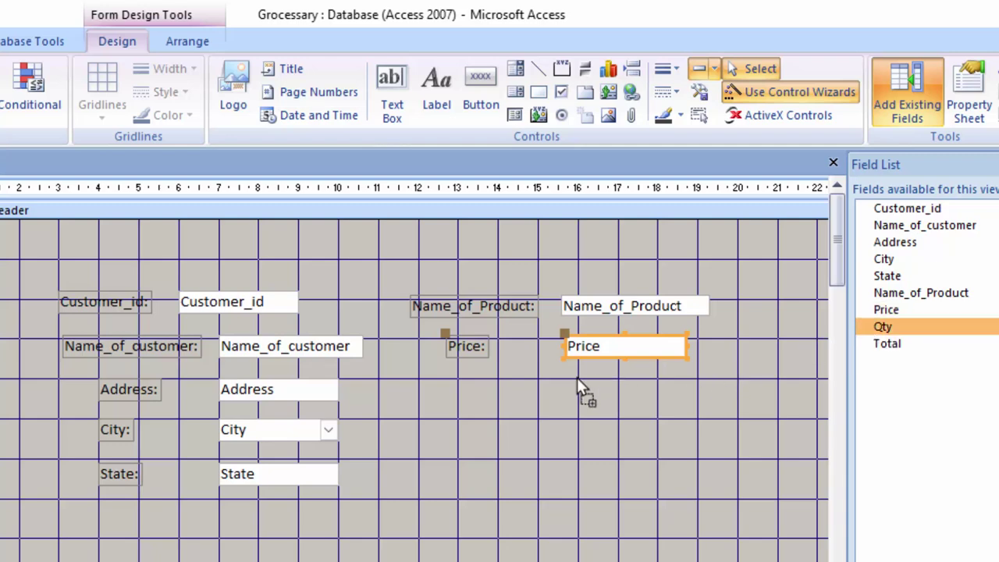
pyautogui.moveTo(578, 379); pyautogui.dragTo(575, 382)
pyautogui.moveTo(886, 343)
pyautogui.mouseDown()
pyautogui.moveTo(586, 423)
pyautogui.moveTo(573, 416)
pyautogui.mouseUp()
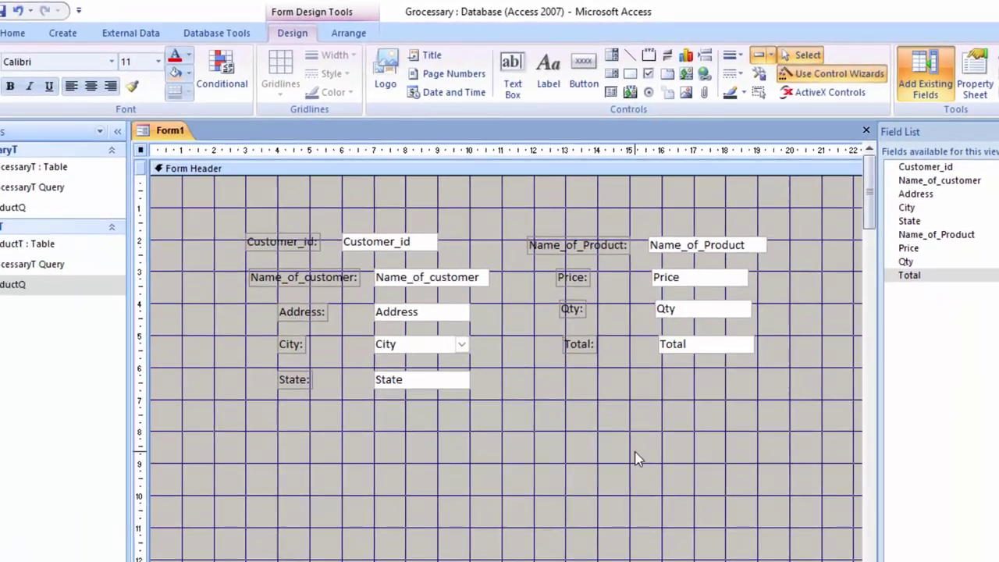
# Step: Fill the form header with peach and make all nine labels and field boxes bold
pyautogui.click(550, 546)
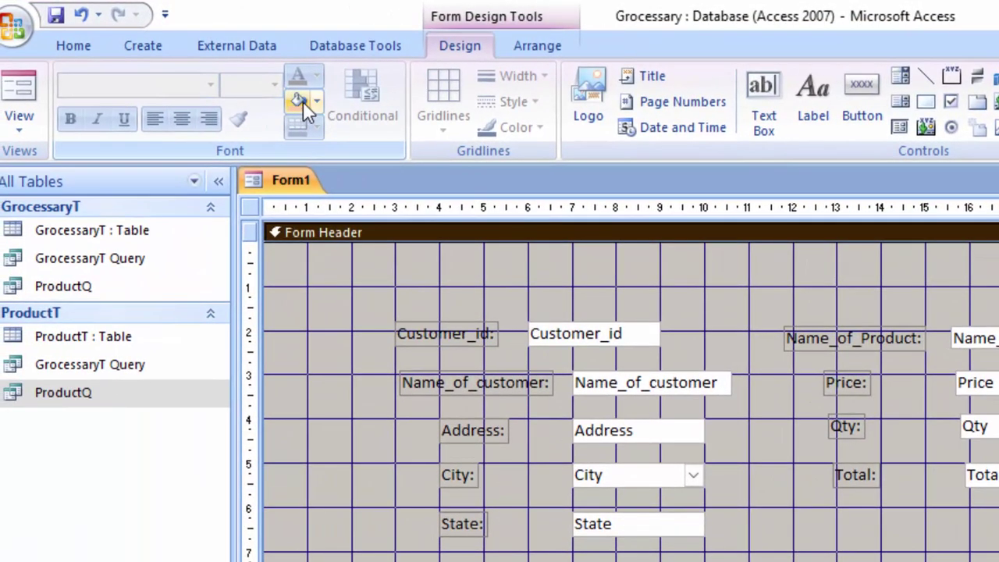
pyautogui.click(175, 74)
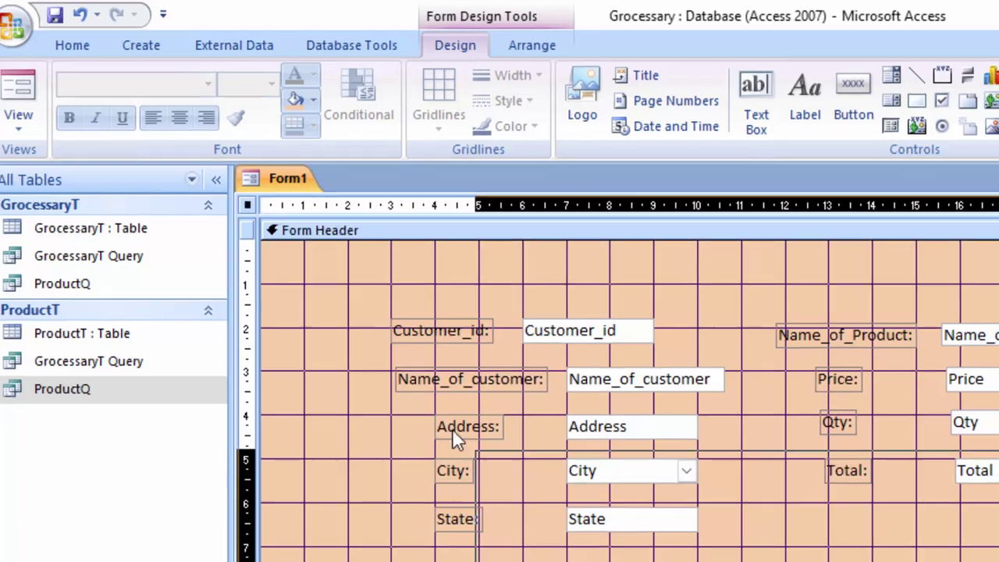
pyautogui.moveTo(967, 535); pyautogui.dragTo(291, 238)
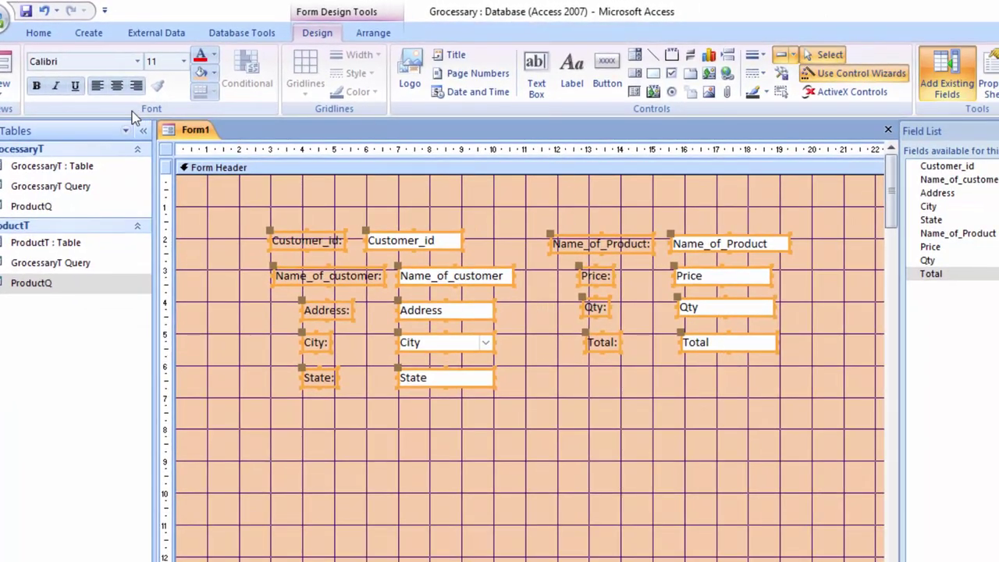
pyautogui.click(37, 86)
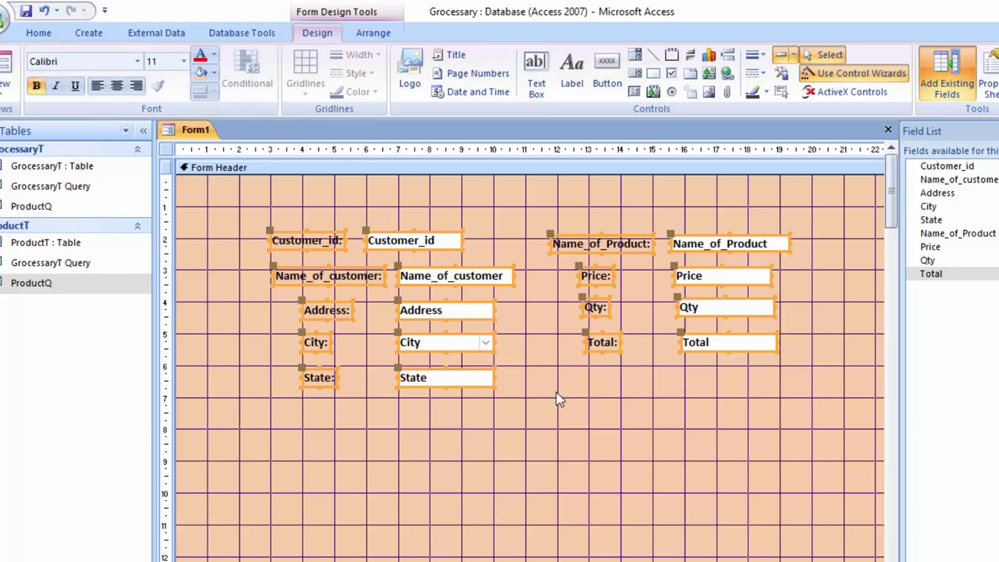
pyautogui.click(615, 82)
# Step: Add a text-captioned Go To Next Record button below State and enlarge it
pyautogui.moveTo(388, 429); pyautogui.dragTo(440, 448)
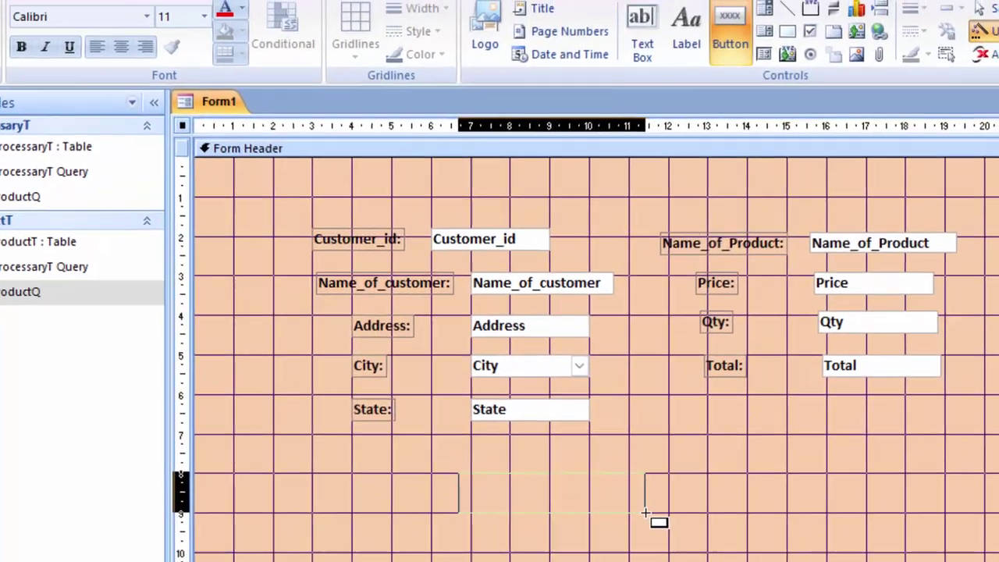
pyautogui.moveTo(539, 422); pyautogui.dragTo(664, 437)
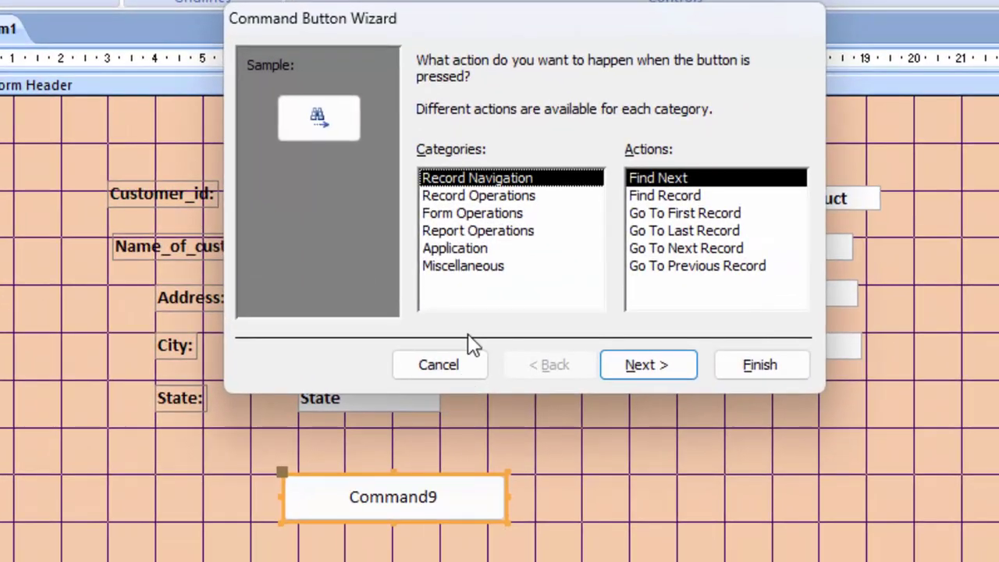
pyautogui.click(678, 214)
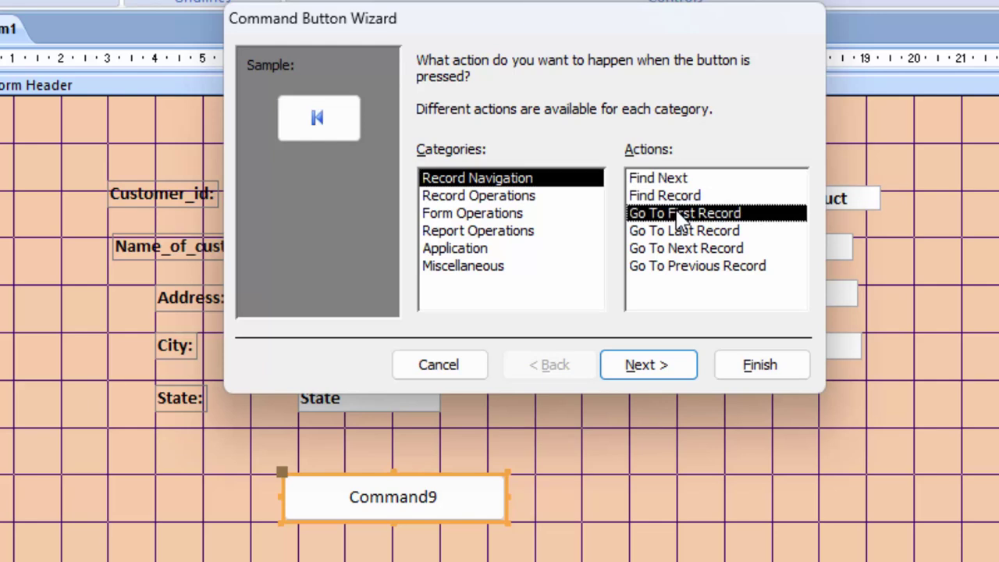
pyautogui.click(685, 248)
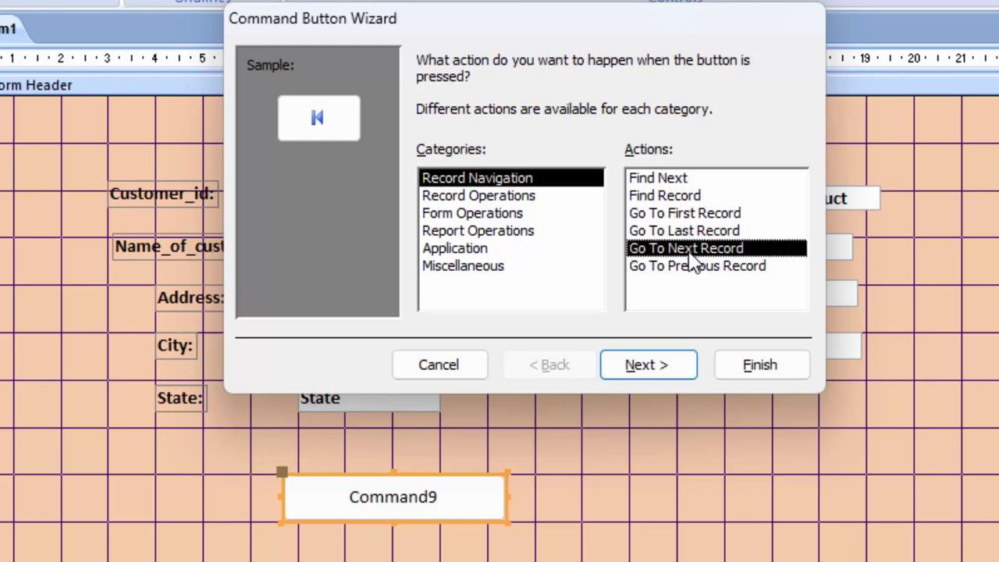
pyautogui.click(652, 370)
pyautogui.click(454, 165)
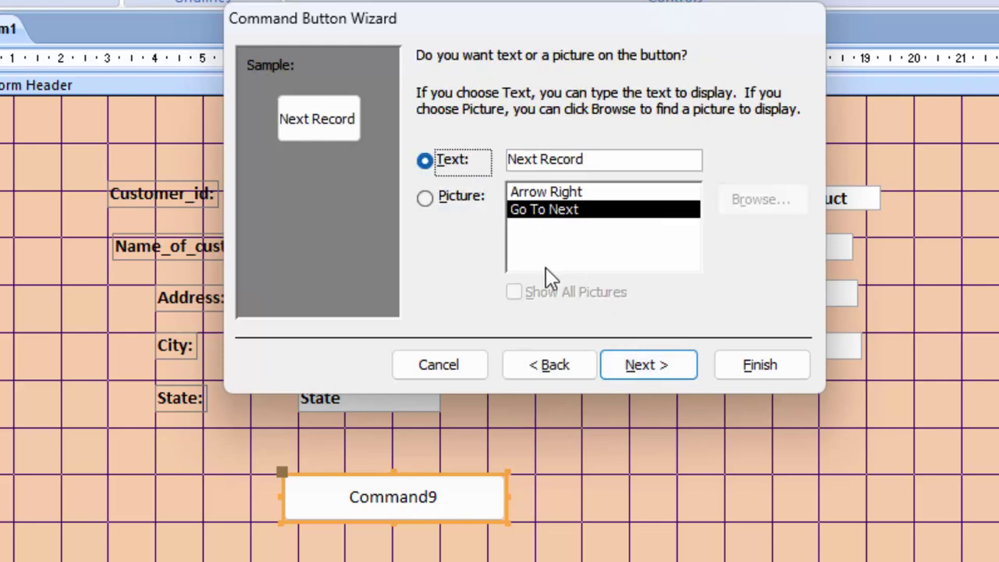
pyautogui.click(680, 364)
pyautogui.click(768, 376)
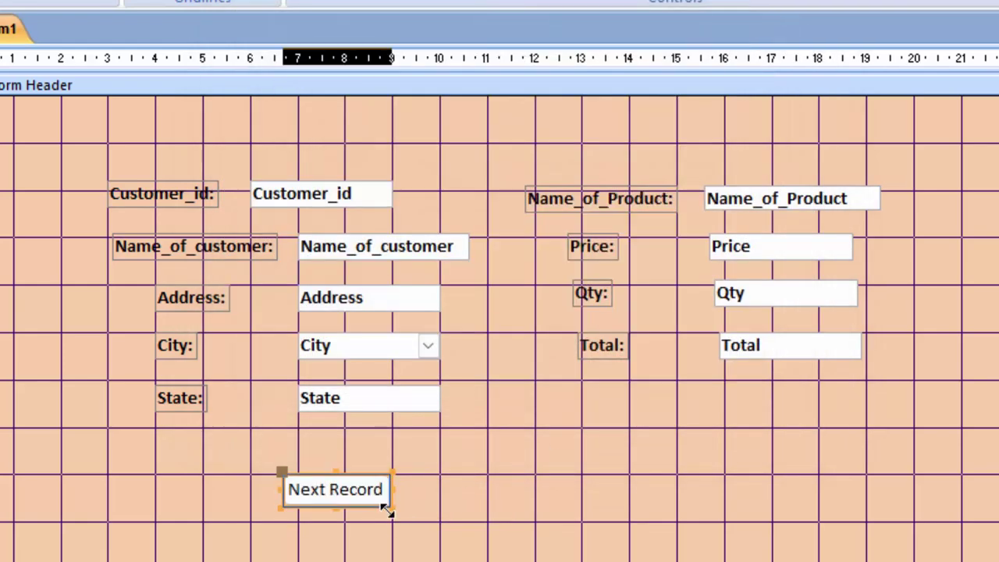
pyautogui.moveTo(392, 508); pyautogui.dragTo(427, 517)
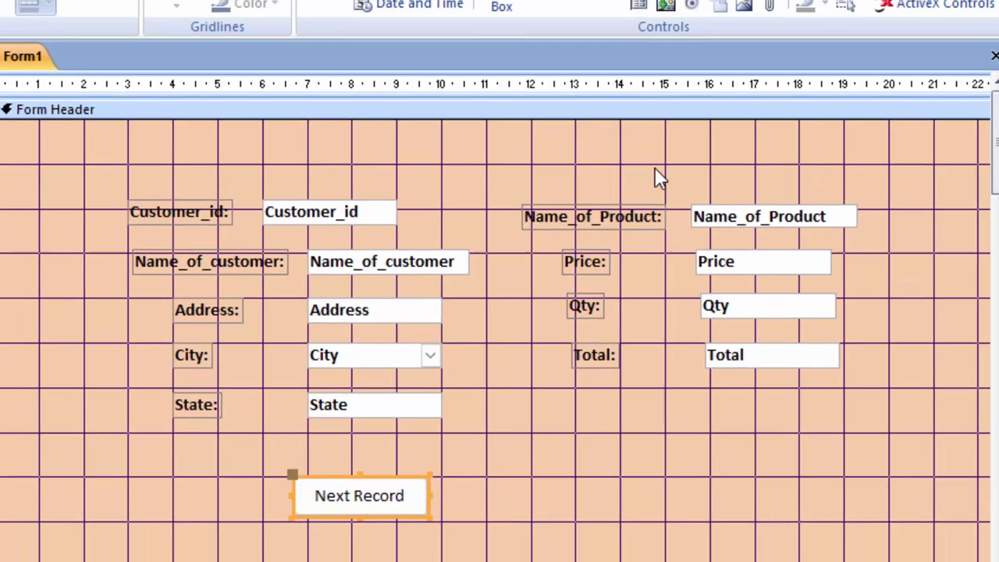
# Step: Add a Previous Record button right of Next Record and enlarge it
pyautogui.click(575, 82)
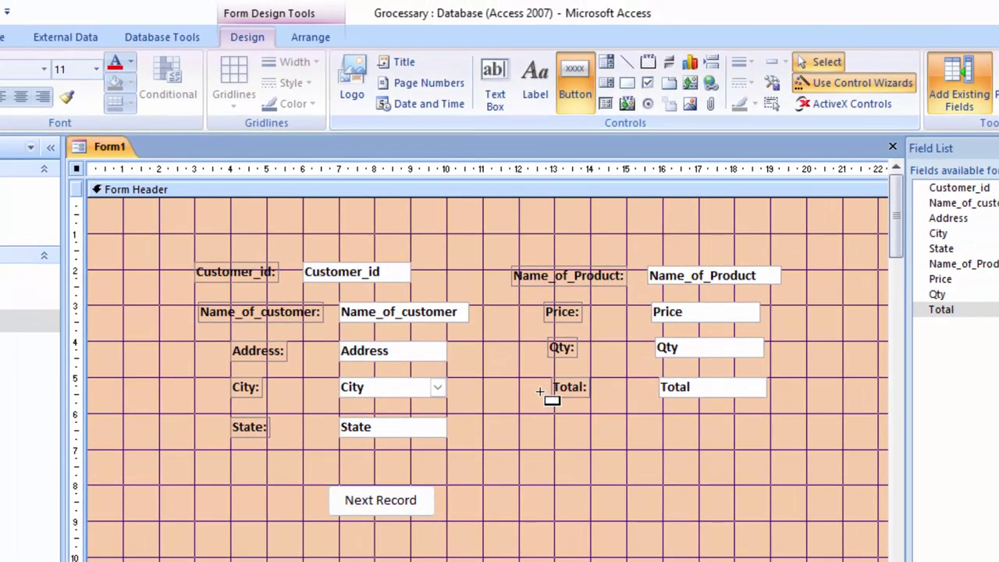
pyautogui.moveTo(479, 490); pyautogui.dragTo(592, 517)
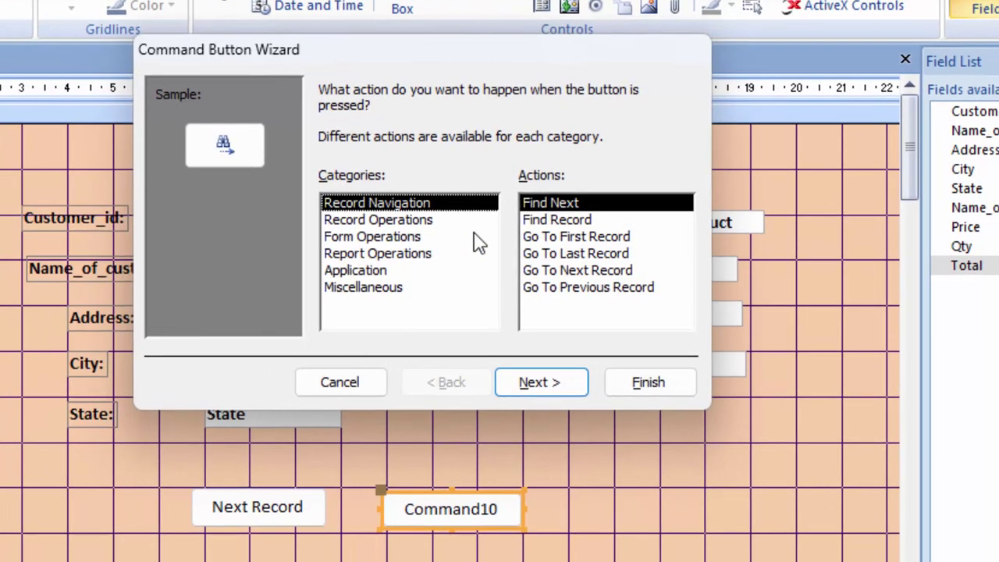
pyautogui.click(632, 289)
pyautogui.click(538, 381)
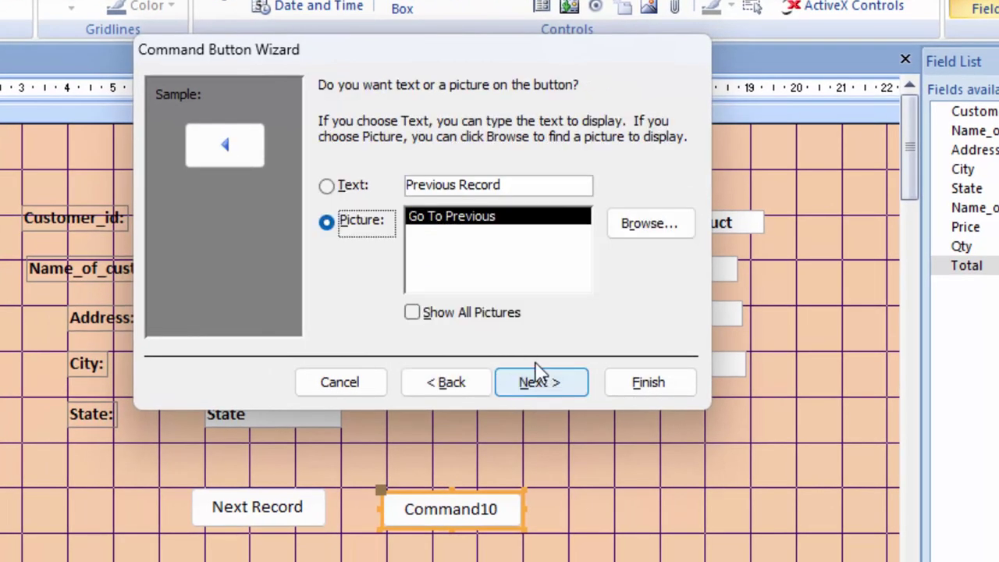
pyautogui.click(329, 188)
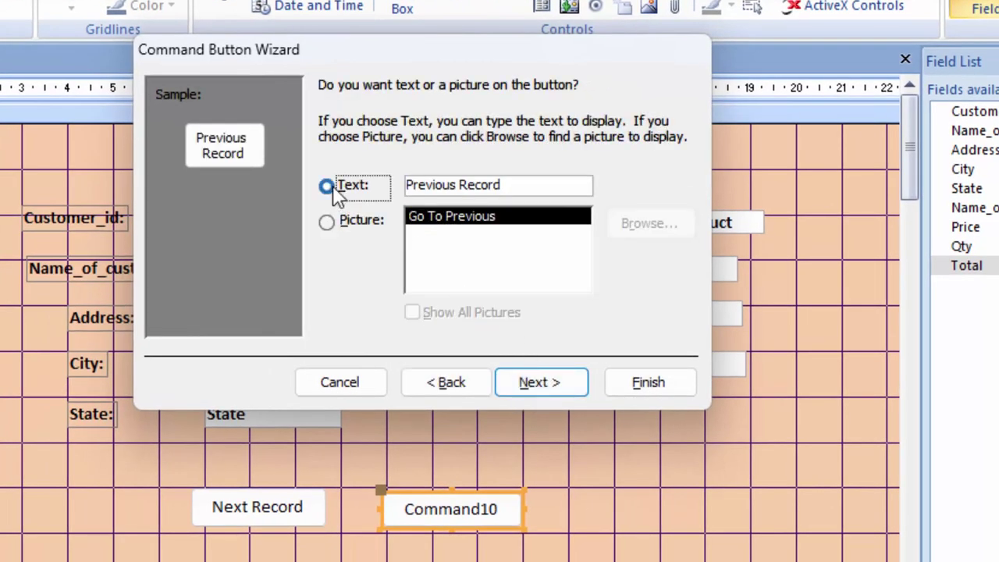
pyautogui.click(535, 384)
pyautogui.click(646, 394)
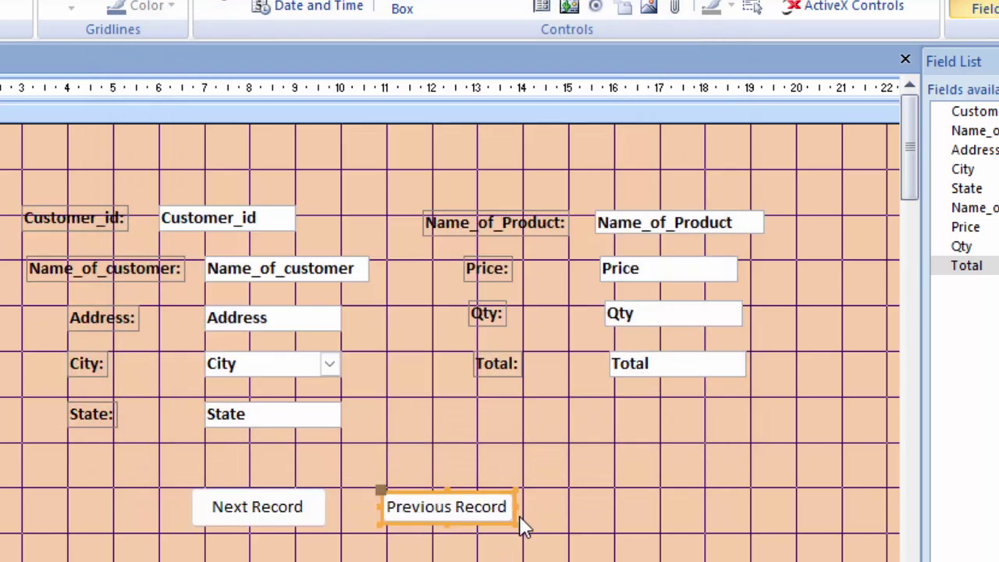
pyautogui.moveTo(518, 522); pyautogui.dragTo(522, 532)
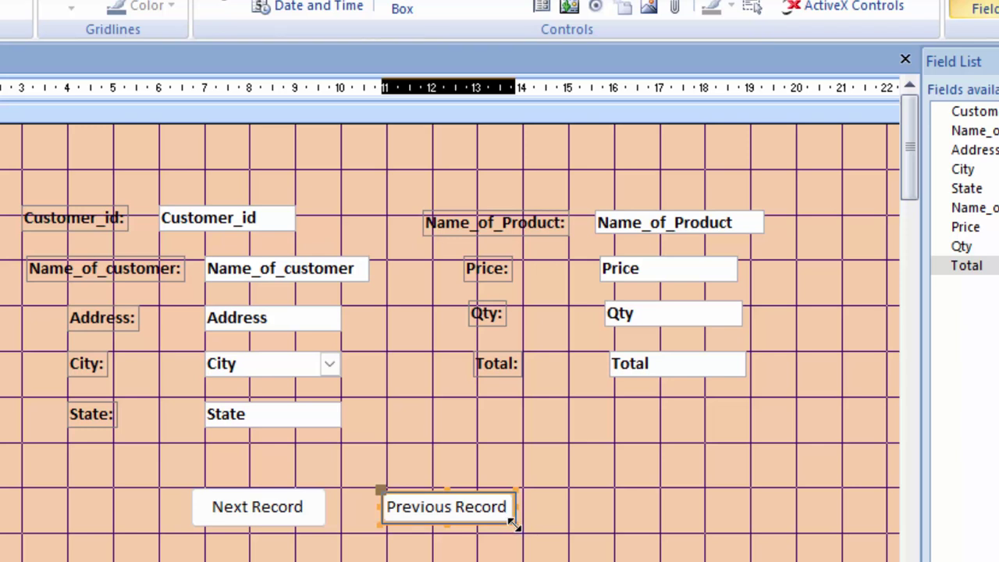
pyautogui.click(613, 509)
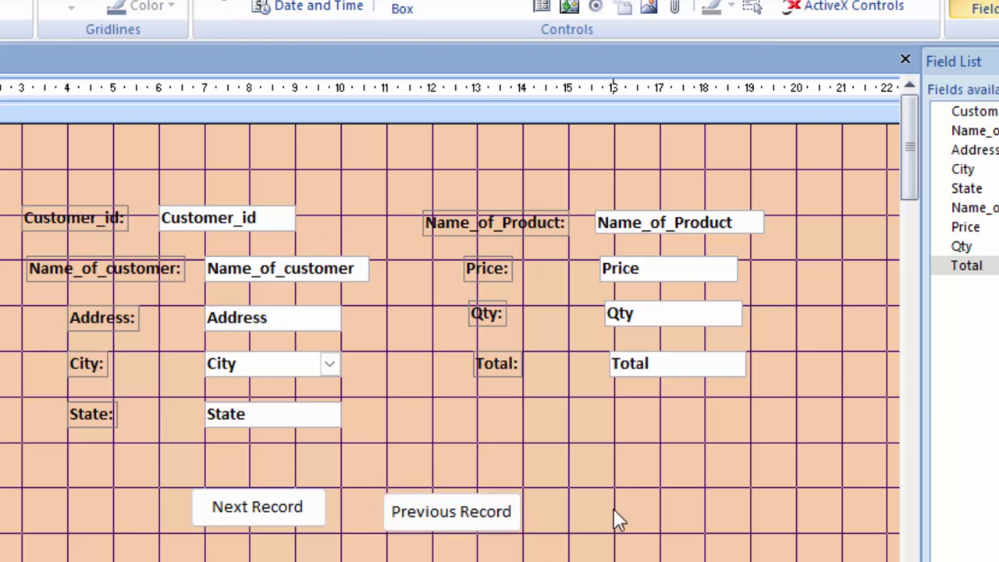
pyautogui.click(508, 518)
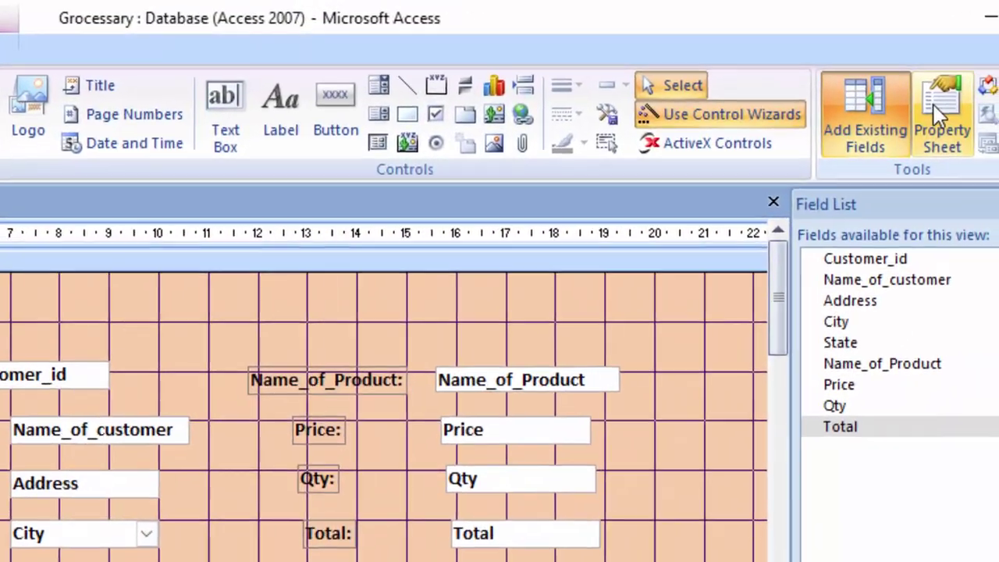
# Step: Set the whole form's Pop Up property to Yes
pyautogui.click(935, 109)
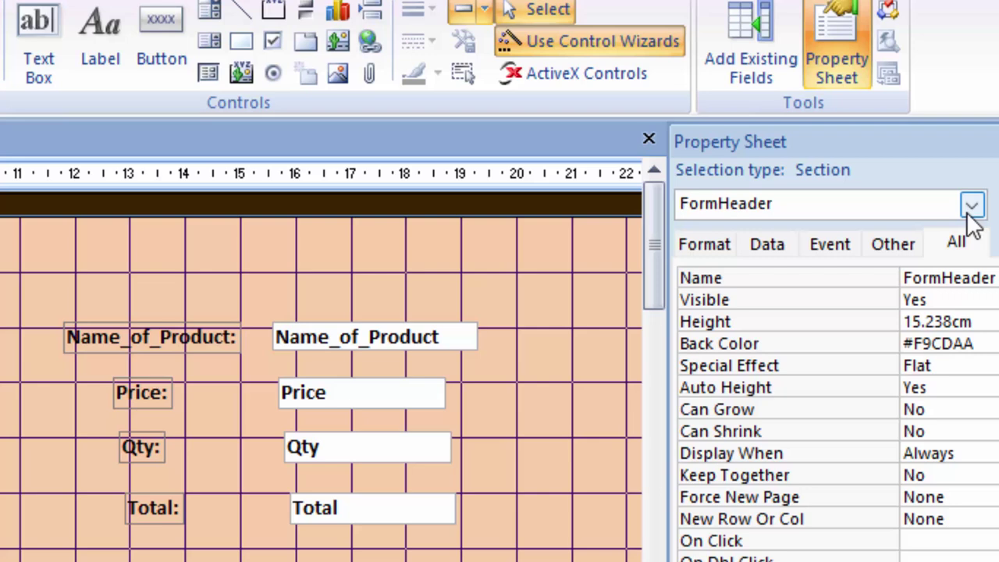
pyautogui.click(913, 147)
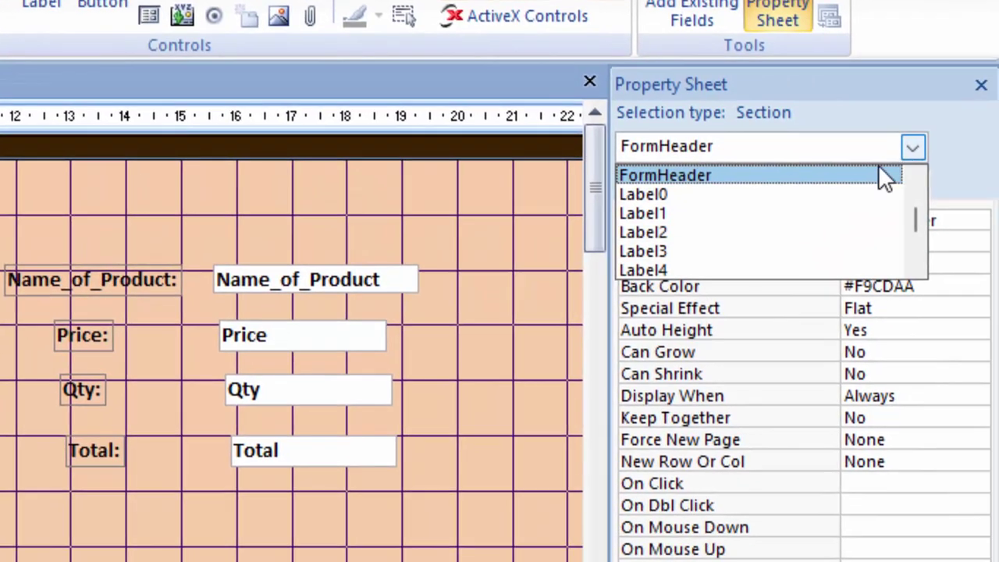
pyautogui.scroll(2, 866, 215)
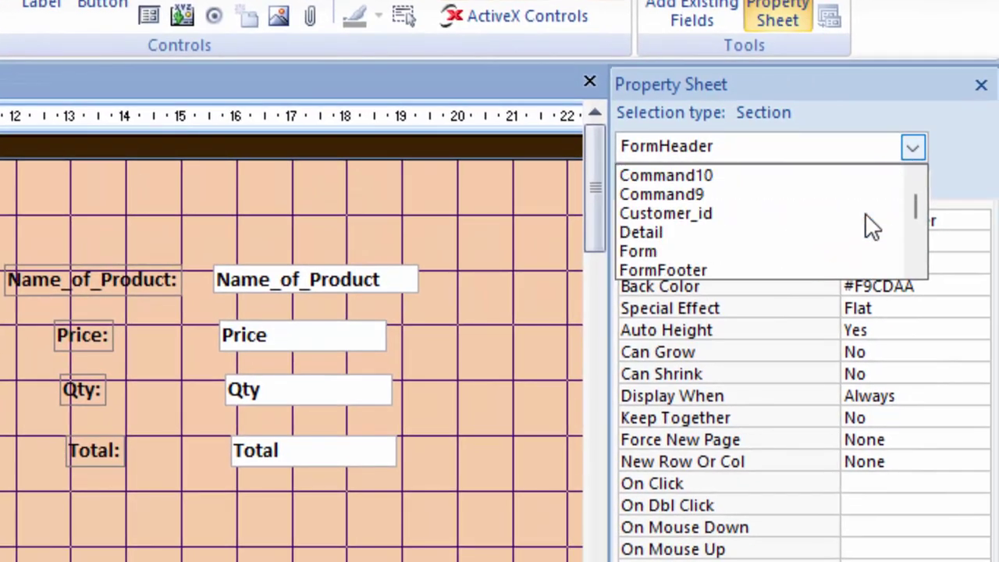
pyautogui.click(699, 251)
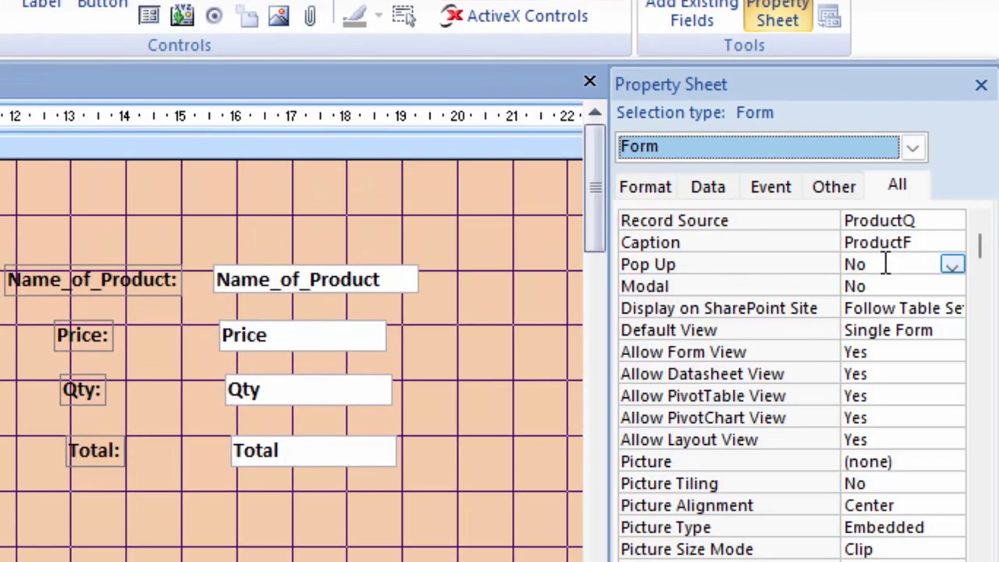
pyautogui.click(952, 267)
pyautogui.click(952, 265)
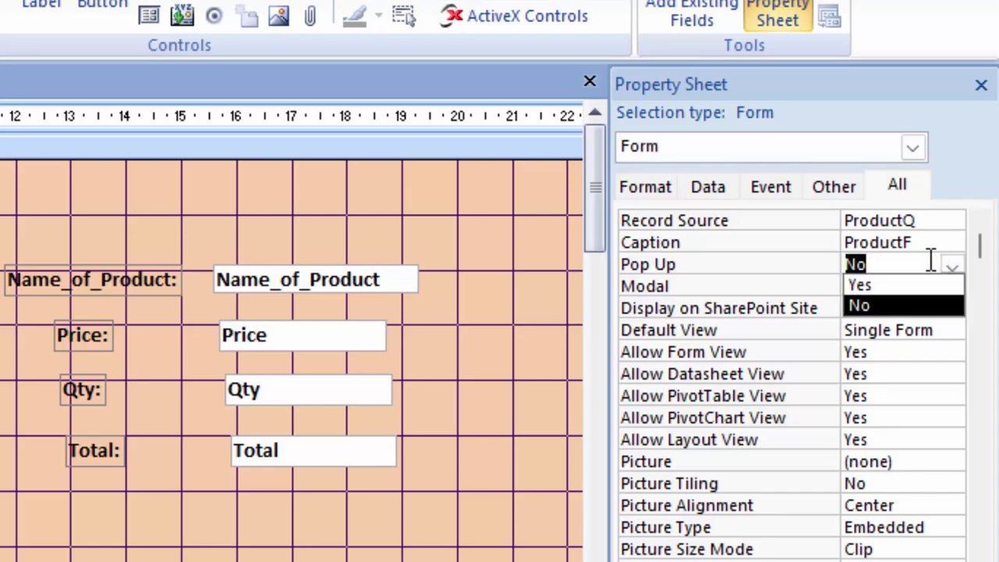
pyautogui.click(880, 305)
pyautogui.press('y')
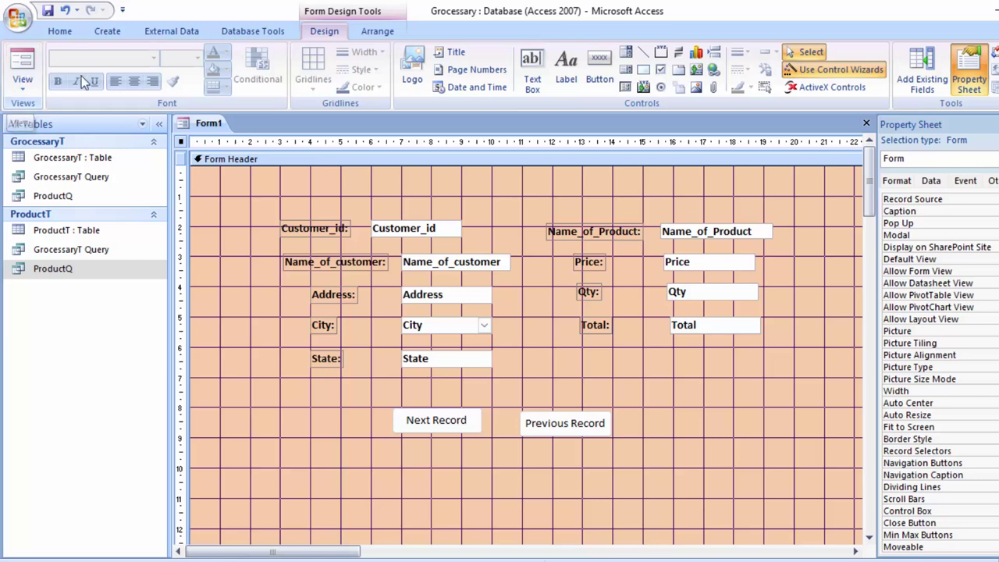
# Step: Save the form as ProductF
pyautogui.click(46, 9)
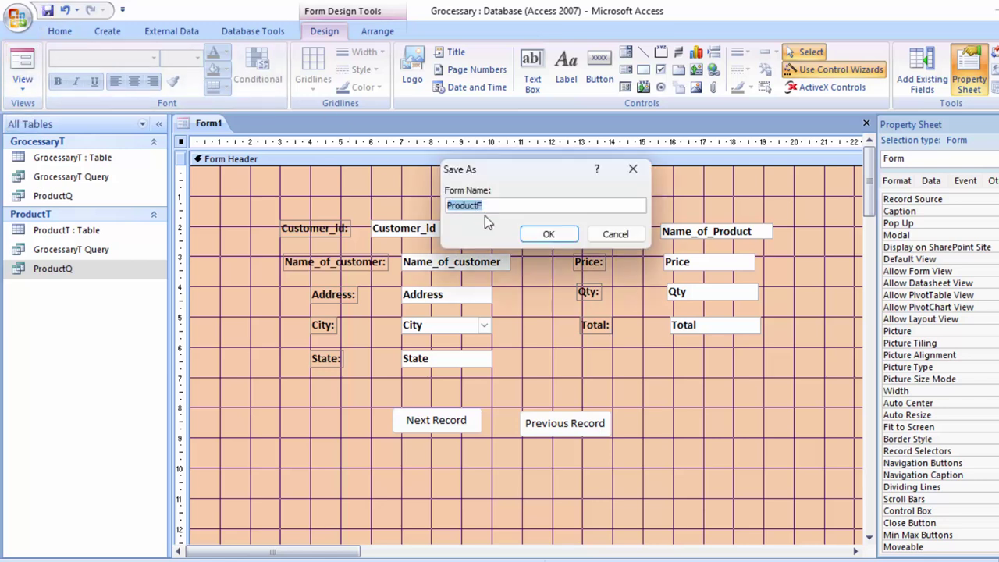
pyautogui.click(541, 233)
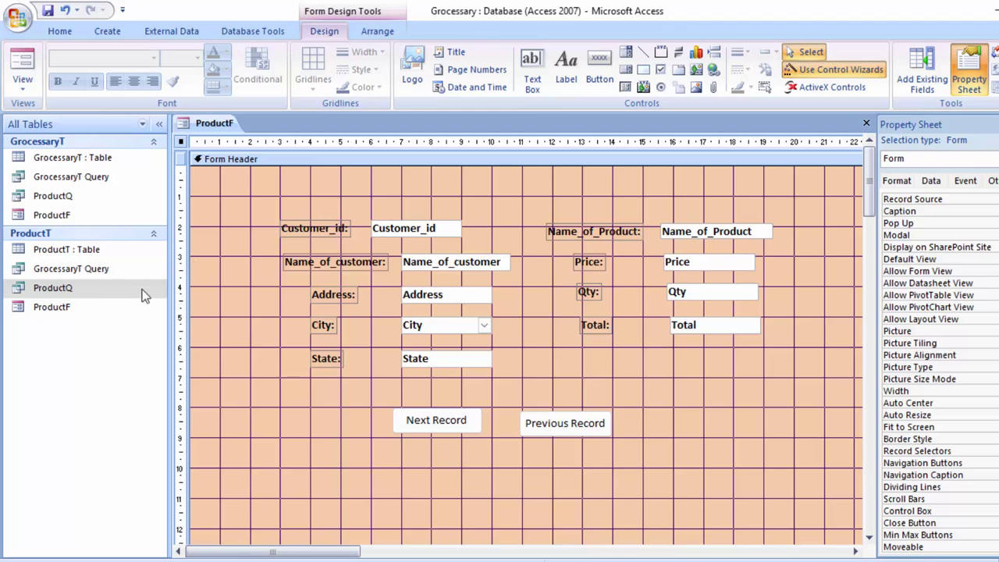
pyautogui.click(144, 295)
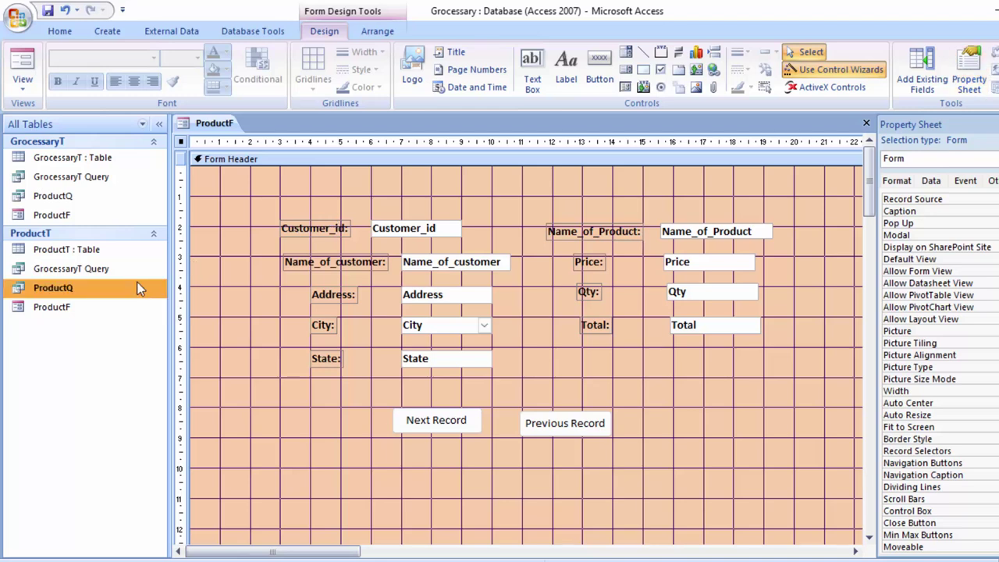
# Step: Open GrocessaryT Query in Design view and enter Customer_id criteria [Form]![ProductF]![Customer_id]
pyautogui.rightClick(128, 268)
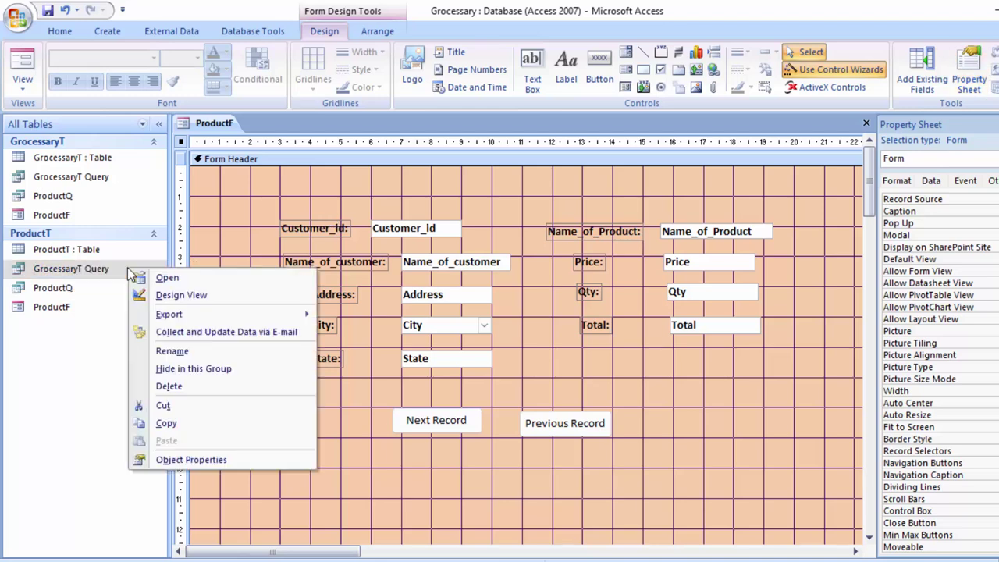
pyautogui.click(189, 297)
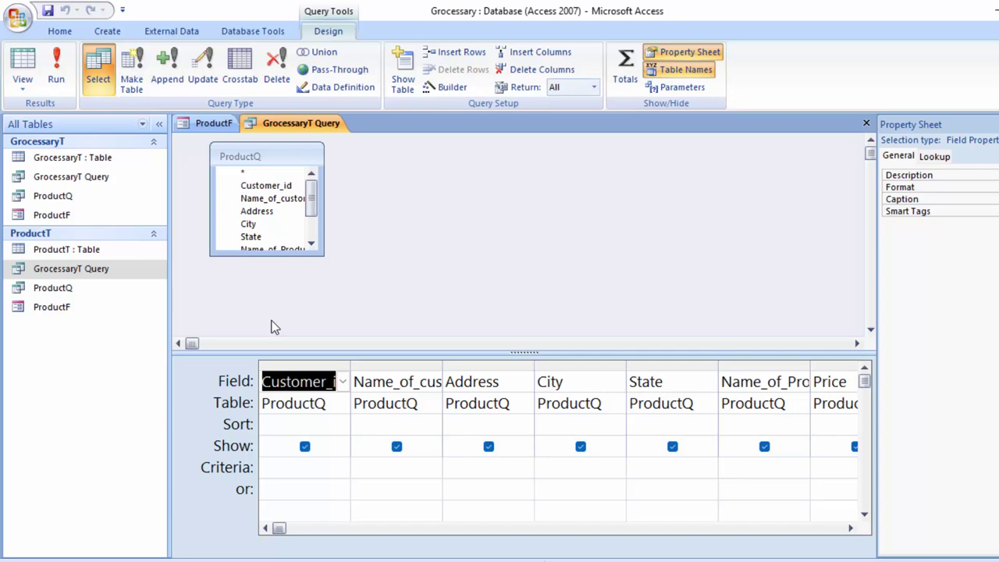
pyautogui.click(284, 468)
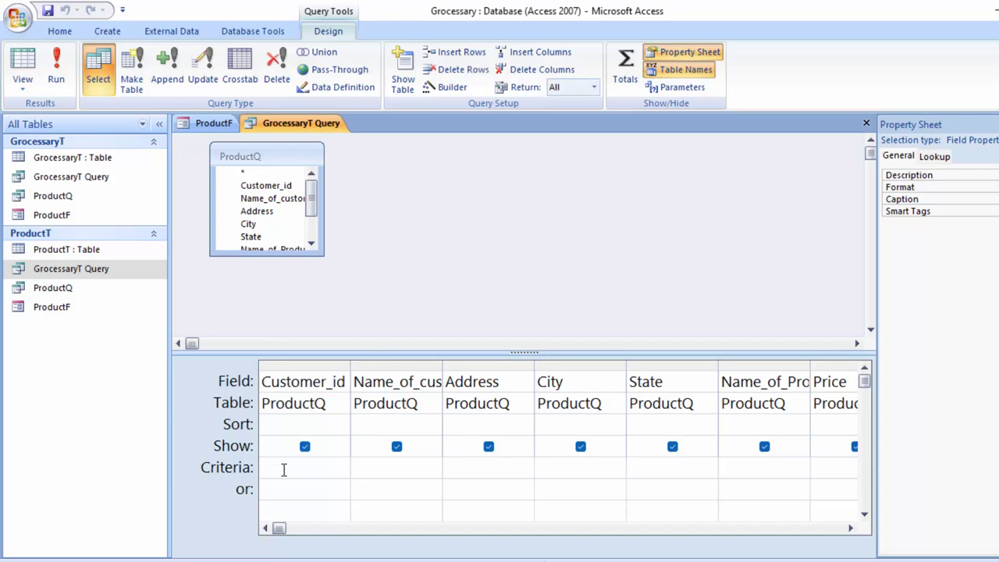
pyautogui.write('[')
pyautogui.write('F')
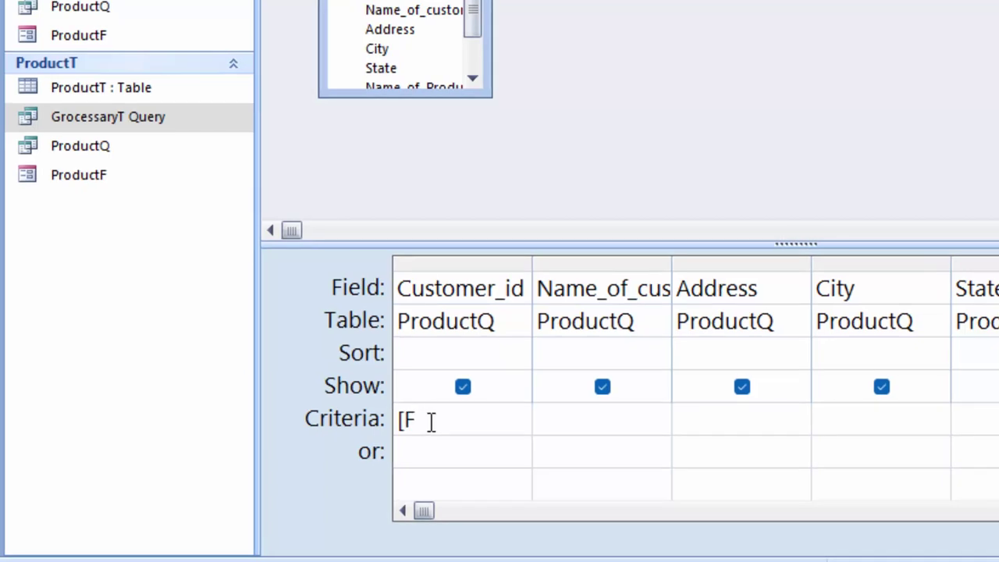
pyautogui.write('p')
pyautogui.press('BackSpace')
pyautogui.write('orm')
pyautogui.write(']![')
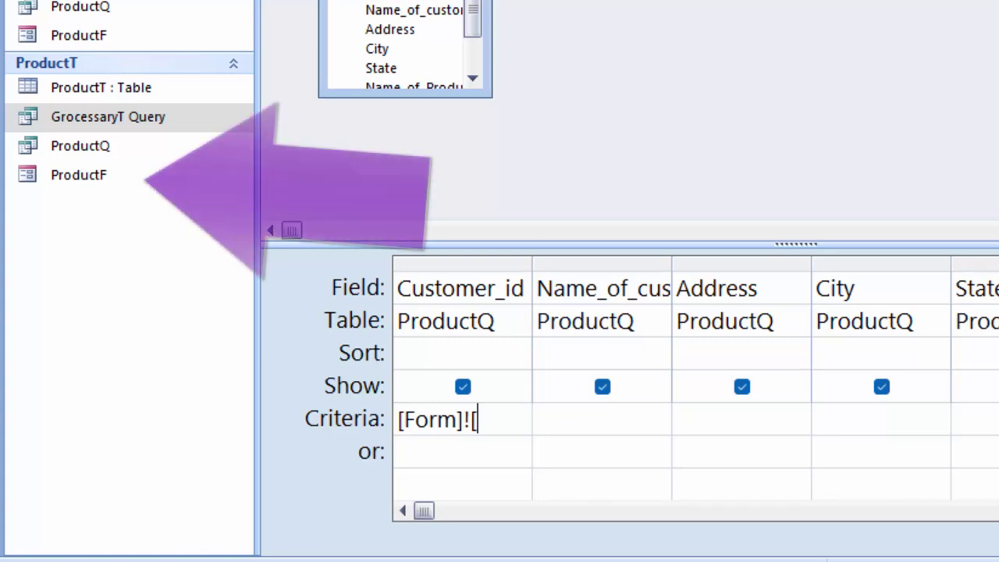
pyautogui.write('Pr')
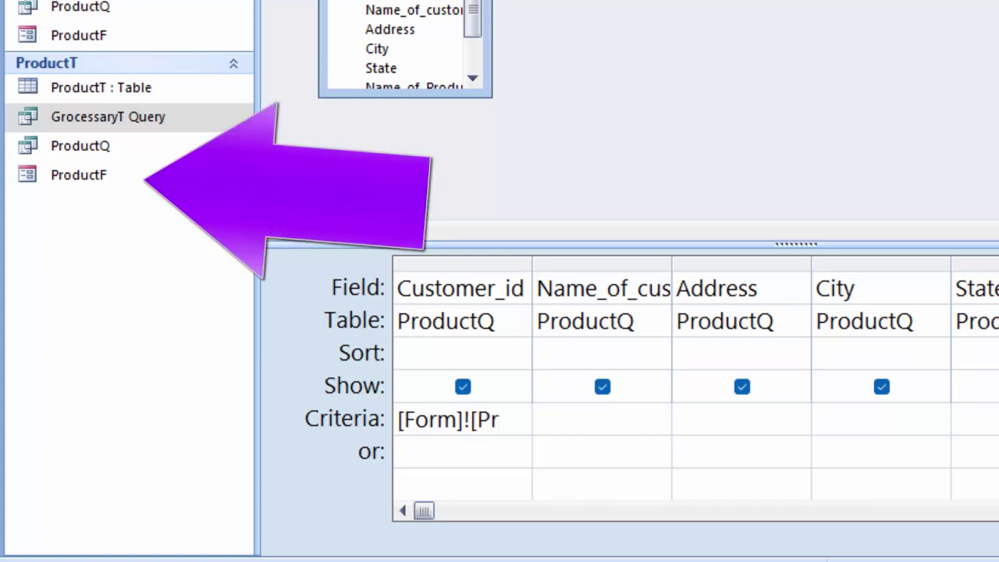
pyautogui.write('oduct')
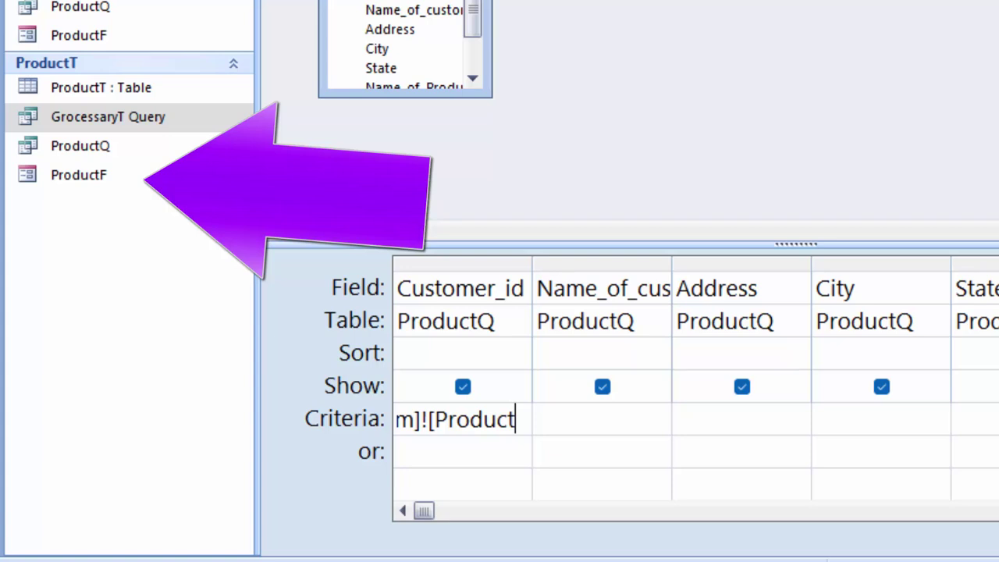
pyautogui.write('F')
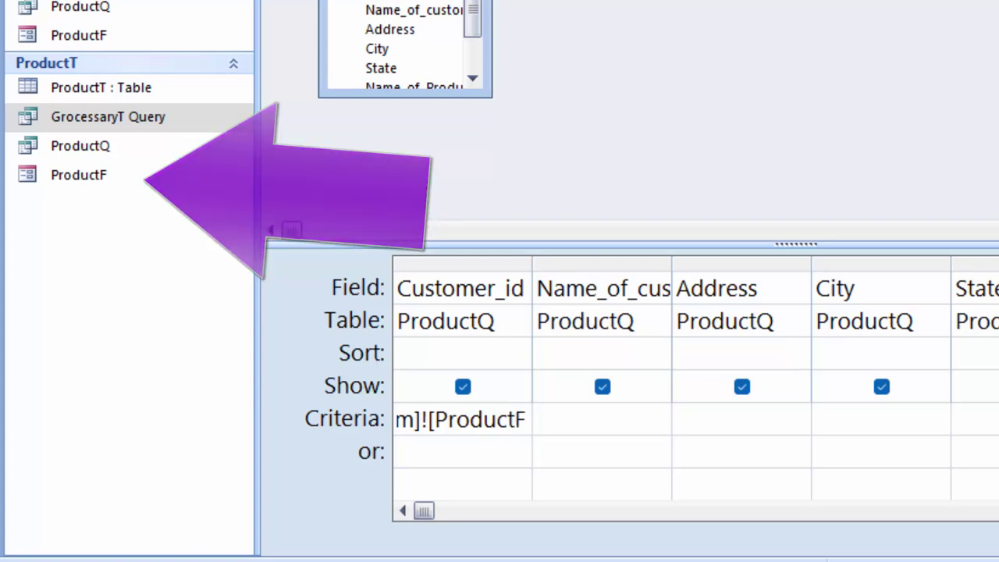
pyautogui.write(']')
pyautogui.write('!')
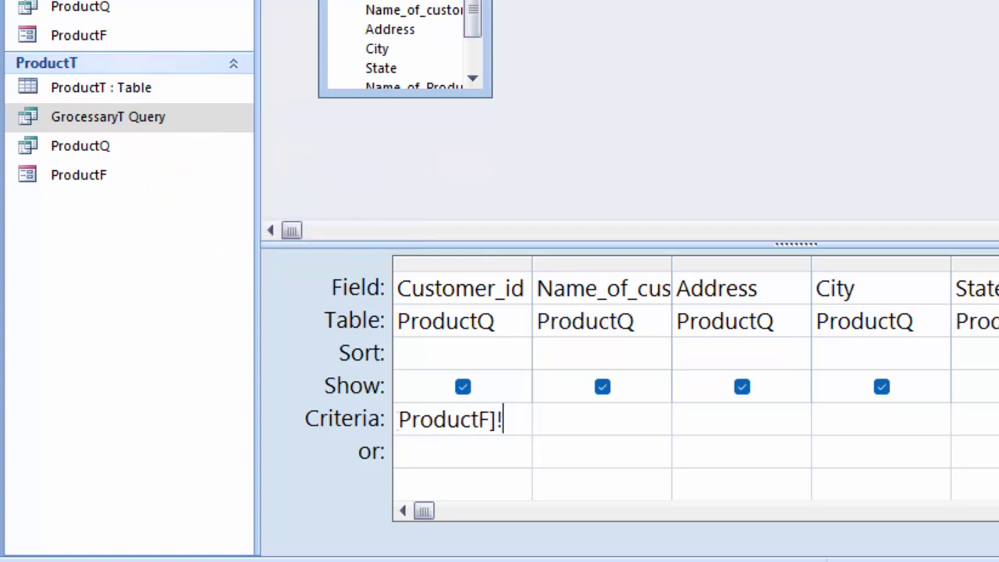
pyautogui.write('Cus')
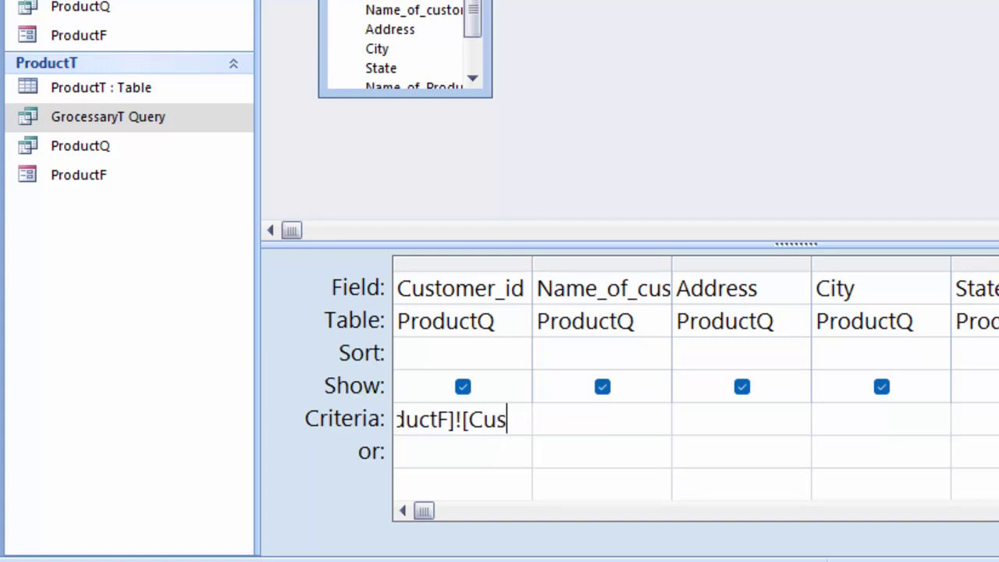
pyautogui.write('omer_')
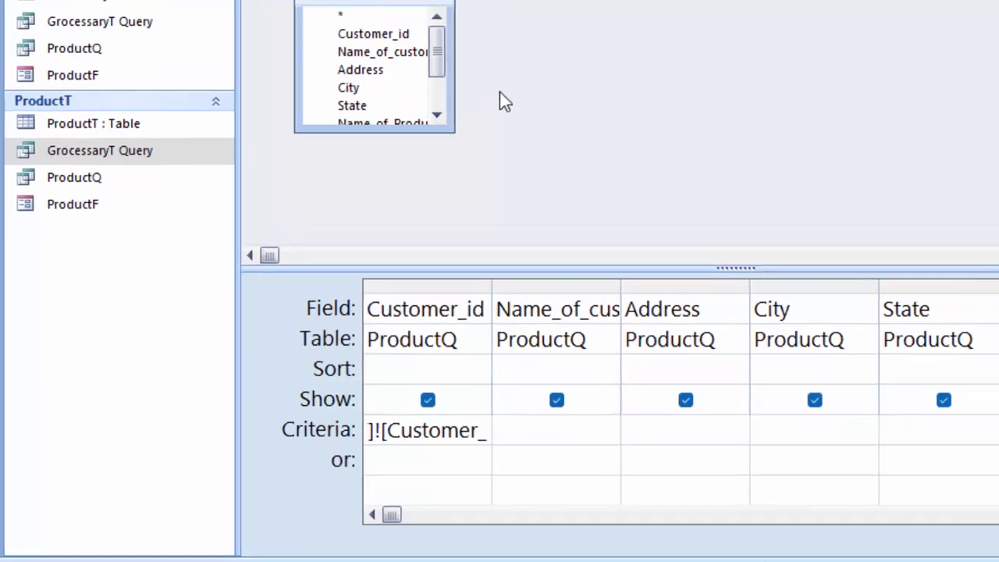
pyautogui.write('id')
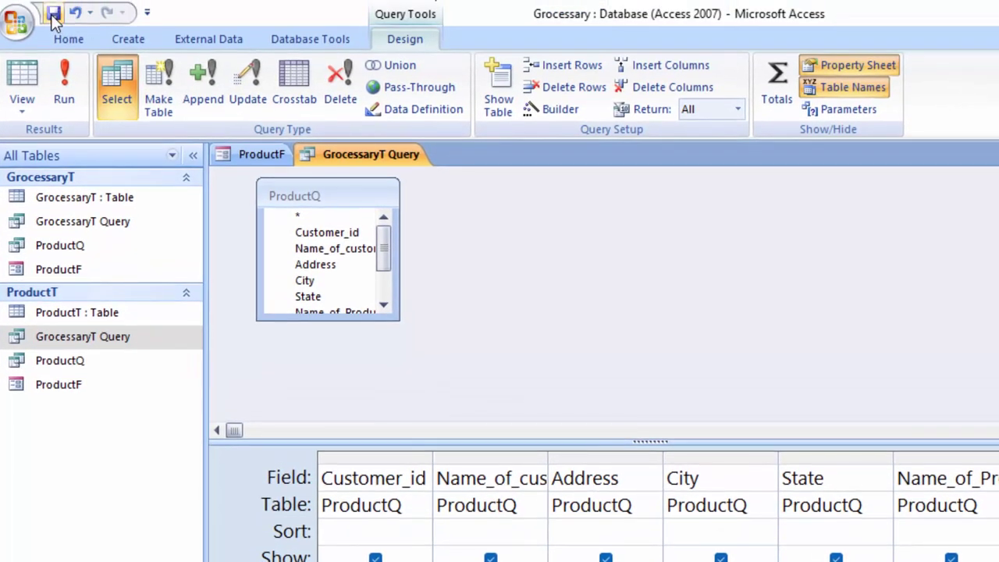
# Step: Save the query and close both the query and the ProductF design tabs
pyautogui.click(52, 13)
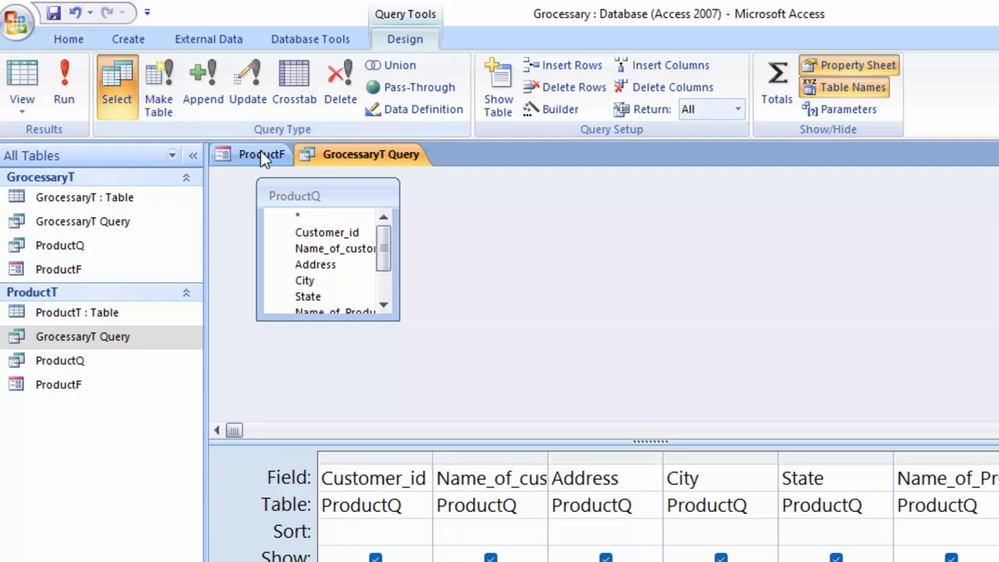
pyautogui.rightClick(337, 151)
pyautogui.click(413, 186)
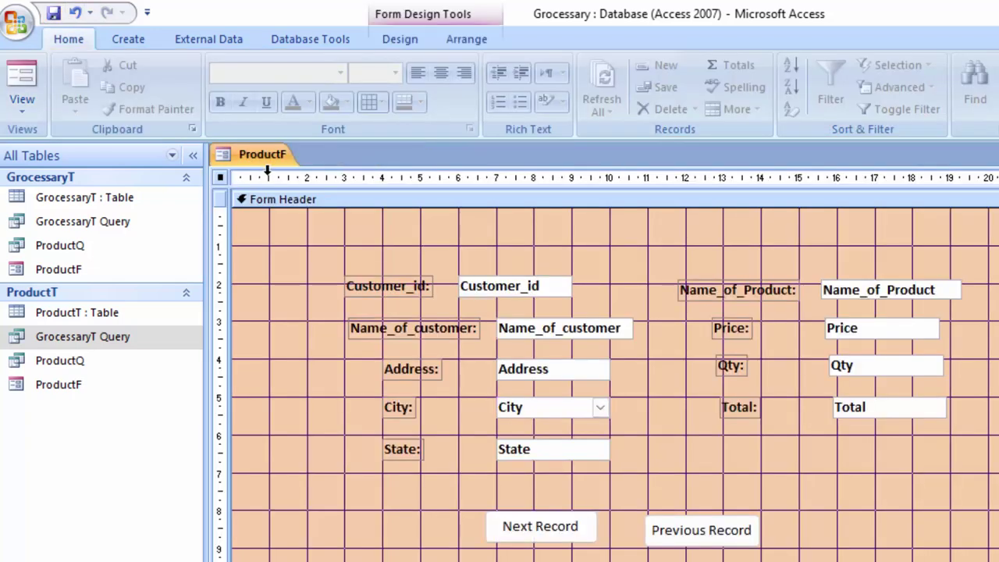
pyautogui.rightClick(268, 154)
pyautogui.click(318, 187)
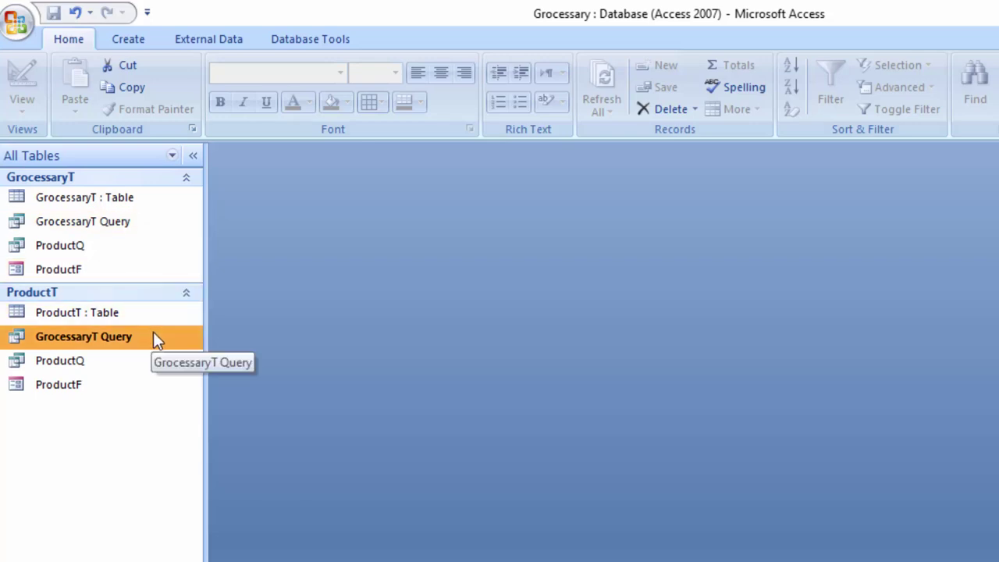
# Step: Run ProductF maximized, step through records with Next/Previous Record, then close it
pyautogui.doubleClick(84, 385)
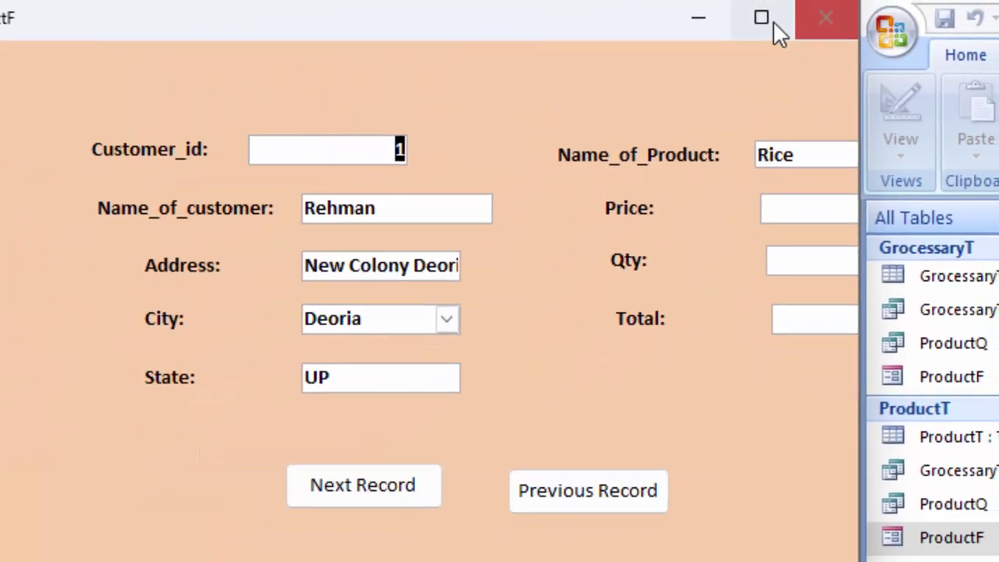
pyautogui.click(771, 22)
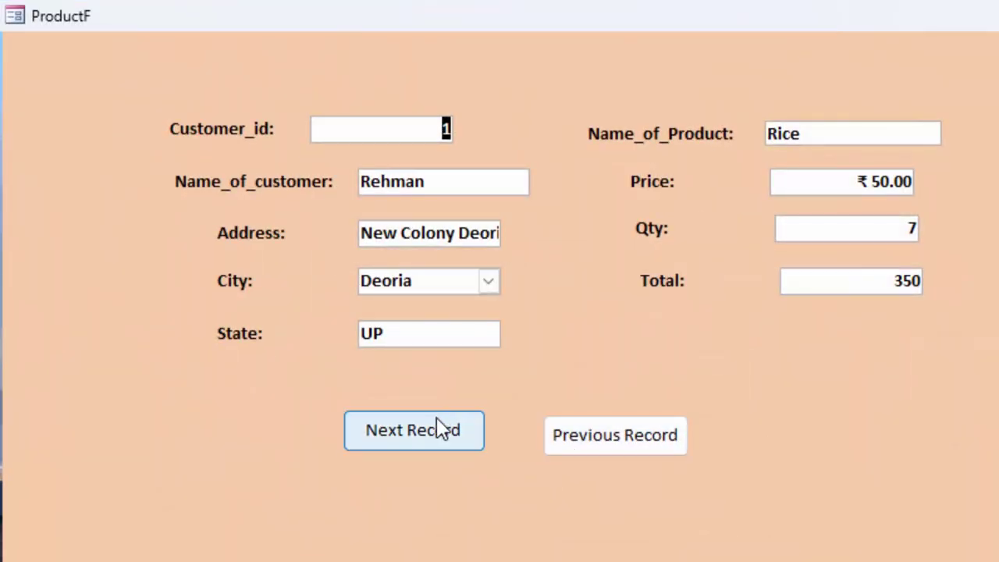
pyautogui.click(438, 427)
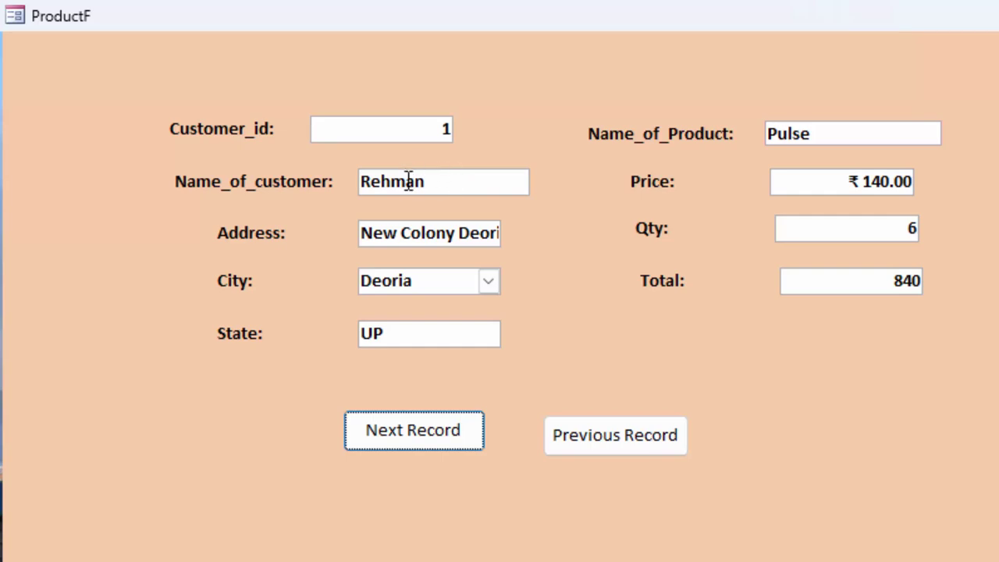
pyautogui.click(454, 430)
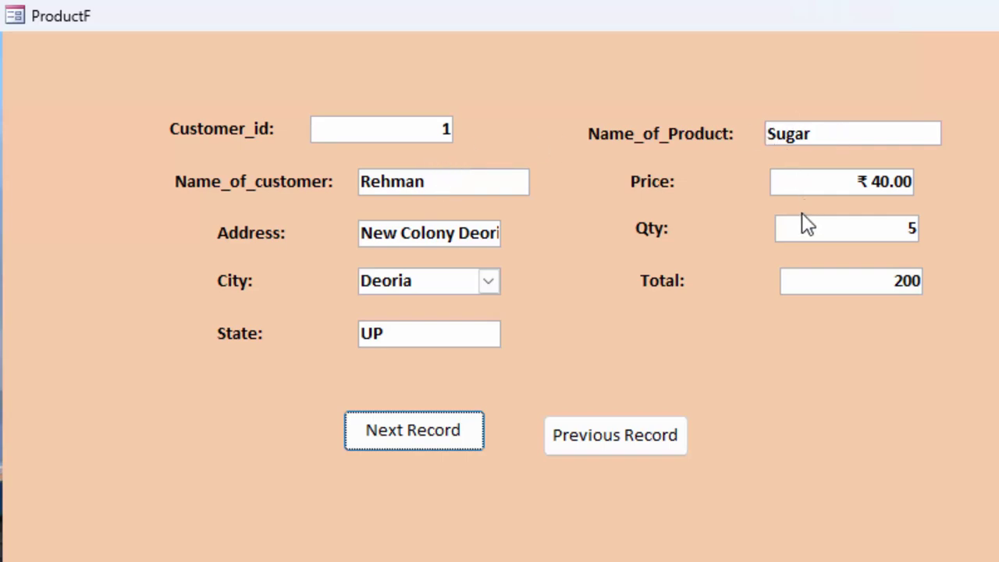
pyautogui.click(582, 435)
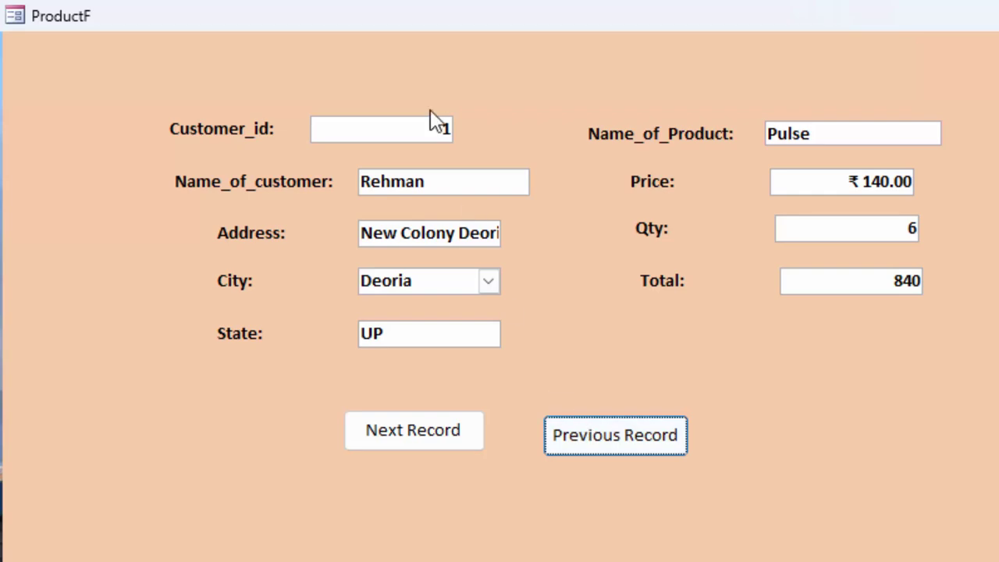
pyautogui.click(627, 436)
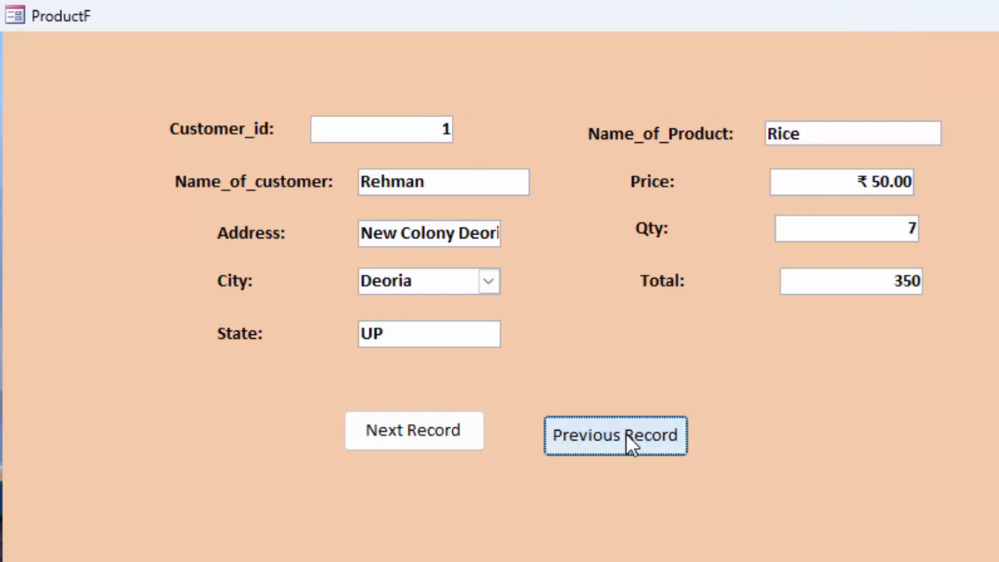
pyautogui.click(473, 443)
pyautogui.click(473, 441)
pyautogui.click(473, 441)
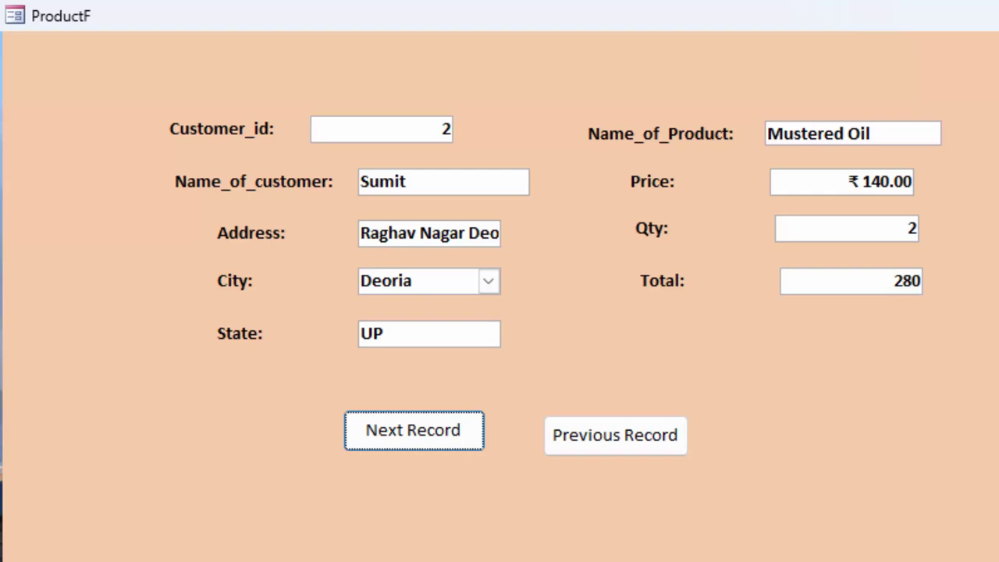
pyautogui.hotkey('alt', 'F4')
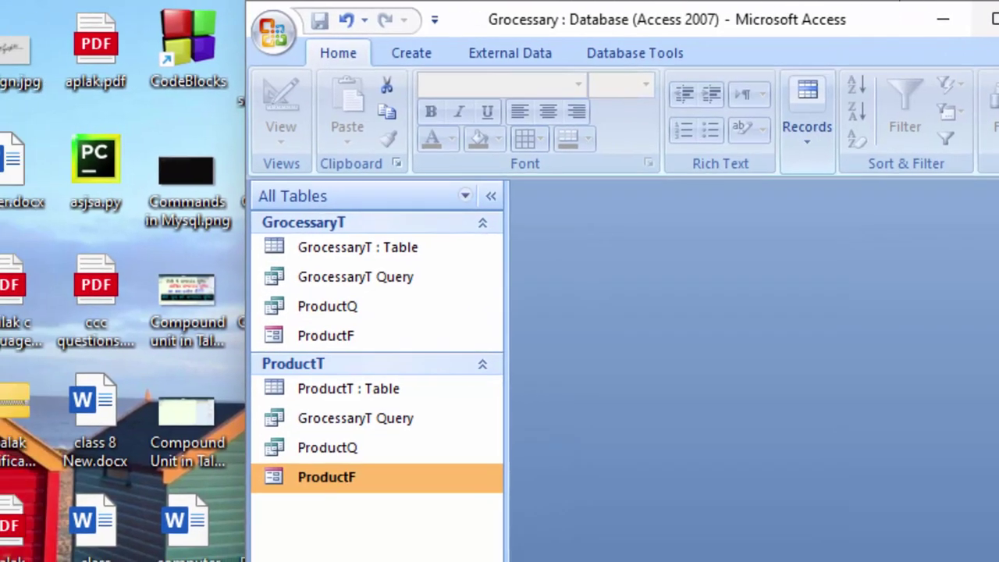
# Step: Start the Report Wizard on GrocessaryT Query with all its fields
pyautogui.click(913, 19)
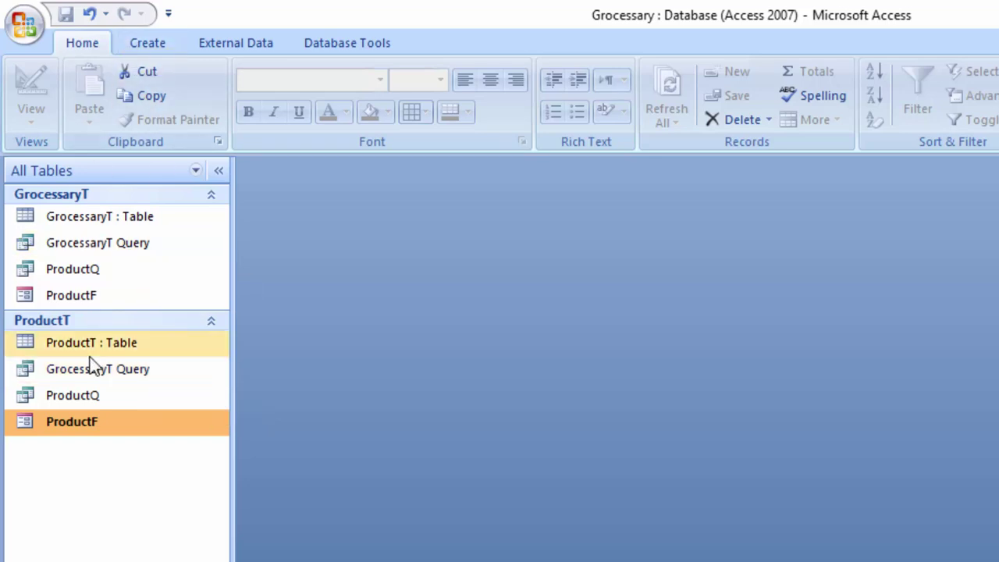
pyautogui.click(164, 45)
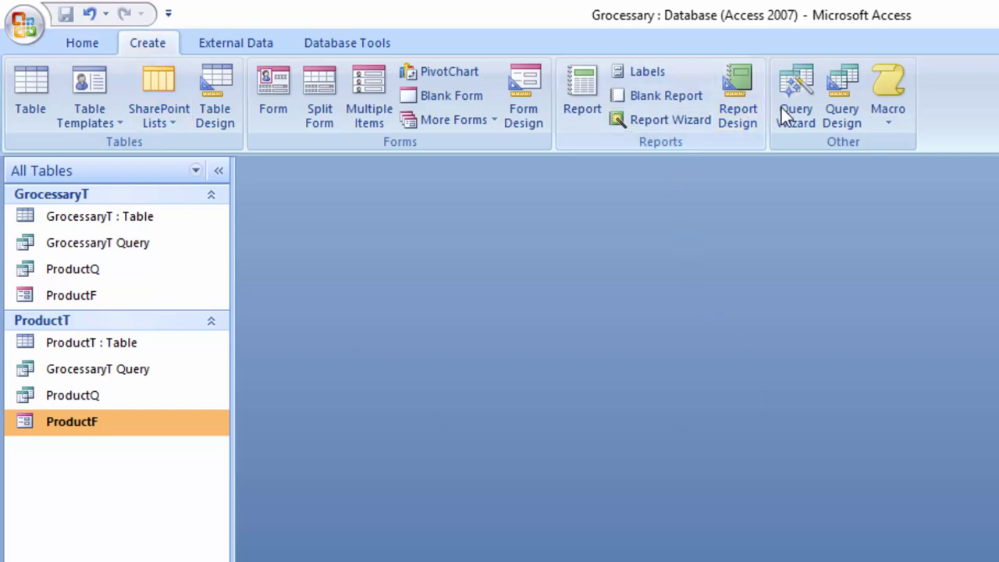
pyautogui.click(683, 129)
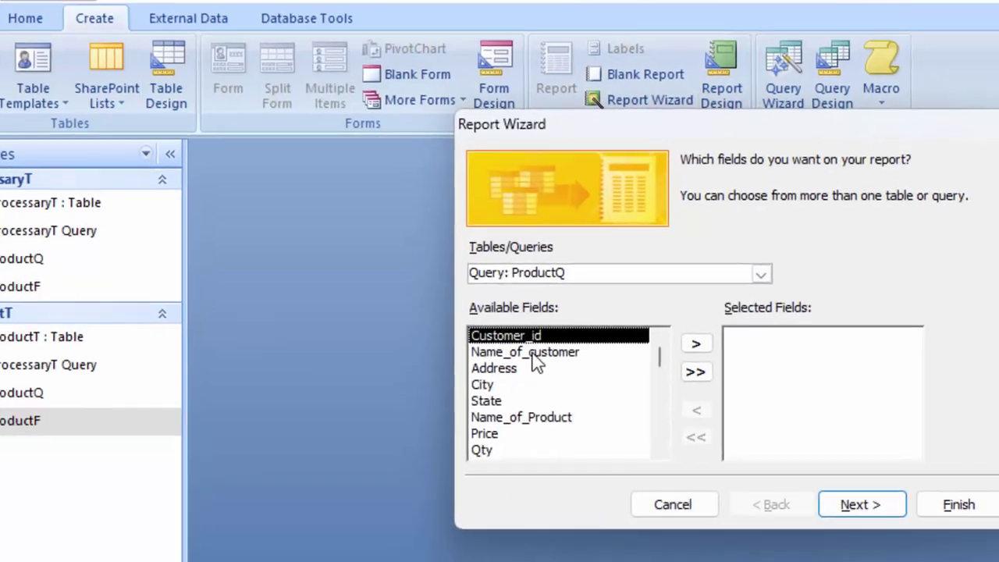
pyautogui.click(760, 273)
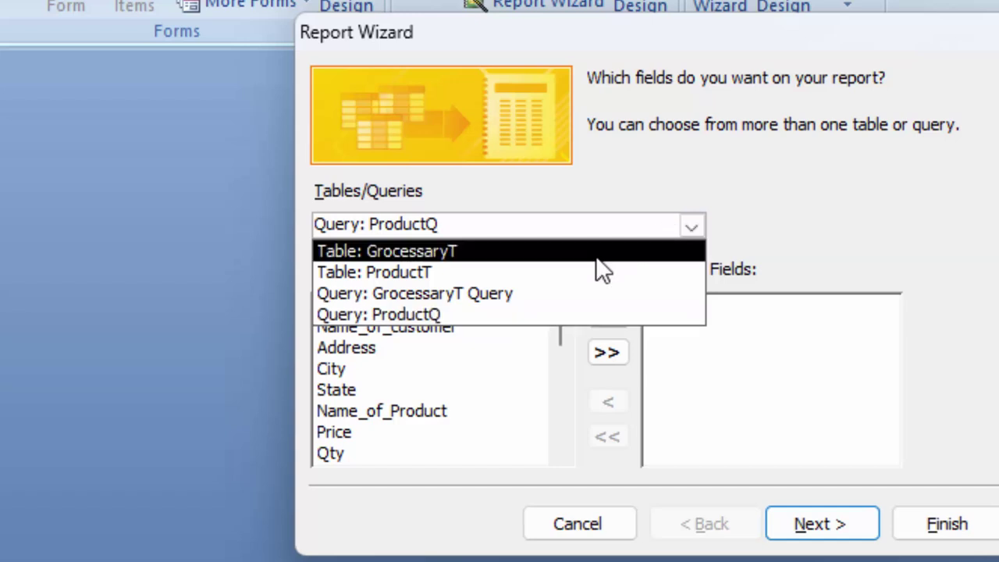
pyautogui.click(580, 294)
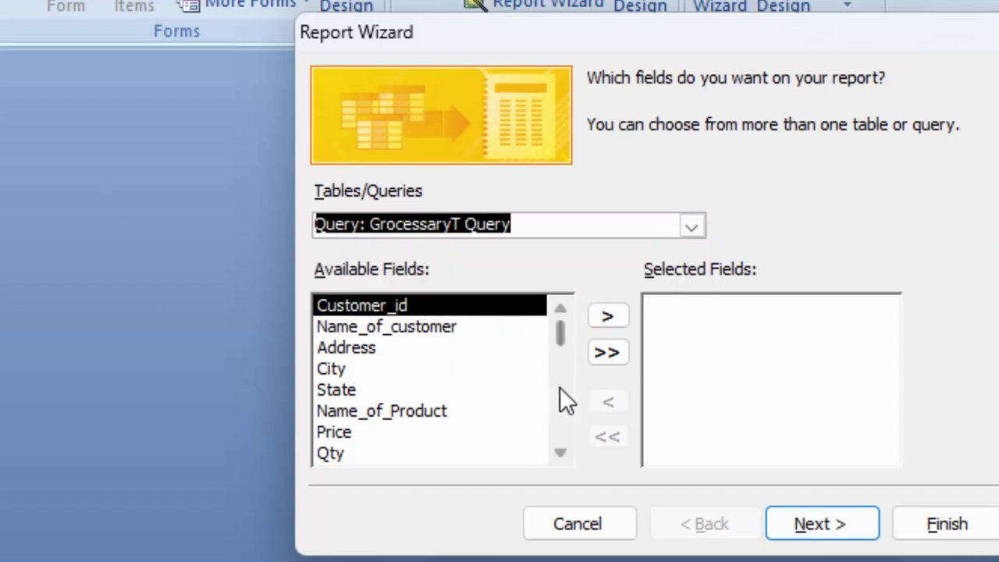
pyautogui.click(608, 352)
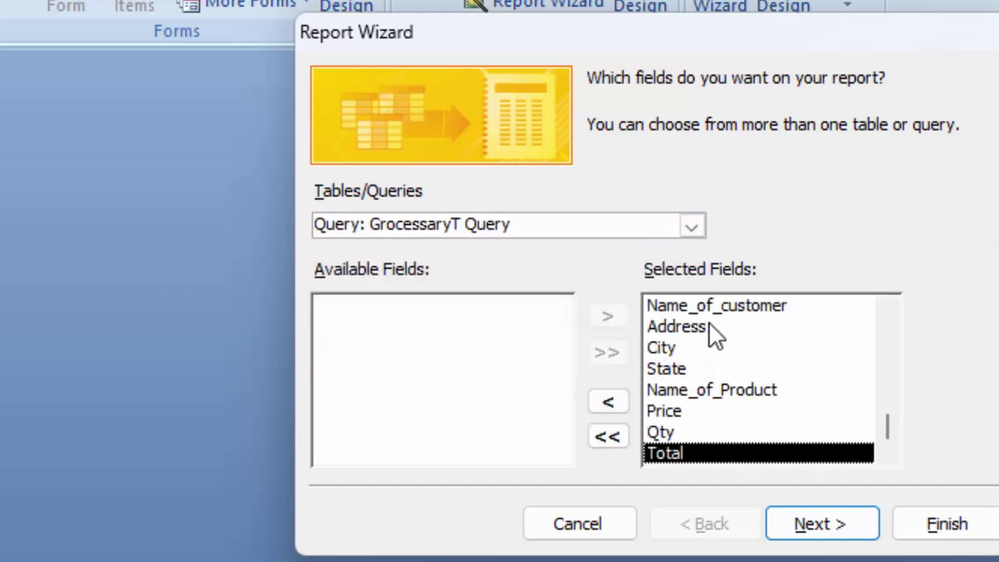
pyautogui.click(846, 530)
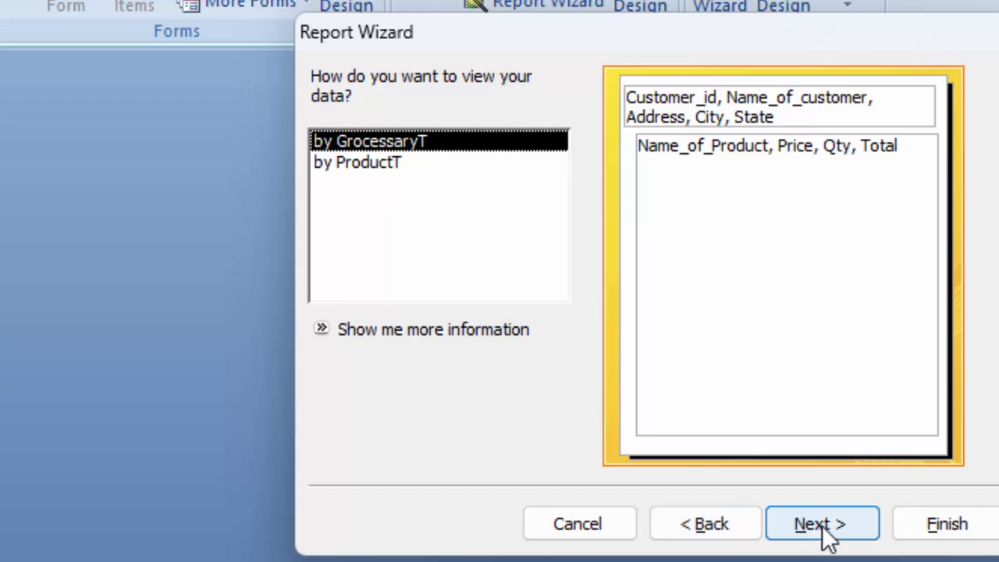
# Step: Group the report by Customer_id and choose the Outline layout
pyautogui.click(819, 528)
pyautogui.click(554, 193)
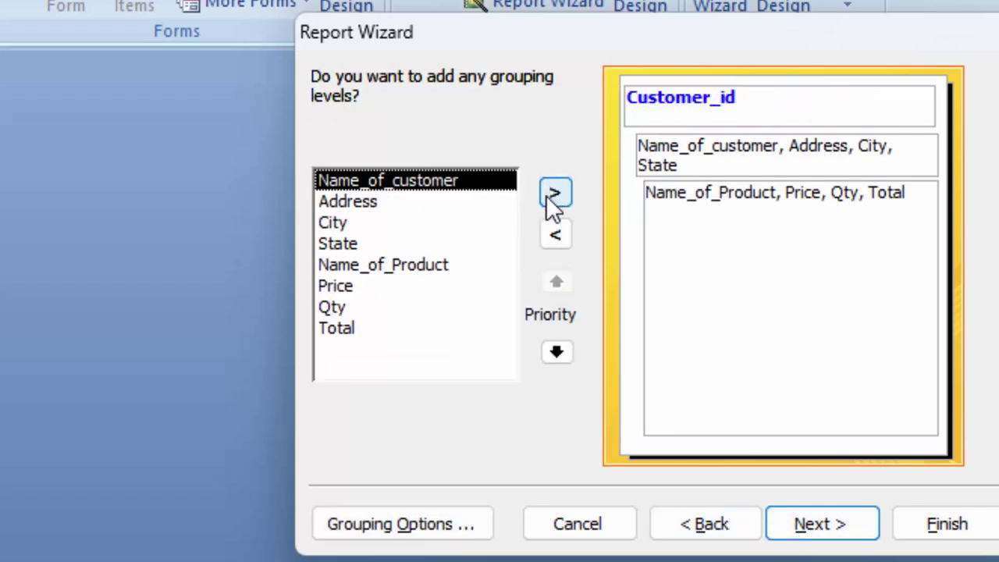
pyautogui.click(818, 530)
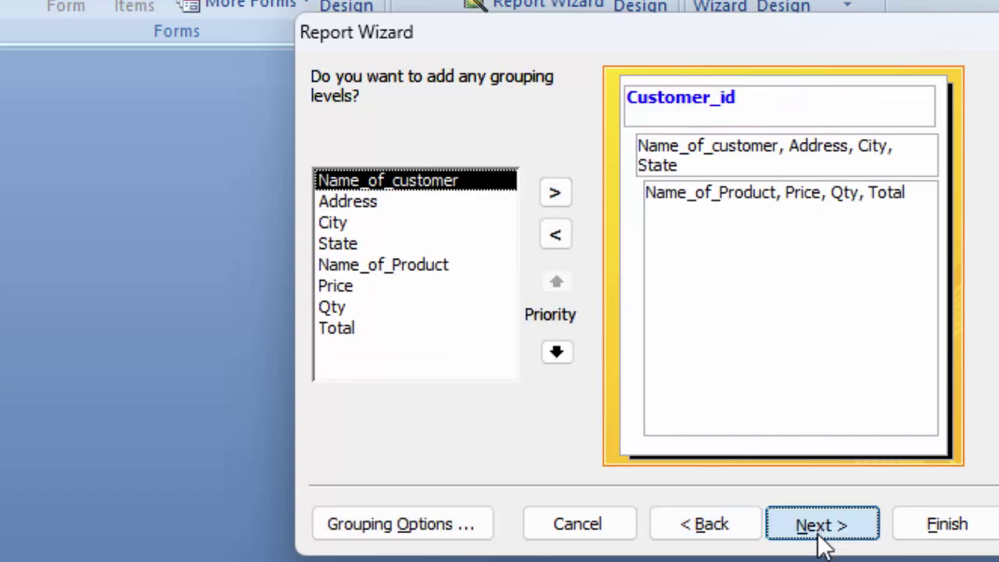
pyautogui.click(819, 527)
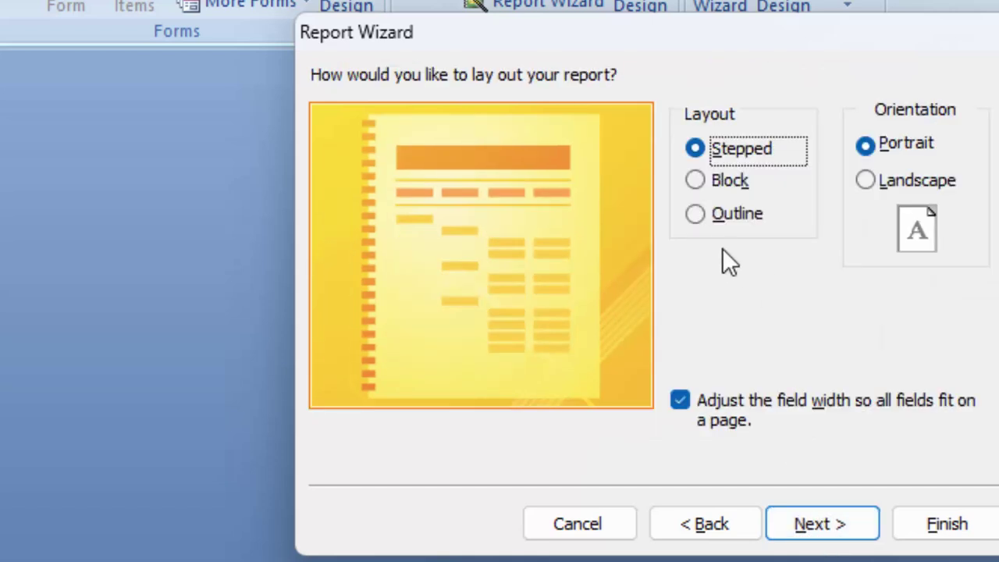
pyautogui.click(722, 220)
pyautogui.click(807, 524)
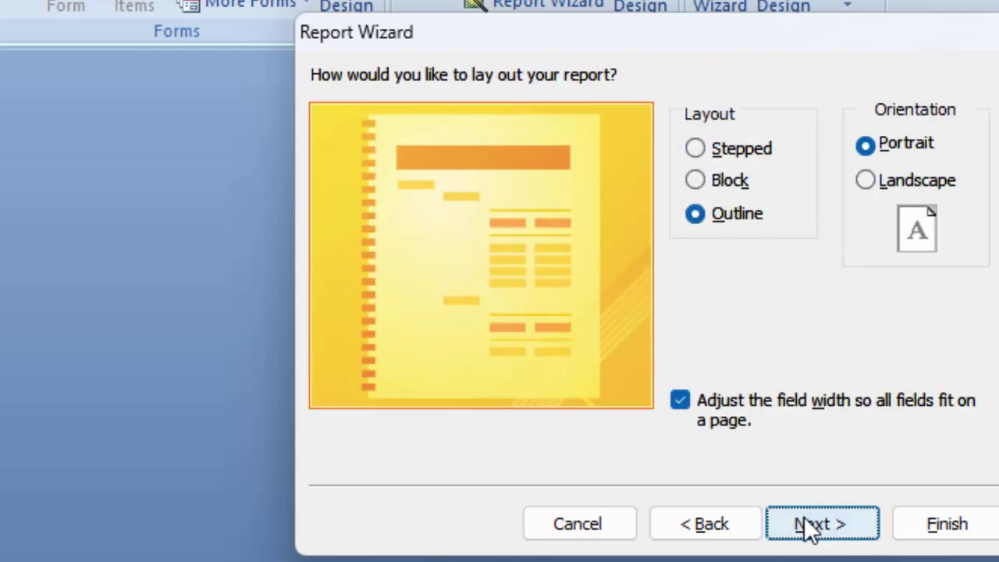
# Step: Choose no style, title the report GrocessaryR, and finish to modify its design
pyautogui.click(716, 308)
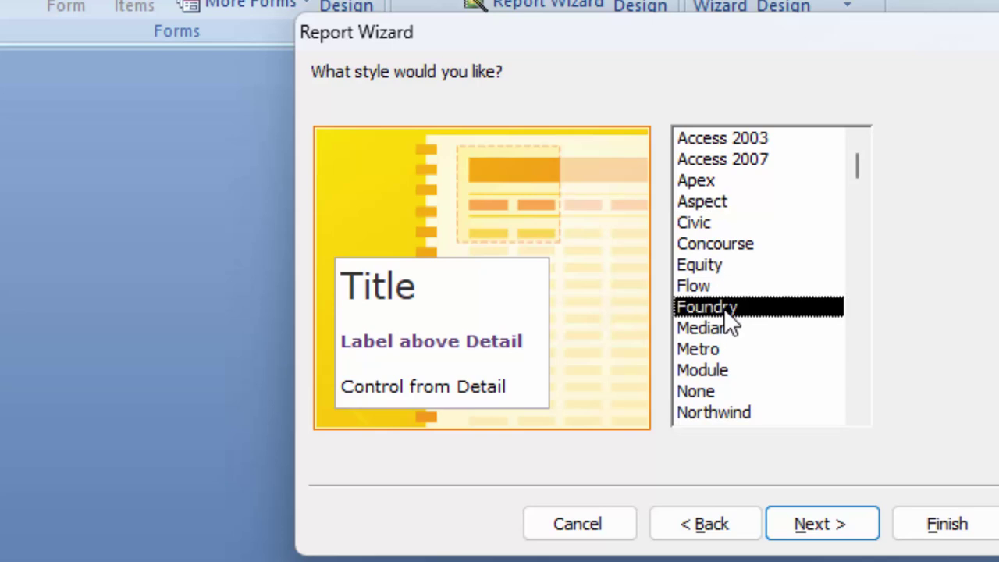
pyautogui.click(711, 266)
pyautogui.click(702, 350)
pyautogui.click(722, 393)
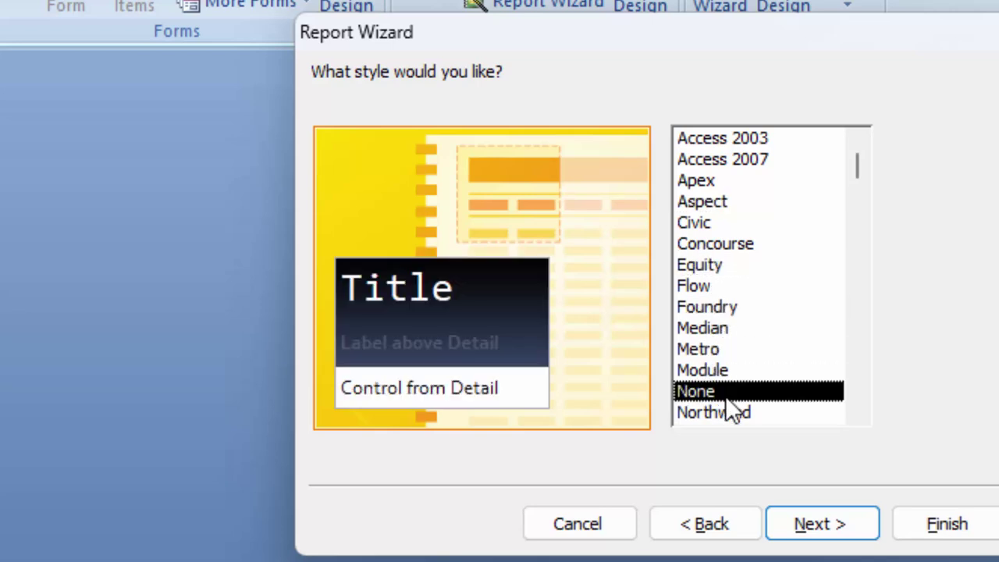
pyautogui.click(831, 529)
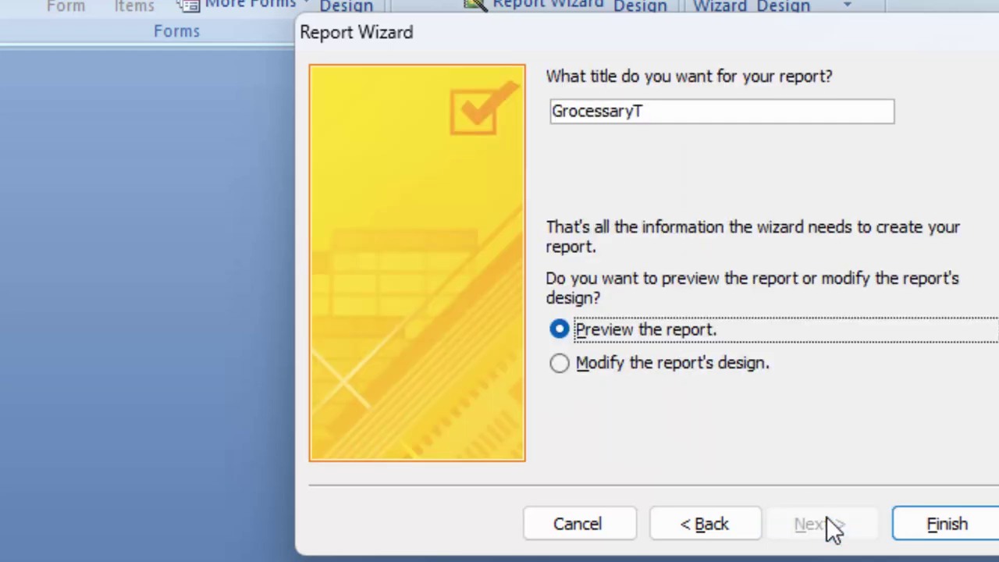
pyautogui.click(747, 370)
pyautogui.click(680, 113)
pyautogui.write('R')
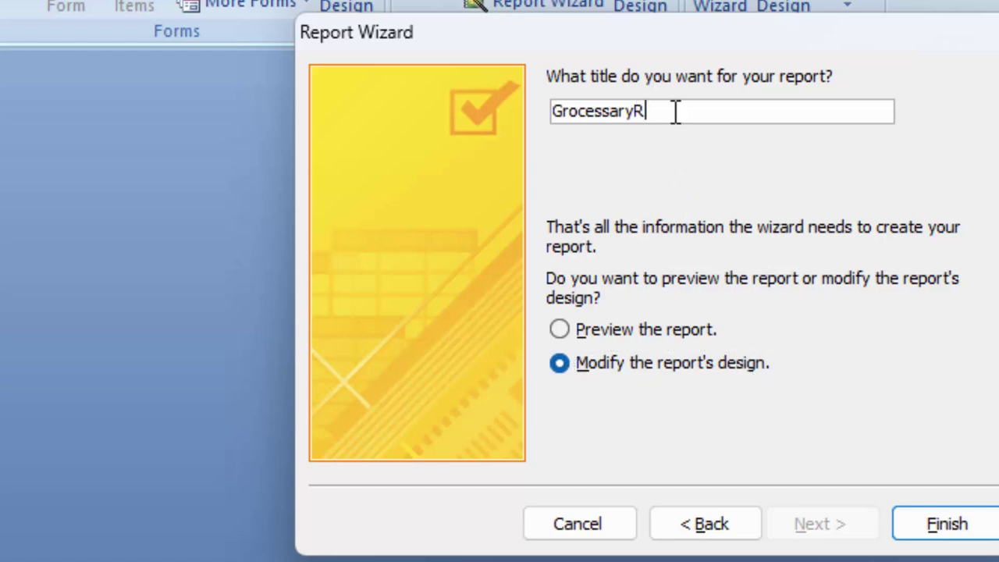
pyautogui.press('Return')
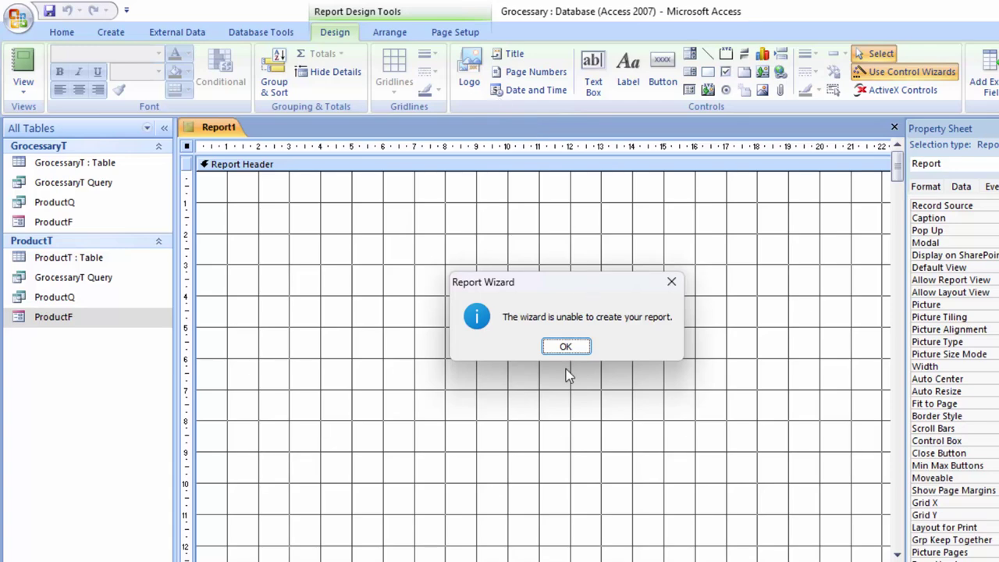
# Step: Dismiss the wizard message and give the Report Header a light grey background
pyautogui.click(568, 347)
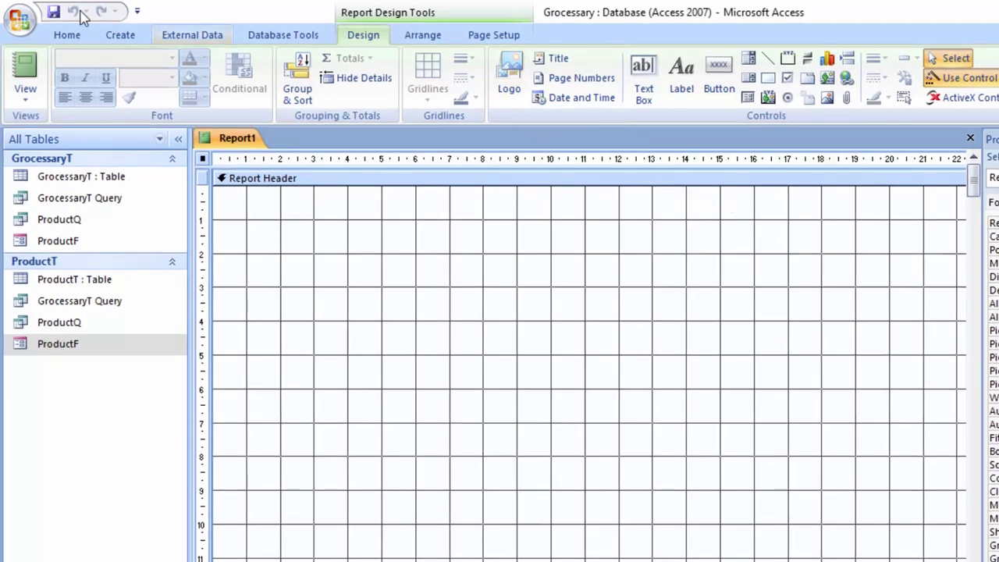
pyautogui.click(67, 35)
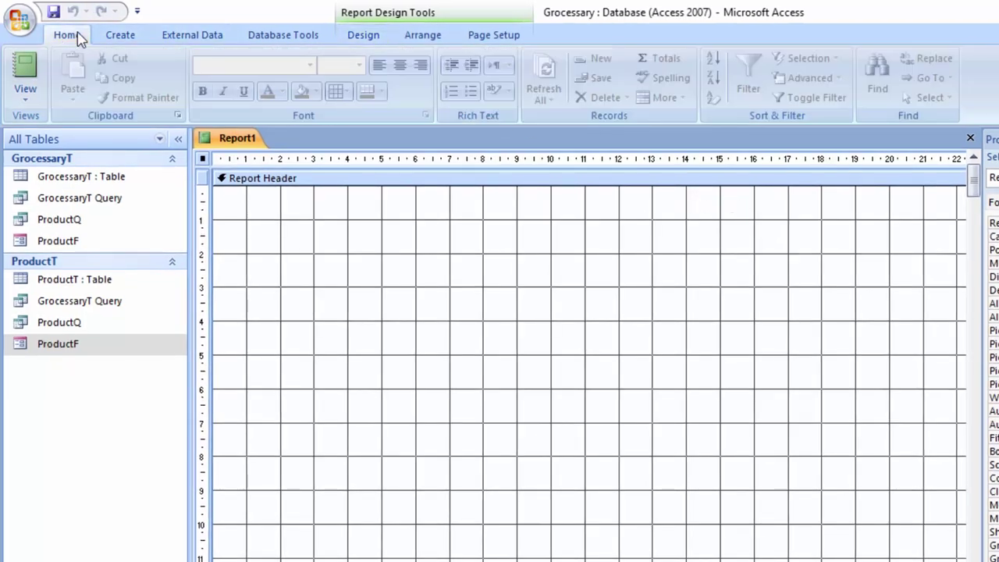
pyautogui.click(370, 270)
pyautogui.click(315, 91)
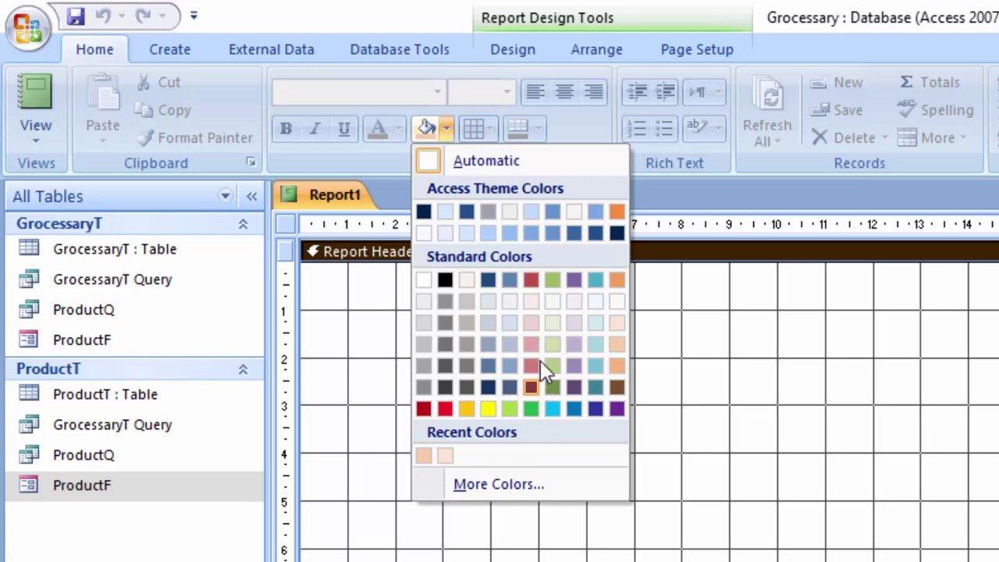
pyautogui.click(460, 305)
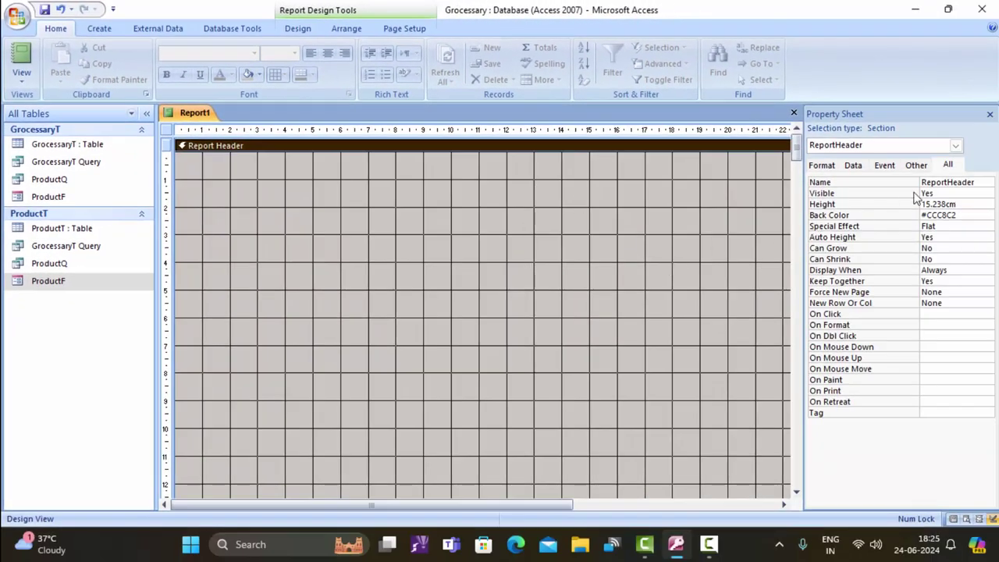
# Step: Show the whole report's properties and the report design commands
pyautogui.click(955, 145)
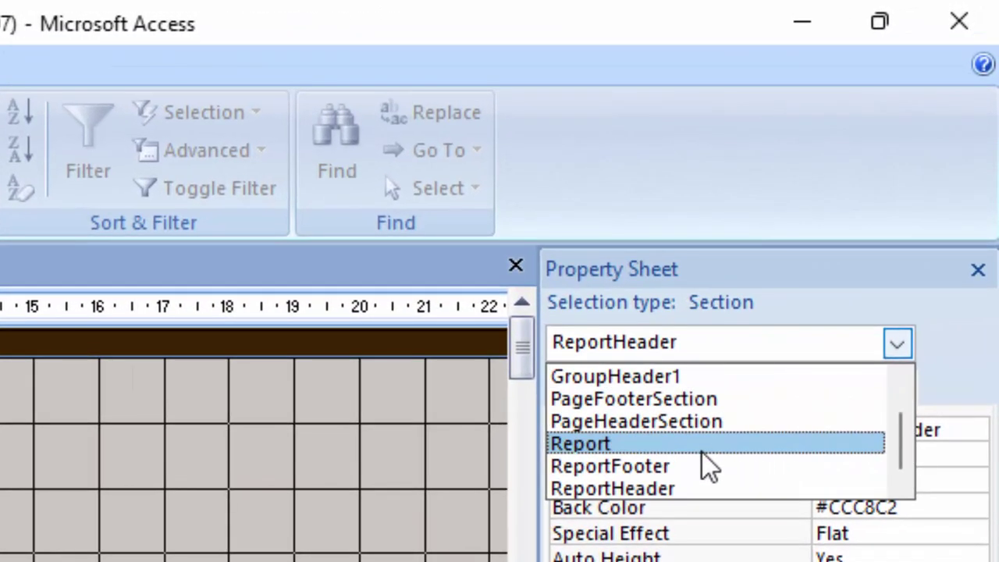
pyautogui.click(703, 447)
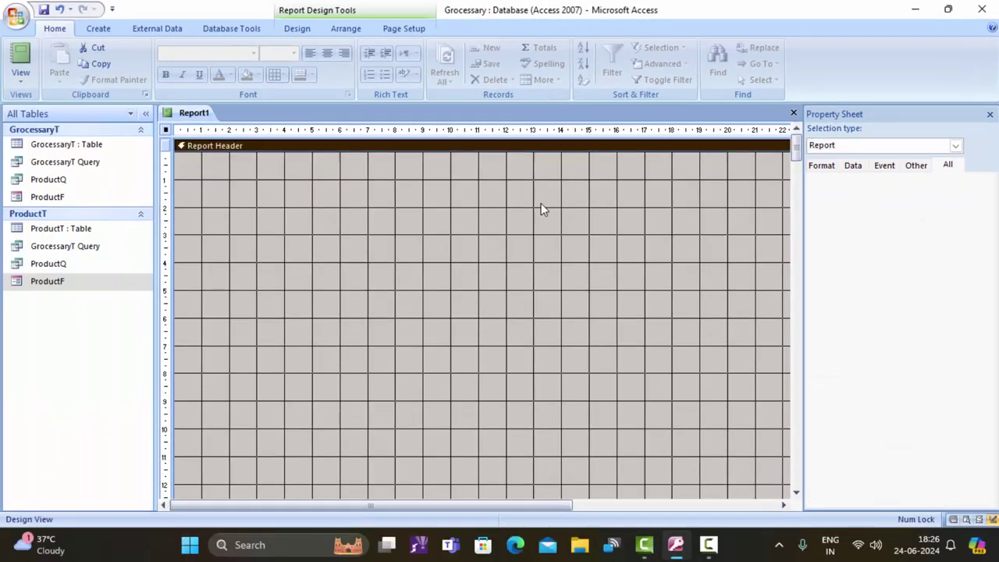
pyautogui.click(541, 203)
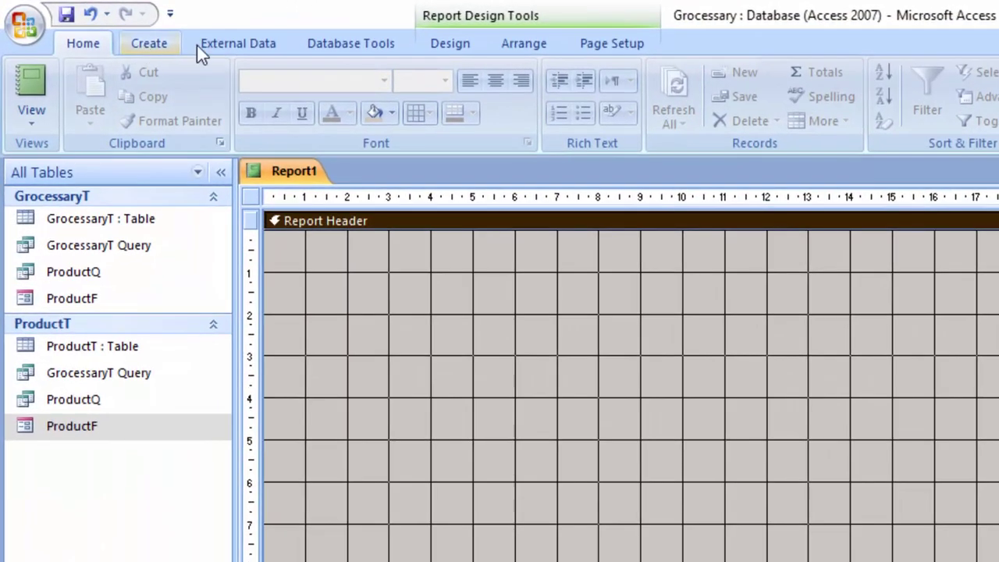
pyautogui.click(448, 43)
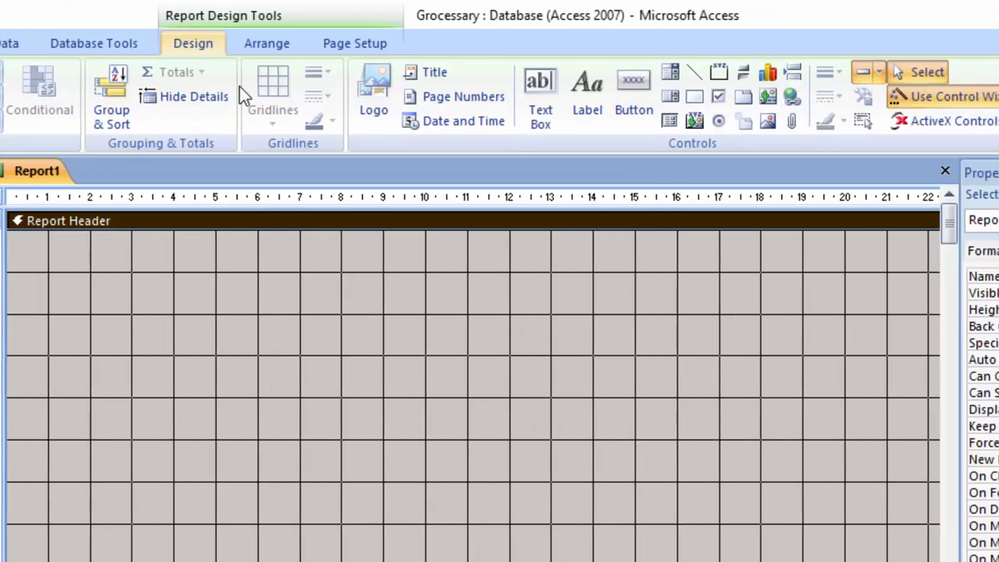
# Step: Place Customer_id from the Field List at the top-left of the report header
pyautogui.click(841, 101)
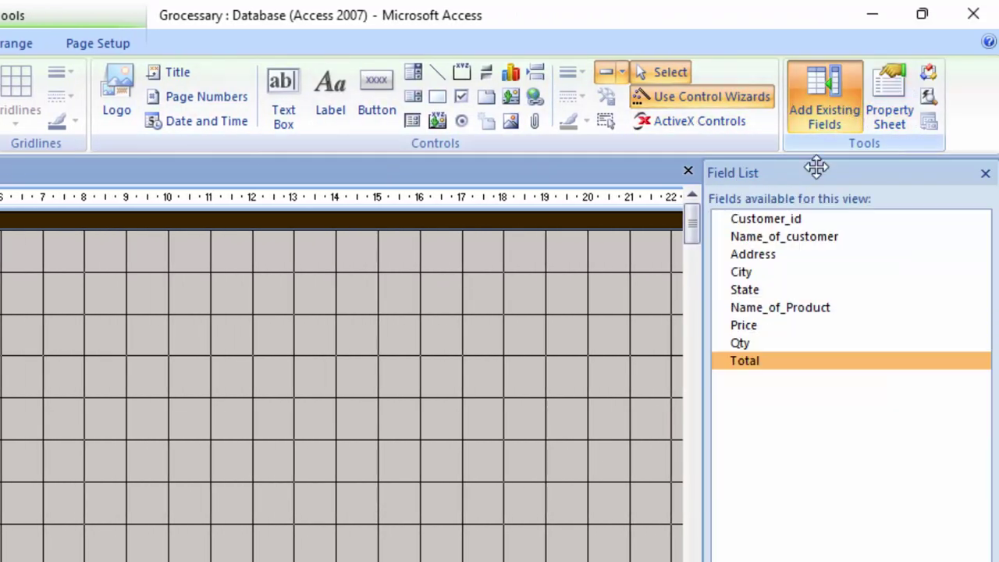
pyautogui.doubleClick(794, 219)
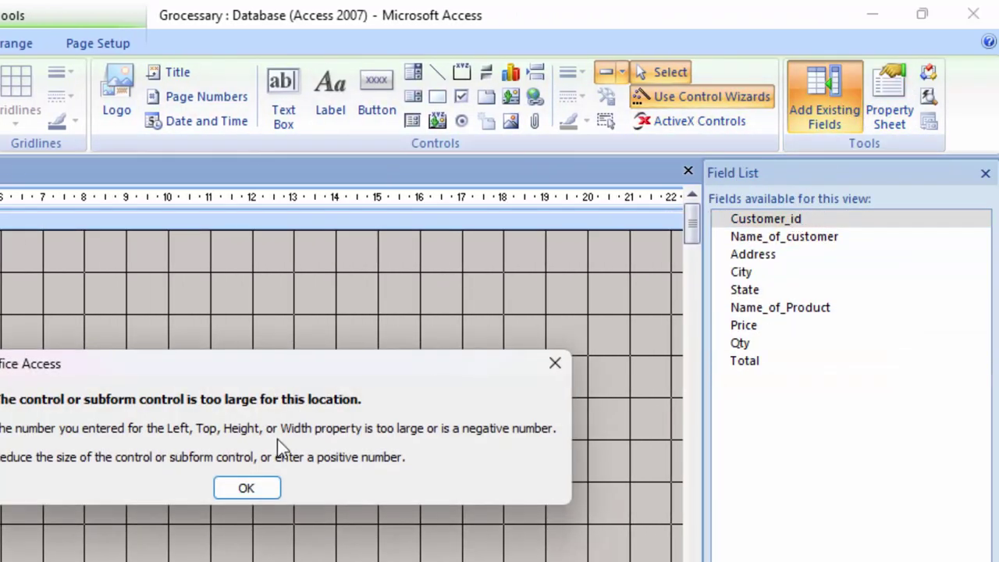
pyautogui.click(248, 487)
pyautogui.moveTo(827, 155); pyautogui.dragTo(539, 201)
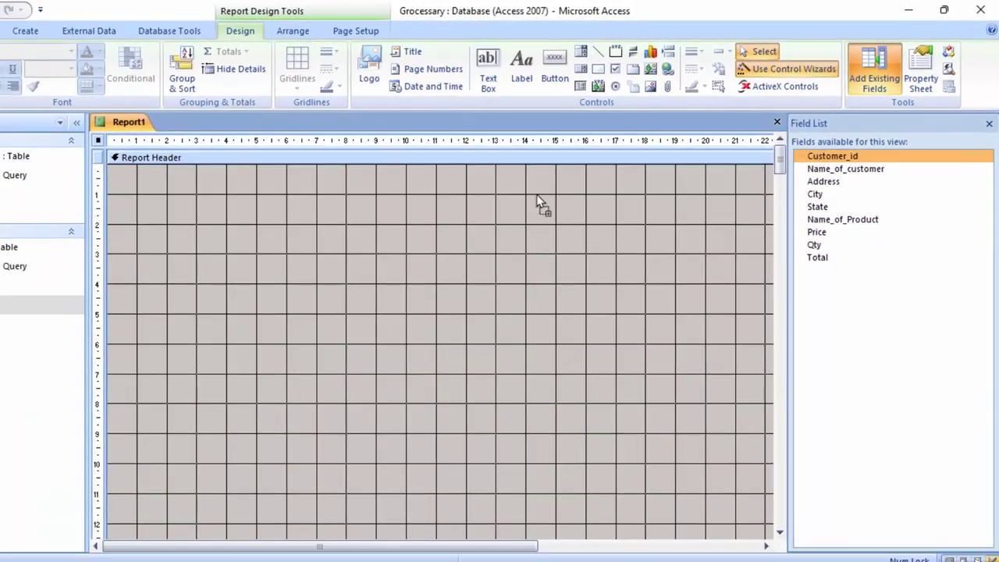
pyautogui.moveTo(336, 212); pyautogui.dragTo(308, 217)
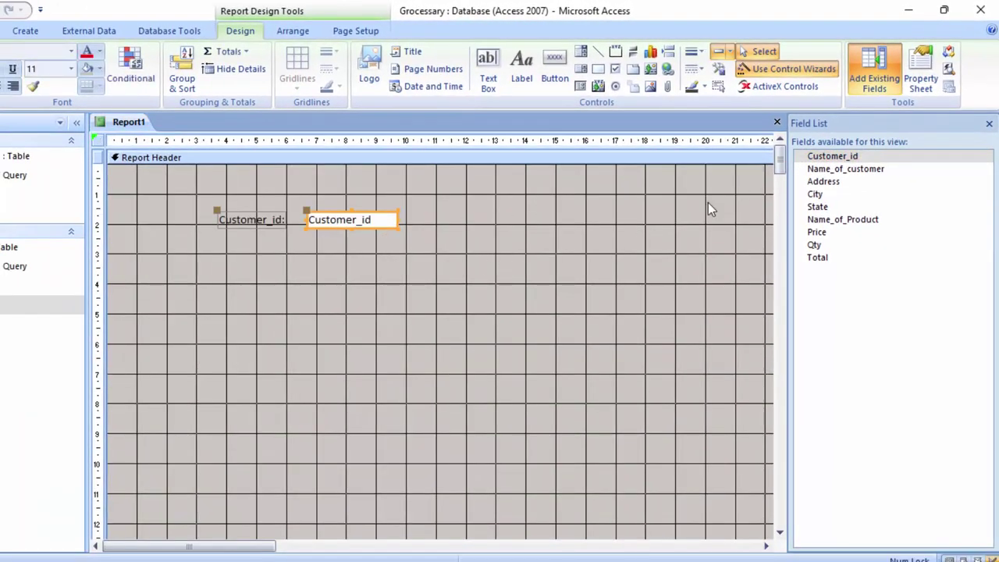
# Step: Add Name_of_customer under Customer_id, sizing its label and box so both read fully
pyautogui.moveTo(807, 169)
pyautogui.mouseDown()
pyautogui.moveTo(266, 274)
pyautogui.moveTo(318, 262)
pyautogui.mouseUp()
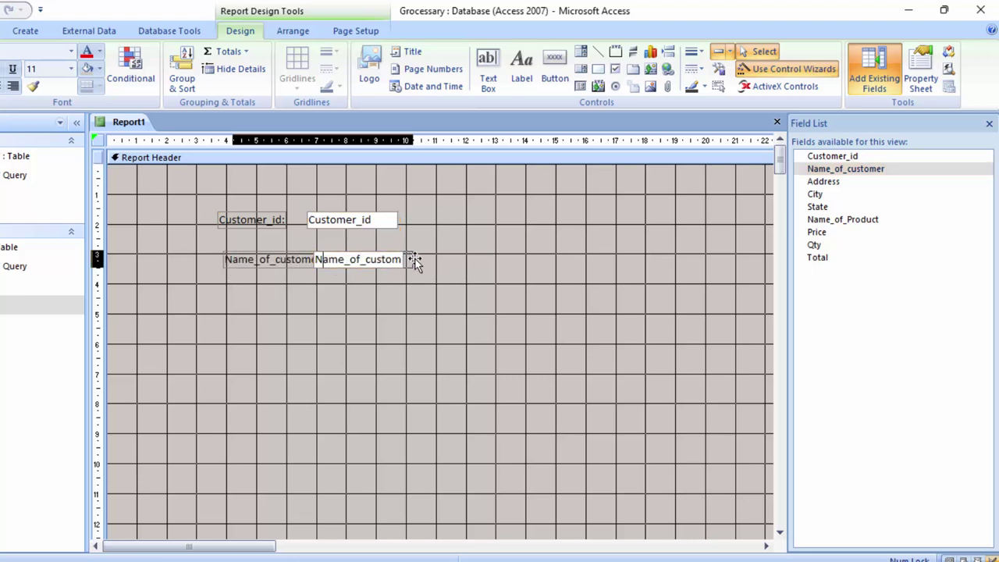
pyautogui.moveTo(406, 258); pyautogui.dragTo(439, 260)
pyautogui.moveTo(505, 395); pyautogui.dragTo(542, 396)
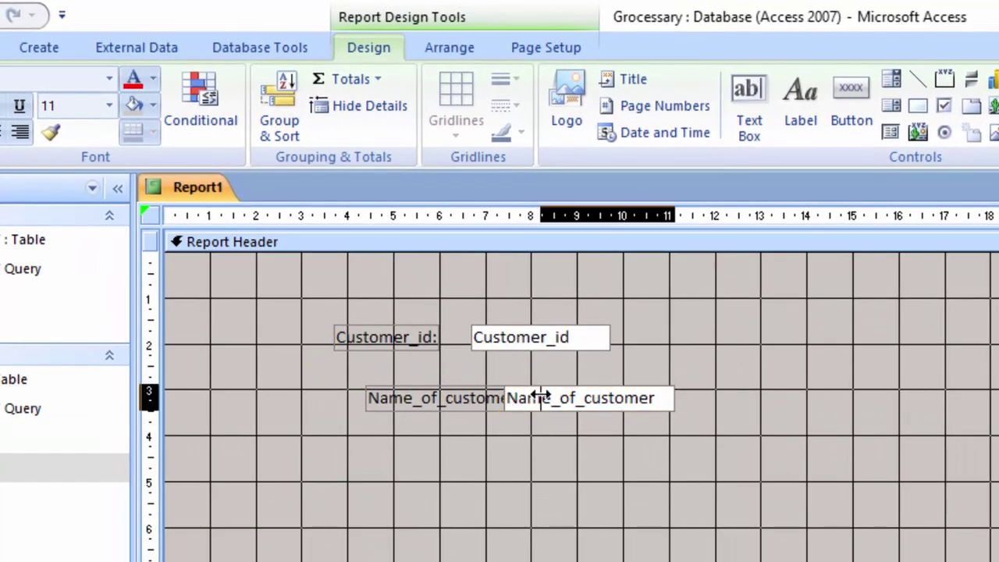
pyautogui.click(465, 395)
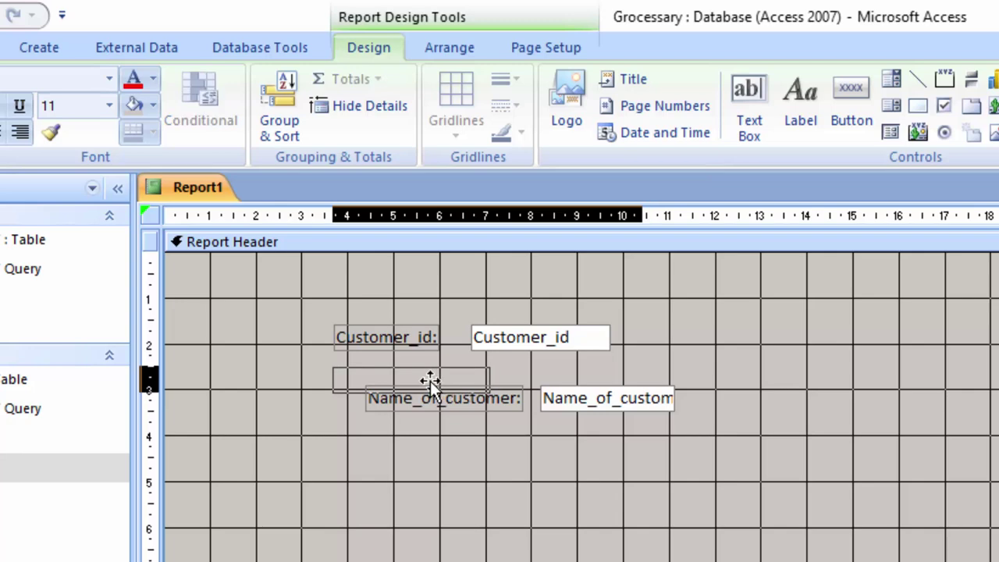
pyautogui.moveTo(436, 382); pyautogui.dragTo(430, 381)
pyautogui.click(622, 386)
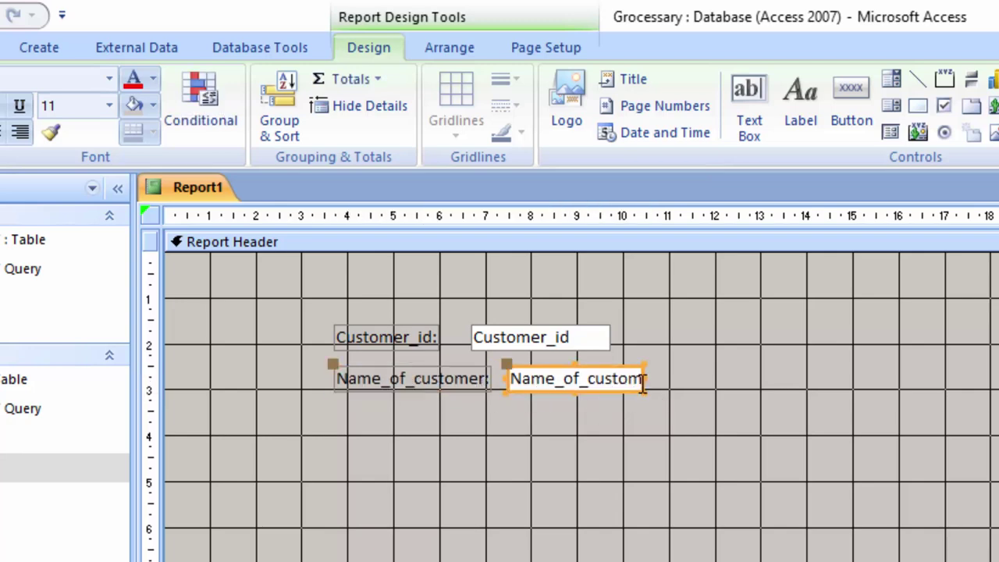
pyautogui.moveTo(644, 378); pyautogui.dragTo(680, 380)
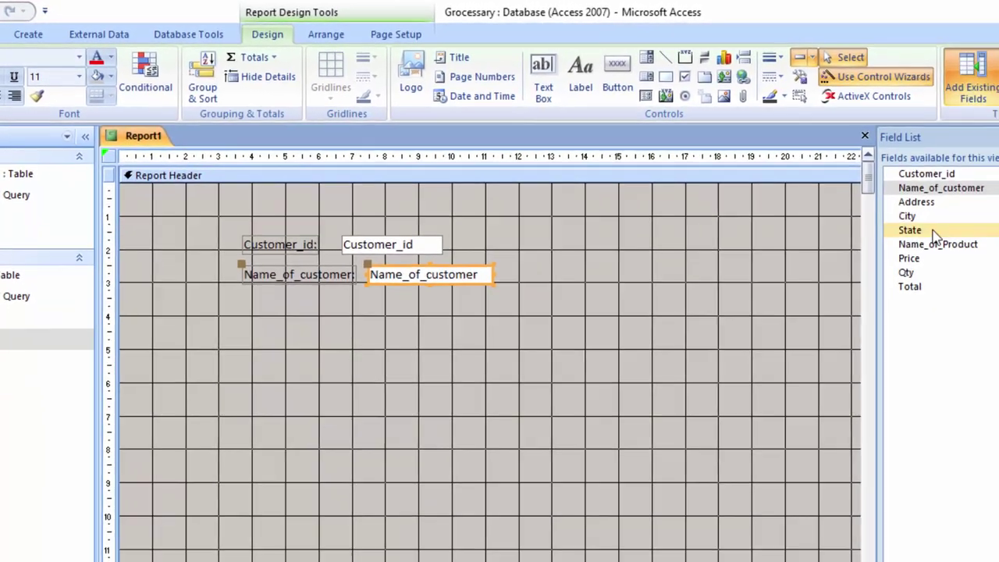
# Step: Add Address, City and State in a column below the customer name
pyautogui.moveTo(877, 193); pyautogui.dragTo(543, 293)
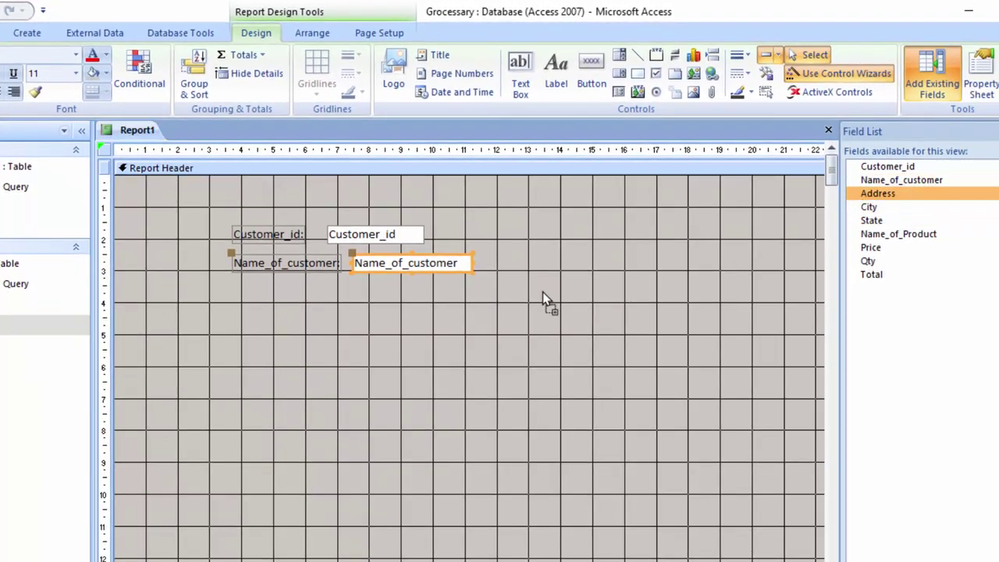
pyautogui.moveTo(347, 293); pyautogui.dragTo(357, 293)
pyautogui.moveTo(890, 208); pyautogui.dragTo(374, 333)
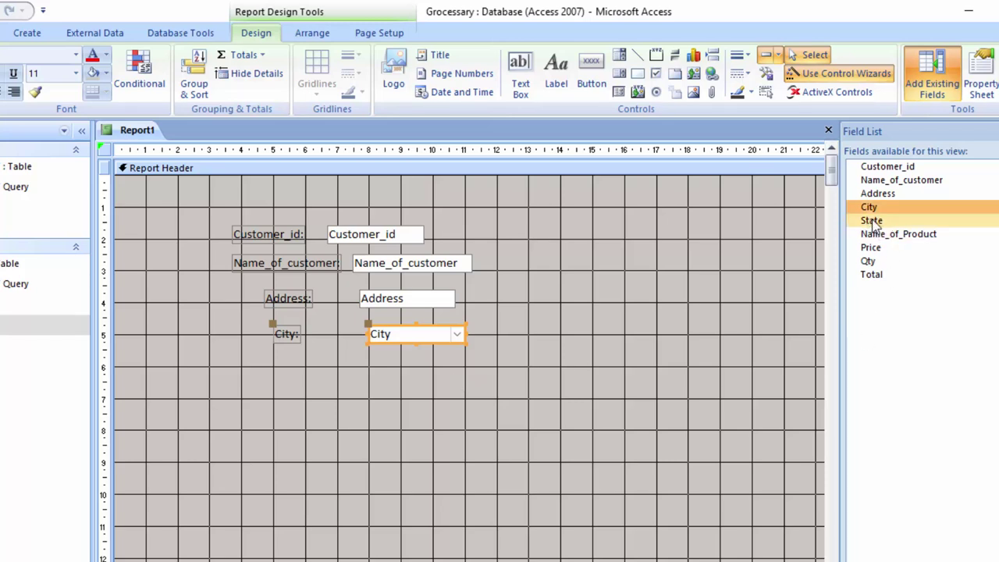
pyautogui.moveTo(872, 221); pyautogui.dragTo(480, 378)
pyautogui.moveTo(370, 371); pyautogui.dragTo(370, 361)
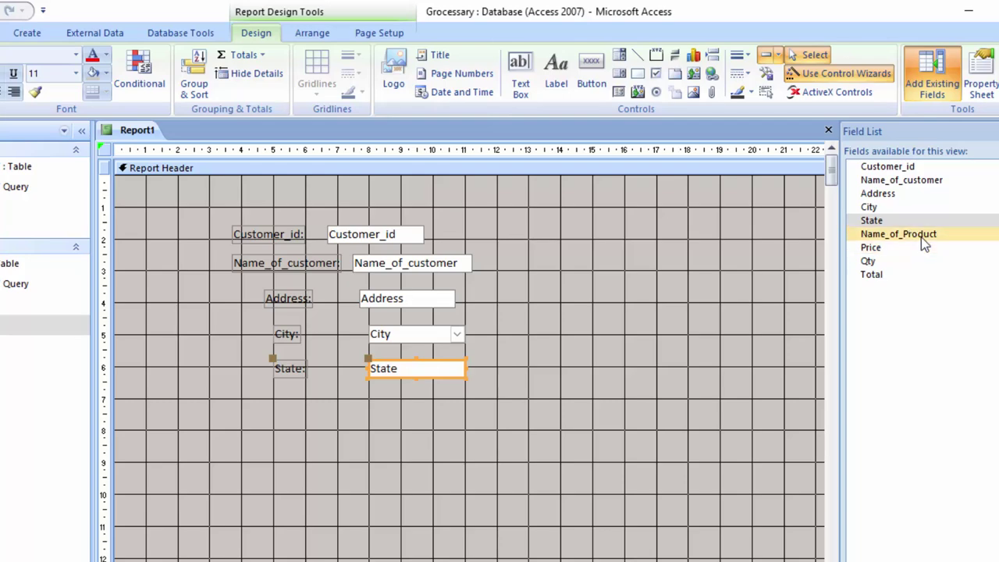
# Step: Add Name_of_Product beside the customer fields, resized to show its full label and value
pyautogui.moveTo(921, 234)
pyautogui.mouseDown()
pyautogui.moveTo(686, 261)
pyautogui.moveTo(667, 232)
pyautogui.mouseUp()
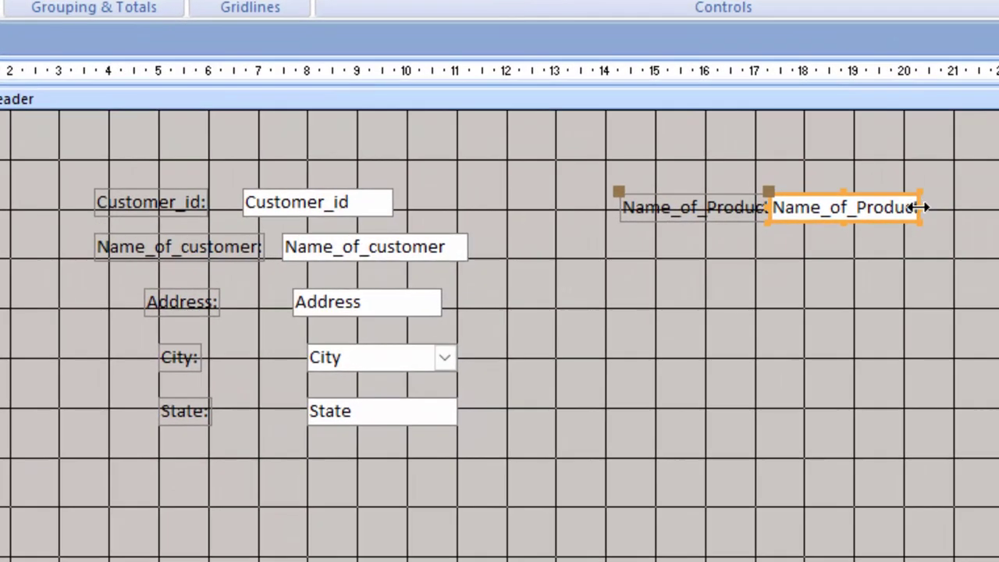
pyautogui.moveTo(919, 206); pyautogui.dragTo(970, 207)
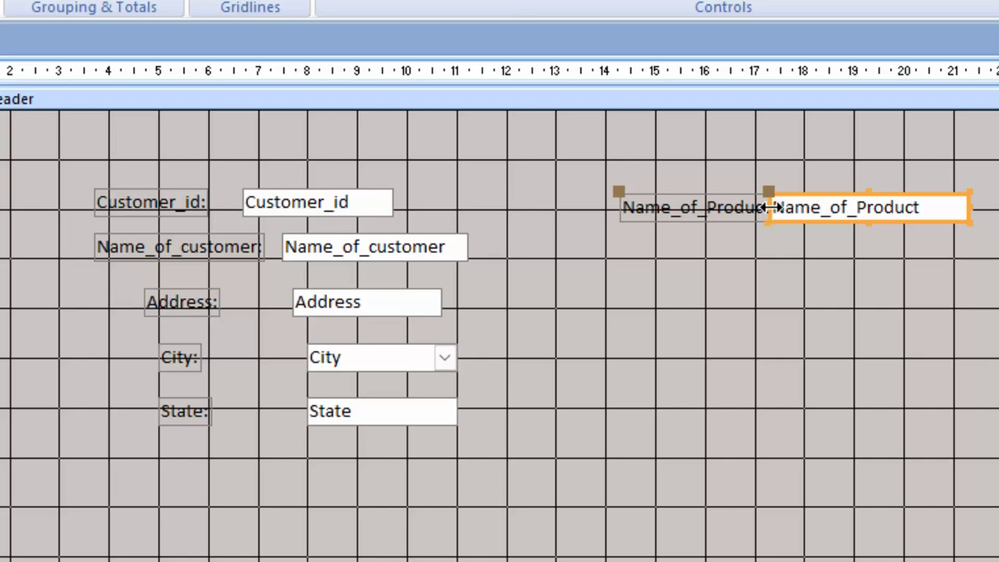
pyautogui.moveTo(771, 222); pyautogui.dragTo(784, 222)
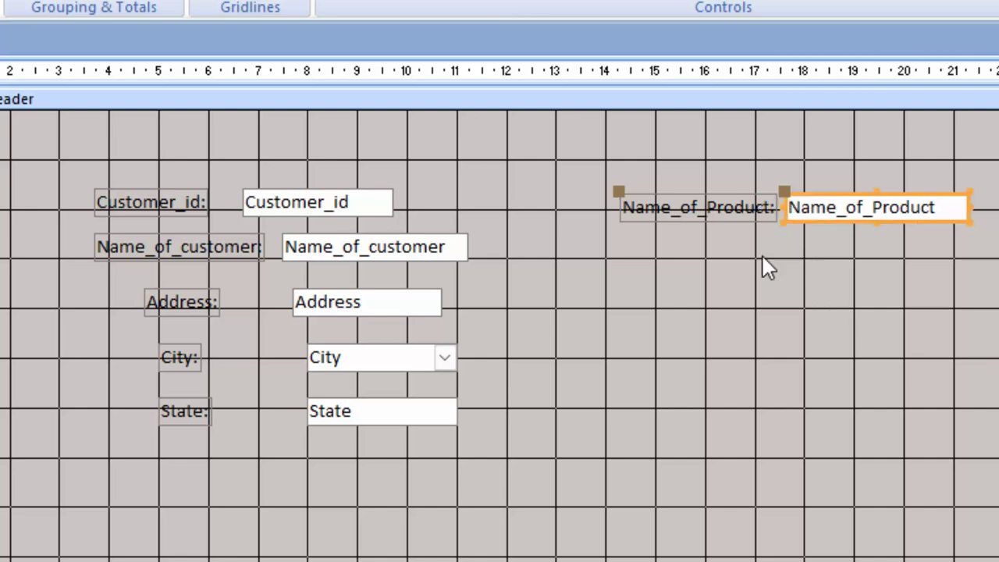
pyautogui.moveTo(898, 267); pyautogui.dragTo(754, 224)
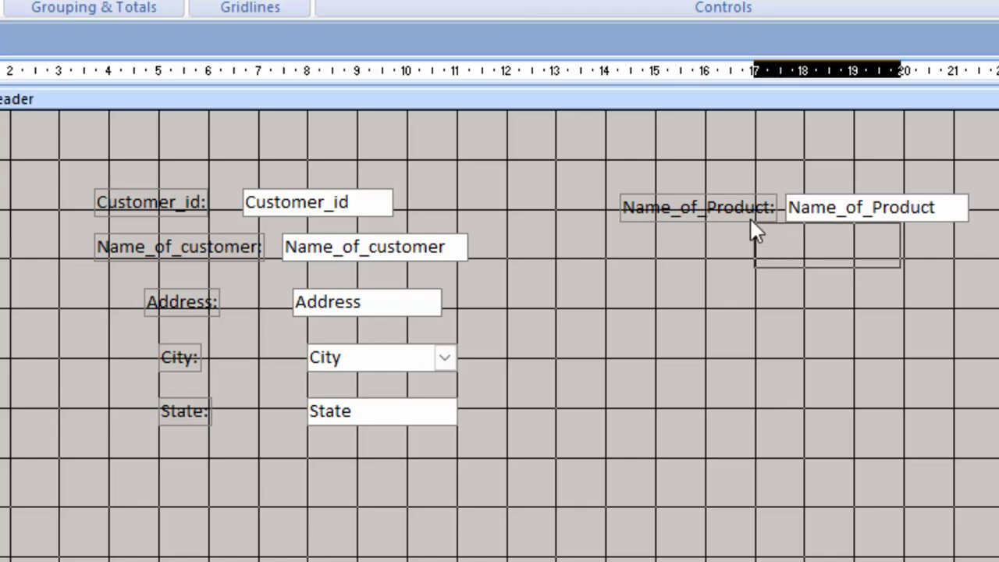
pyautogui.moveTo(831, 209); pyautogui.dragTo(750, 196)
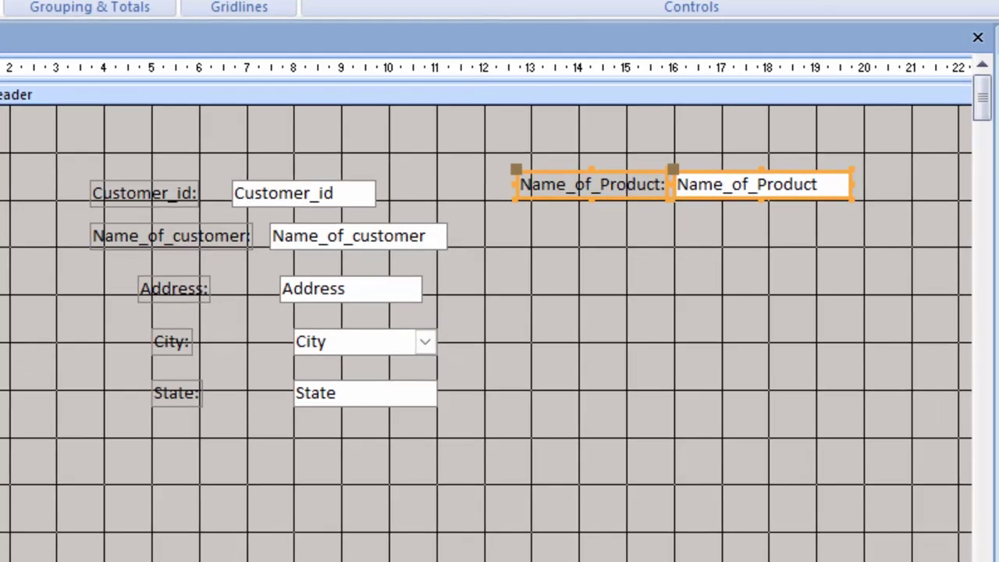
# Step: Stack Price, Qty and Total below Name_of_Product
pyautogui.moveTo(908, 186); pyautogui.dragTo(736, 236)
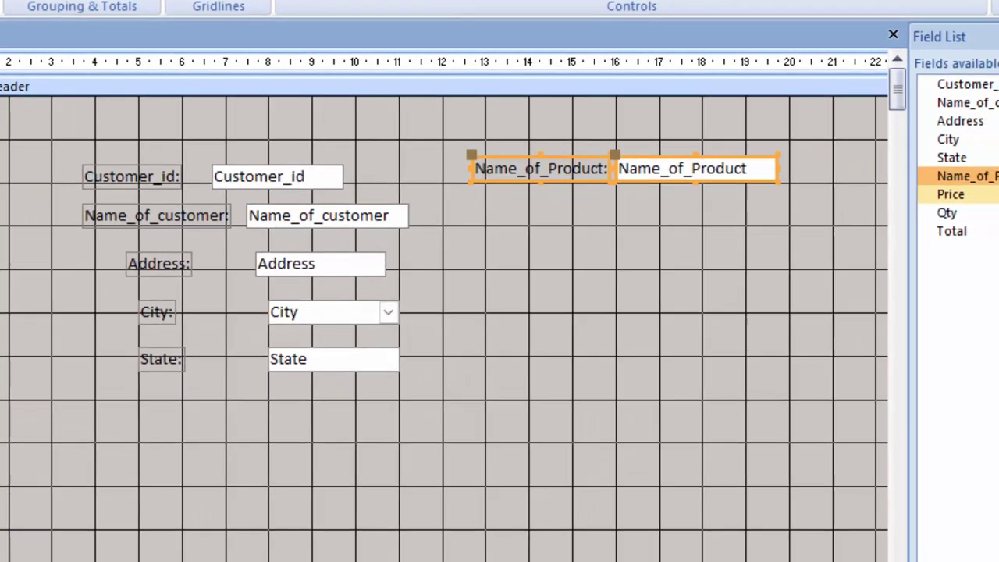
pyautogui.moveTo(600, 195); pyautogui.dragTo(602, 209)
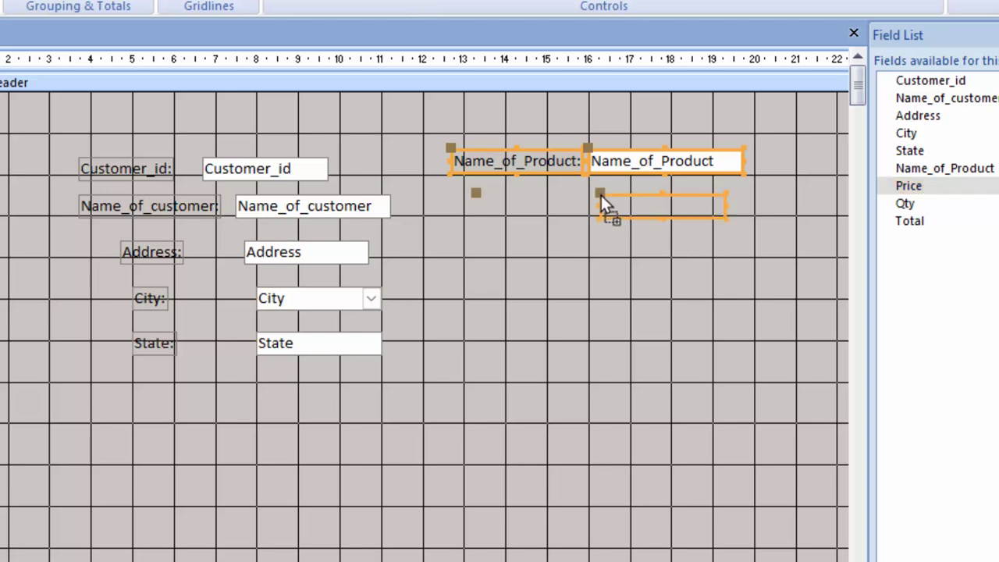
pyautogui.moveTo(959, 203)
pyautogui.mouseDown()
pyautogui.moveTo(905, 242)
pyautogui.moveTo(621, 247)
pyautogui.moveTo(601, 235)
pyautogui.mouseUp()
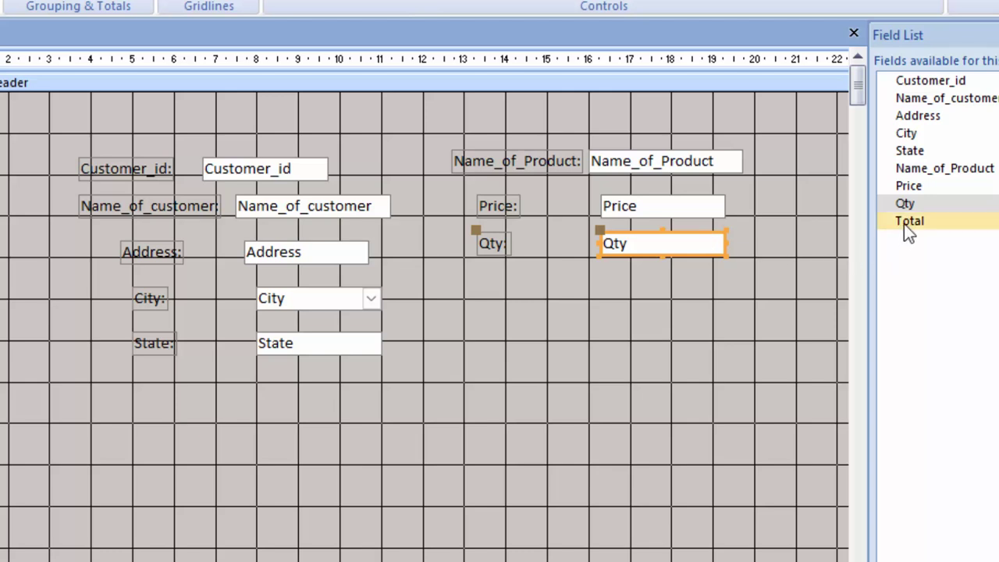
pyautogui.moveTo(905, 221); pyautogui.dragTo(703, 279)
pyautogui.moveTo(607, 278); pyautogui.dragTo(608, 278)
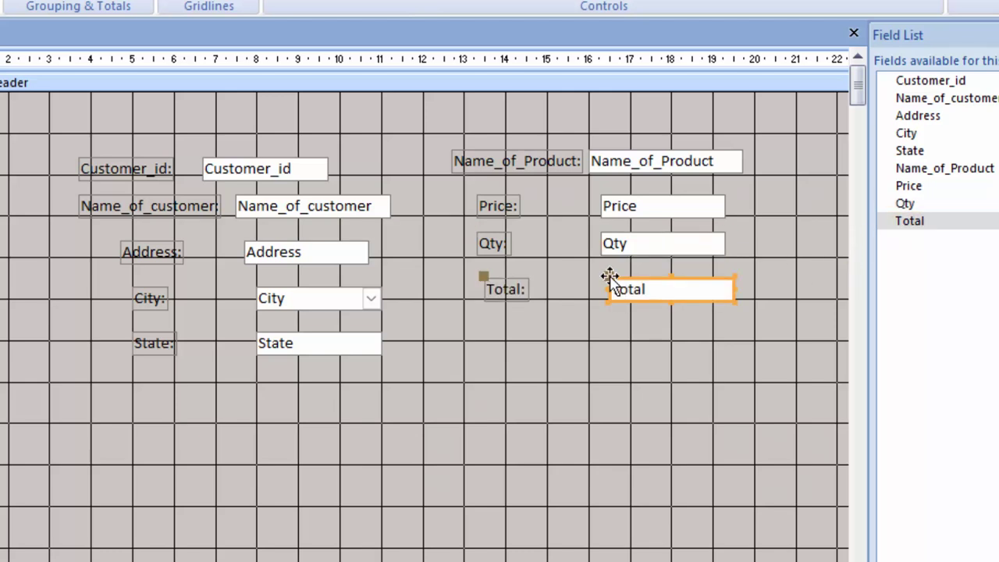
pyautogui.click(409, 416)
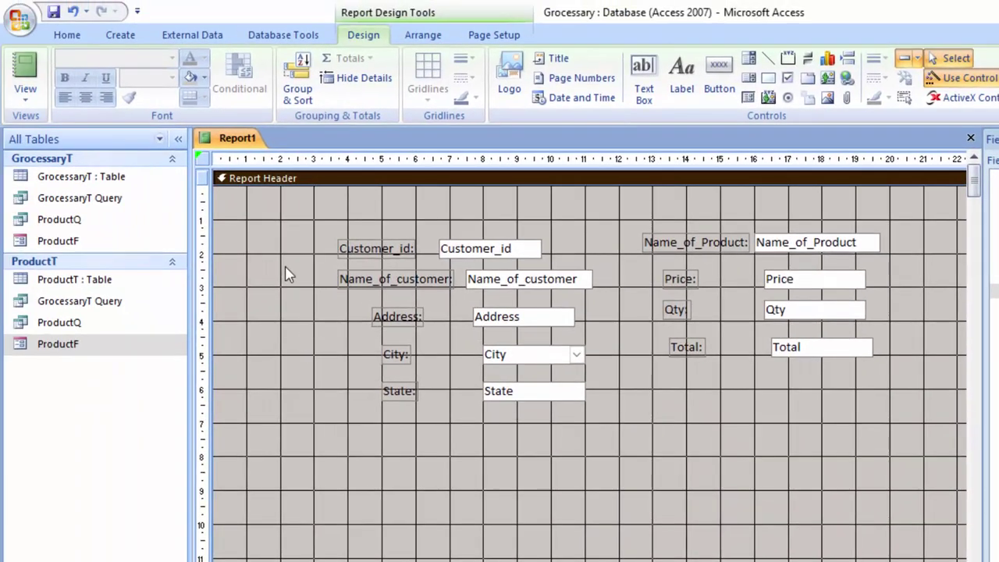
# Step: Save the report as GrocessaryR and close it
pyautogui.click(53, 12)
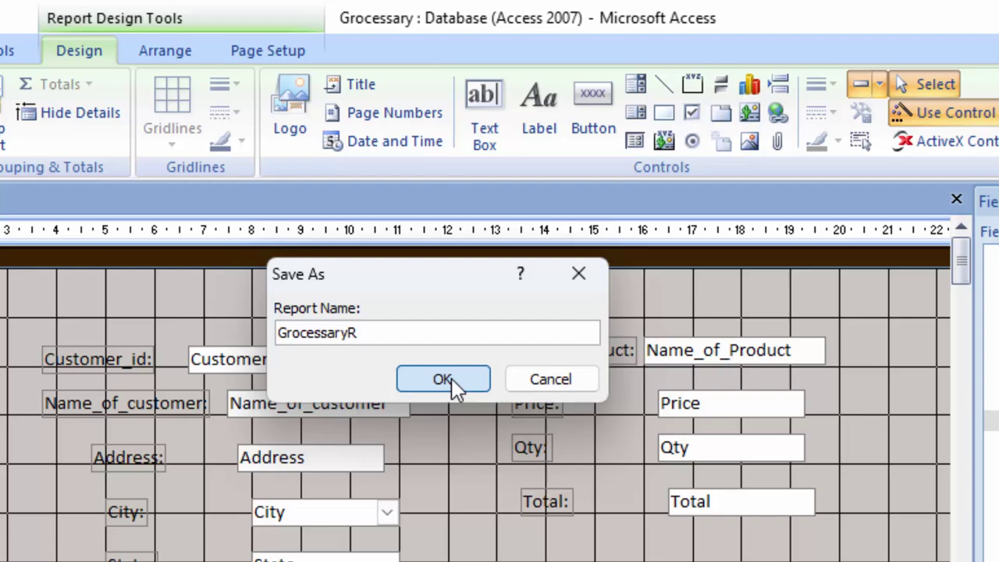
pyautogui.click(490, 352)
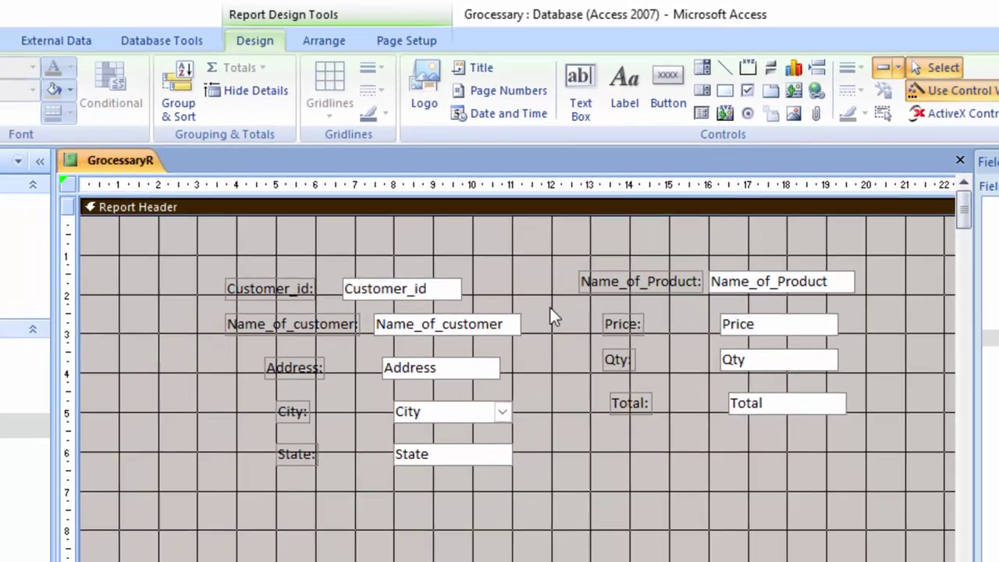
pyautogui.rightClick(231, 139)
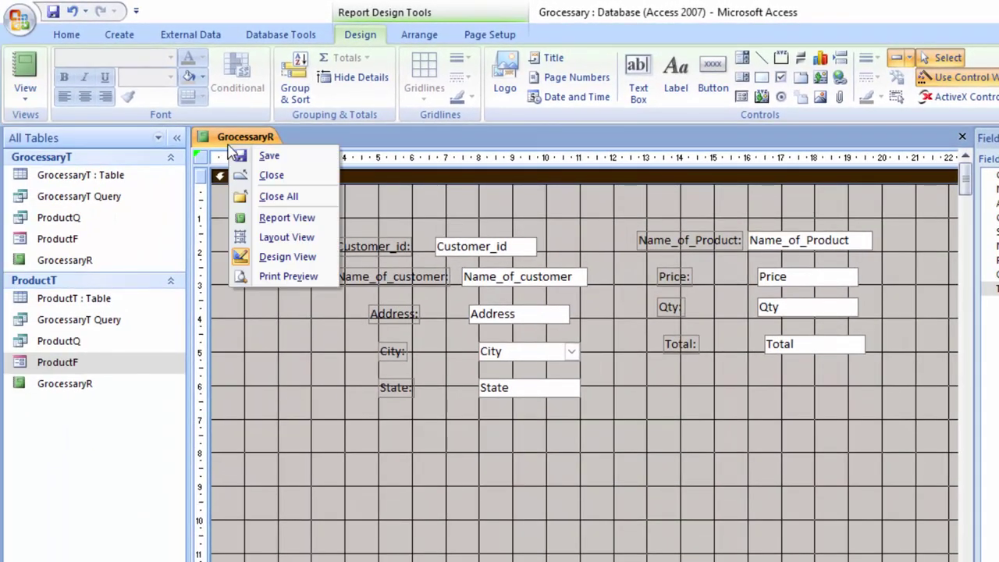
pyautogui.click(273, 175)
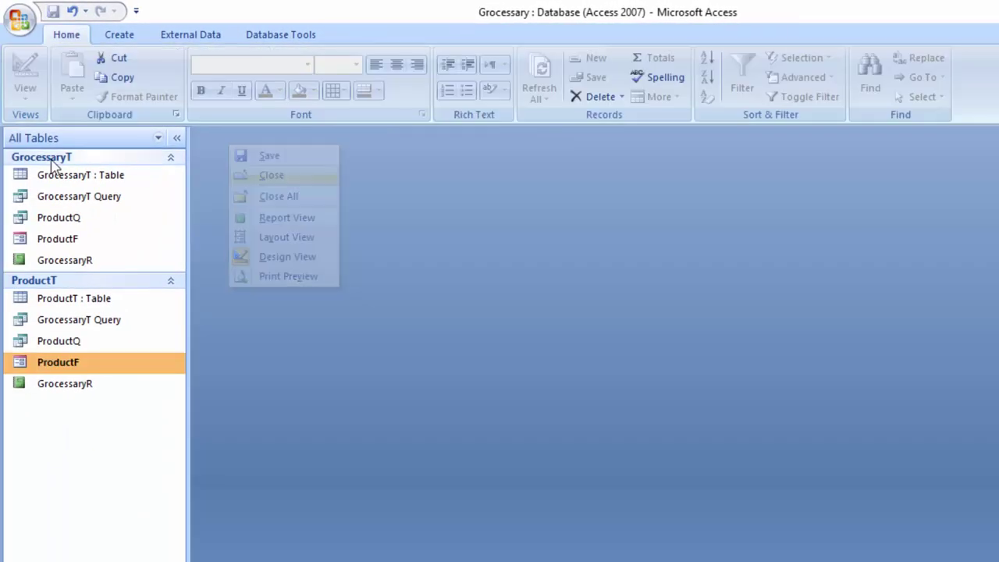
# Step: Open the ProductF form and advance two records to Sugar
pyautogui.doubleClick(111, 366)
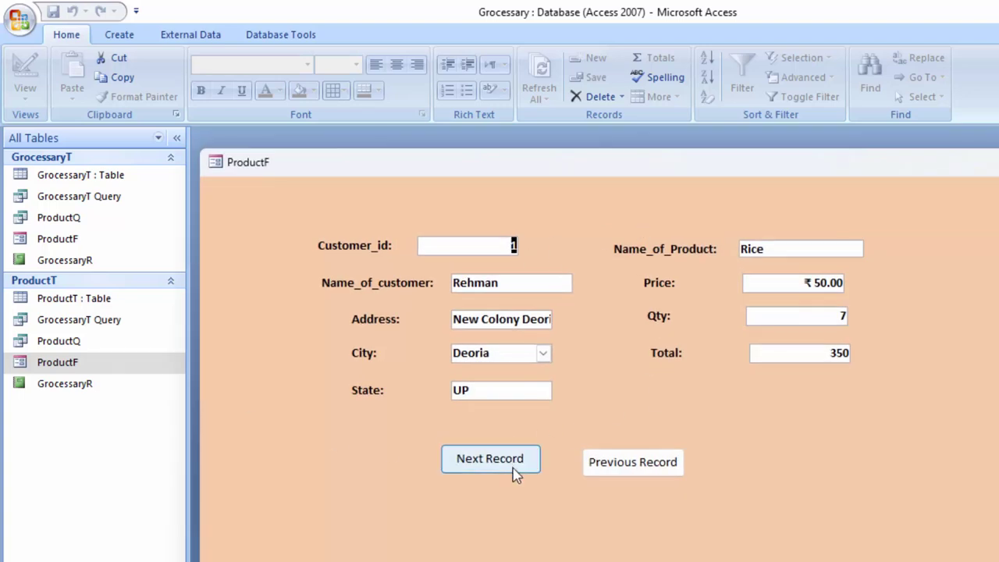
pyautogui.click(513, 472)
pyautogui.click(515, 463)
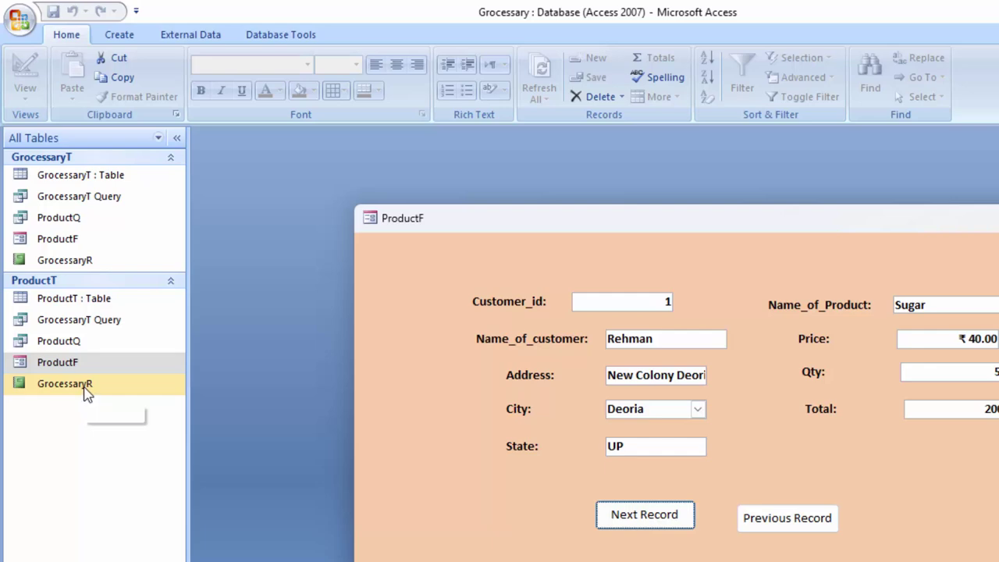
# Step: Open GrocessaryR with the Customer_id prompt, with the ProductF pop-up showing Pulse over it
pyautogui.doubleClick(84, 390)
pyautogui.write('1')
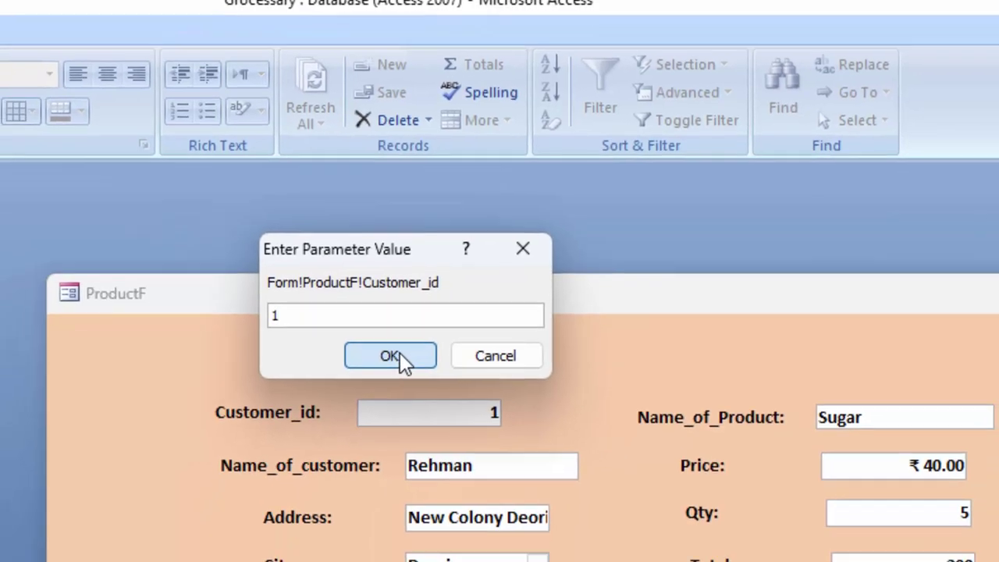
pyautogui.click(348, 422)
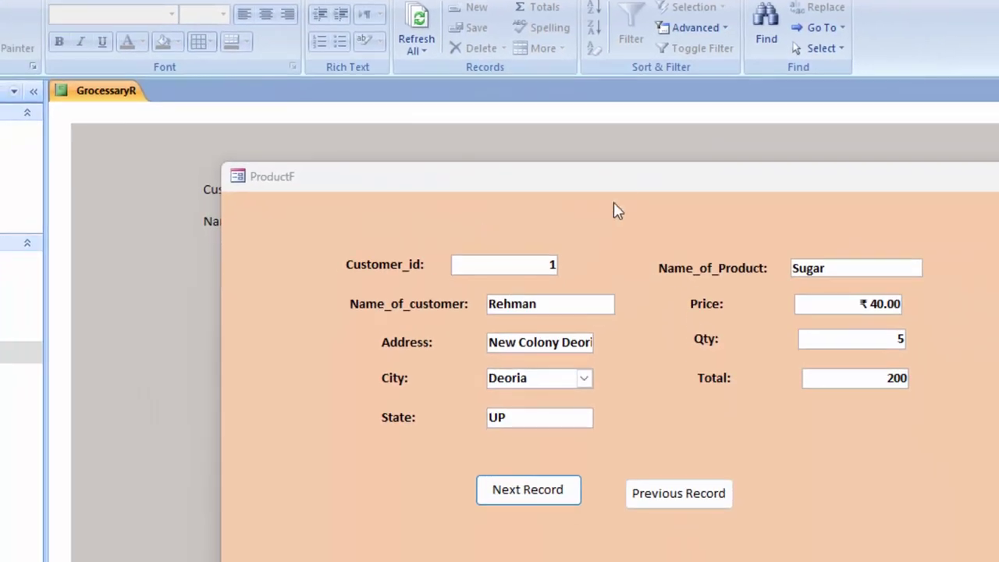
pyautogui.moveTo(622, 207); pyautogui.dragTo(591, 435)
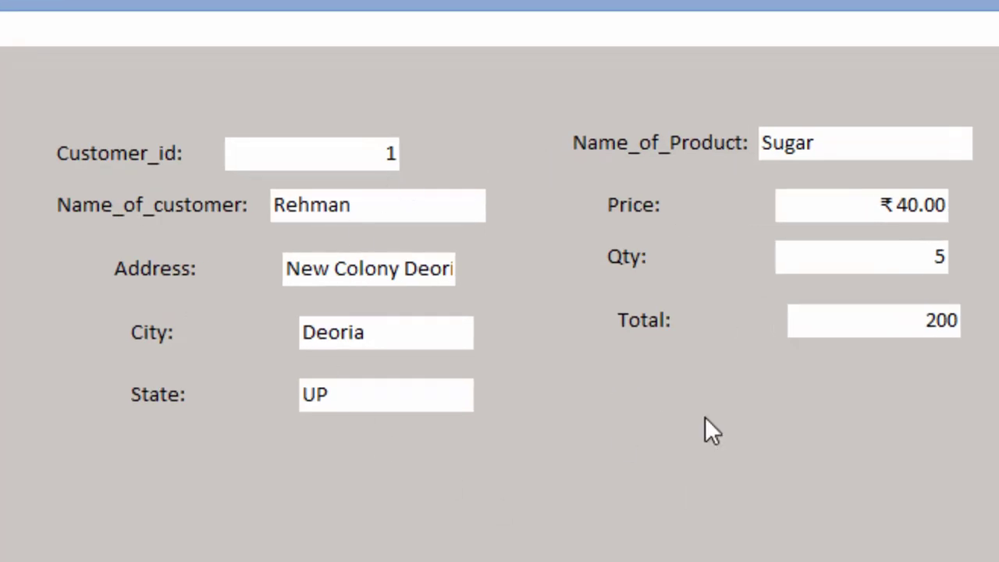
pyautogui.moveTo(616, 554)
pyautogui.mouseDown()
pyautogui.moveTo(484, 78)
pyautogui.moveTo(522, 51)
pyautogui.mouseUp()
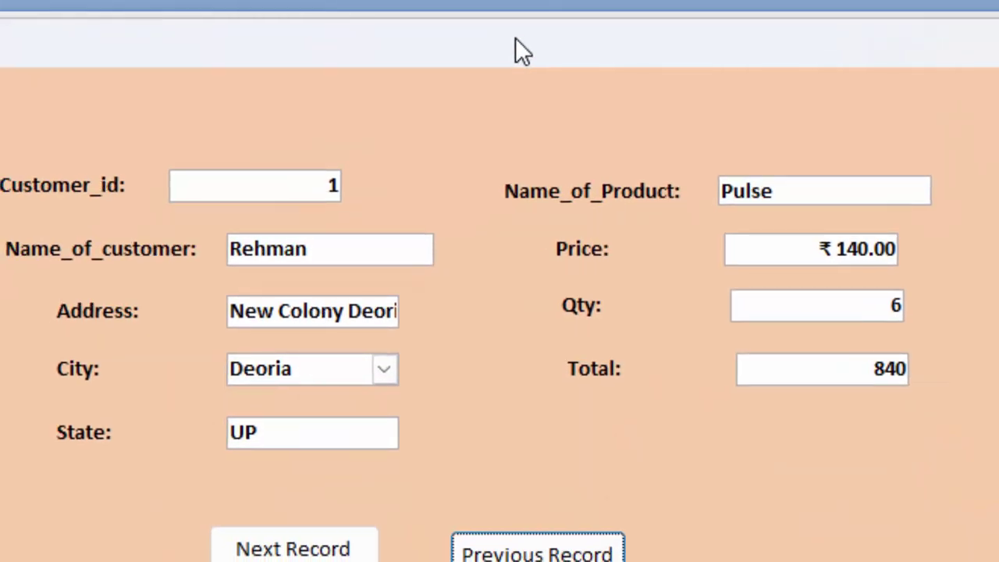